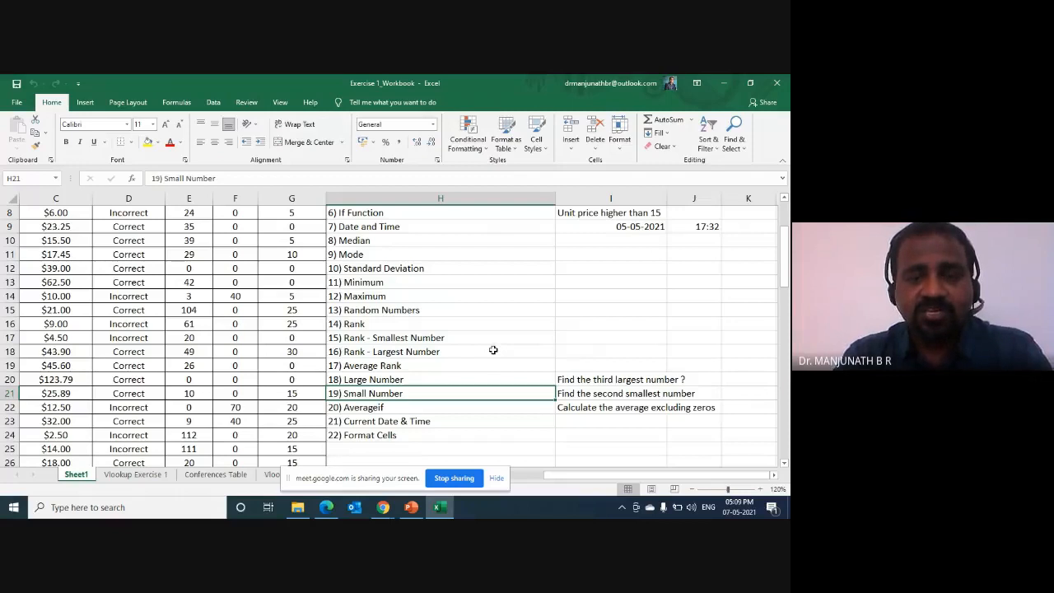
Step: Review the product table's headings and the function exercises in column H down to the Rank item
key(ctrl+Home)
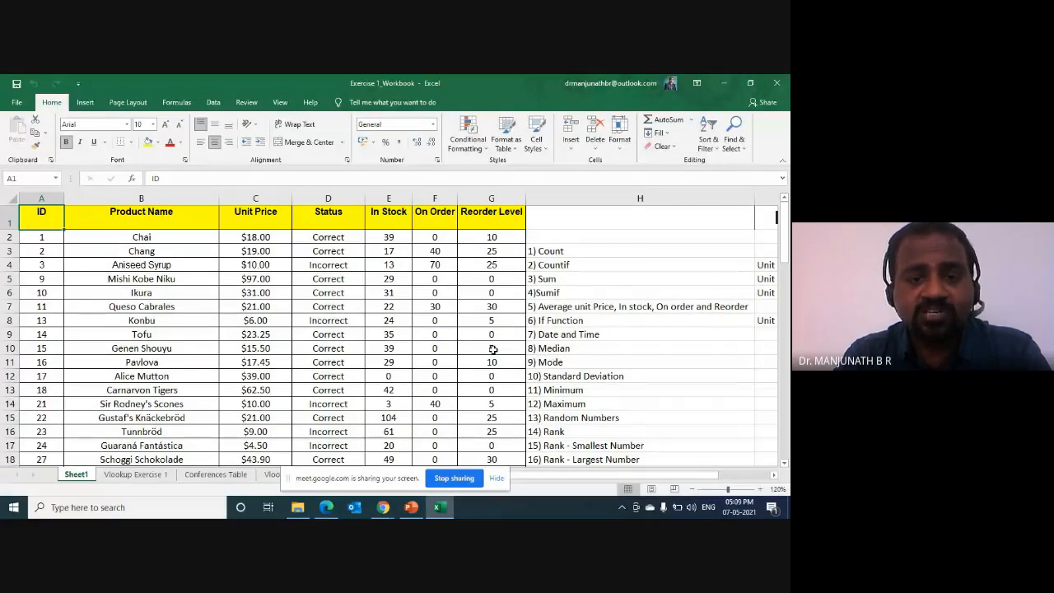
drag(337, 485, 86, 515)
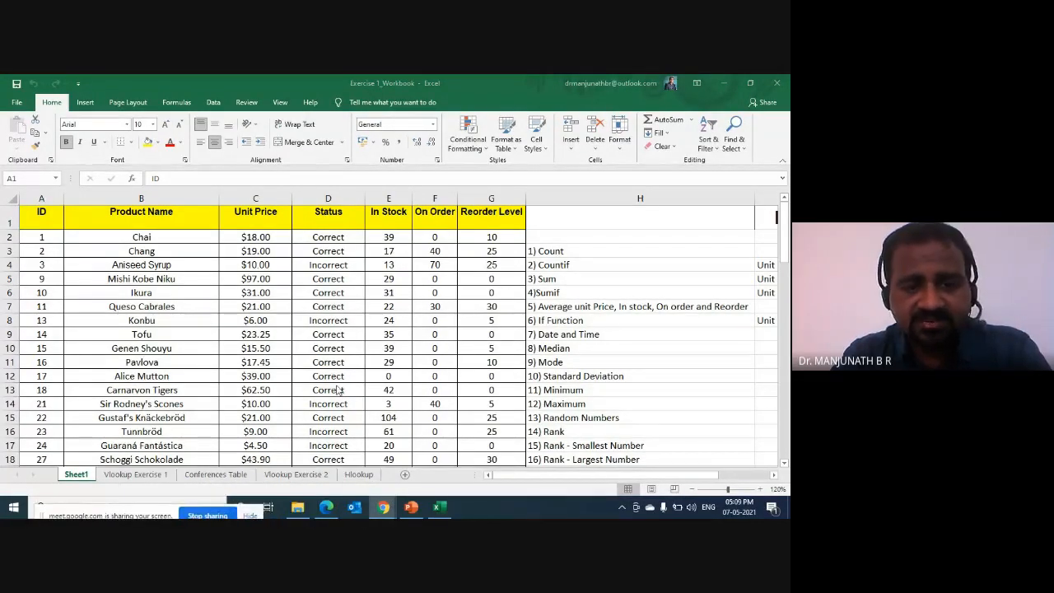
key(Right)
key(Right)
key(Right)
key(Right)
key(Right)
key(Right)
key(Right)
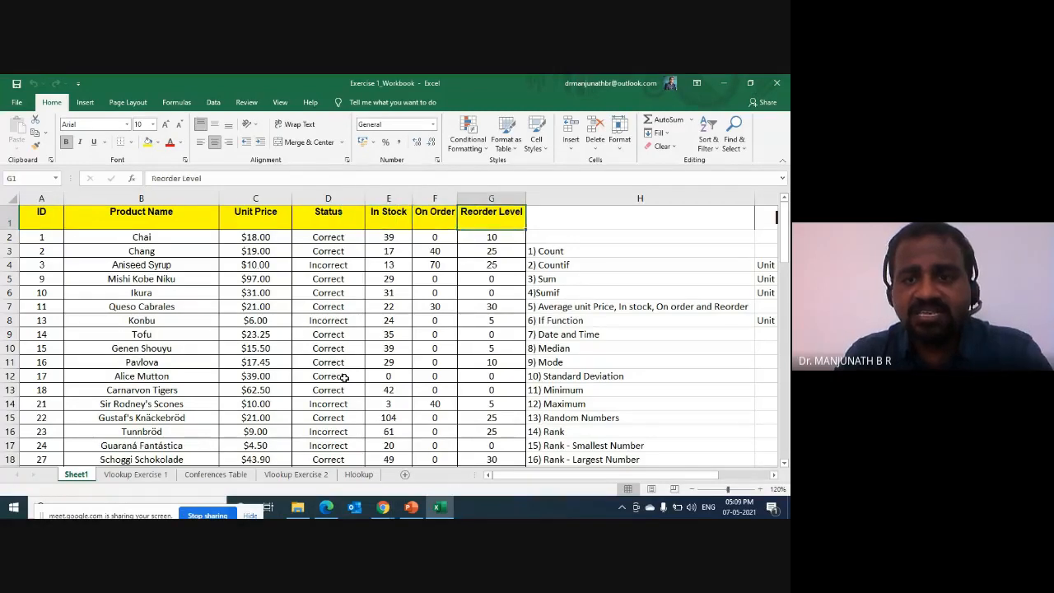
key(Down)
key(Down)
key(Down)
key(Down)
key(Down)
key(Down)
key(Down)
key(Down)
key(Down)
key(Down)
key(Down)
key(Down)
key(Down)
key(Down)
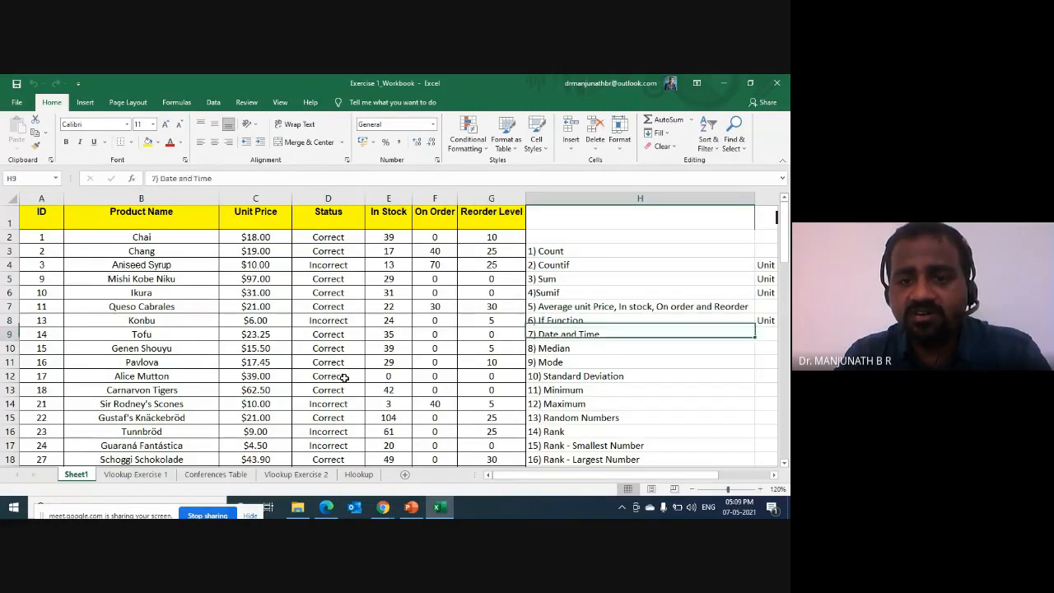
key(Down)
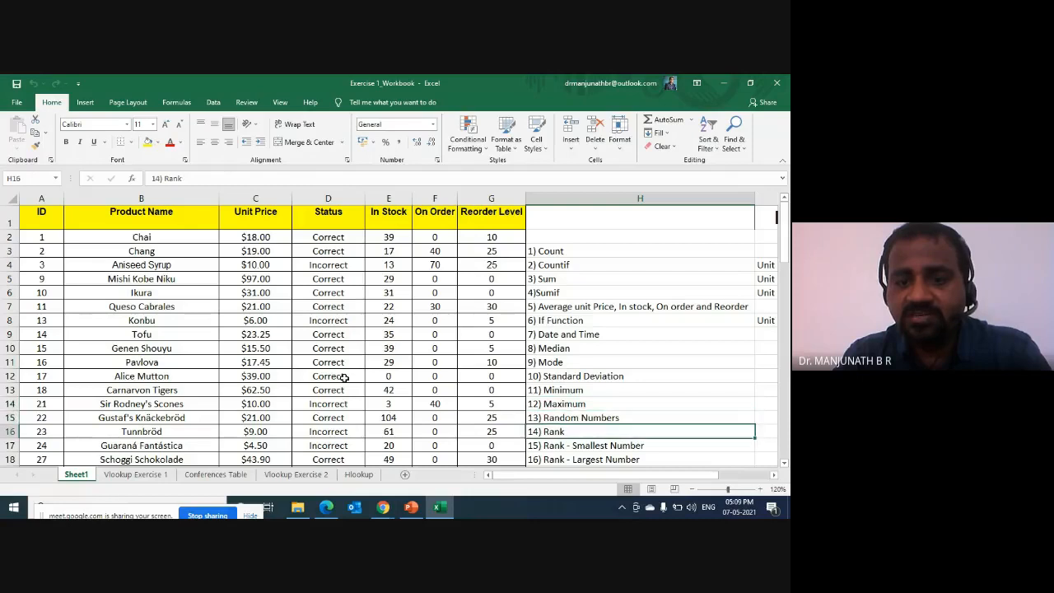
Step: Examine exercises 13 to 16 in column H, covering random numbers and ranking, with the notes beside the list
key(Up)
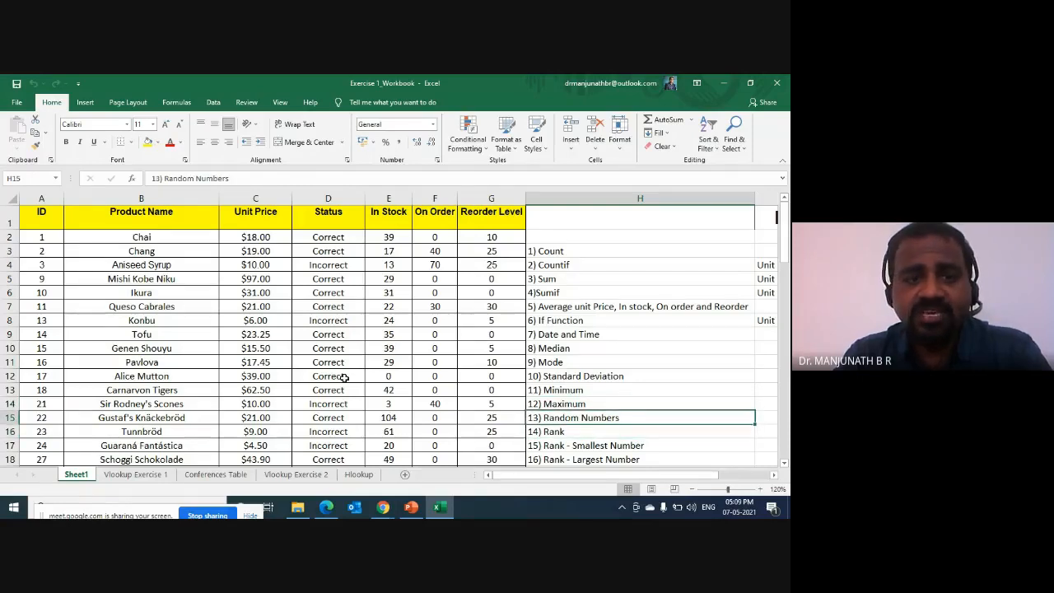
key(Down)
key(Down)
key(Down)
key(Down)
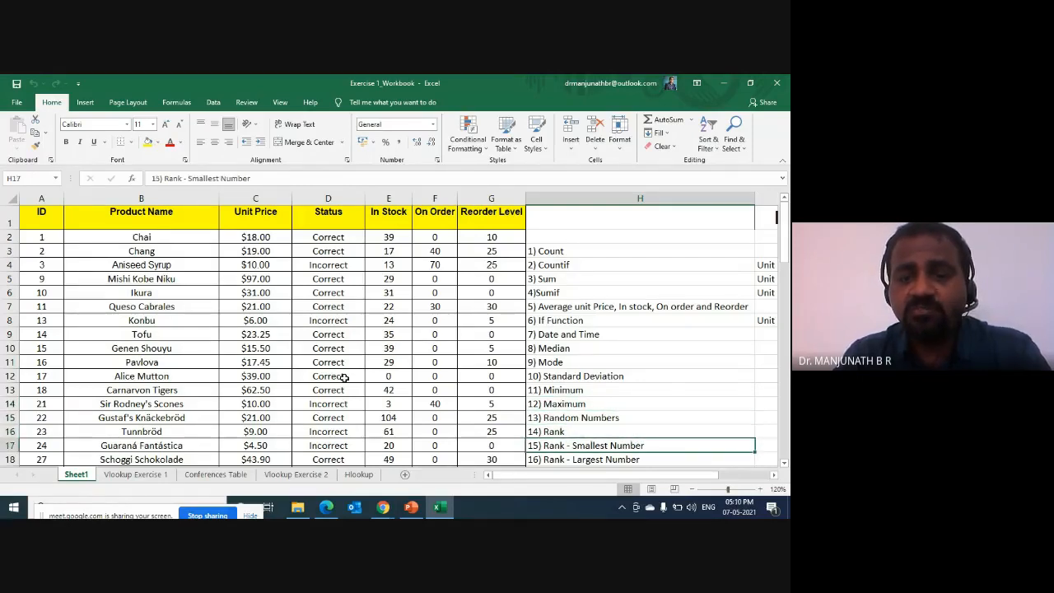
key(Down)
key(Up)
key(Up)
key(Up)
key(Up)
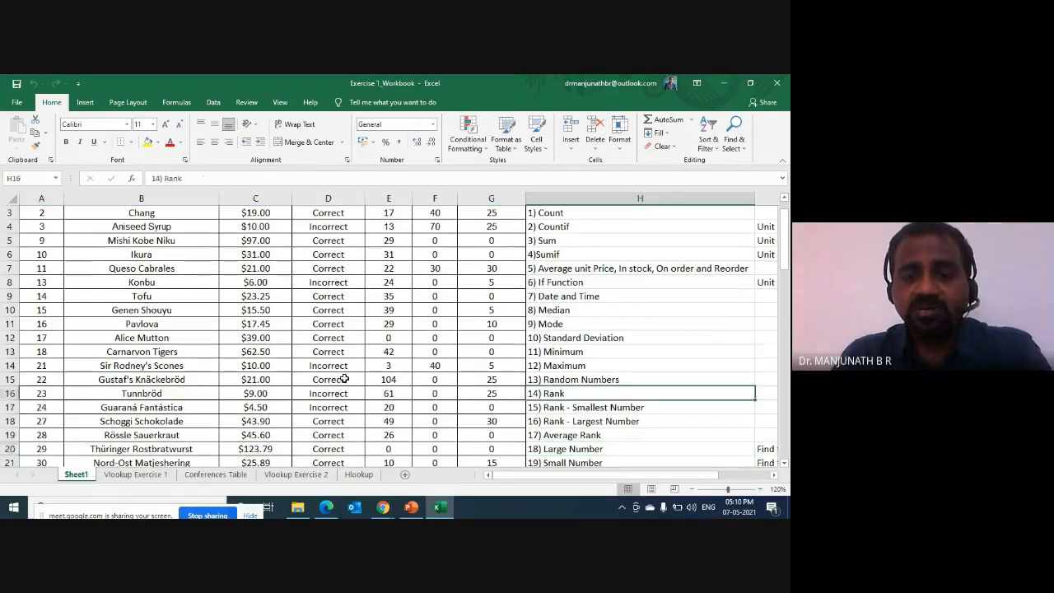
key(Down)
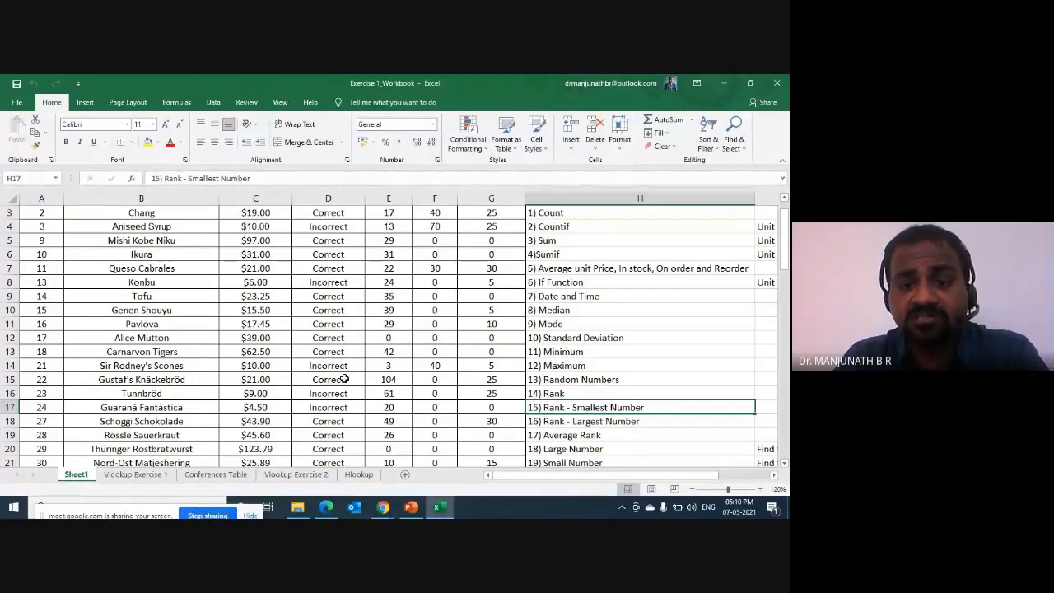
key(Up)
scroll(345, 379, right, 3)
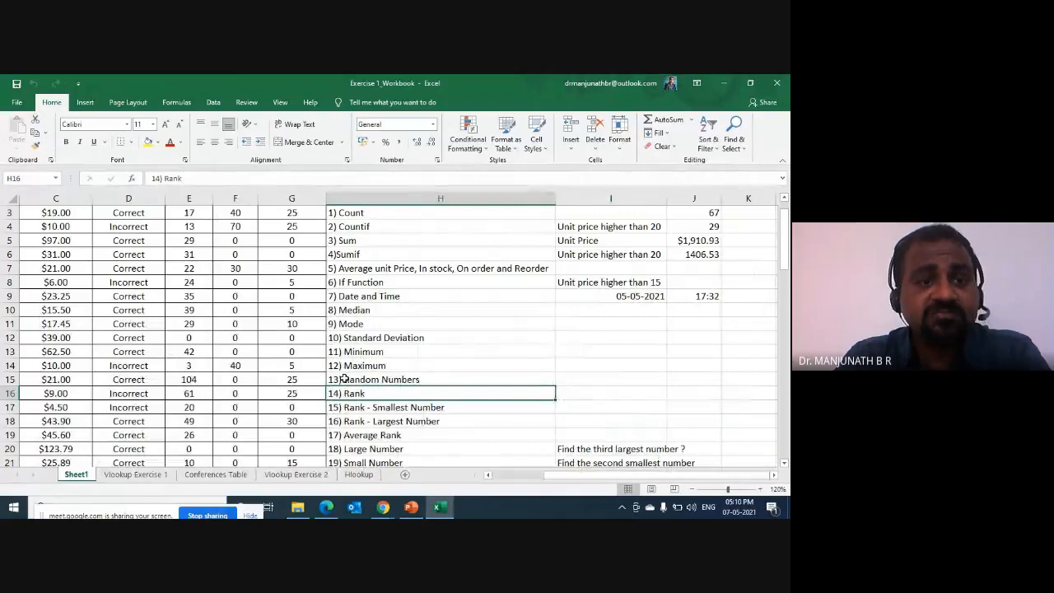
key(Down)
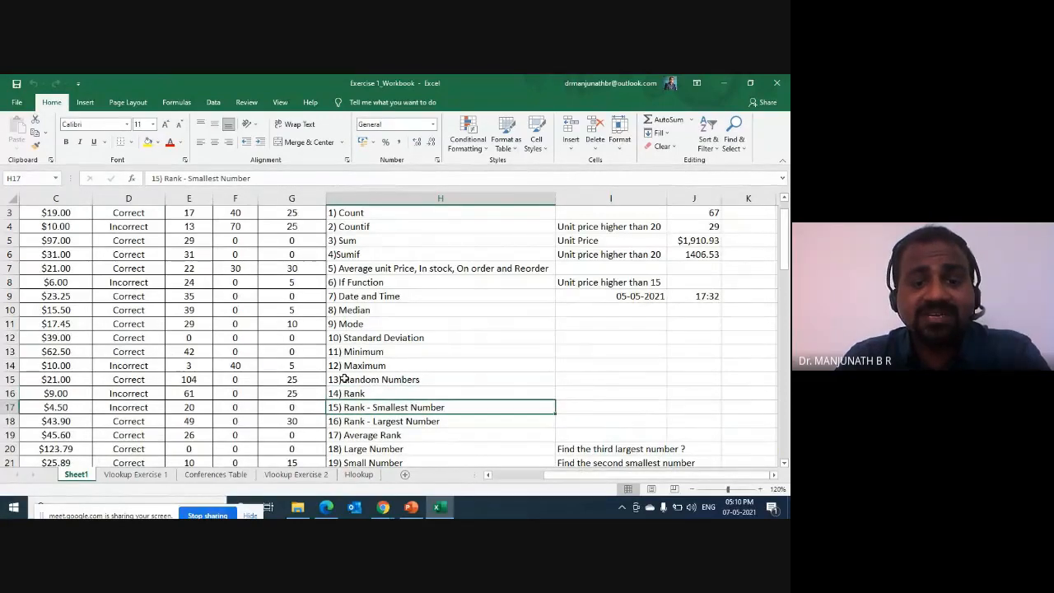
key(Down)
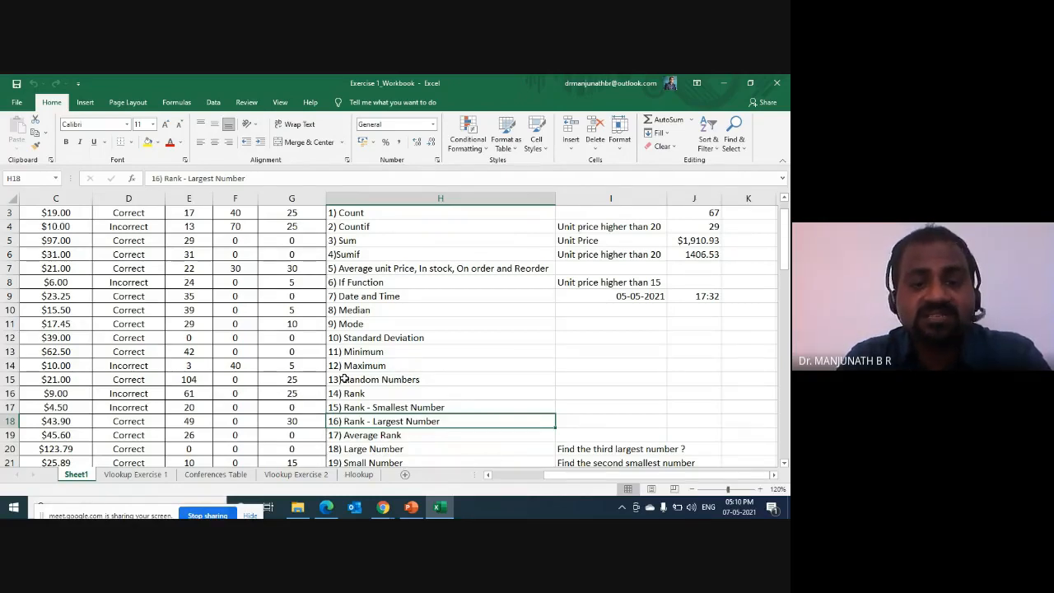
Step: Enter Unit Price in I16, beside the Rank exercise
key(Up)
key(Up)
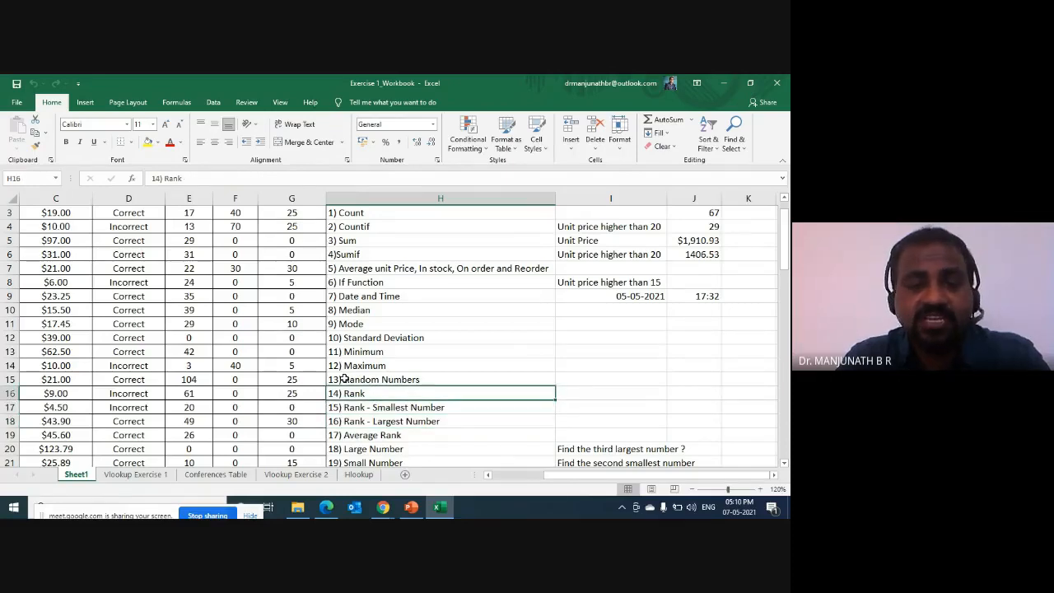
key(Right)
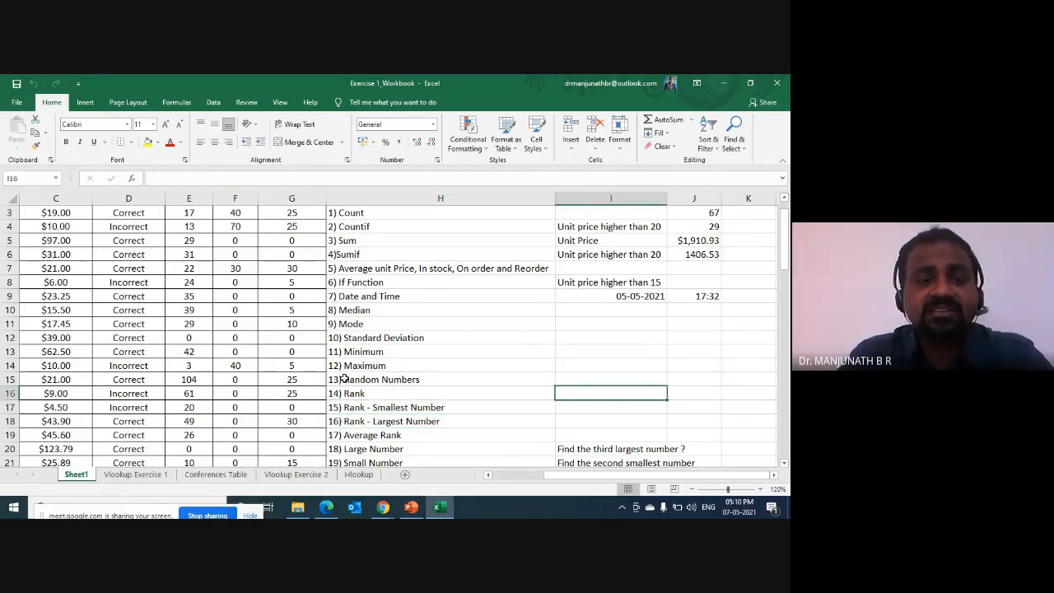
text(Unit Price)
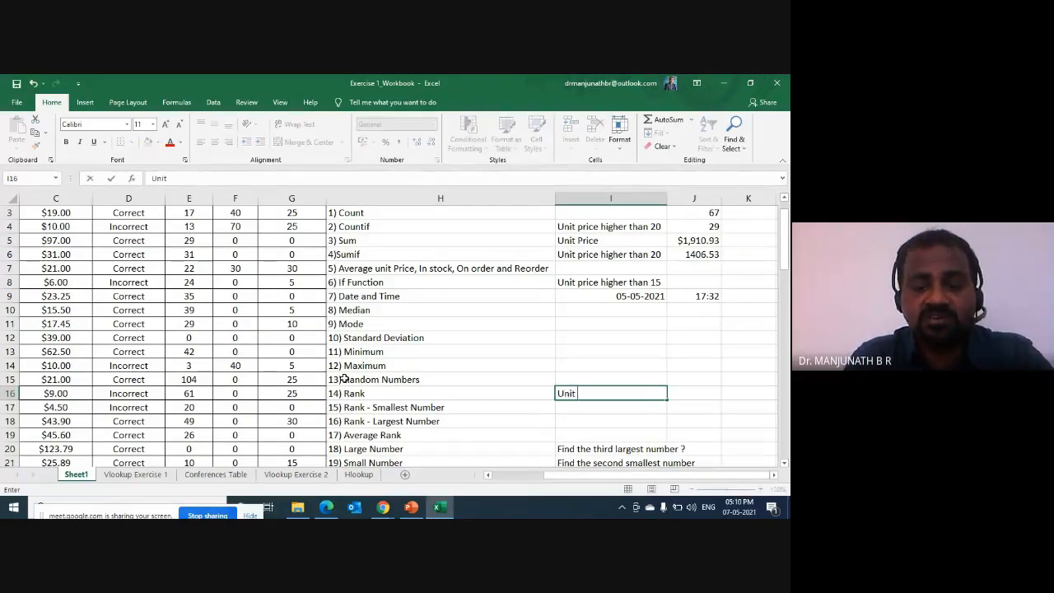
key(Return)
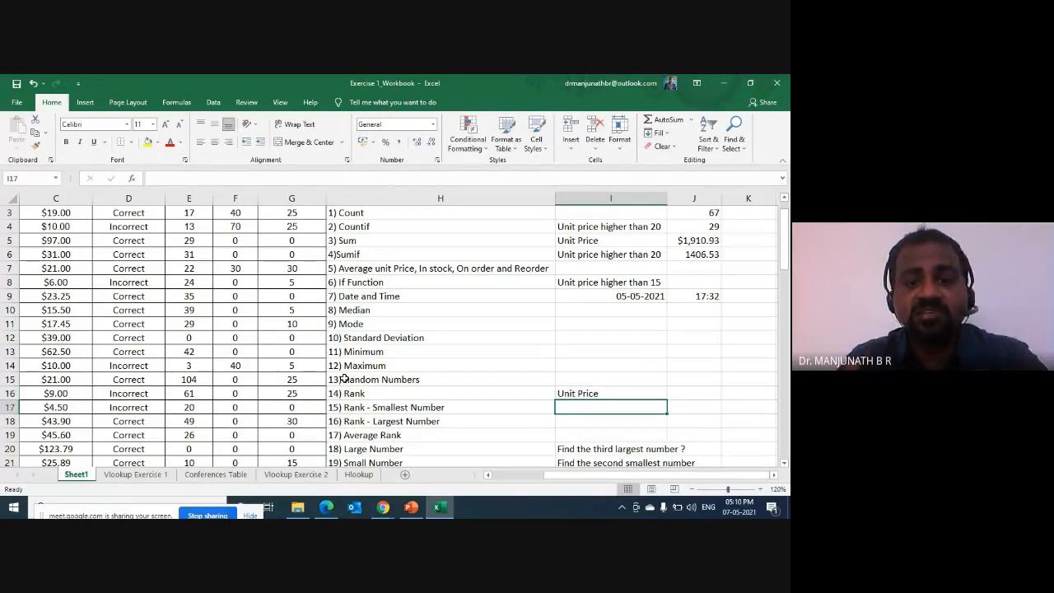
Step: Fill the Unit Price label from I16 down to I18, beside the smallest and largest number rank exercises
key(Up)
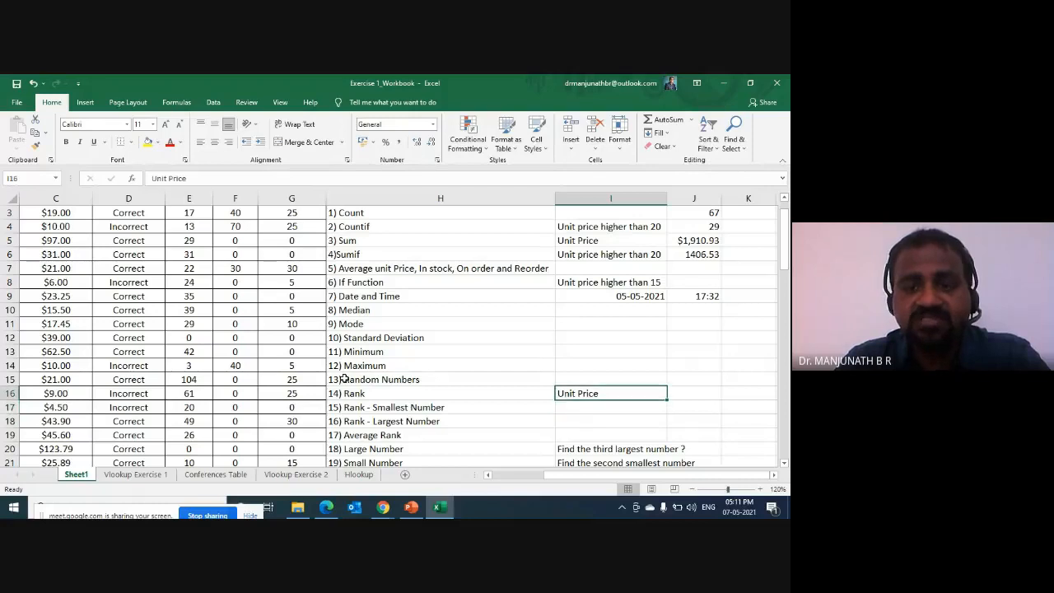
key(Left)
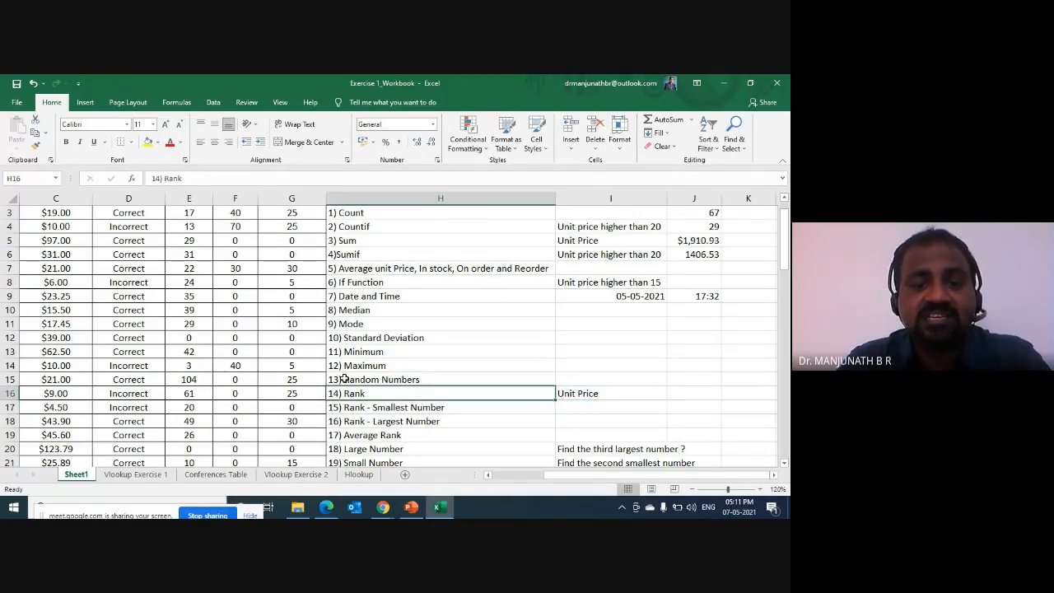
key(Left)
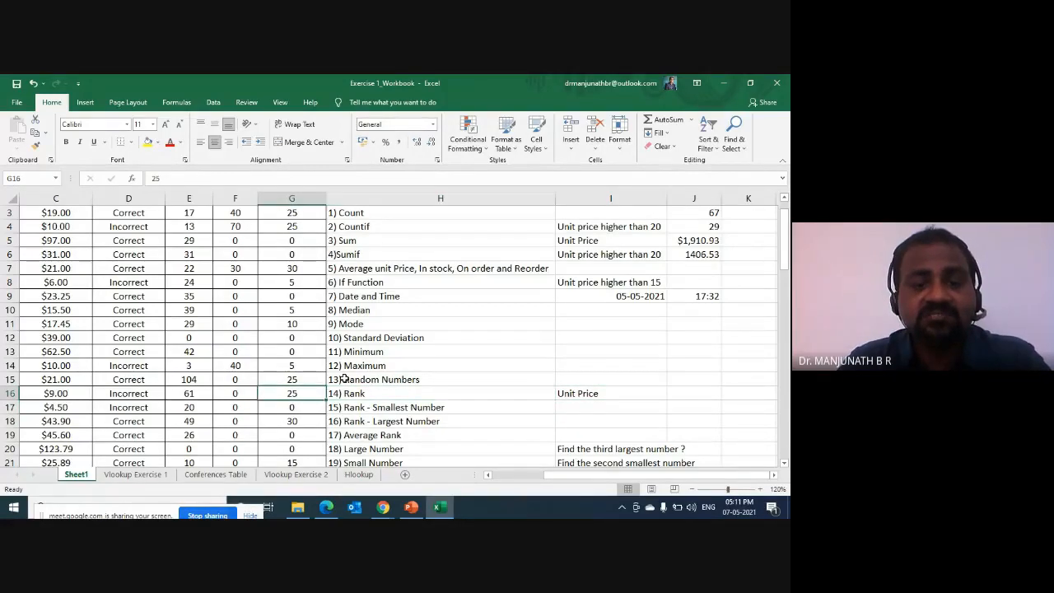
key(Right)
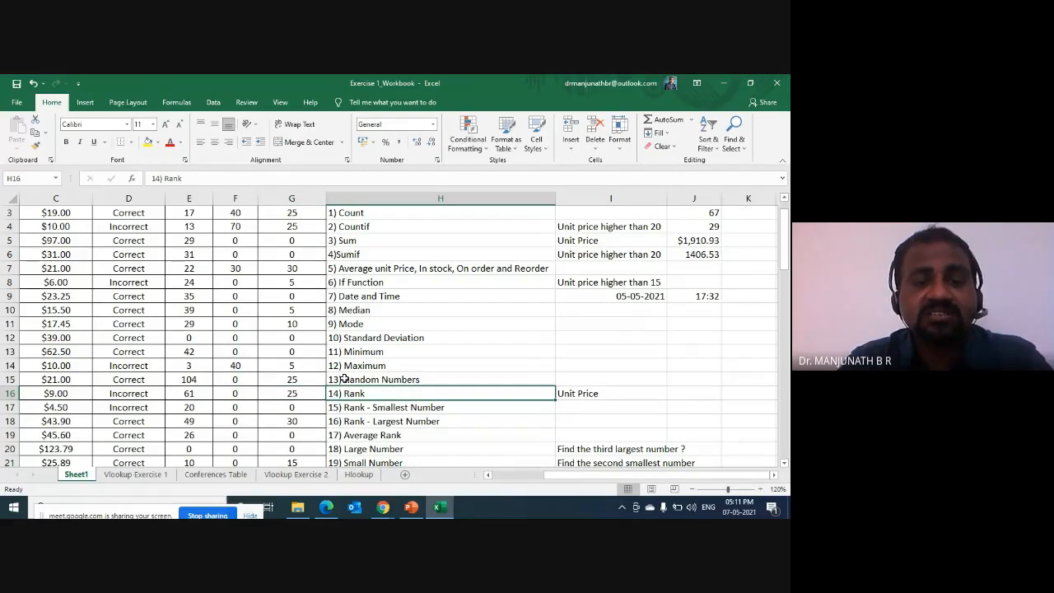
key(Down)
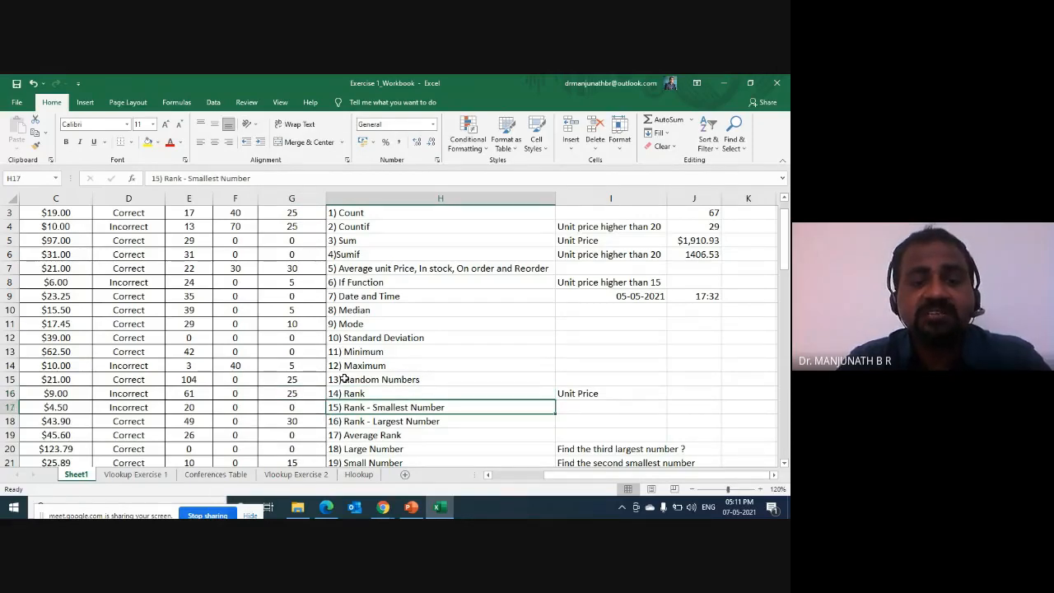
key(Down)
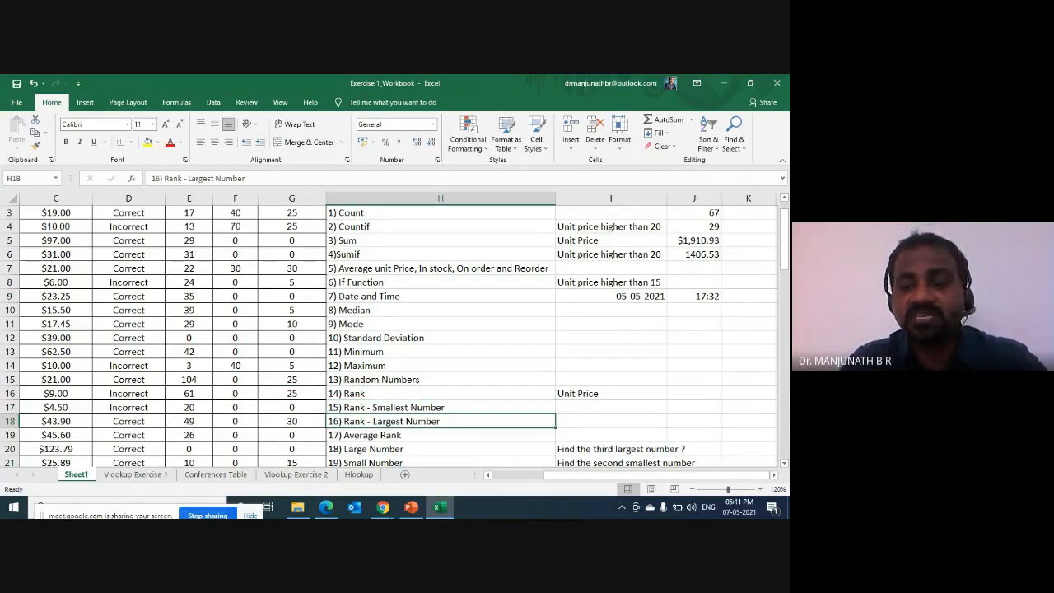
click(760, 491)
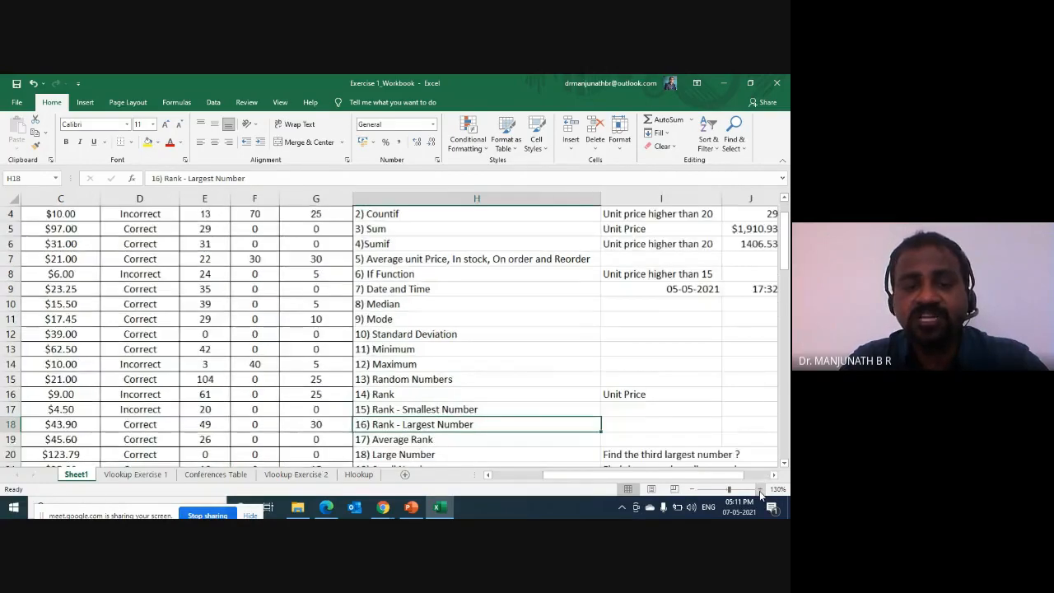
click(503, 400)
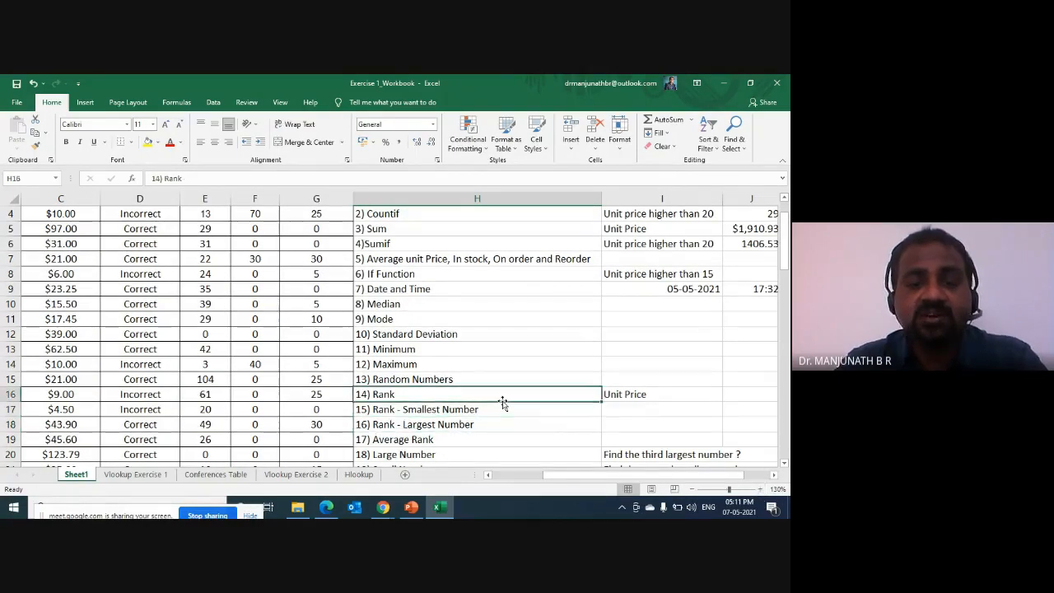
key(Right)
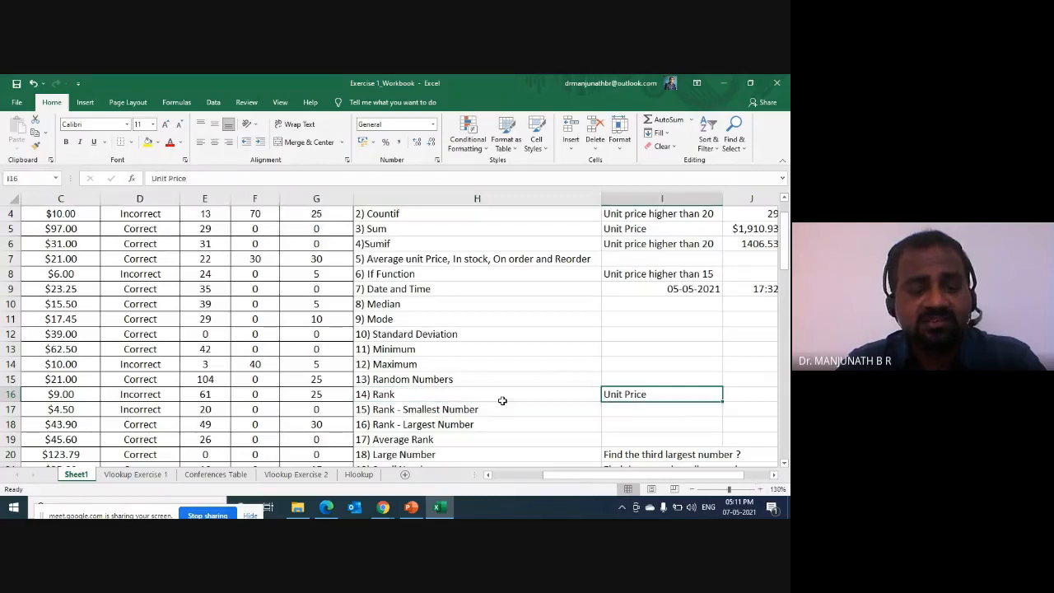
key(shift+Down)
key(shift+Down)
key(ctrl+d)
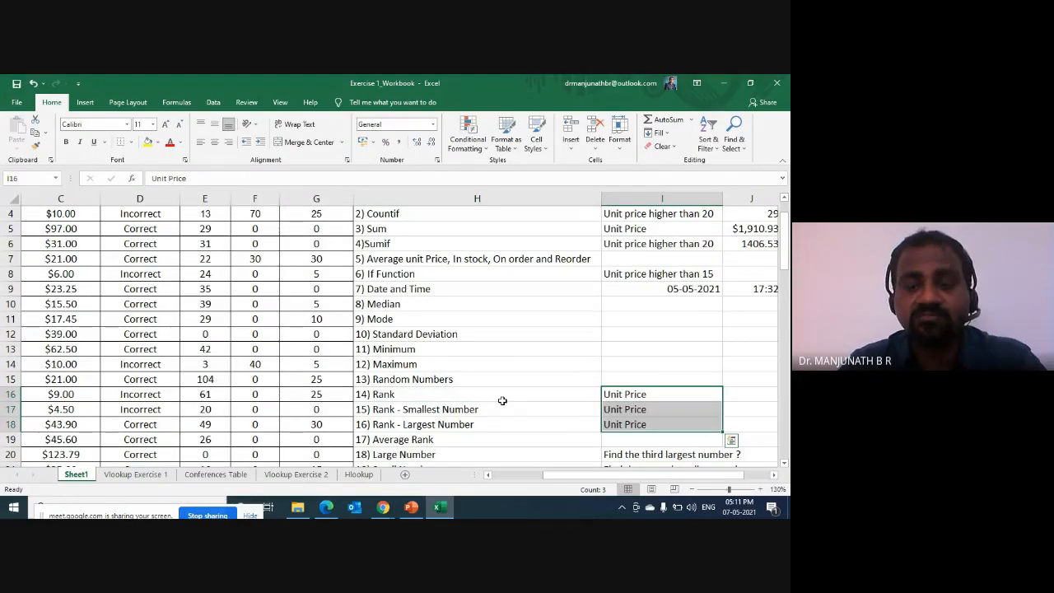
Step: Insert an empty column between Unit Price and Status in the product table
key(ctrl+Home)
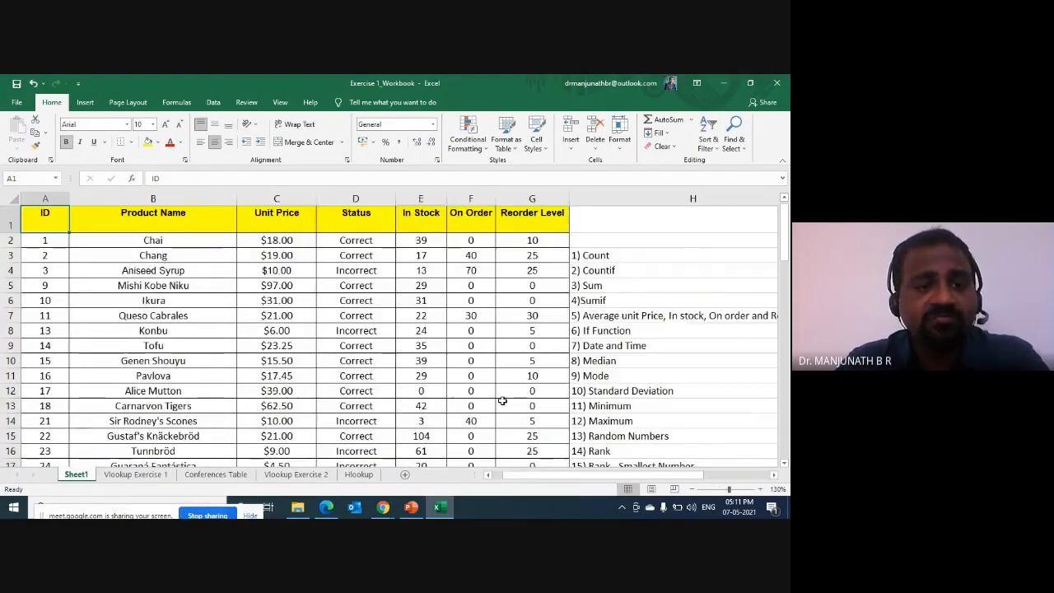
key(Right)
key(Right)
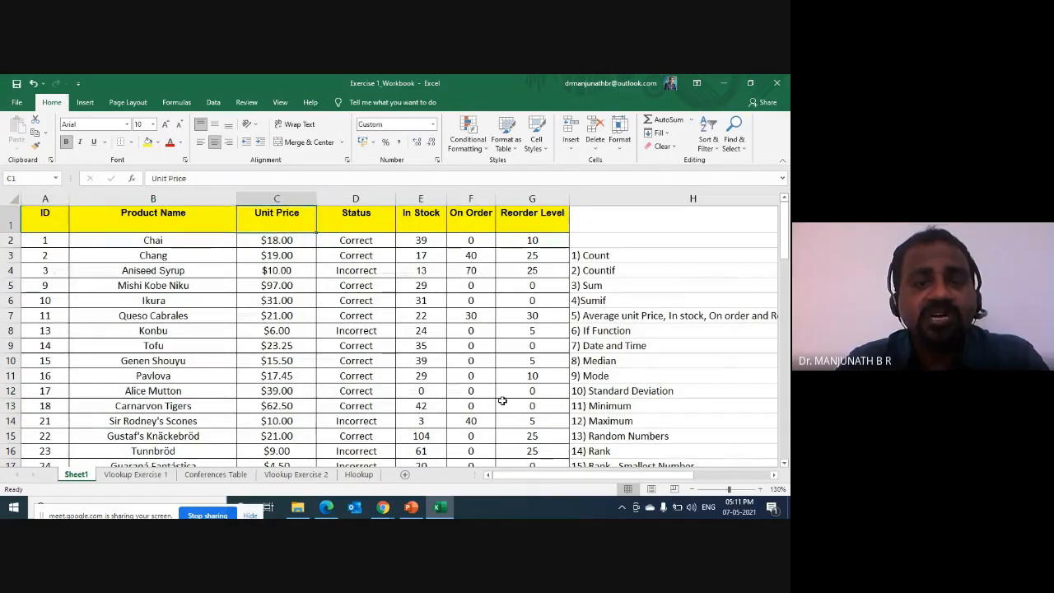
key(Right)
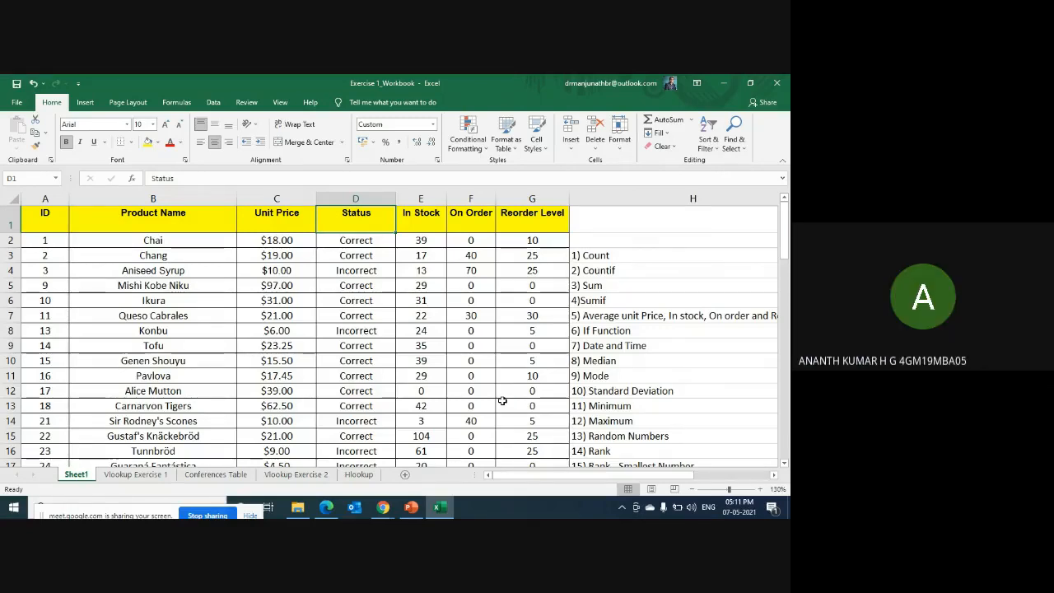
key(ctrl+shift+Down)
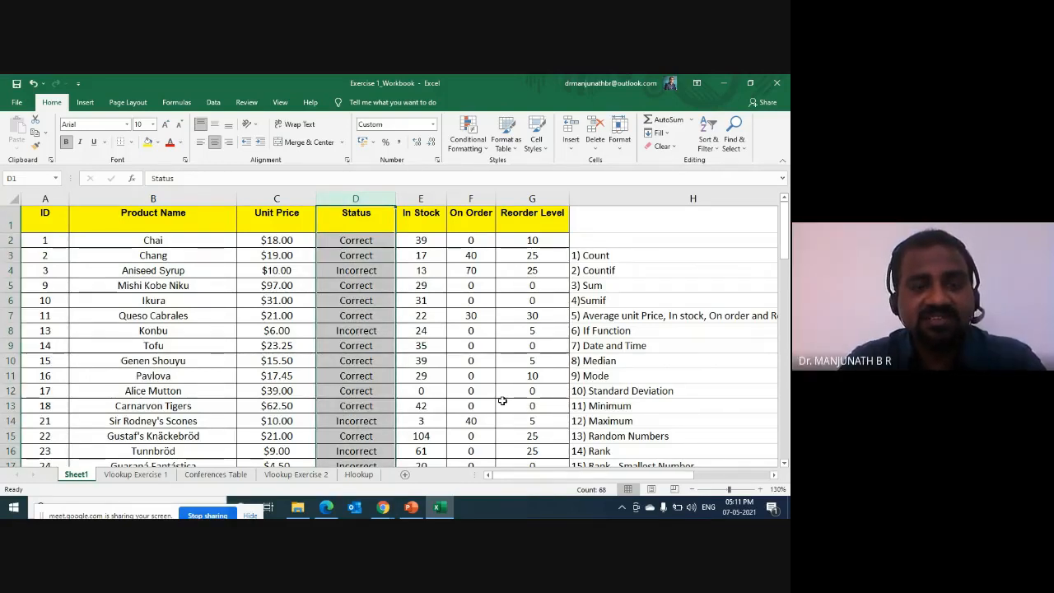
key(ctrl+shift+plus)
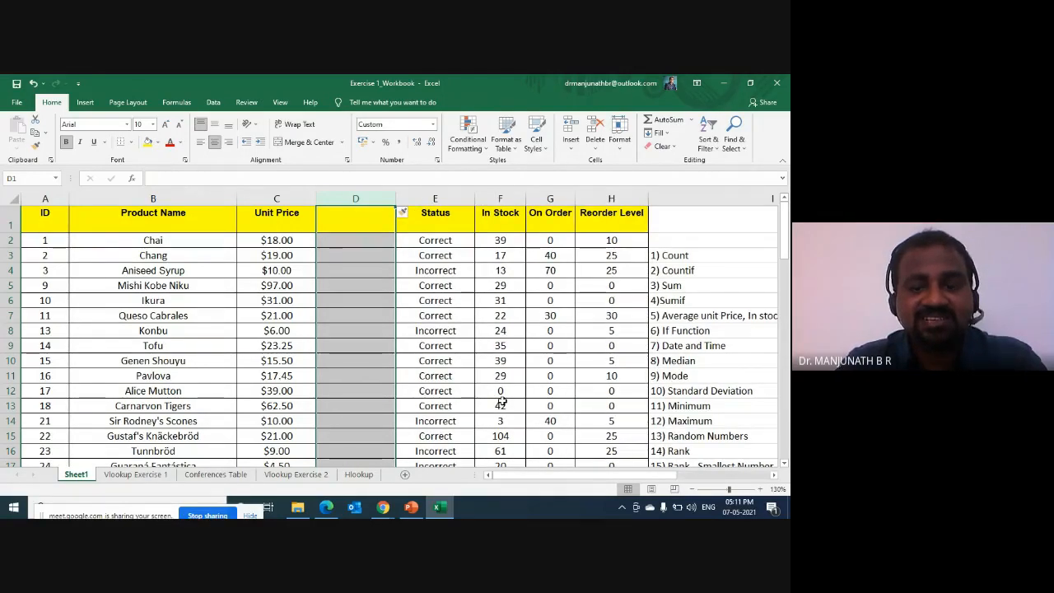
Step: Enter the heading Rank in D1 of the empty column
key(Right)
key(Left)
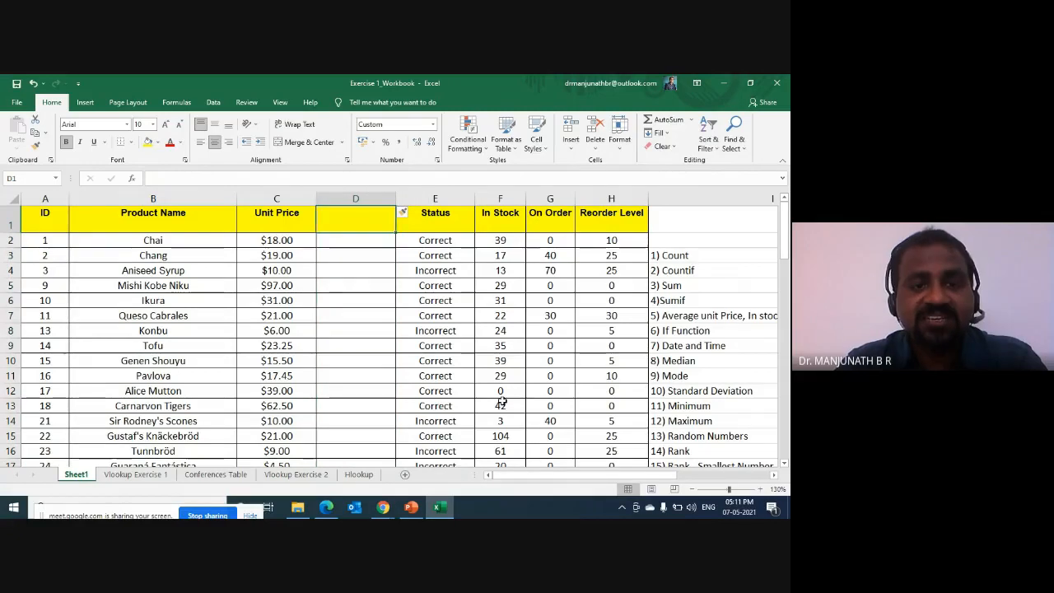
text(R)
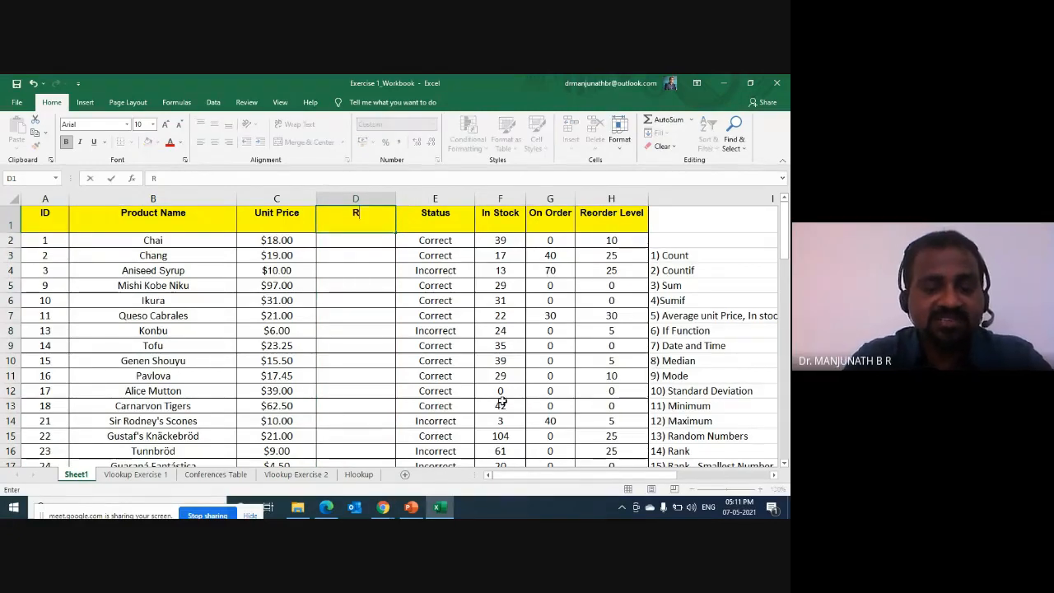
text(ank)
key(Return)
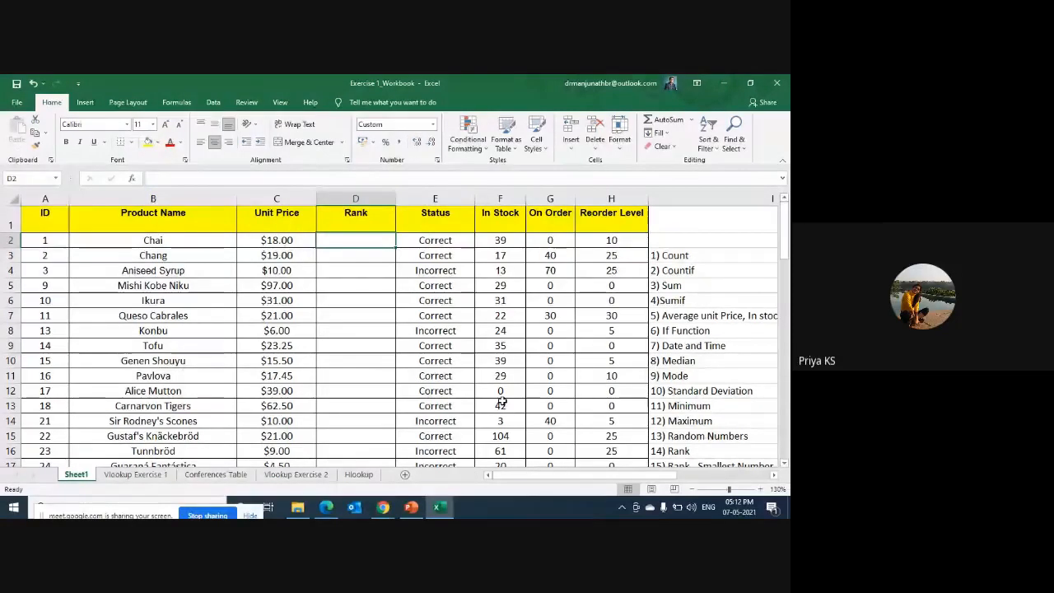
Step: Undo the Rank heading and the column insertion before Status
key(ctrl+z)
key(ctrl+z)
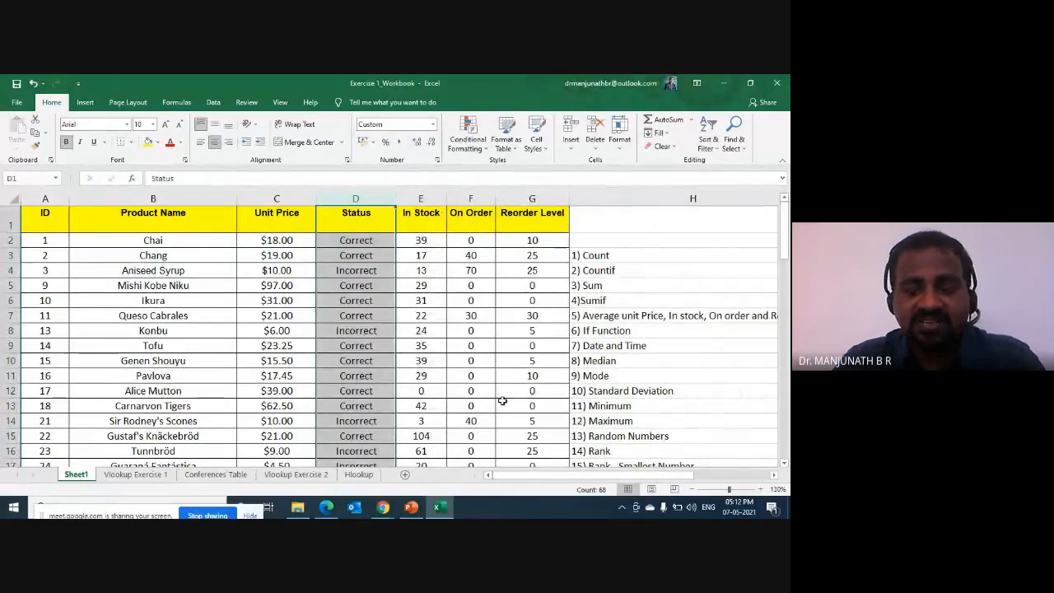
key(Left)
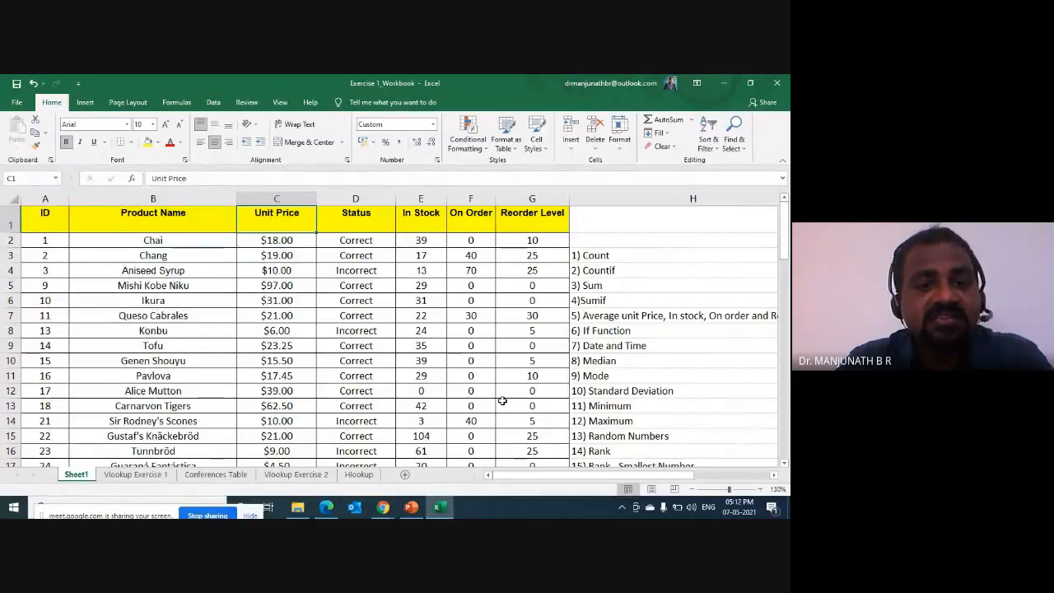
key(Right)
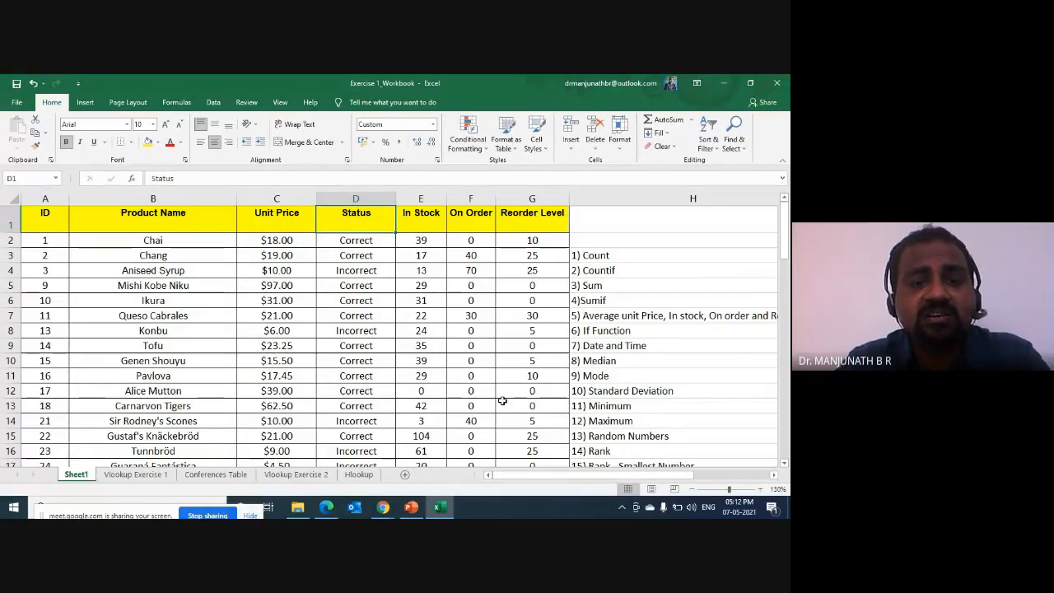
key(Left)
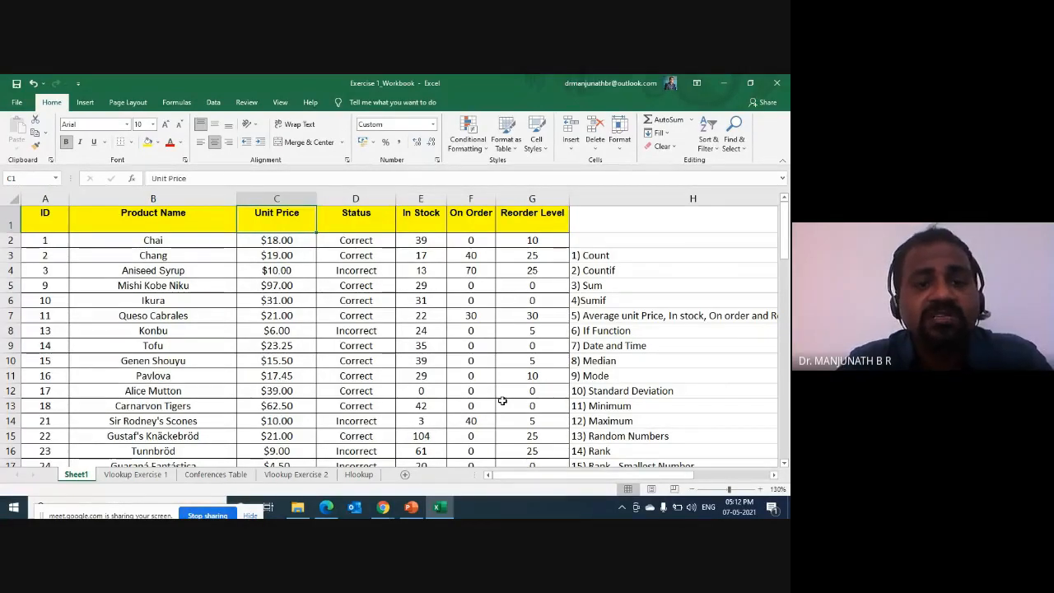
key(Right)
key(Left)
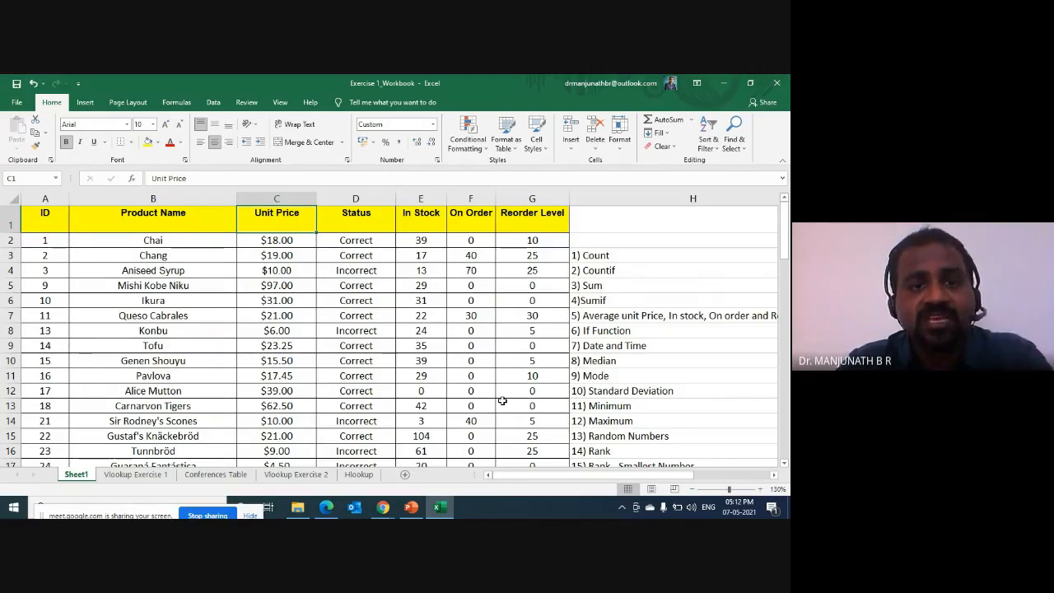
key(Right)
key(Down)
key(Down)
key(Down)
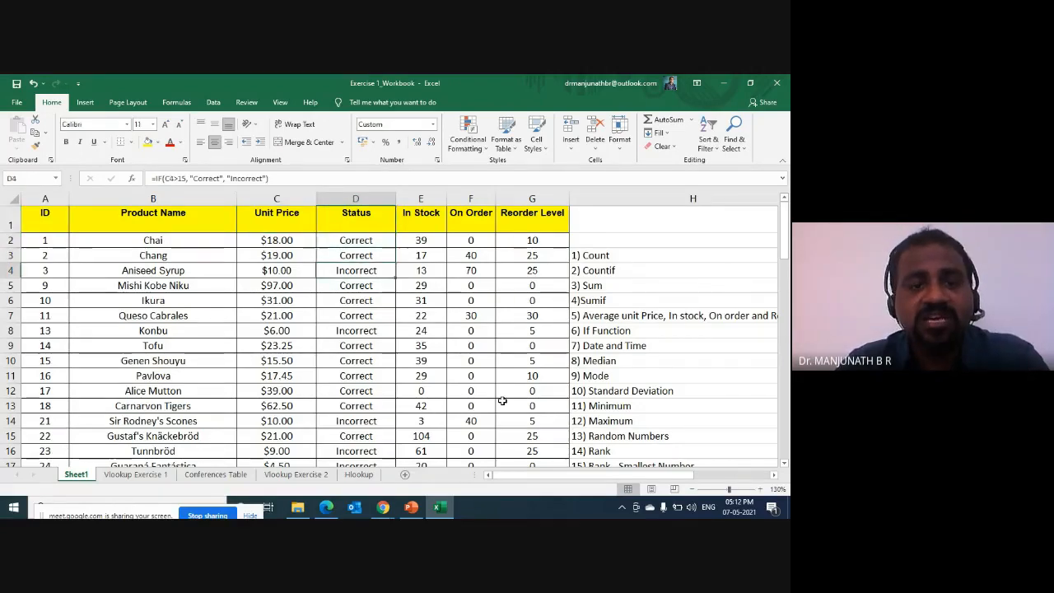
key(Up)
key(Up)
key(Up)
key(Down)
key(Down)
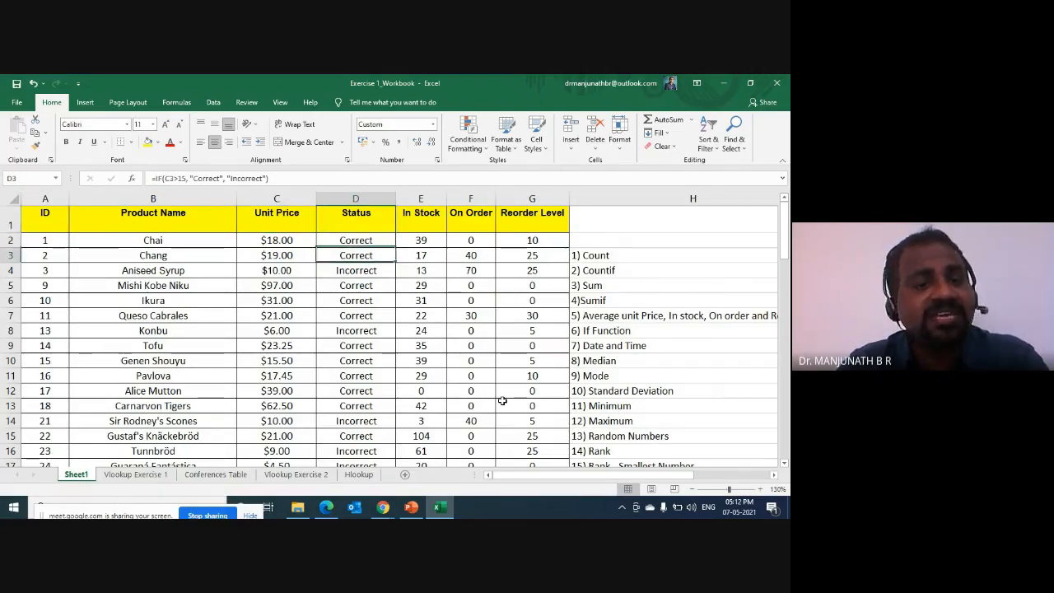
key(Down)
key(Down)
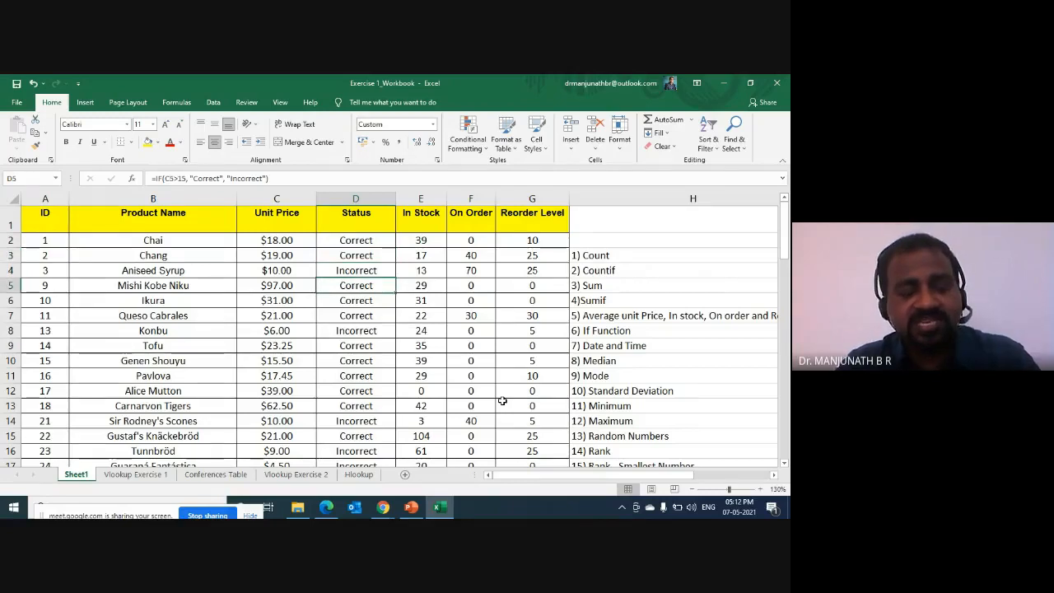
Step: Insert an empty column before Status and delete it again
key(ctrl+space)
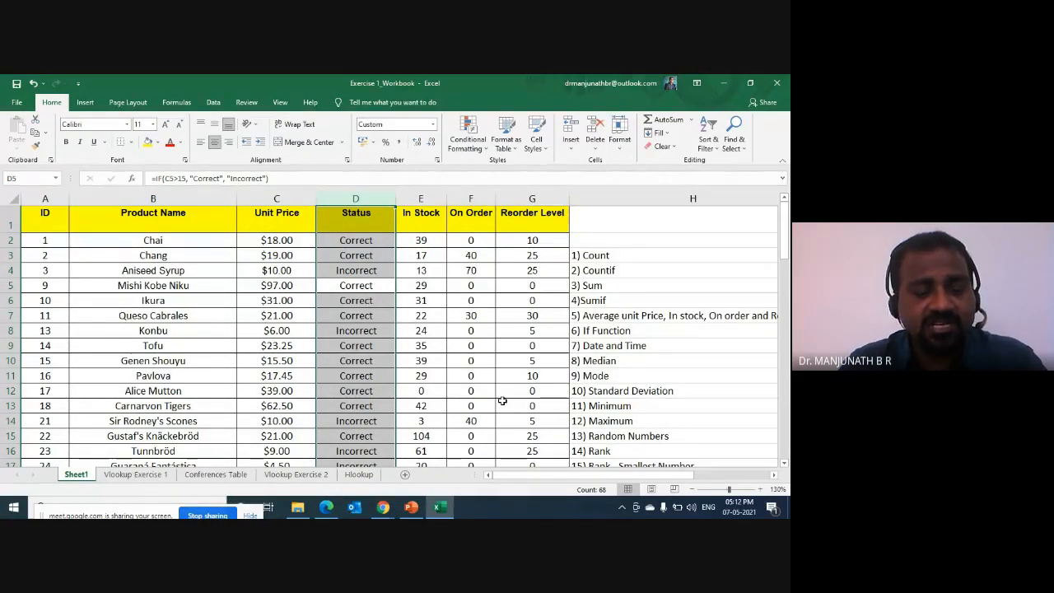
key(ctrl+shift+plus)
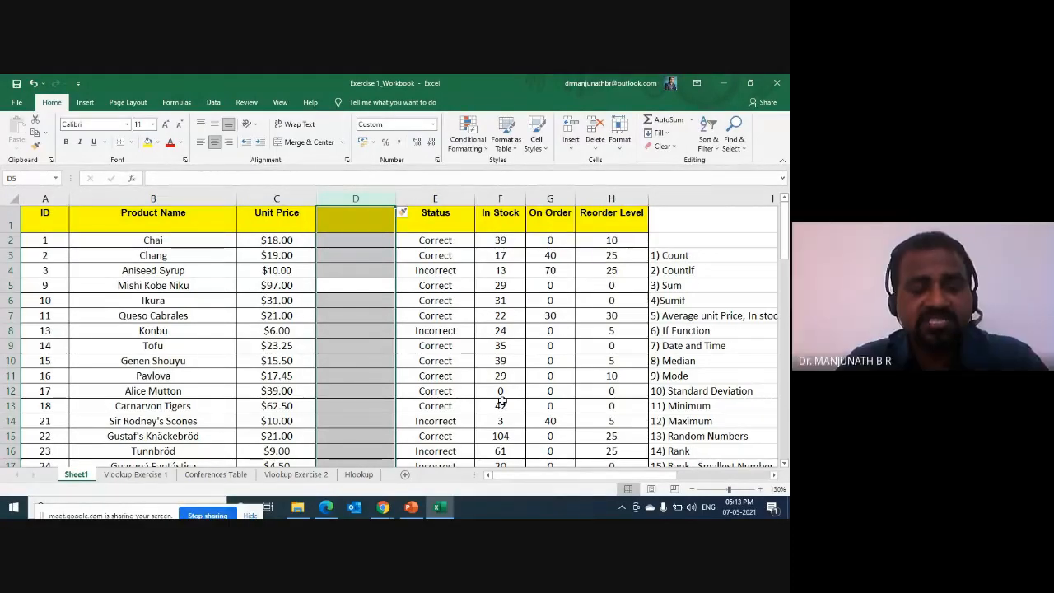
key(ctrl+minus)
click(513, 303)
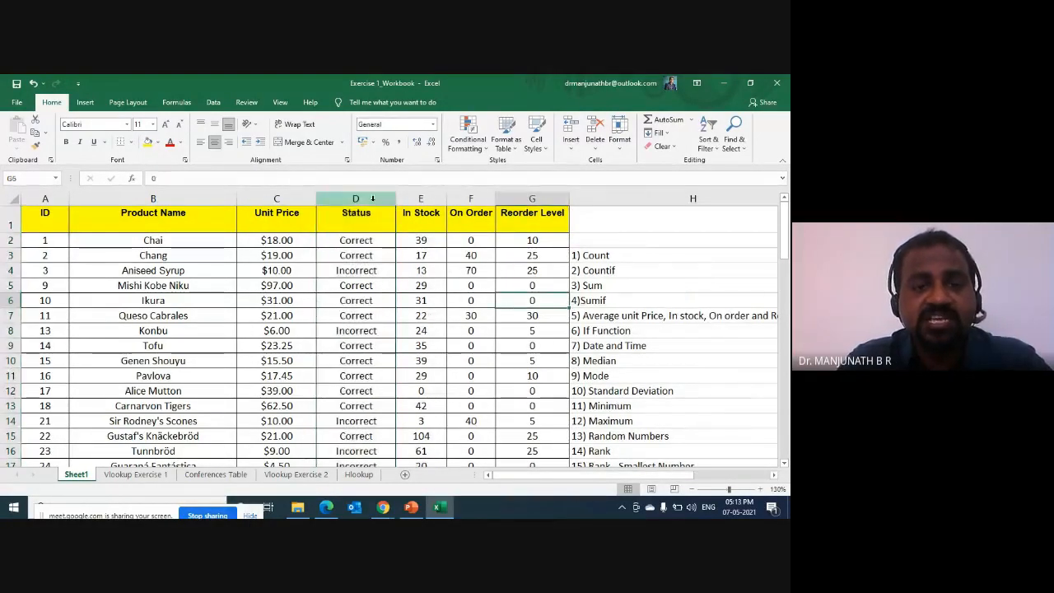
Step: Insert an empty column between Unit Price and Status in the product table
right_click(348, 200)
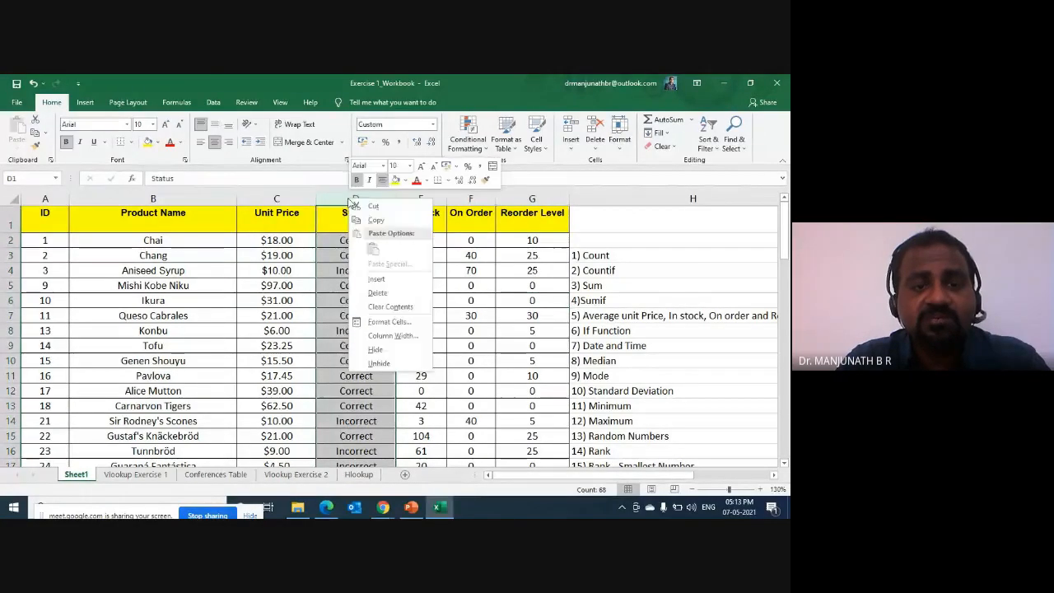
key(Escape)
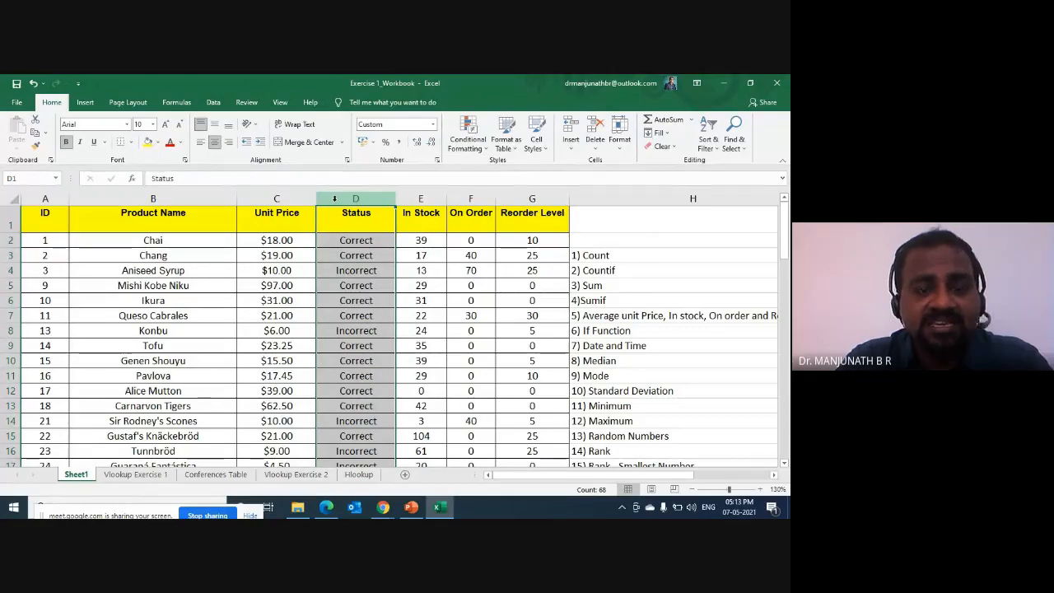
right_click(335, 200)
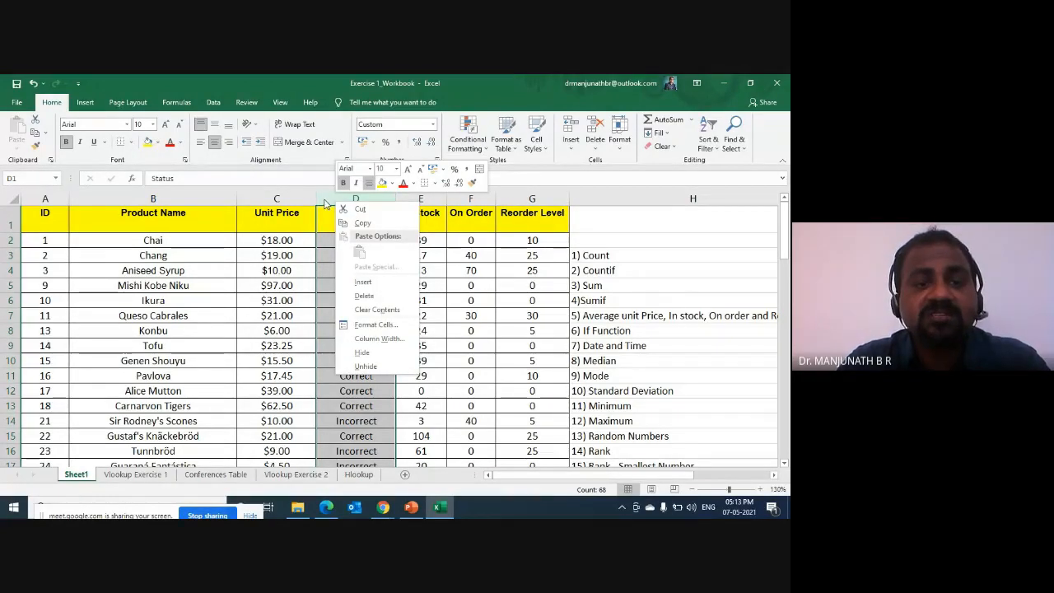
click(325, 203)
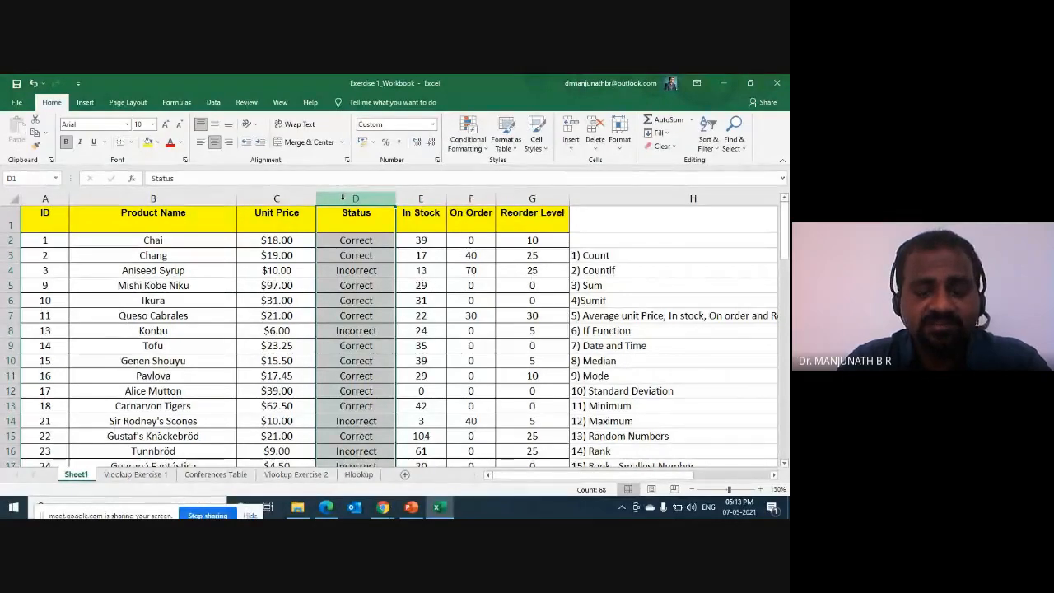
right_click(343, 197)
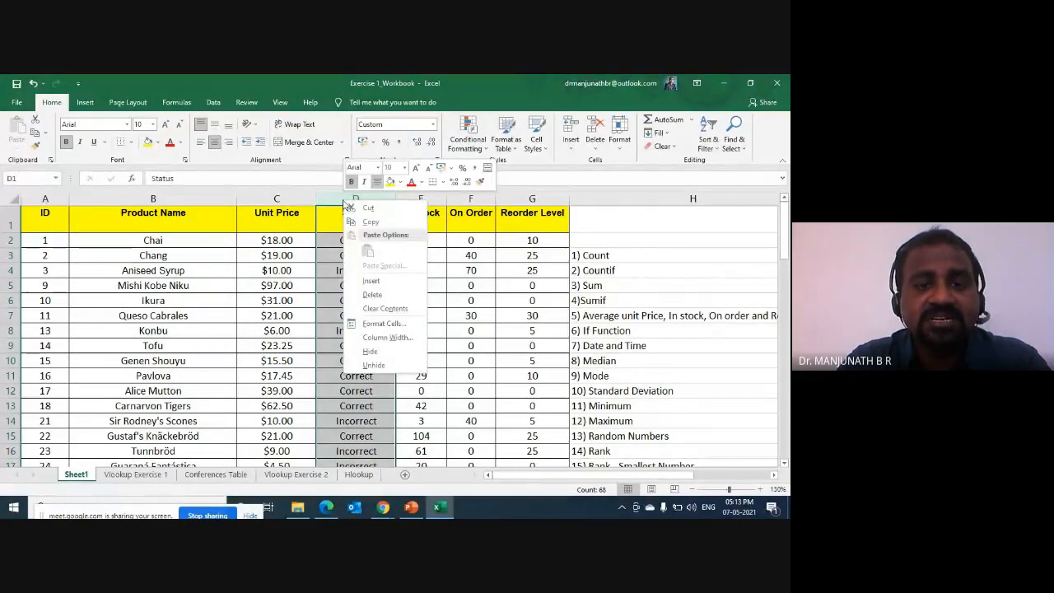
click(382, 282)
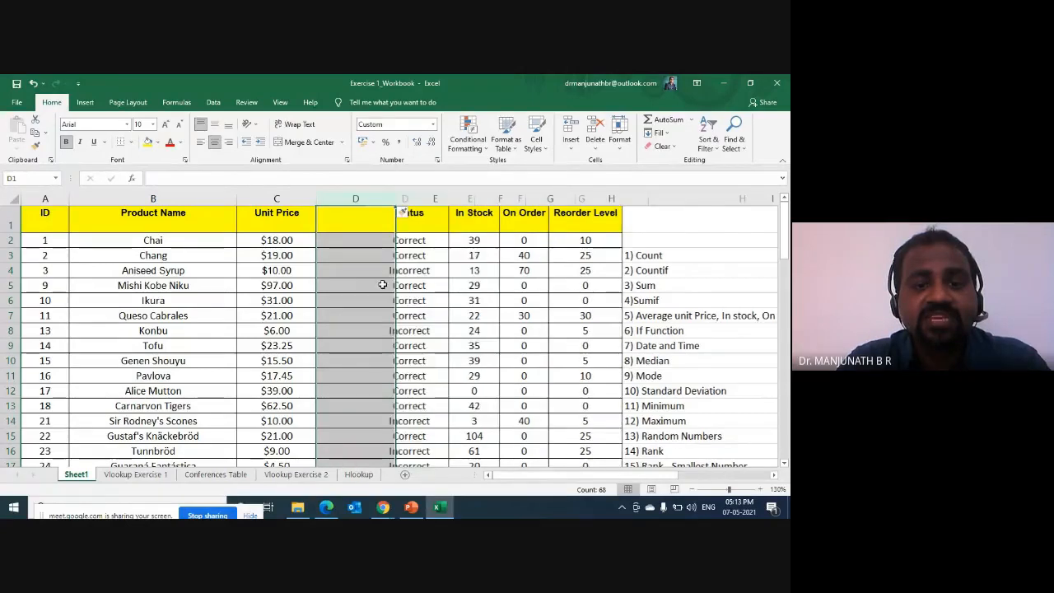
Step: Enter the heading Rank in cell D1 of the new column
click(346, 220)
text(Rank)
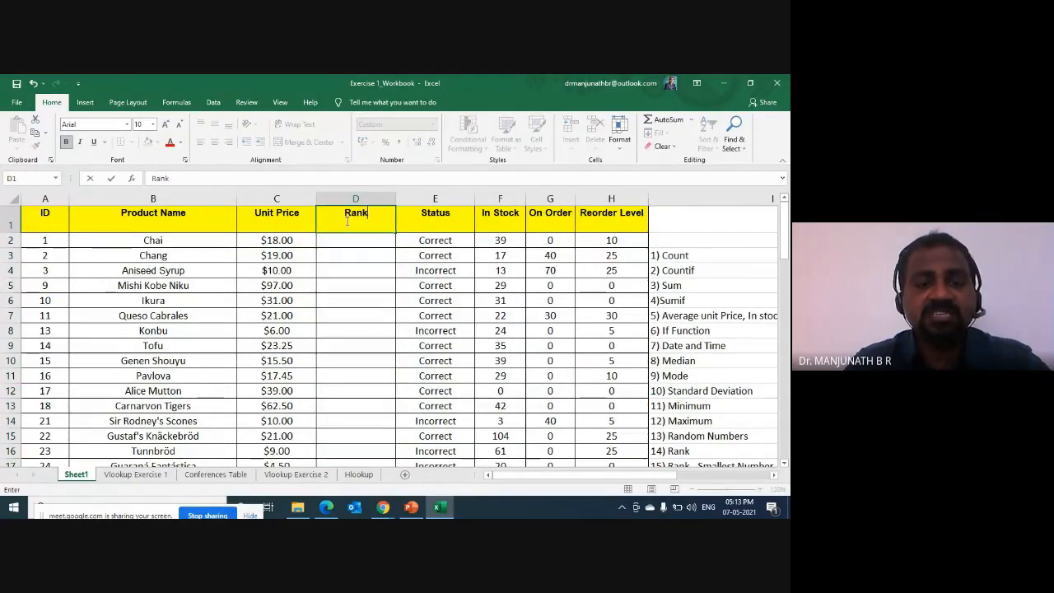
key(Return)
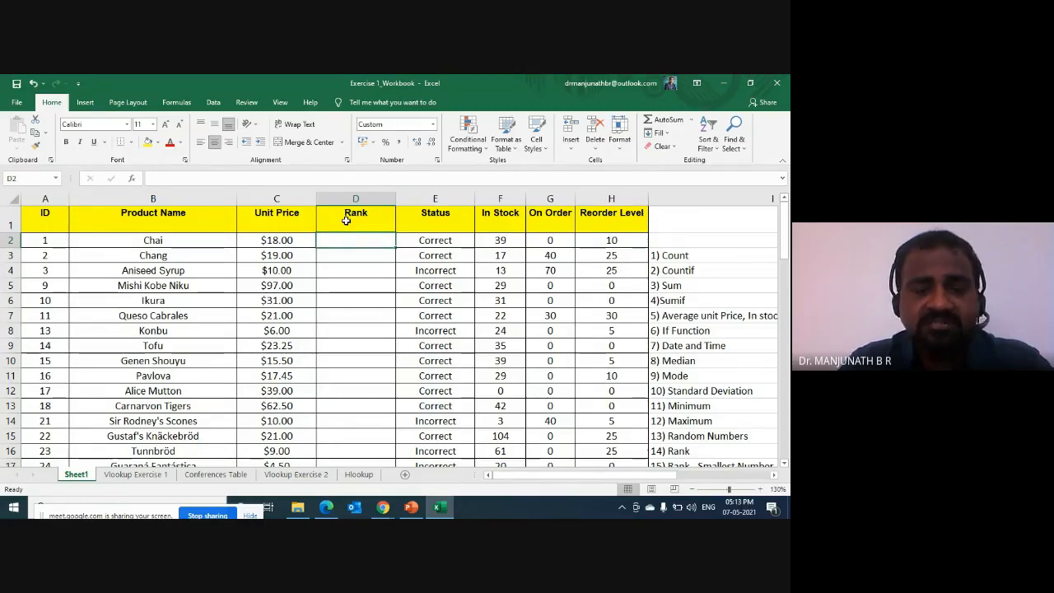
Step: Examine the numbered exercise list and its Find out entries beside the product table
key(Right)
key(Right)
key(Right)
key(Right)
key(Right)
key(Right)
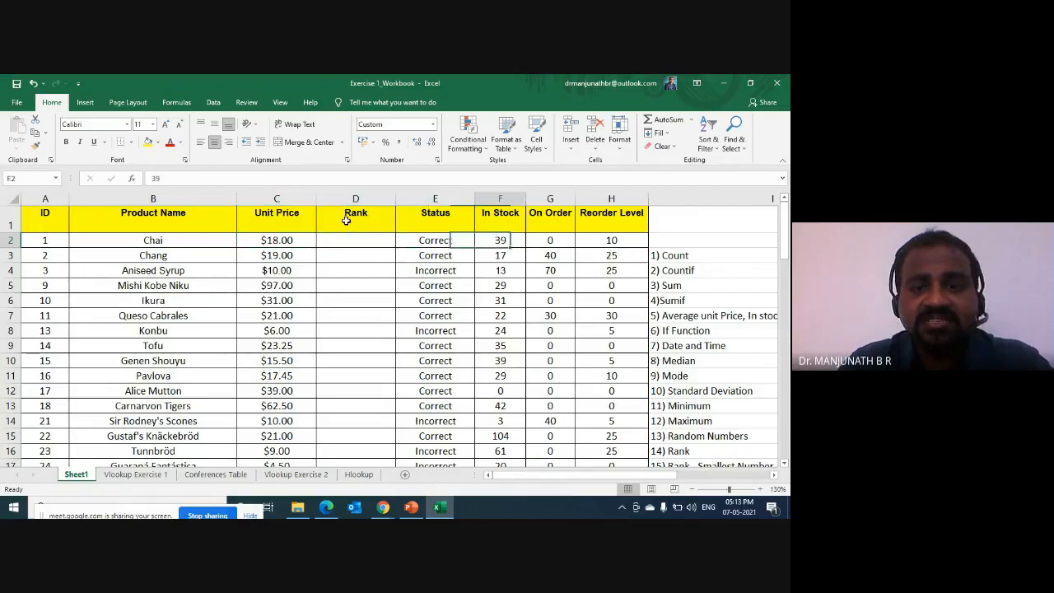
key(Down)
key(Right)
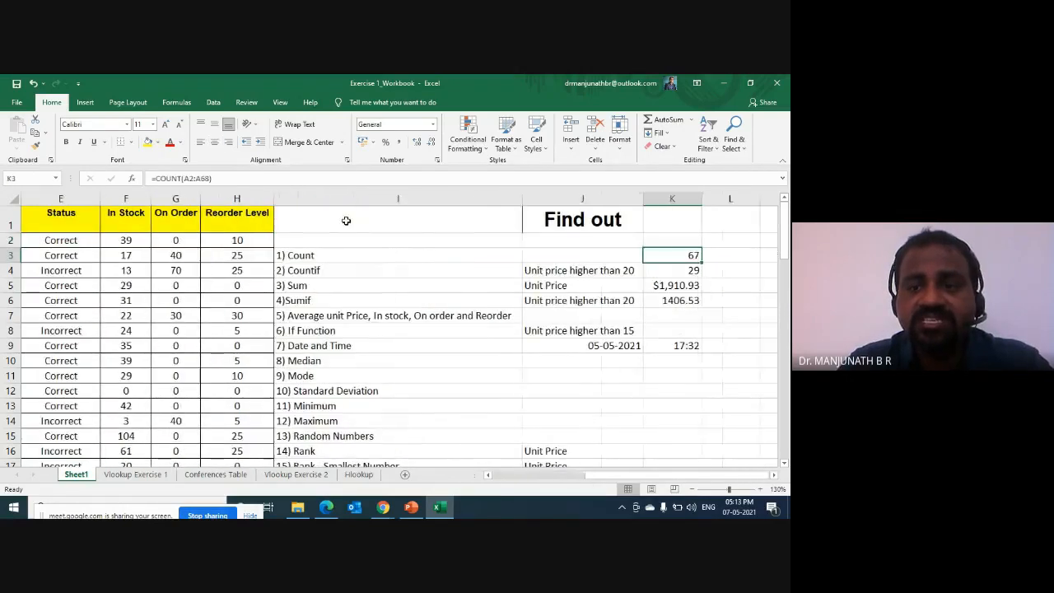
key(Left)
key(Left)
key(Left)
key(Left)
key(Left)
key(Left)
key(Left)
key(Left)
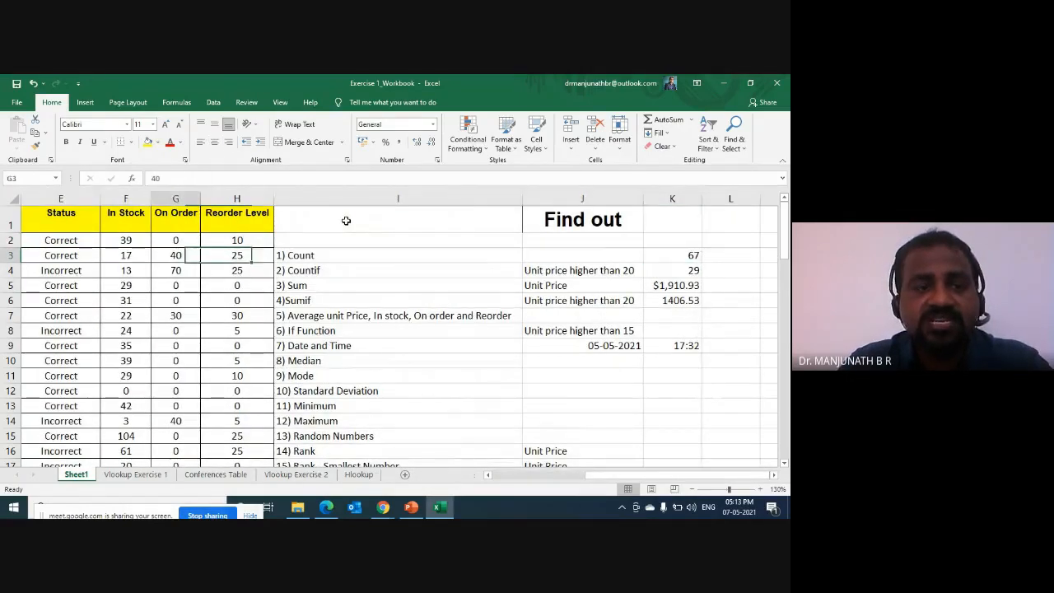
key(Left)
key(Left)
key(Right)
key(Right)
key(Right)
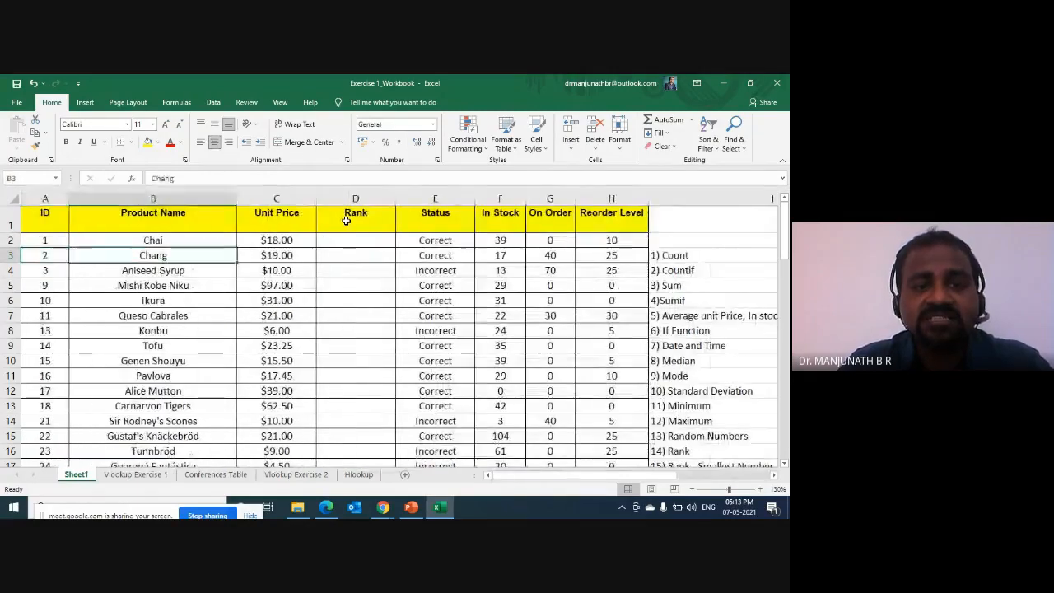
Step: Start a RANK formula in D2 with the unit price in C2 as its number argument
key(Up)
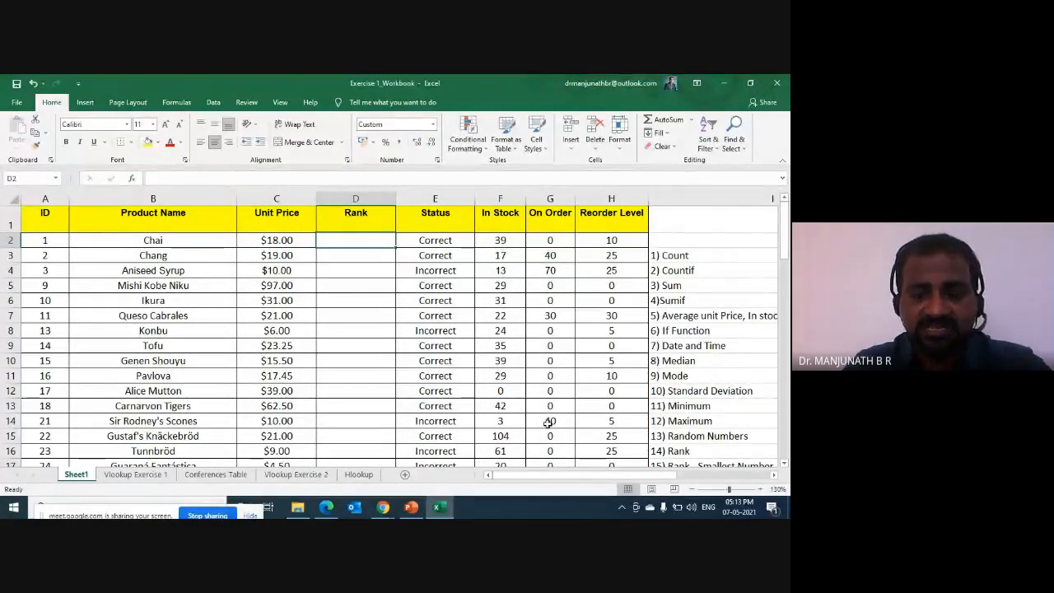
text(=)
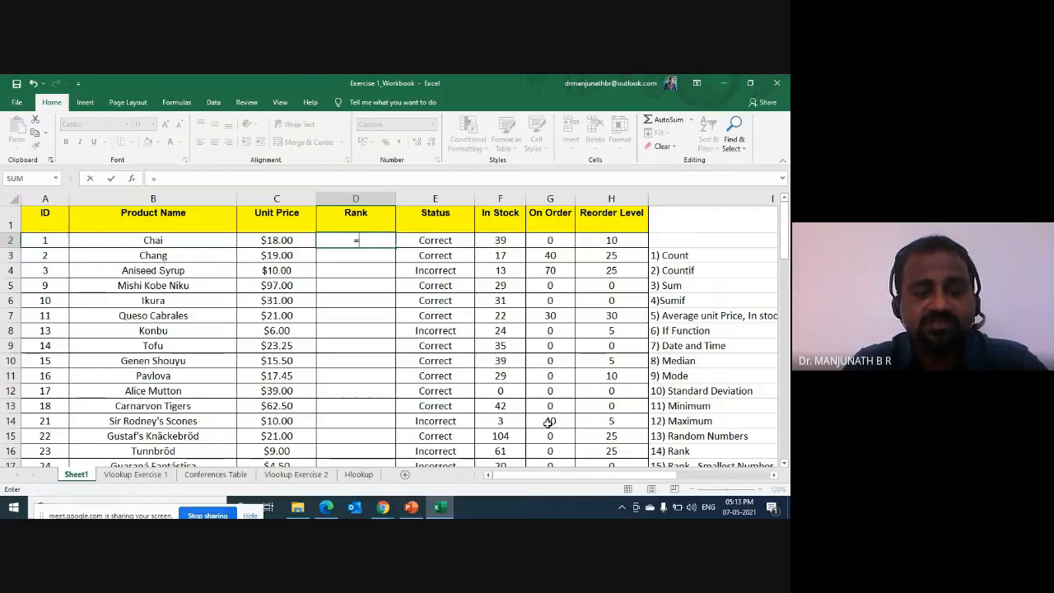
text(ran)
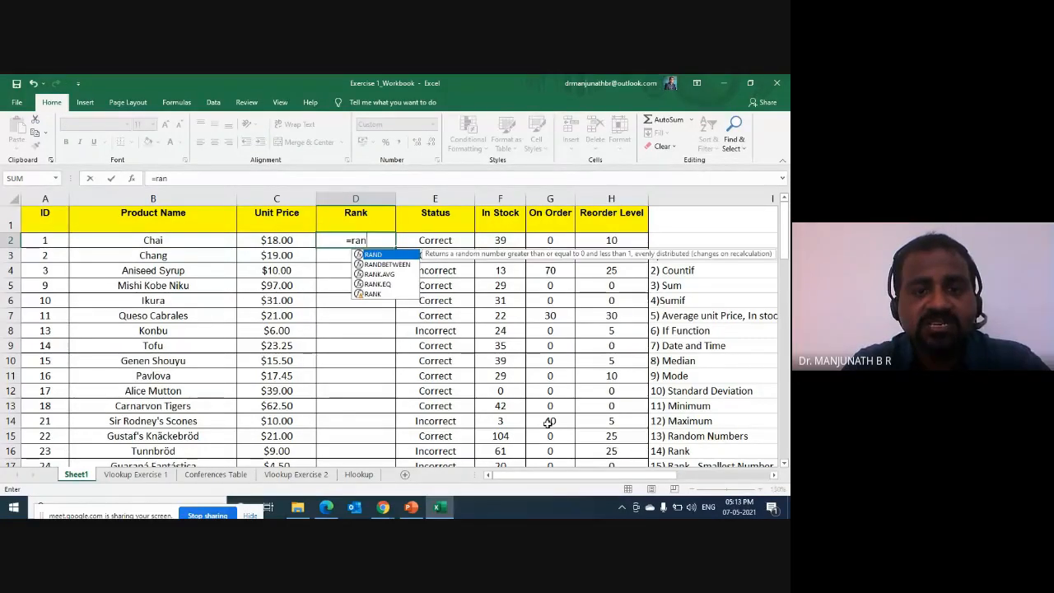
text(k)
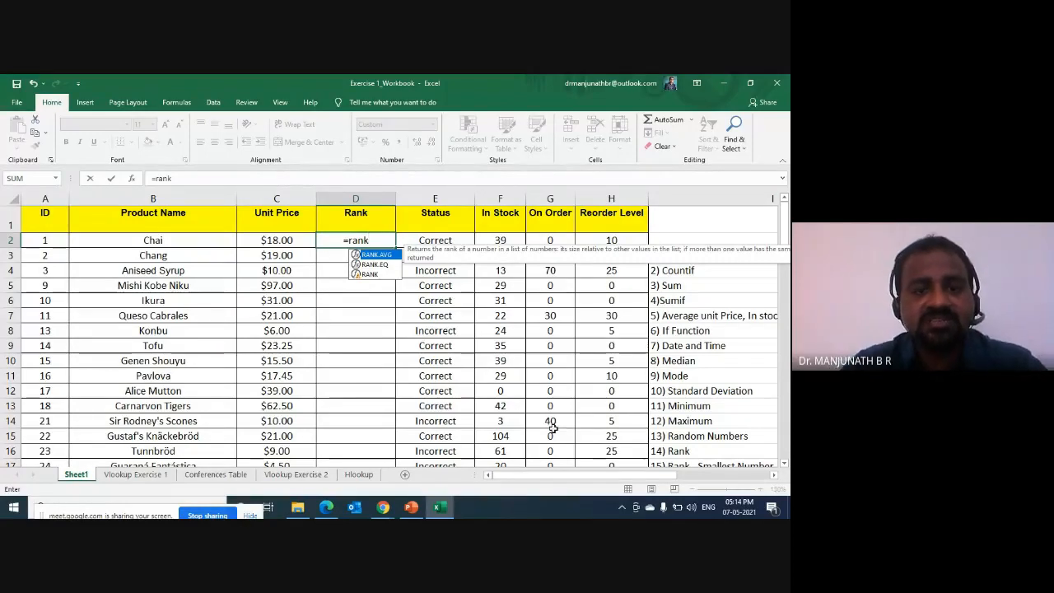
click(378, 277)
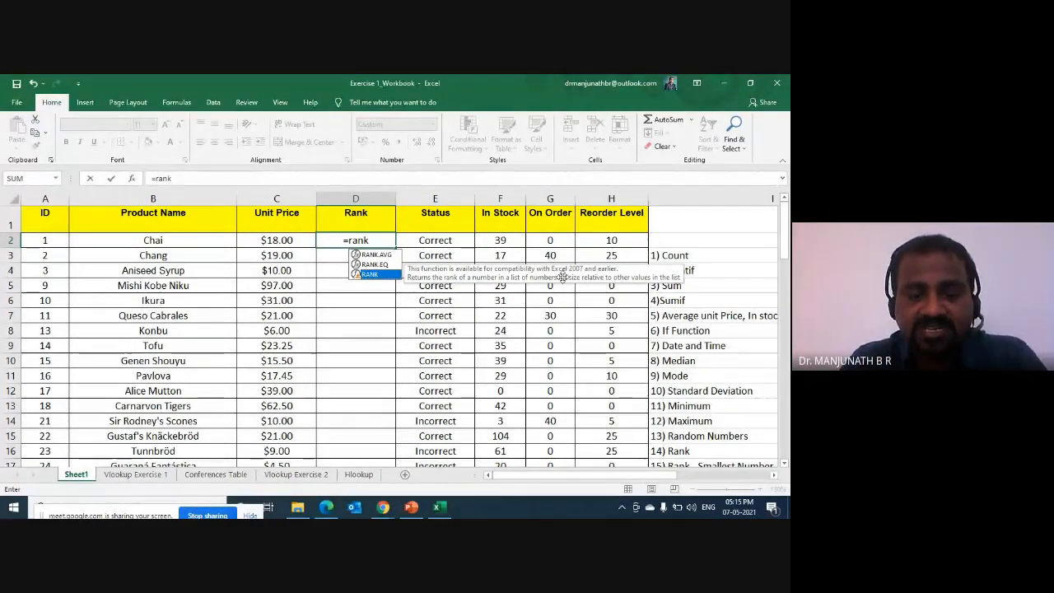
text(()
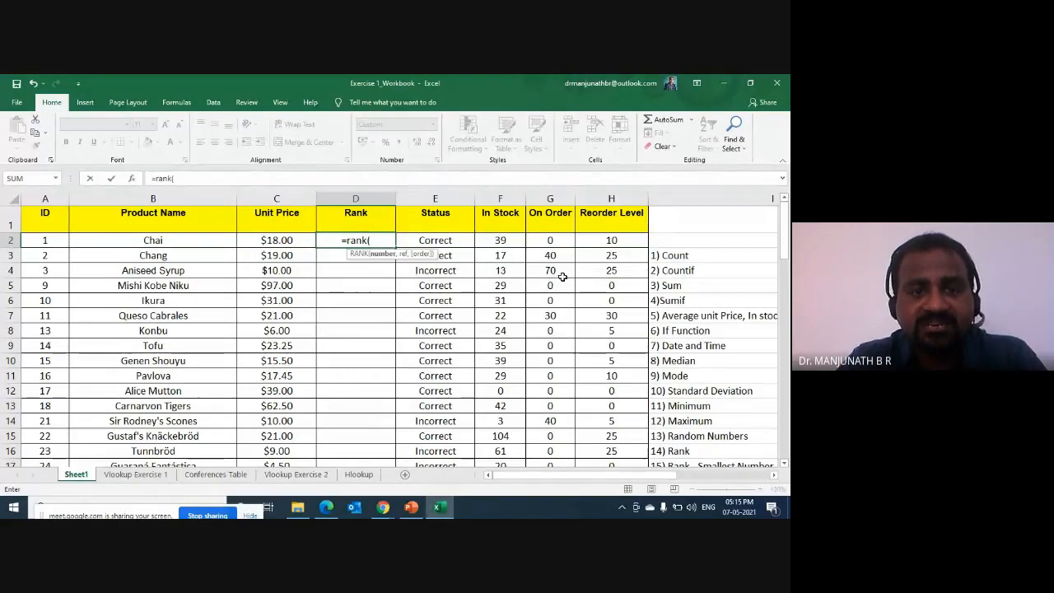
key(Left)
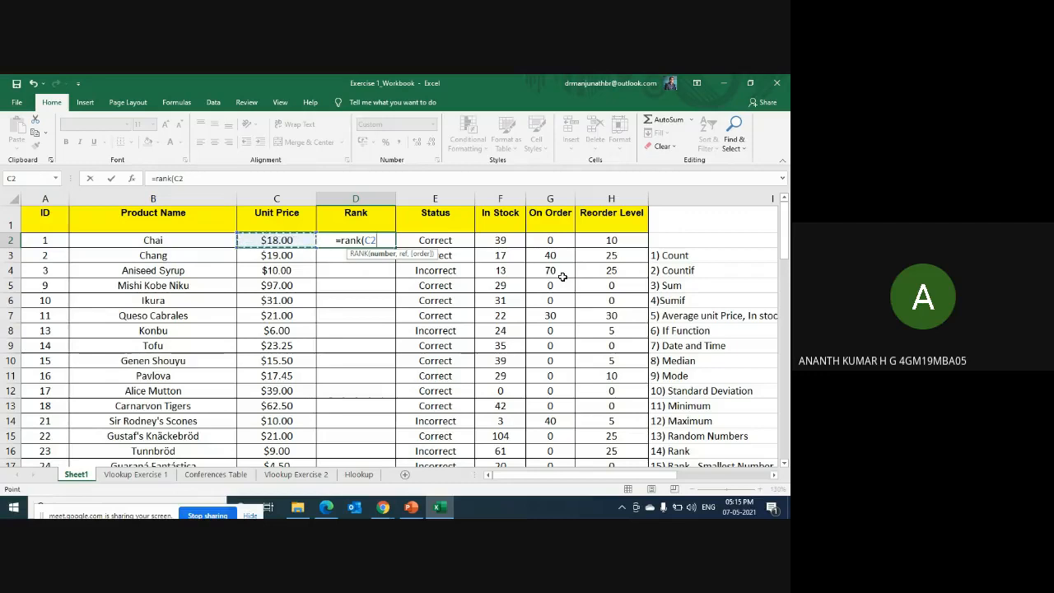
text(,)
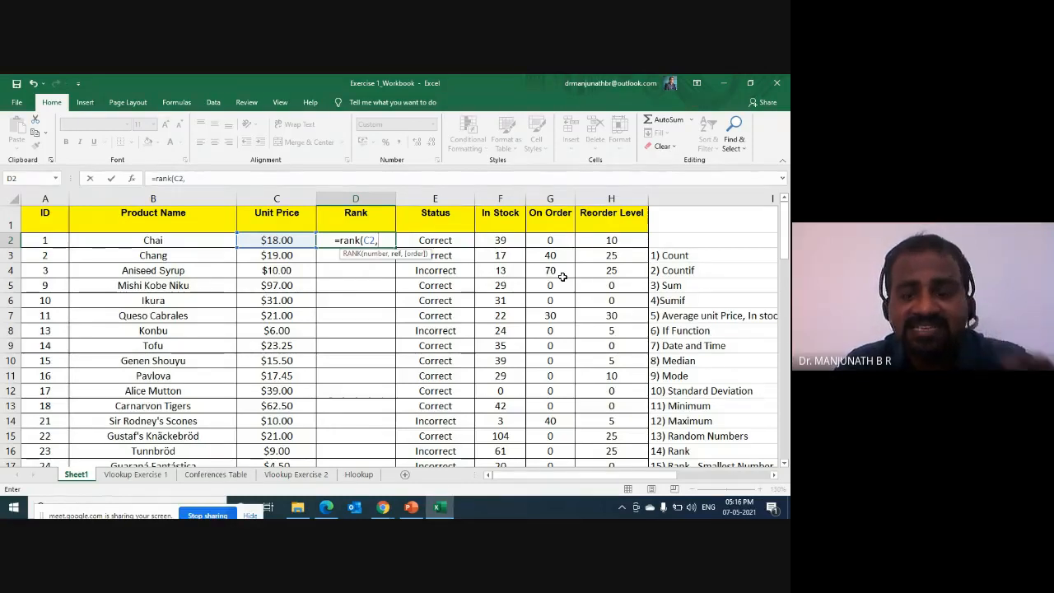
Step: Complete the RANK formula in D2 with the product unit prices C2:C68 as the reference range, leaving out the summary rows
key(Left)
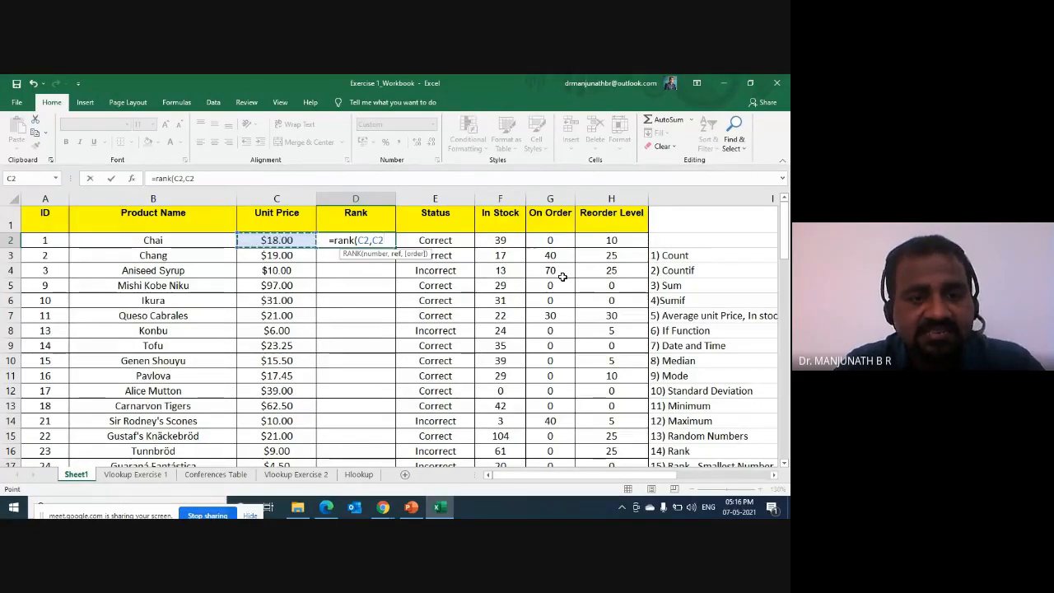
key(ctrl+shift+Down)
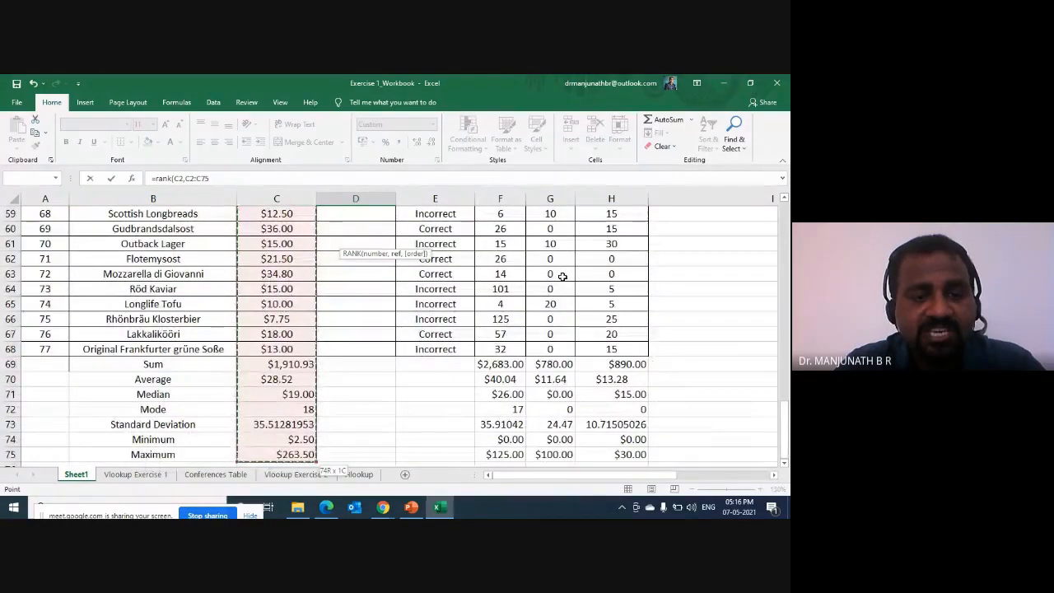
key(shift+Up)
key(shift+Up)
key(shift+Up)
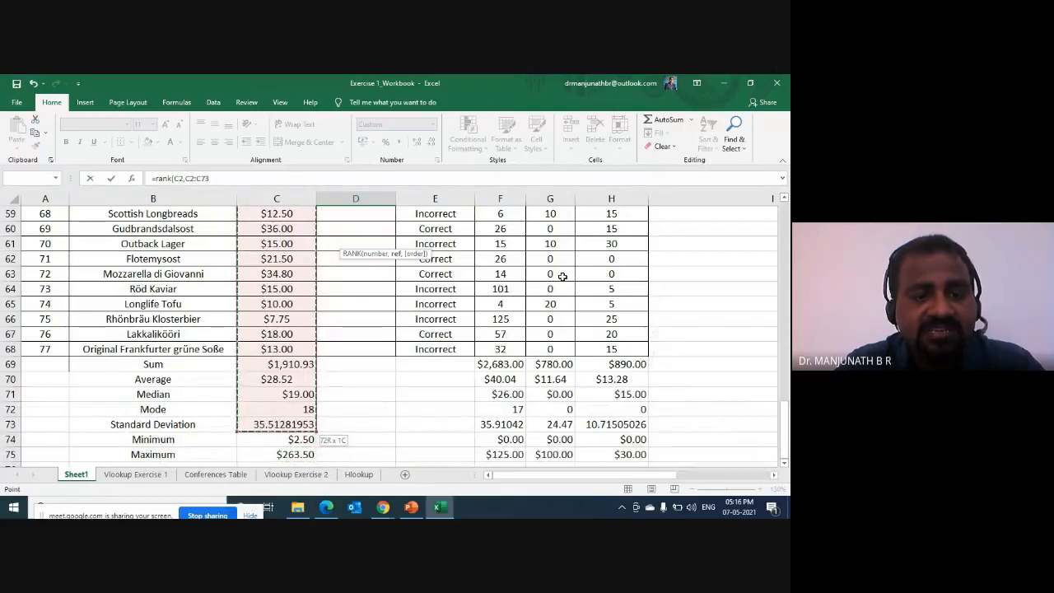
key(shift+Up)
key(shift+Up)
key(shift+Up)
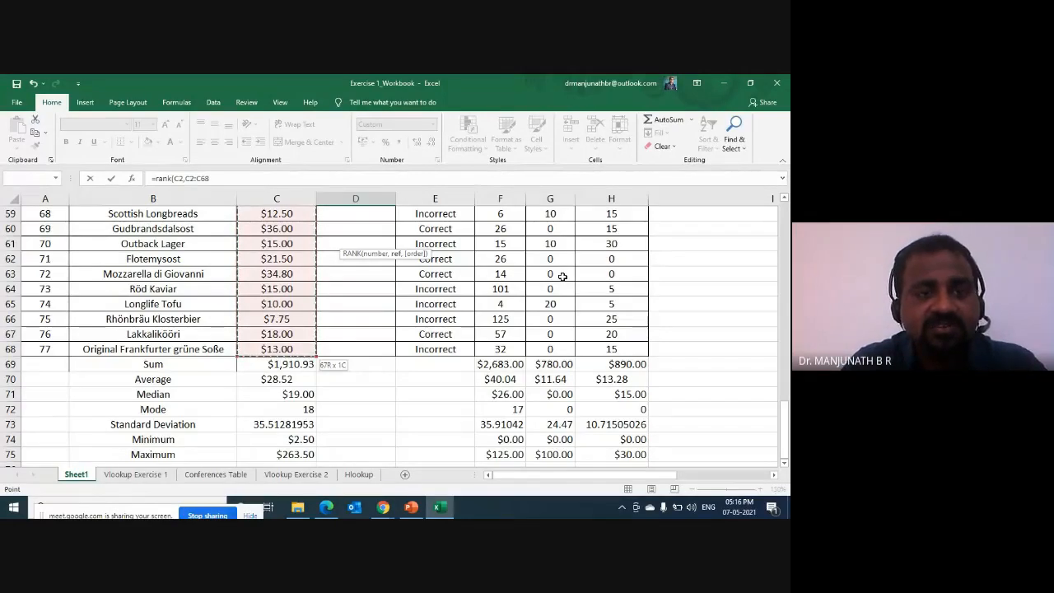
text())
scroll(563, 276, up, 19)
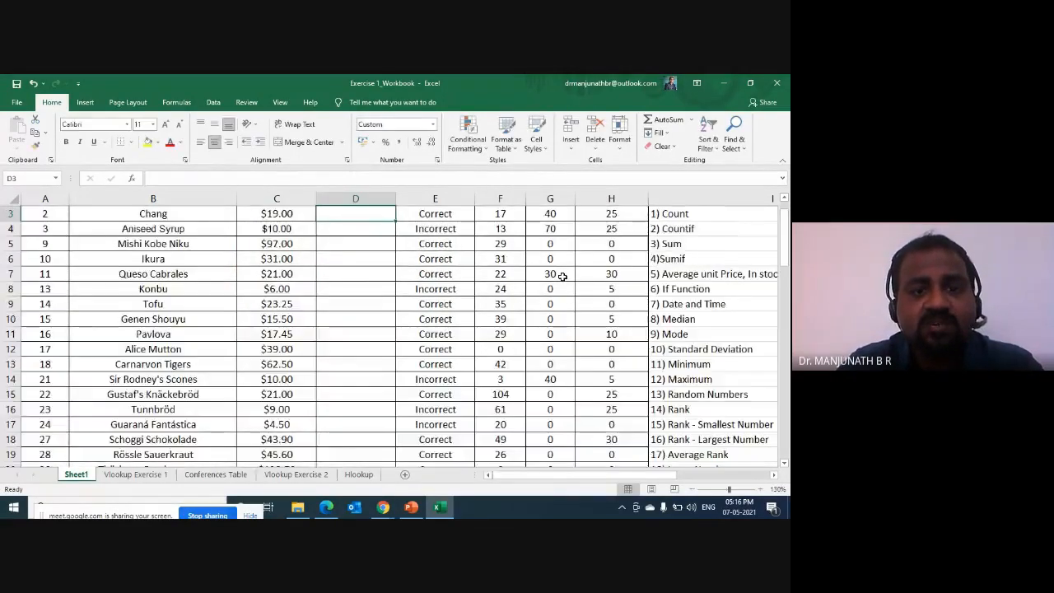
Step: Try filling the RANK formula from D2 down the Rank column, and undo the fill
key(ctrl+Return)
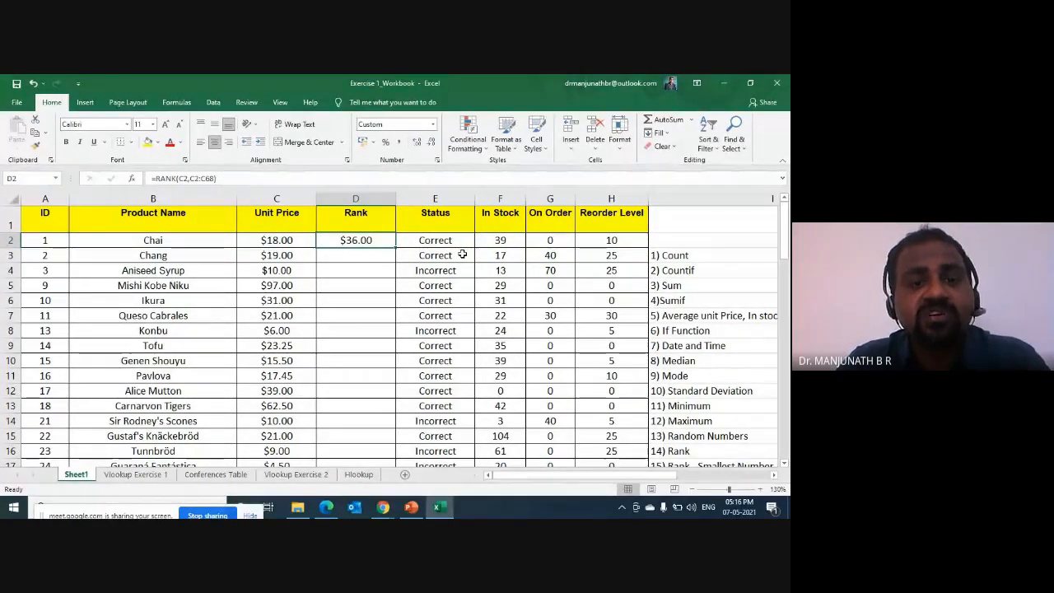
double_click(396, 247)
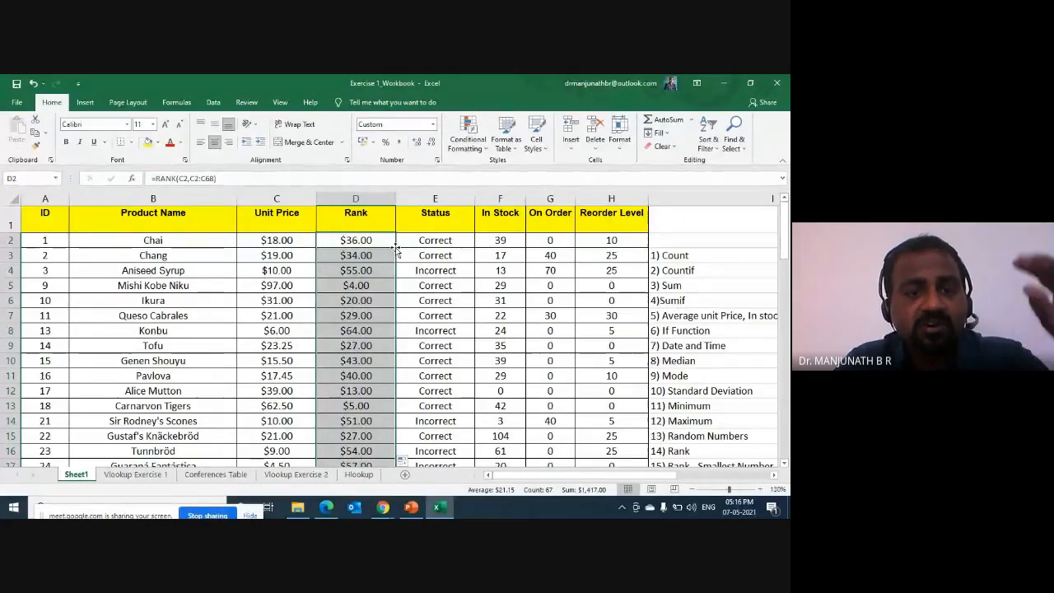
key(ctrl+z)
key(Left)
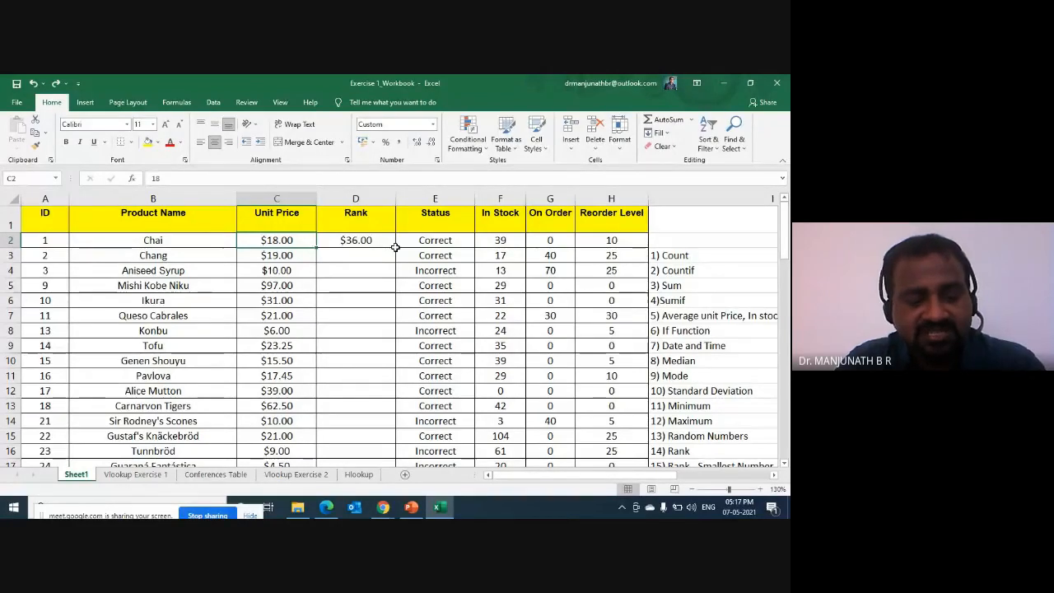
key(ctrl+space)
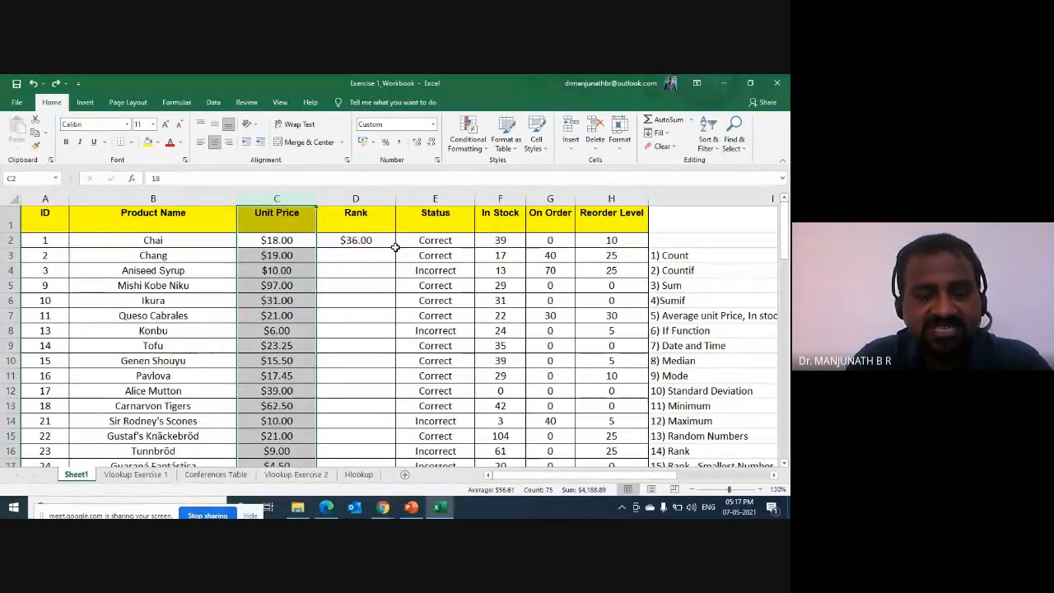
key(ctrl+v)
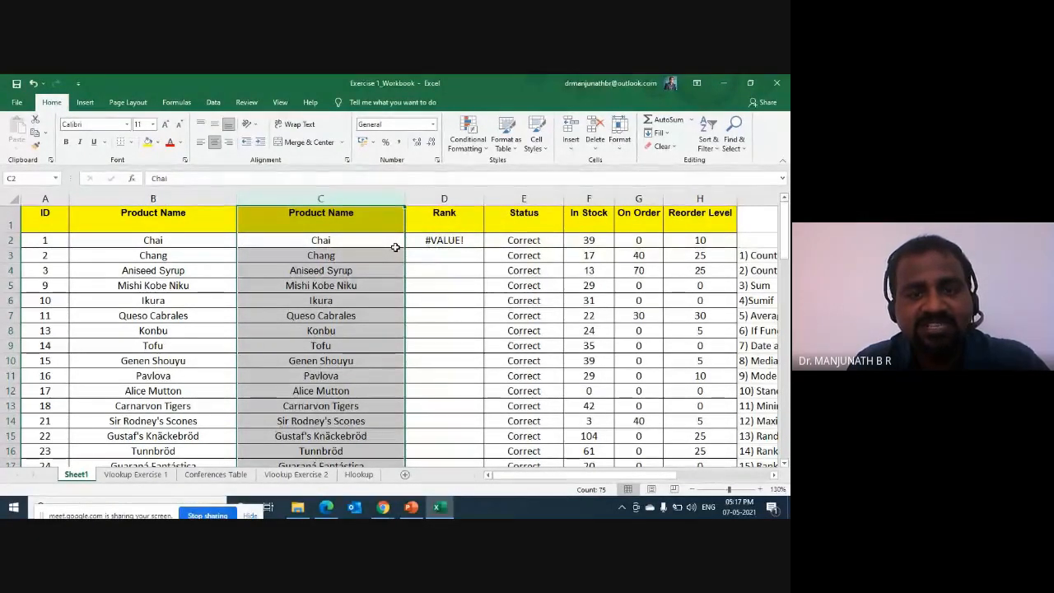
key(ctrl+z)
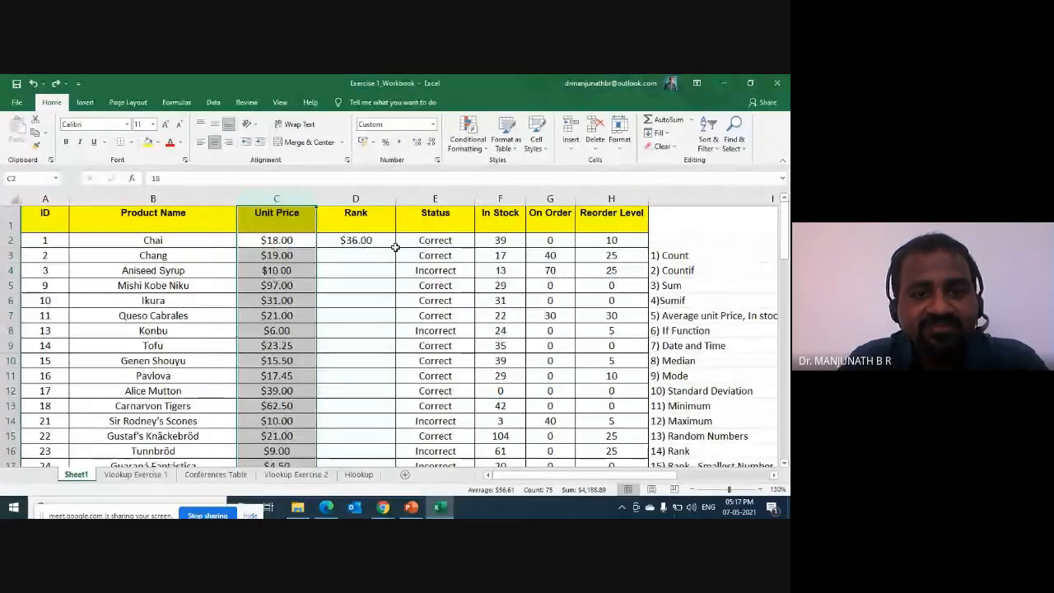
key(Right)
key(Left)
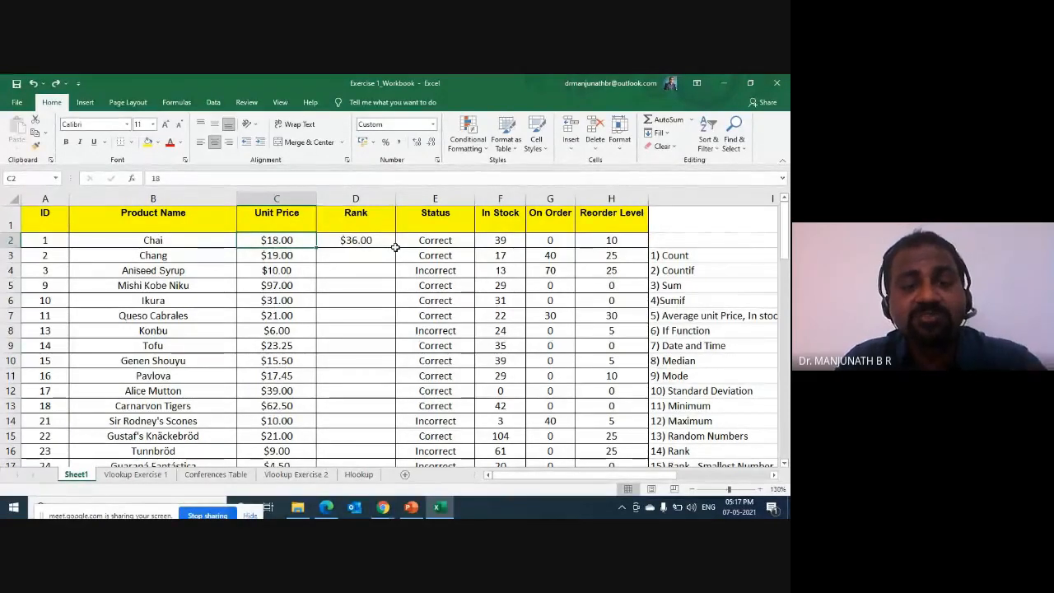
click(394, 247)
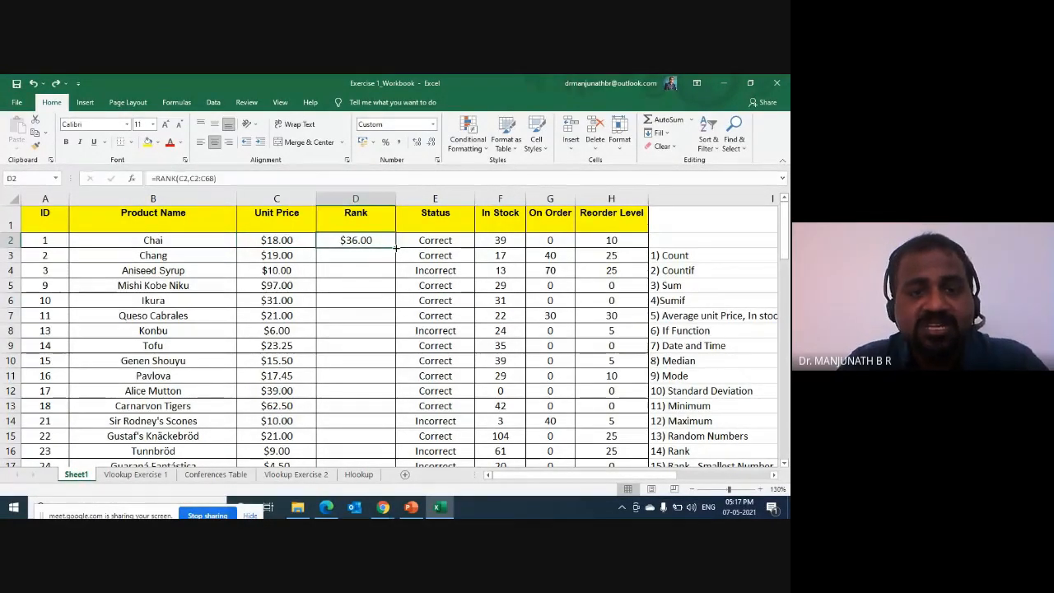
Step: Fill the RANK formula from D2 down the Rank column to D68, stopping above the summary rows
key(Left)
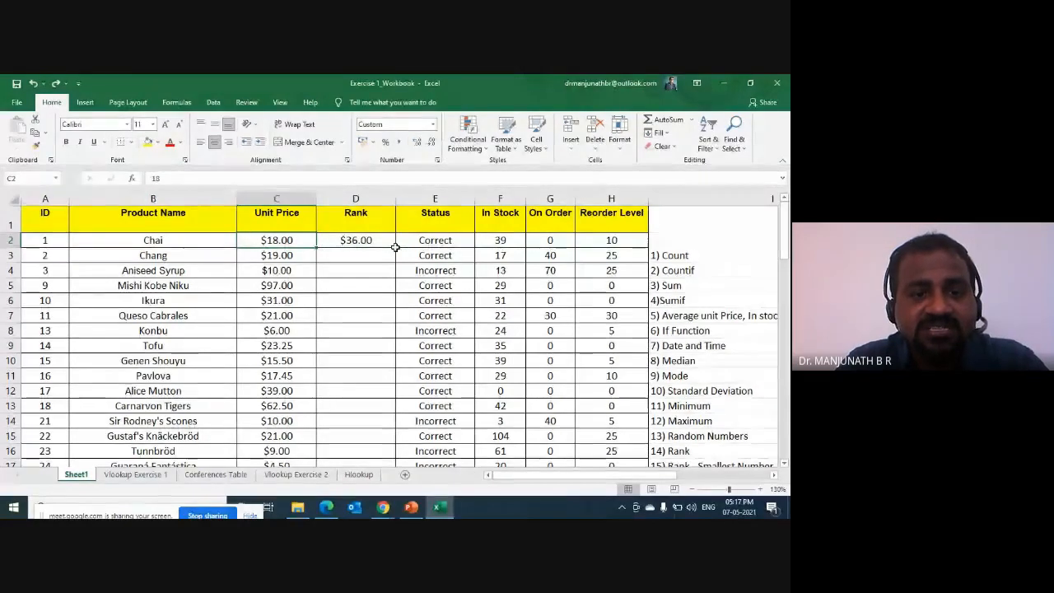
key(ctrl+Down)
key(Up)
key(Up)
key(Up)
key(Up)
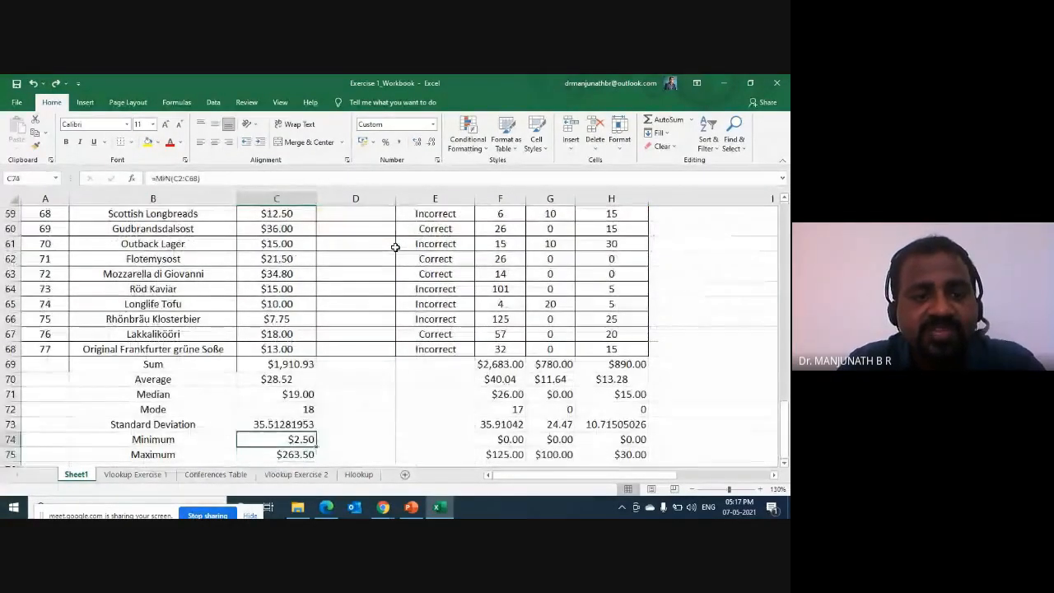
key(Up)
key(Up)
key(Up)
key(Right)
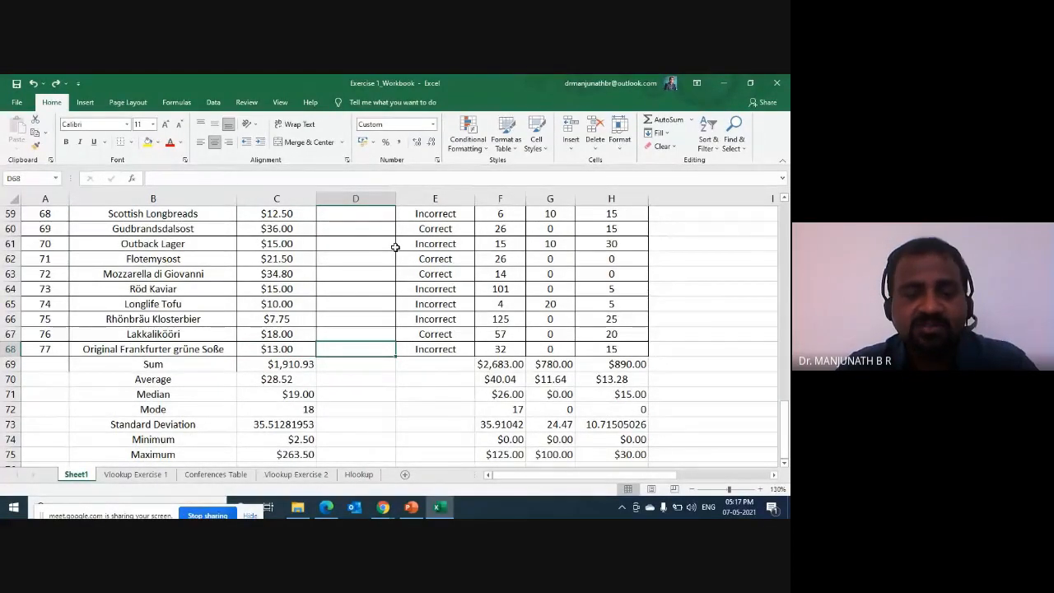
key(ctrl+shift+Up)
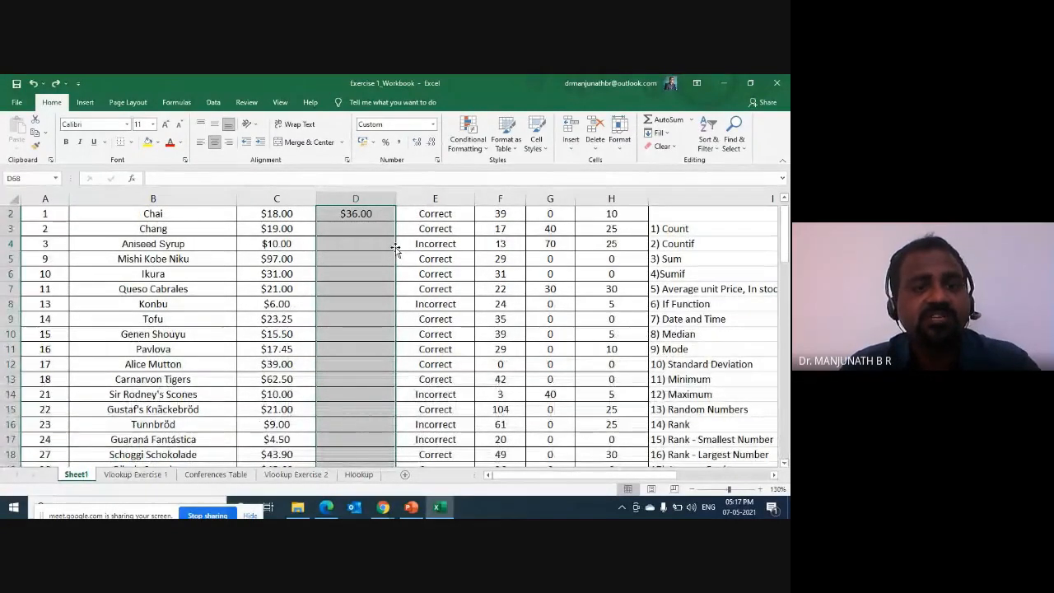
key(ctrl+d)
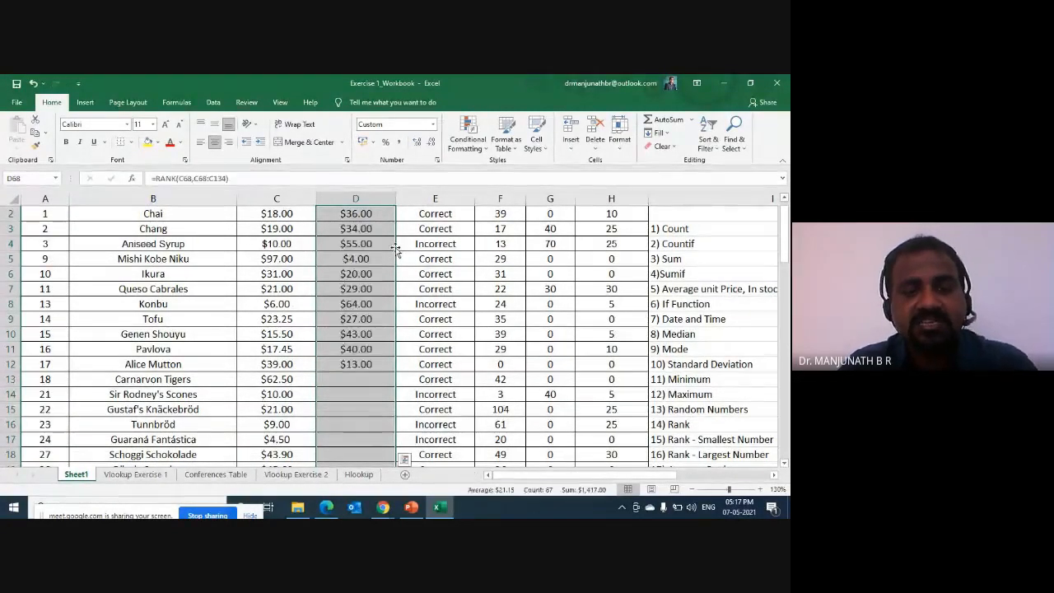
Step: Review the filled ranks and their RANK formulas against the unit prices down the Rank column
key(Up)
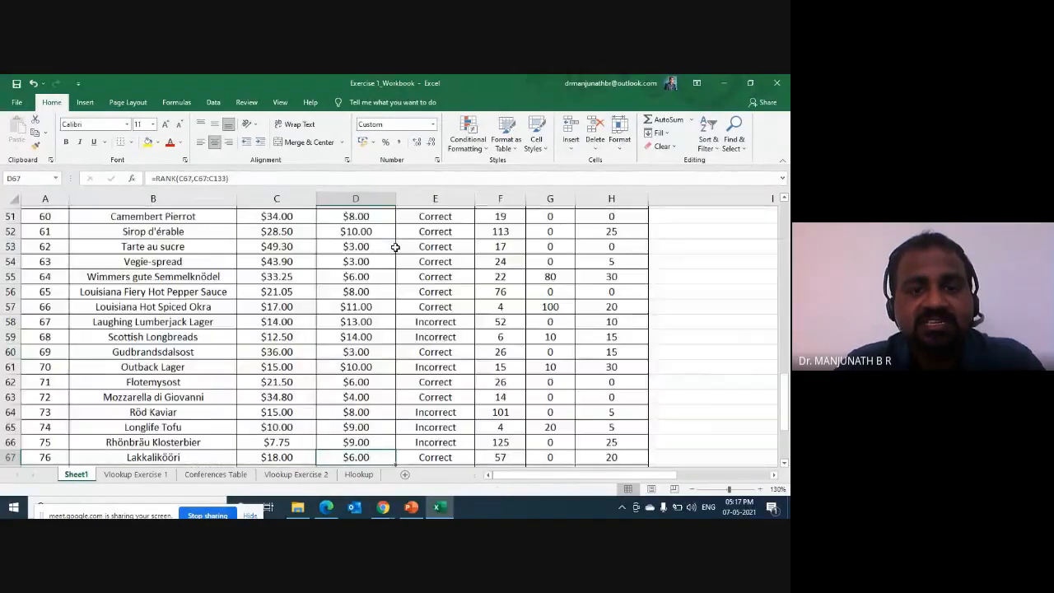
key(ctrl+Up)
key(Down)
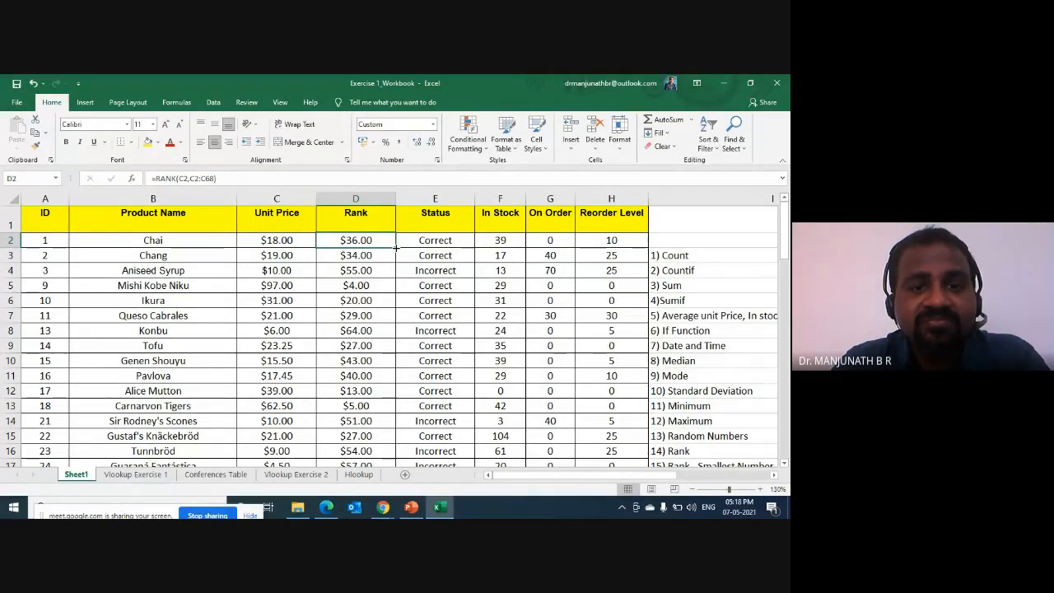
key(Down)
key(Down)
key(Down)
key(Down)
key(Down)
key(Down)
key(Down)
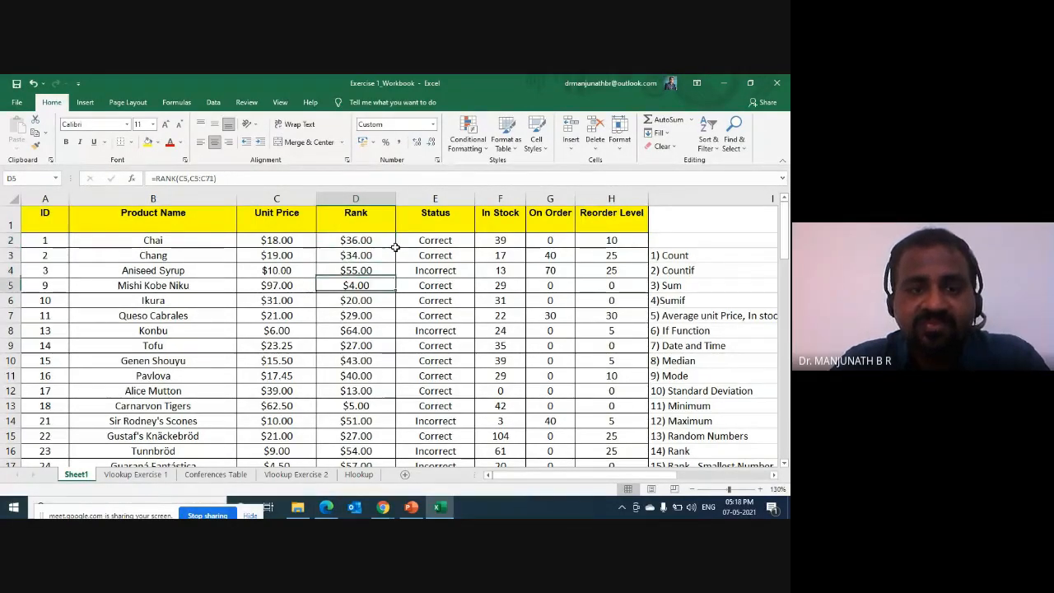
key(Down)
key(Down)
key(Down)
key(Down)
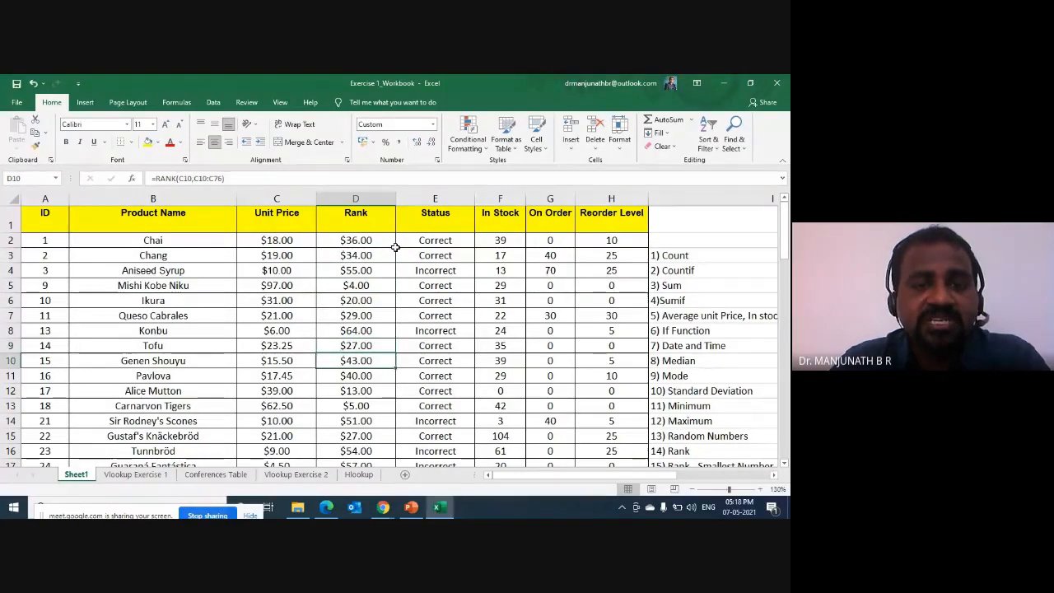
key(Down)
key(Down)
key(Down)
key(Down)
key(Down)
key(Down)
key(Down)
key(Down)
key(Down)
key(Down)
key(Down)
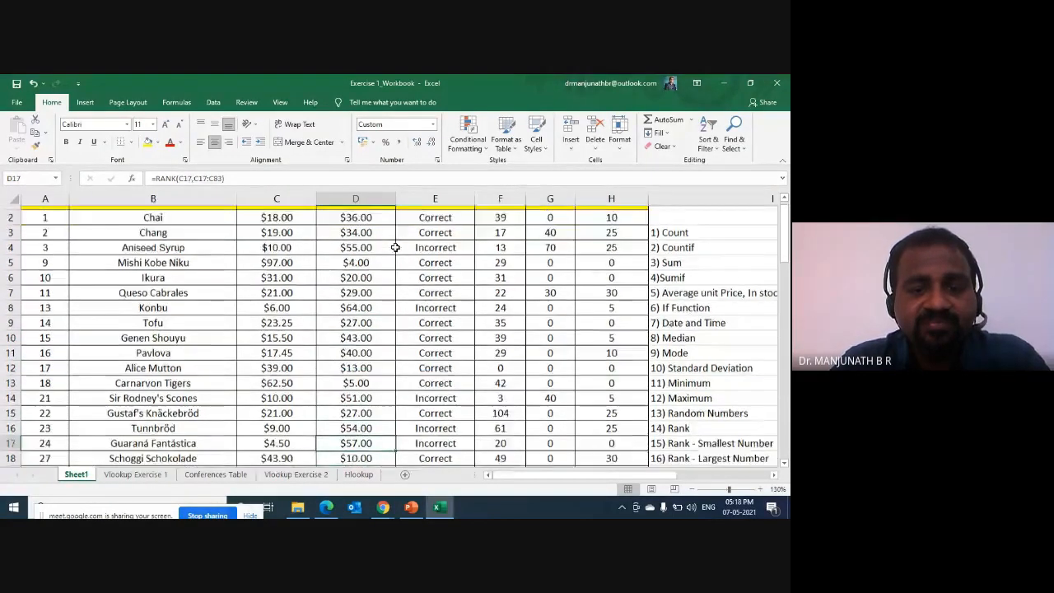
key(Down)
key(Down)
key(Down)
key(Down)
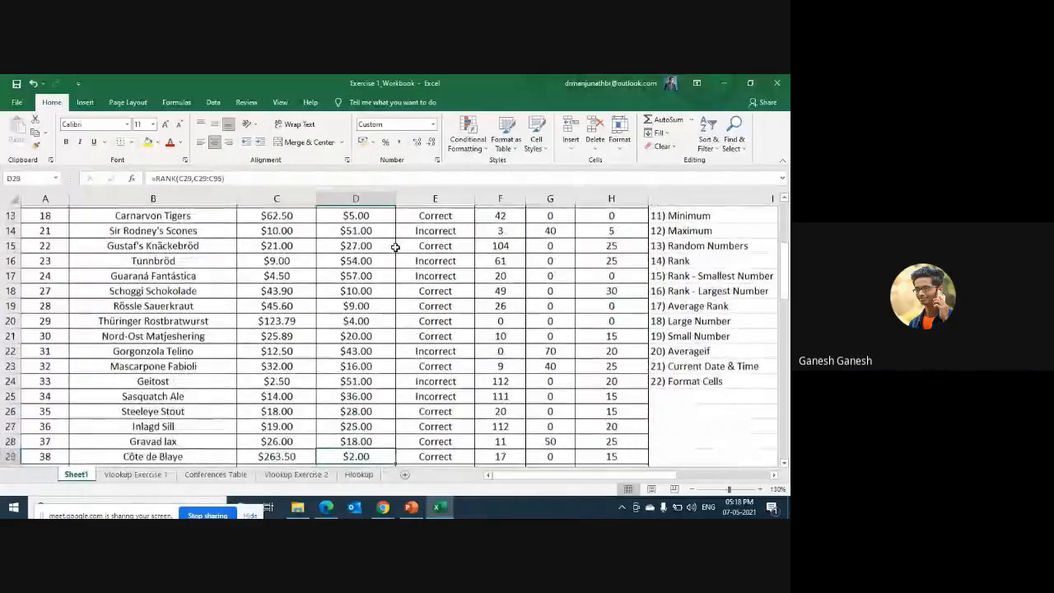
key(ctrl+Up)
key(Down)
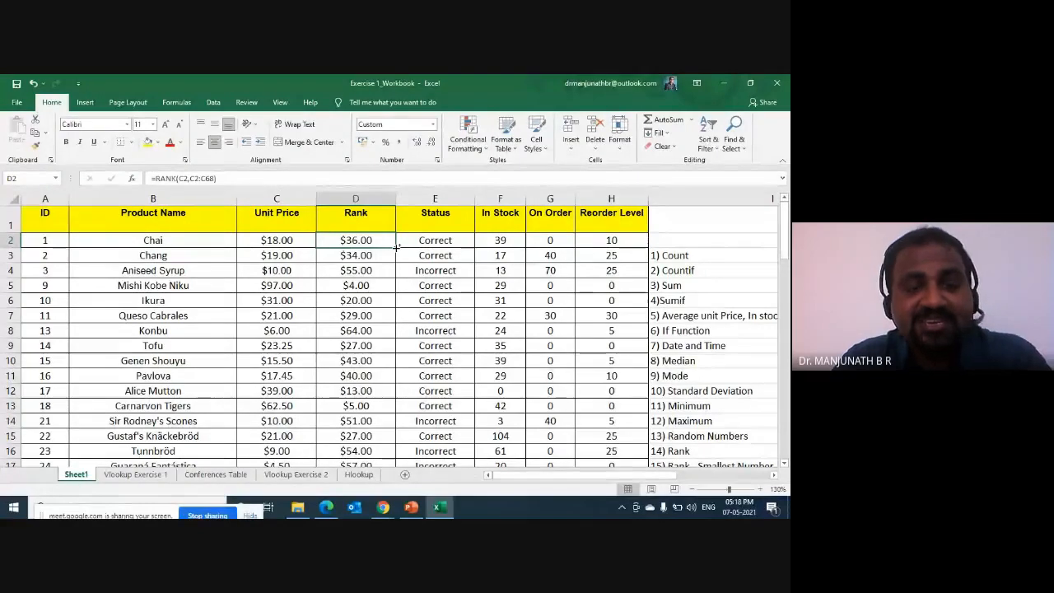
Step: Undo the fill of the Rank column and clear the RANK formula from D2
key(ctrl+z)
key(ctrl+Up)
key(ctrl+Up)
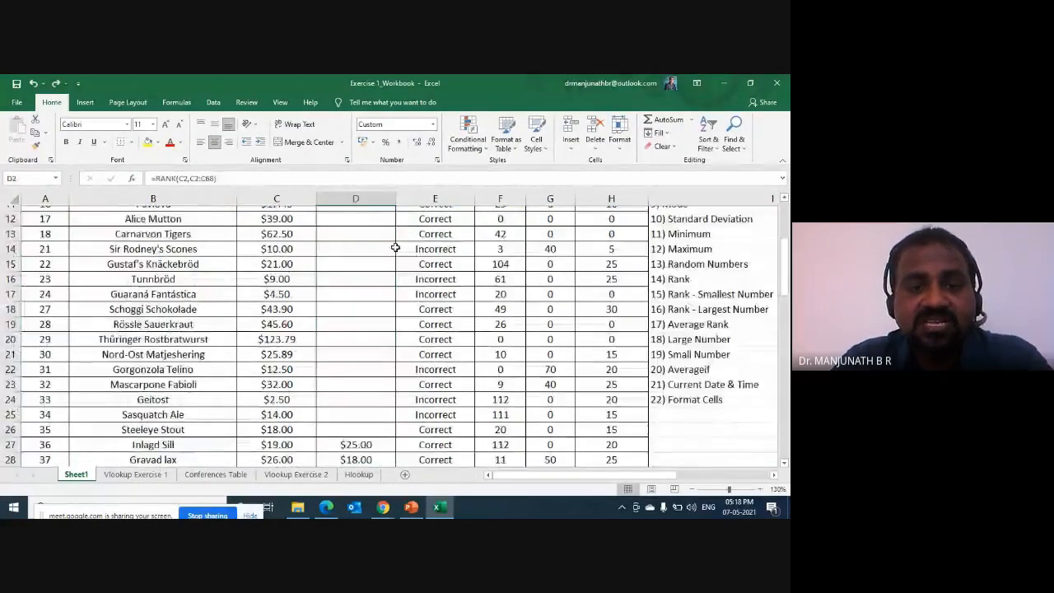
key(Down)
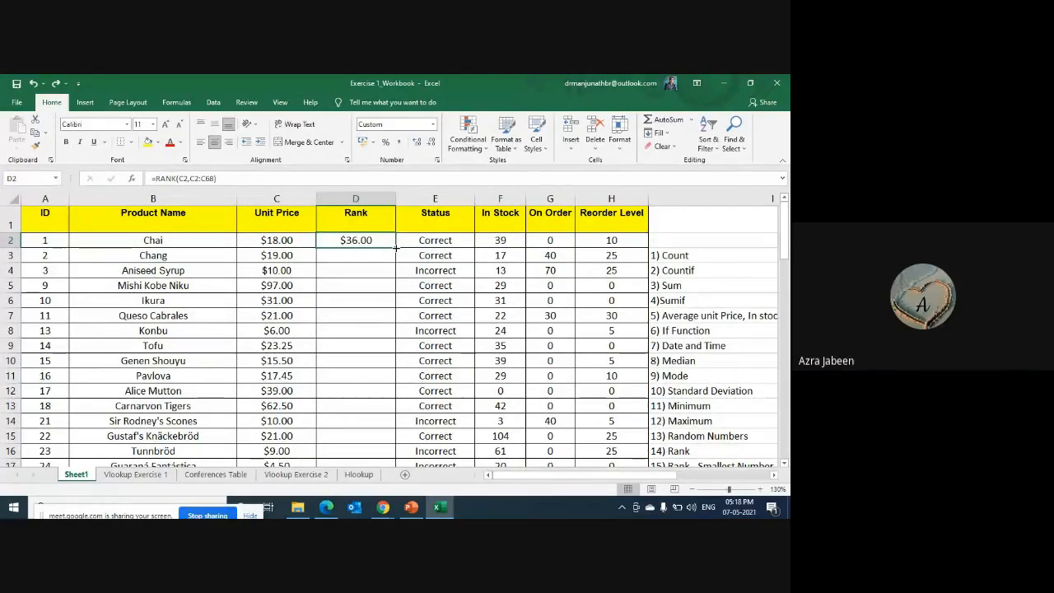
key(Delete)
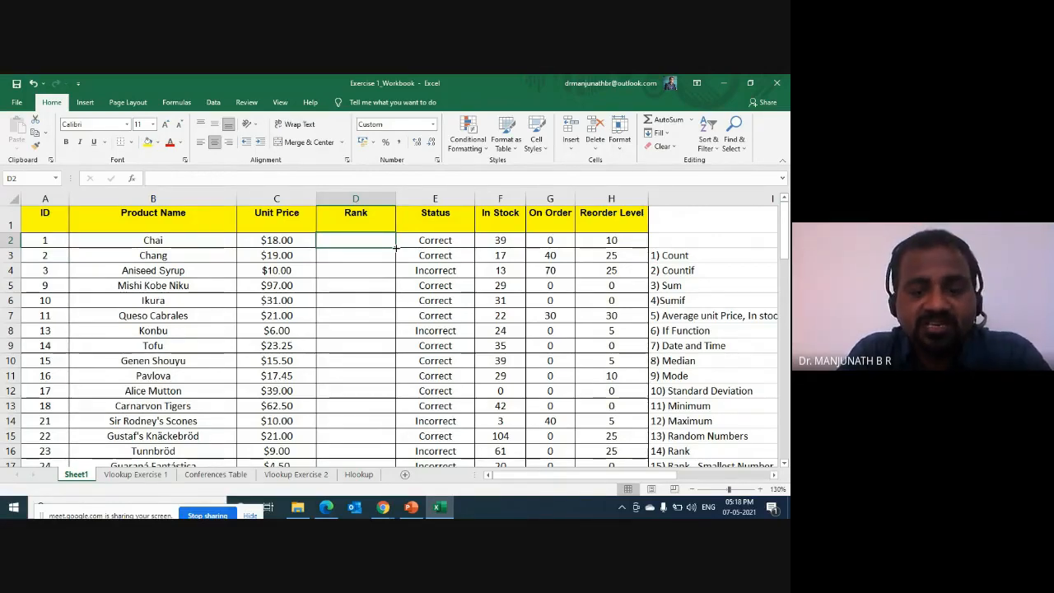
Step: Start a new RANK formula in D2 with the unit price in C2 as its number argument
text(=)
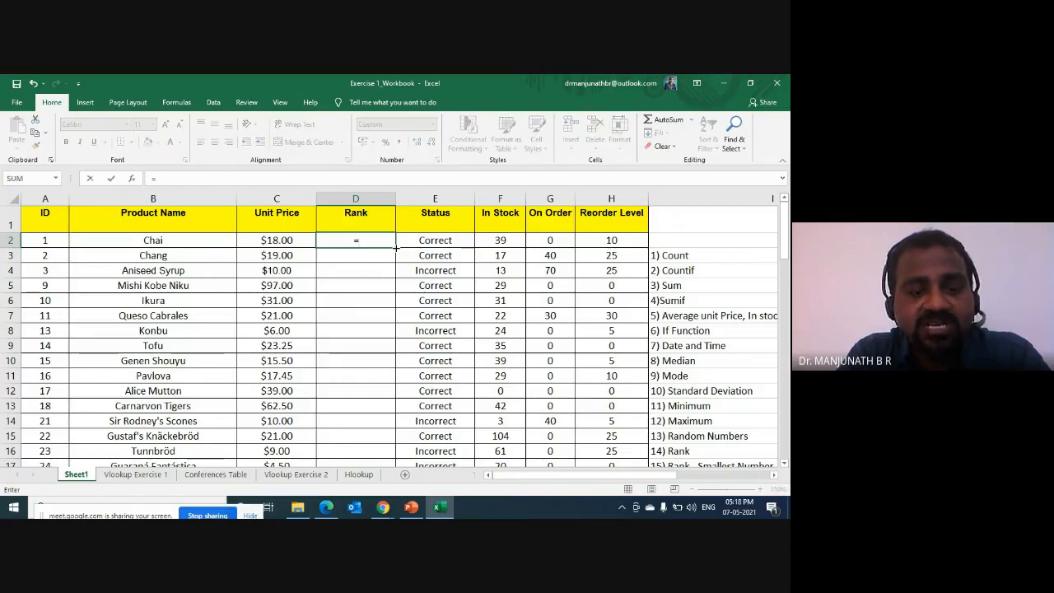
text(ran)
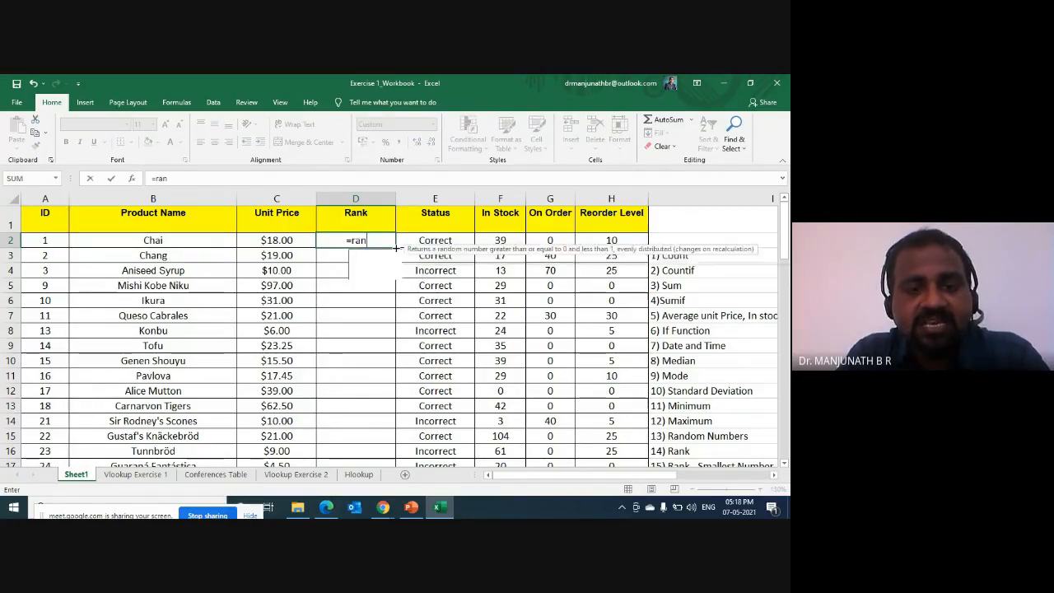
text(k)
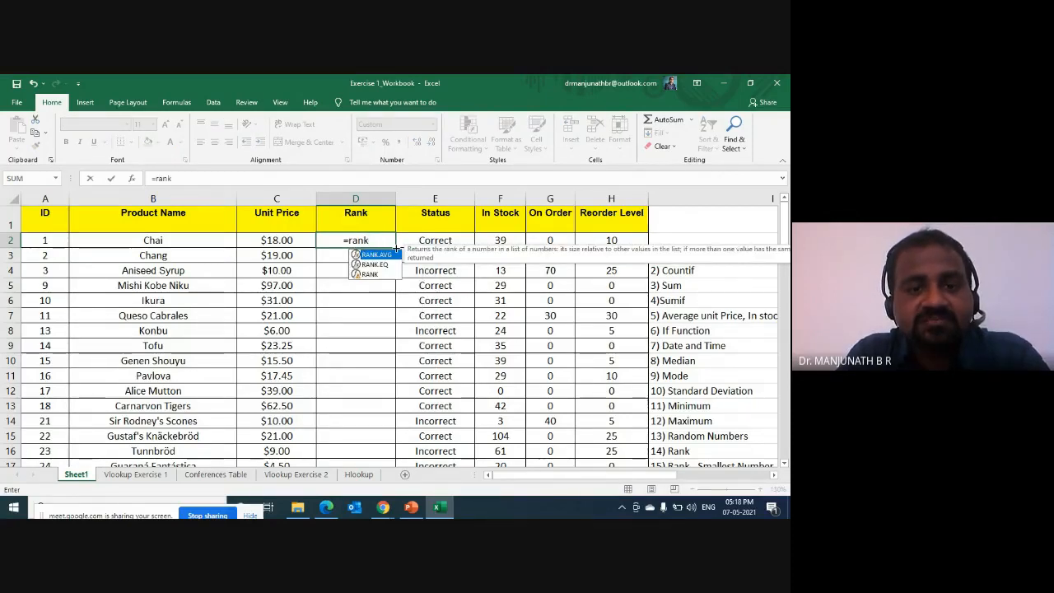
text(()
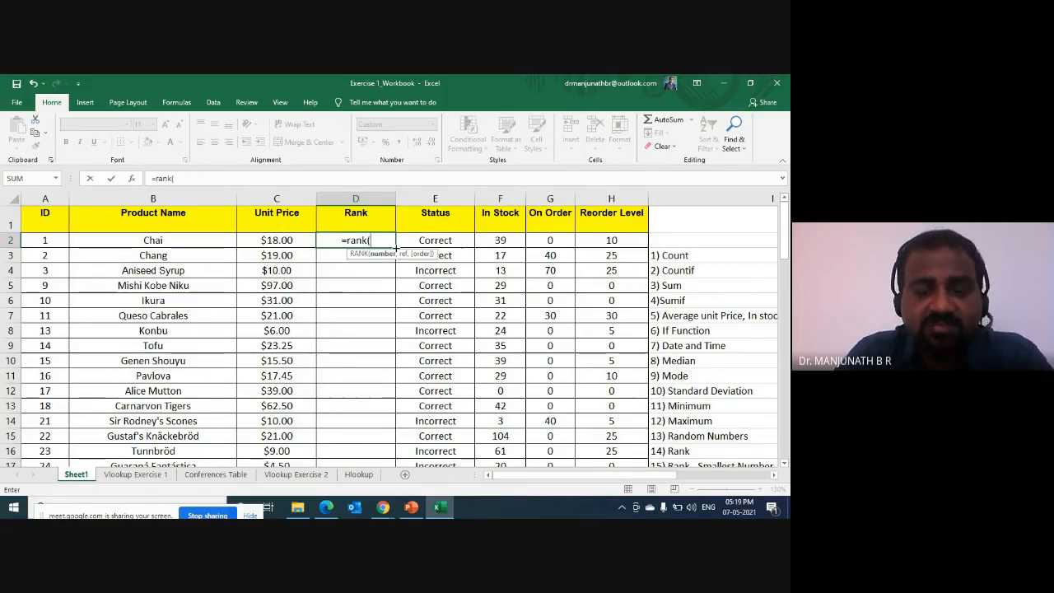
key(Left)
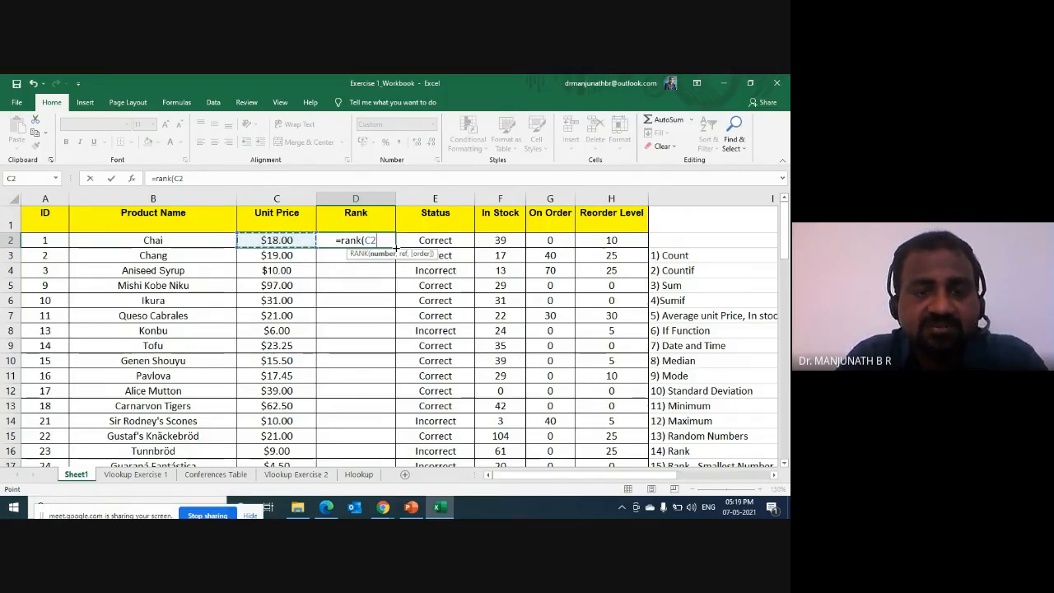
text(,)
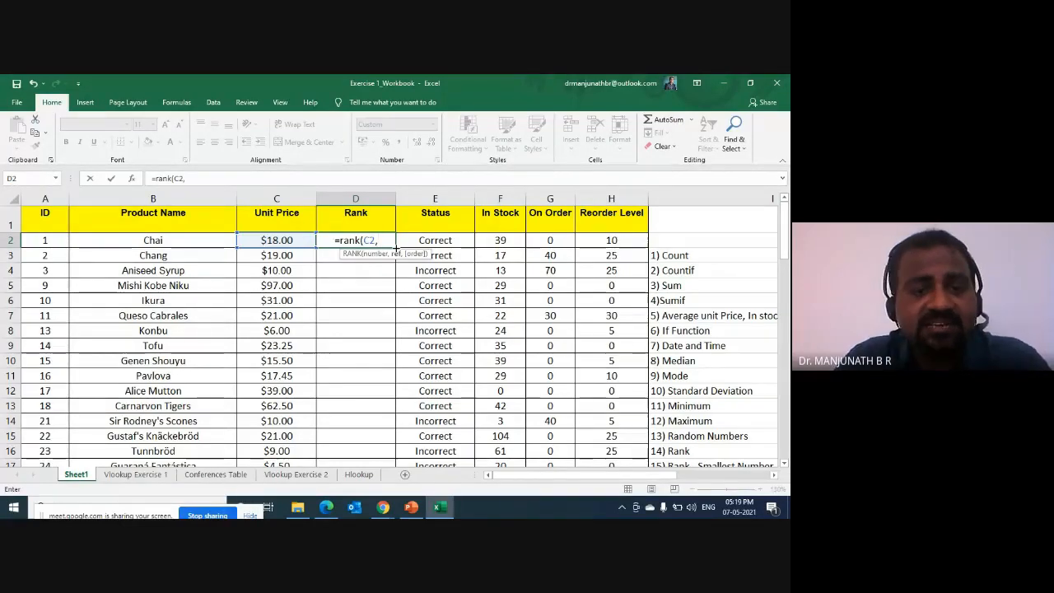
Step: Complete the RANK formula in D2 with the unit prices C2:C68 as its reference range, giving =RANK(C2,C2:C68)
key(Left)
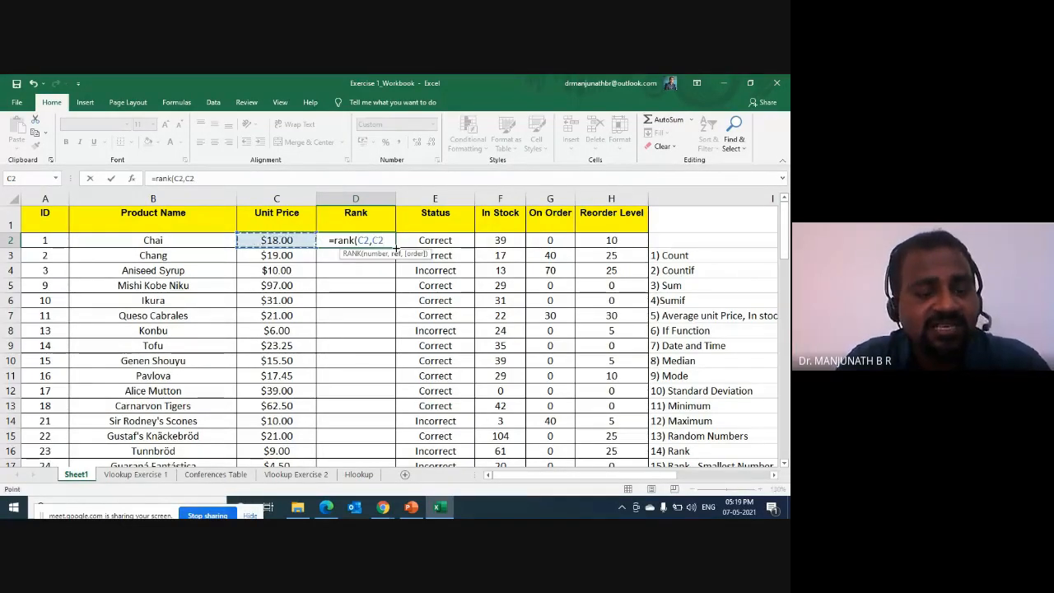
key(shift+Down)
key(shift+Down)
key(shift+Down)
key(shift+Down)
key(shift+Down)
key(shift+Down)
key(shift+Down)
key(shift+Down)
key(shift+Down)
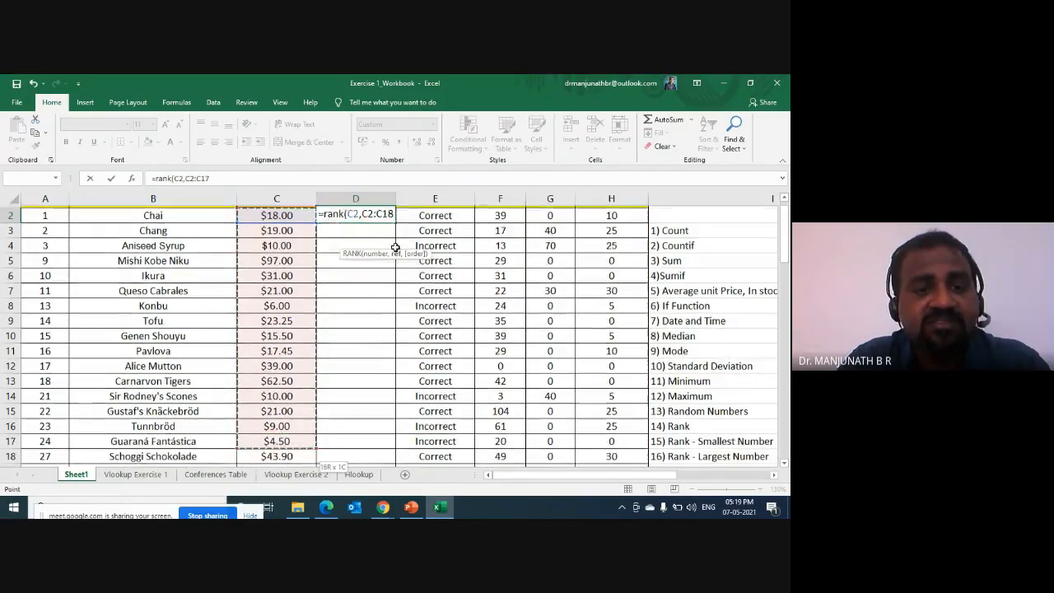
key(shift+Down)
key(shift+Down)
key(shift+Down)
key(shift+Down)
key(shift+Down)
key(shift+Down)
key(shift+Down)
key(shift+Down)
key(shift+Down)
key(shift+Down)
key(shift+Down)
key(shift+Down)
key(shift+Down)
key(shift+Down)
key(shift+Down)
key(shift+Down)
key(shift+Down)
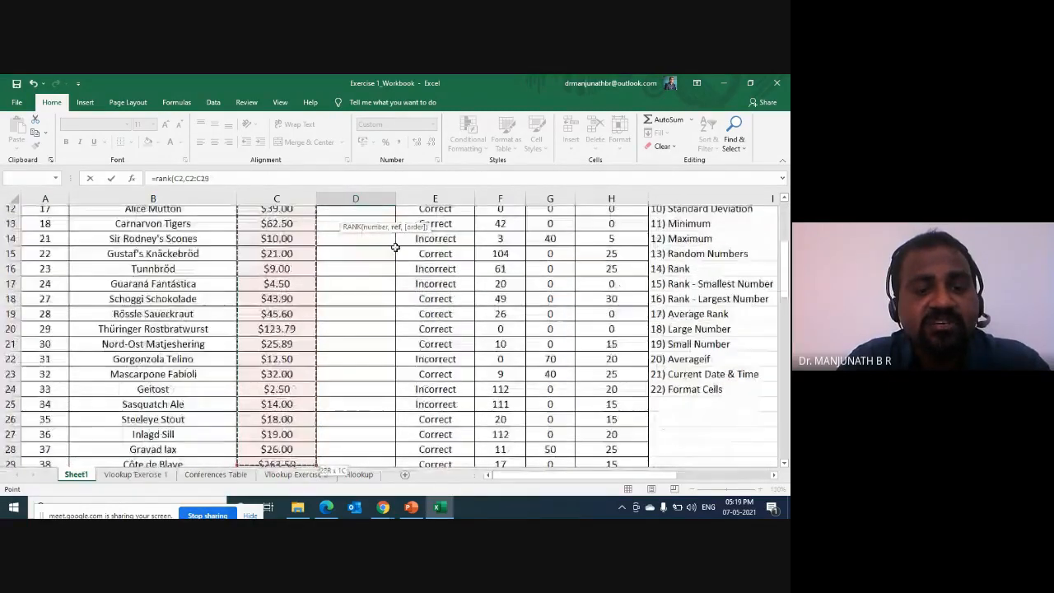
key(shift+Down)
key(shift+Down)
key(shift+Down)
key(shift+Down)
key(shift+Down)
key(shift+Down)
key(shift+Down)
key(shift+Down)
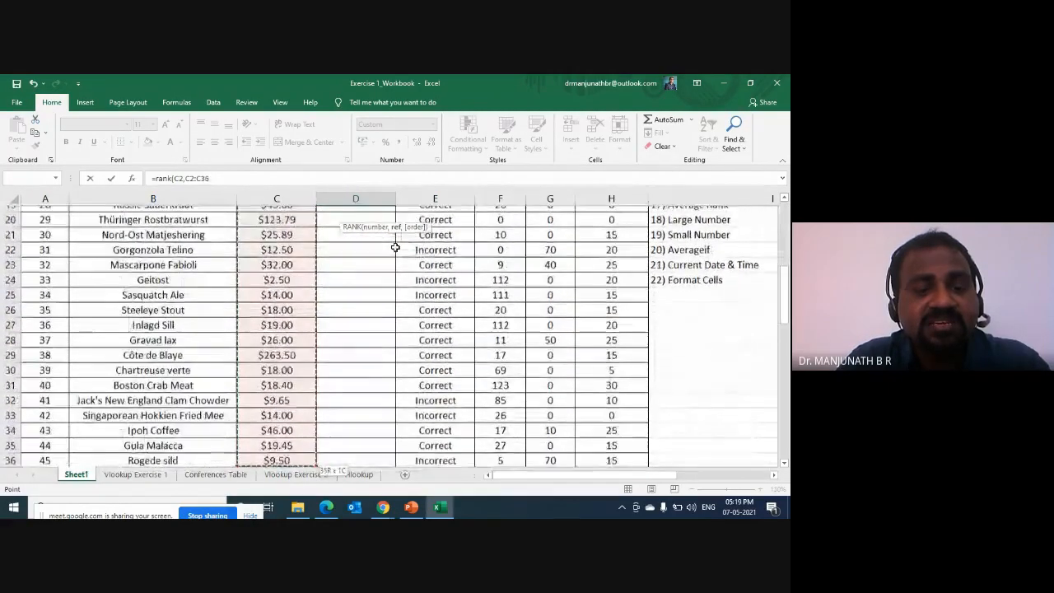
key(shift+Down)
key(shift+Down)
key(shift+Down)
key(shift+Down)
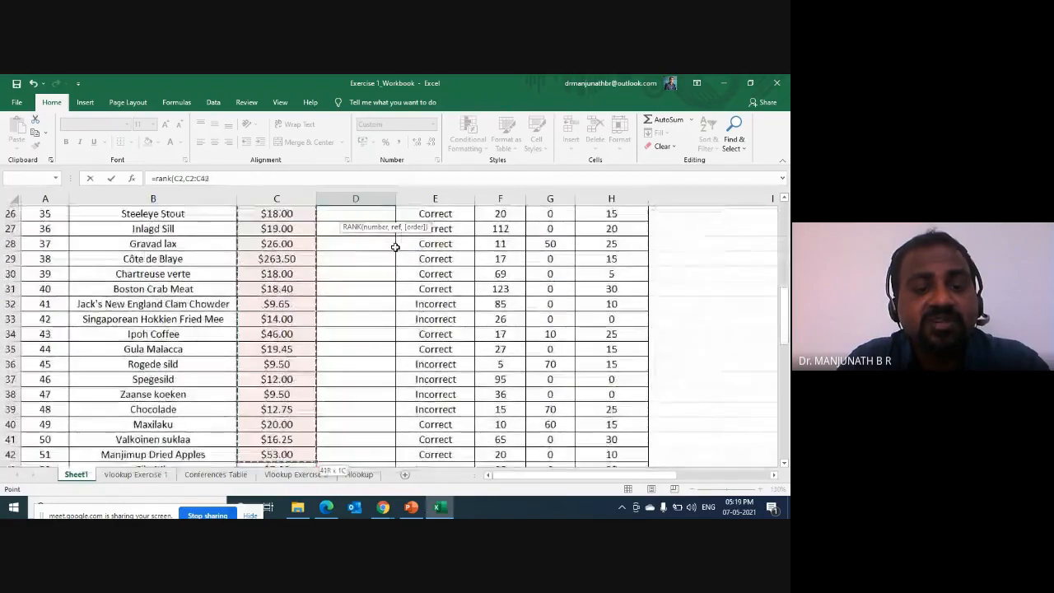
key(shift+Down)
key(shift+Down)
key(shift+Down)
key(shift+Down)
key(shift+Down)
key(shift+Down)
key(shift+Down)
key(shift+Down)
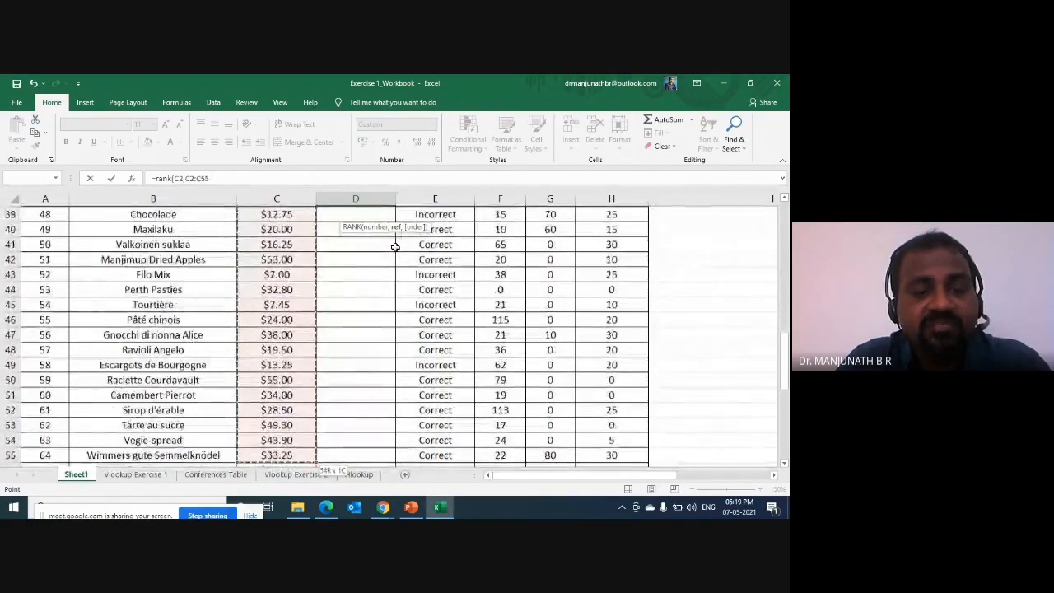
key(shift+Down)
key(shift+Down)
key(shift+Down)
key(shift+Down)
key(shift+Down)
key(shift+Down)
key(shift+Down)
key(shift+Down)
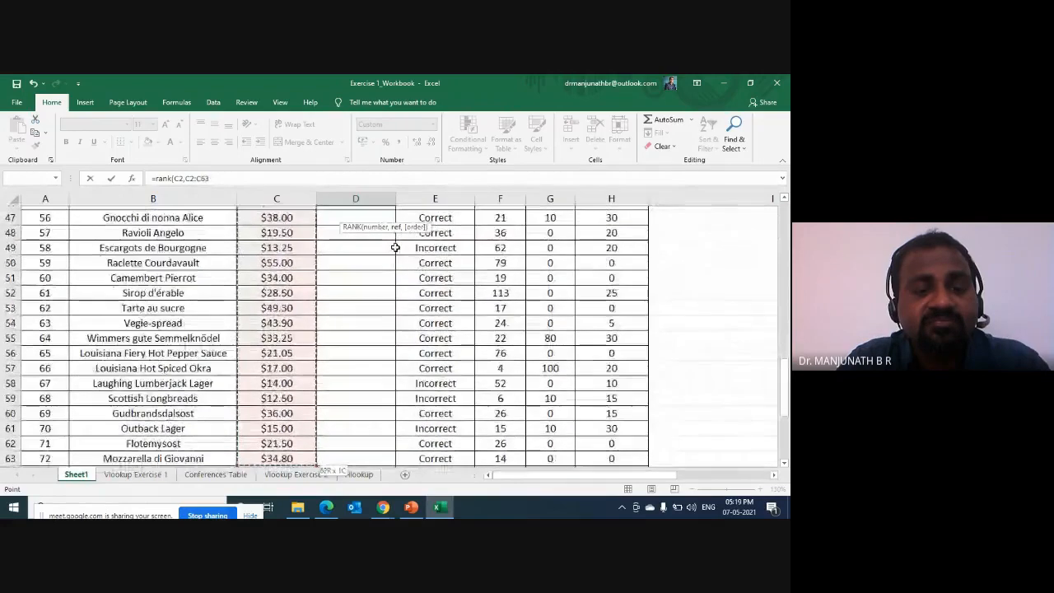
key(shift+Down)
key(shift+Down)
key(shift+Down)
key(shift+Down)
key(shift+Down)
key(shift+Down)
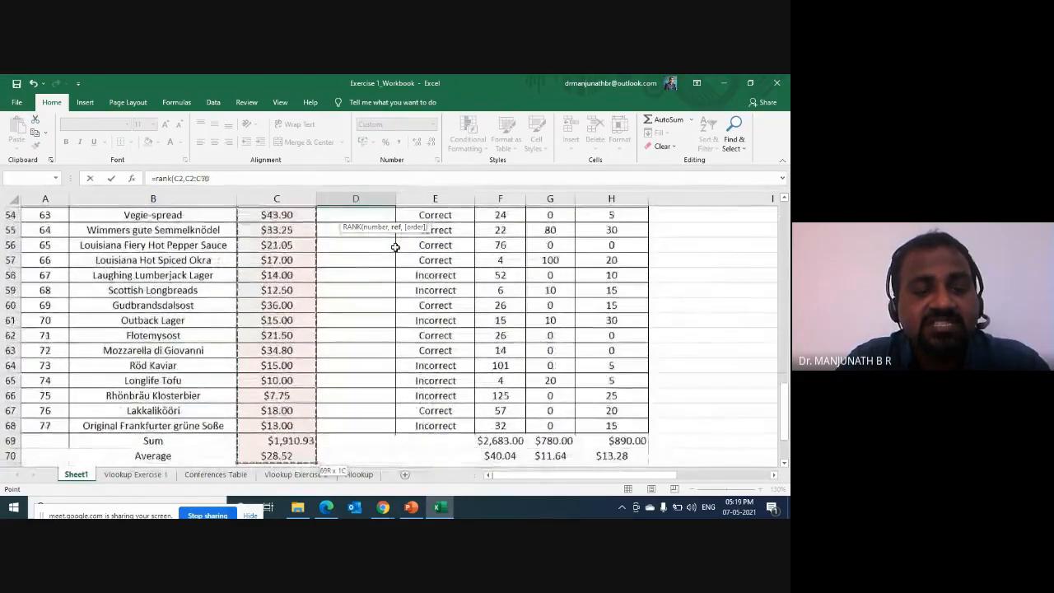
key(shift+Down)
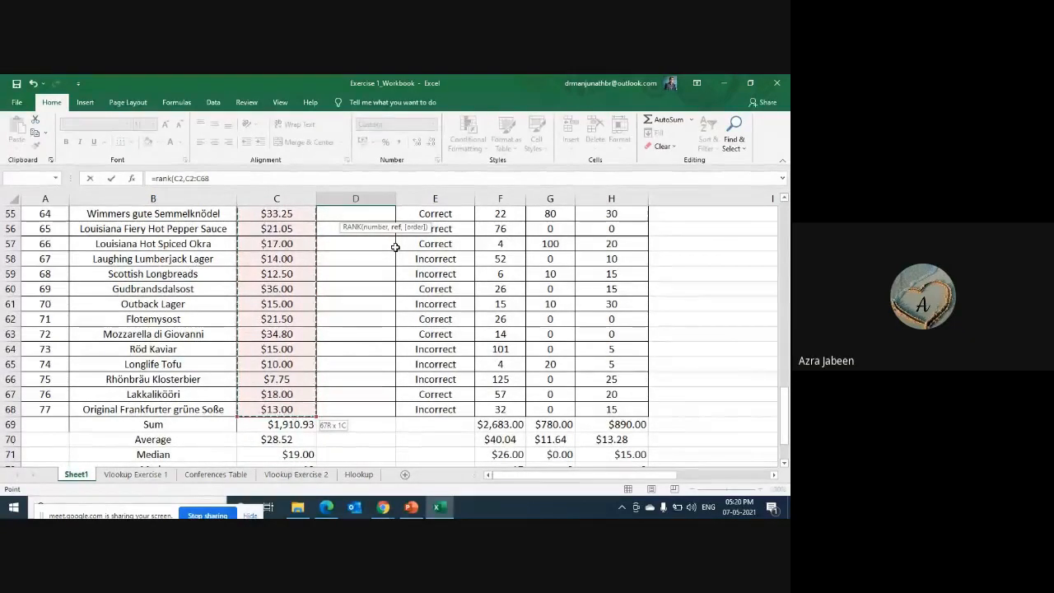
text())
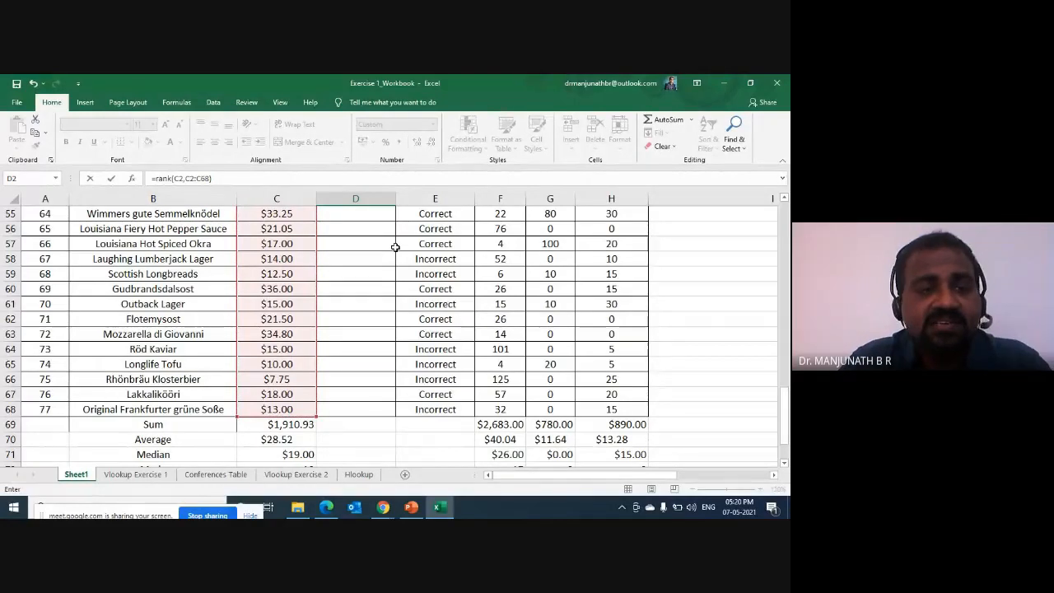
key(Return)
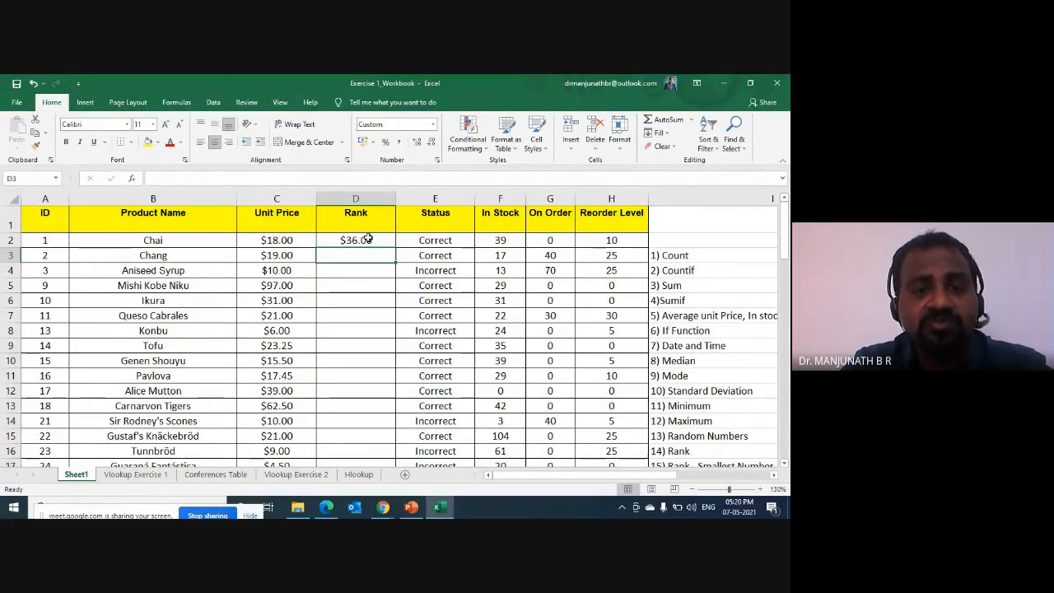
Step: Fill the RANK formula from D2 down the Rank column and undo the fill
click(367, 238)
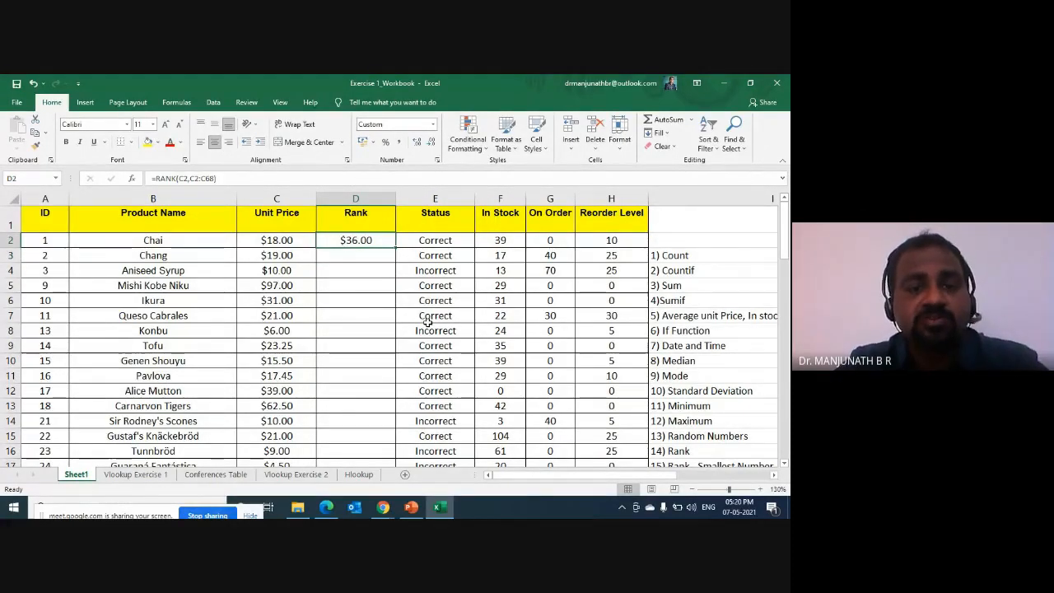
double_click(396, 247)
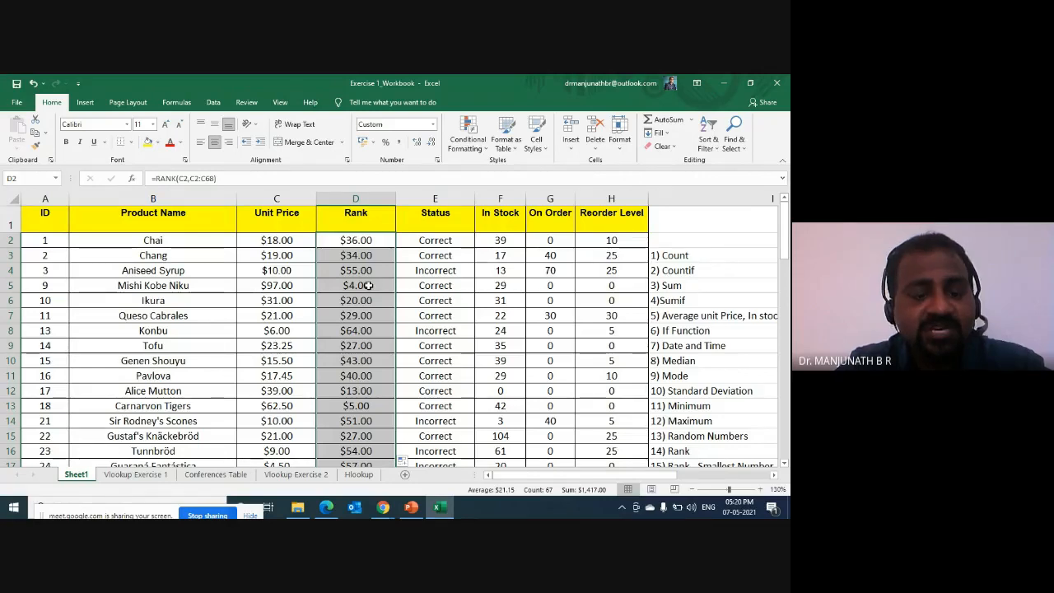
key(ctrl+z)
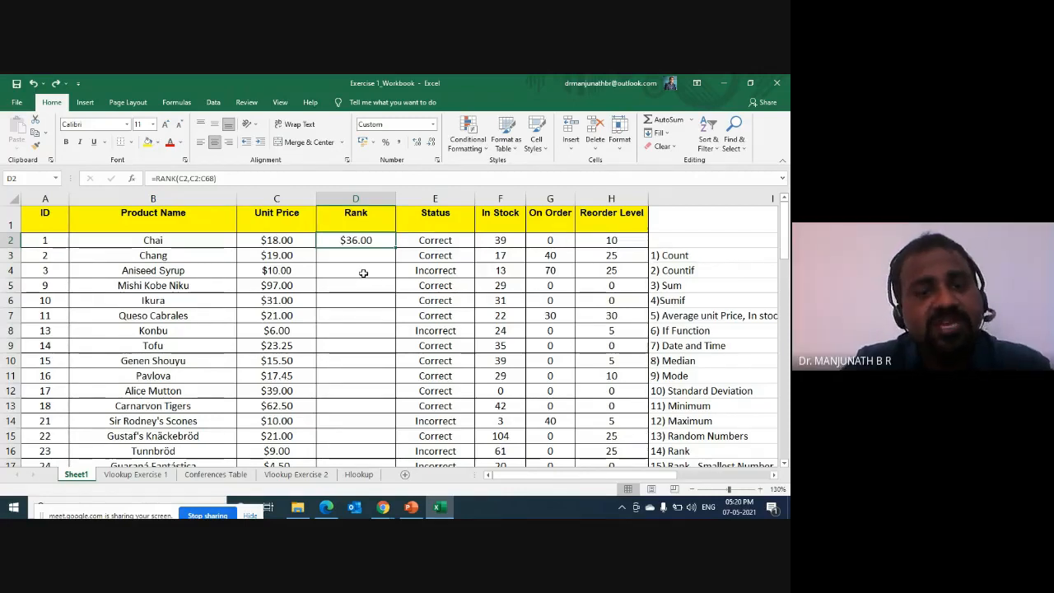
Step: Select the Rank column range up from D68, using the last Status row as guide, and fill the D2 formula down it
key(Left)
key(Right)
key(Right)
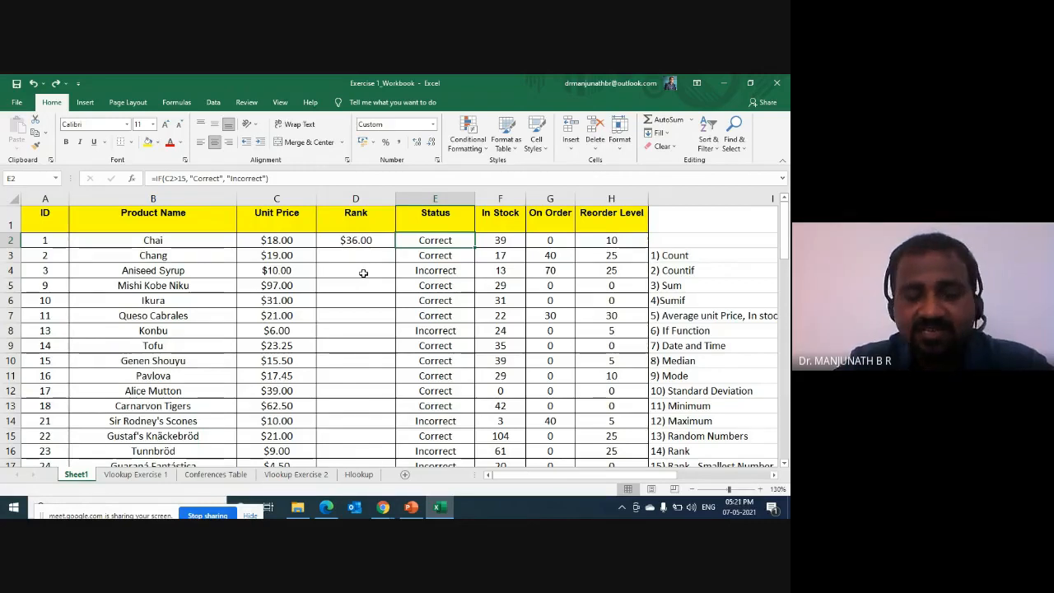
key(ctrl+Down)
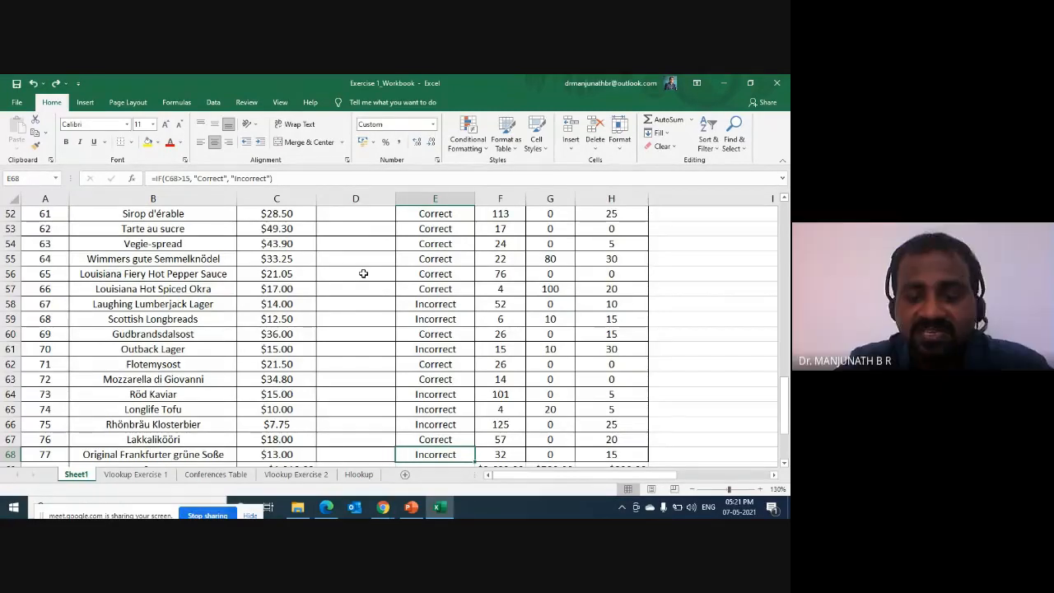
key(Left)
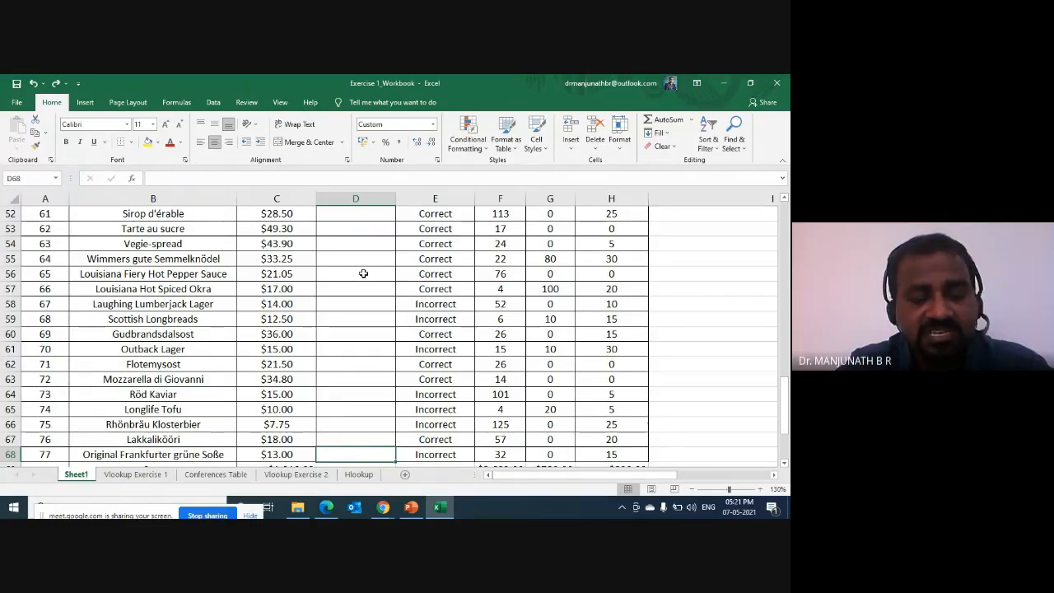
key(ctrl+shift+Up)
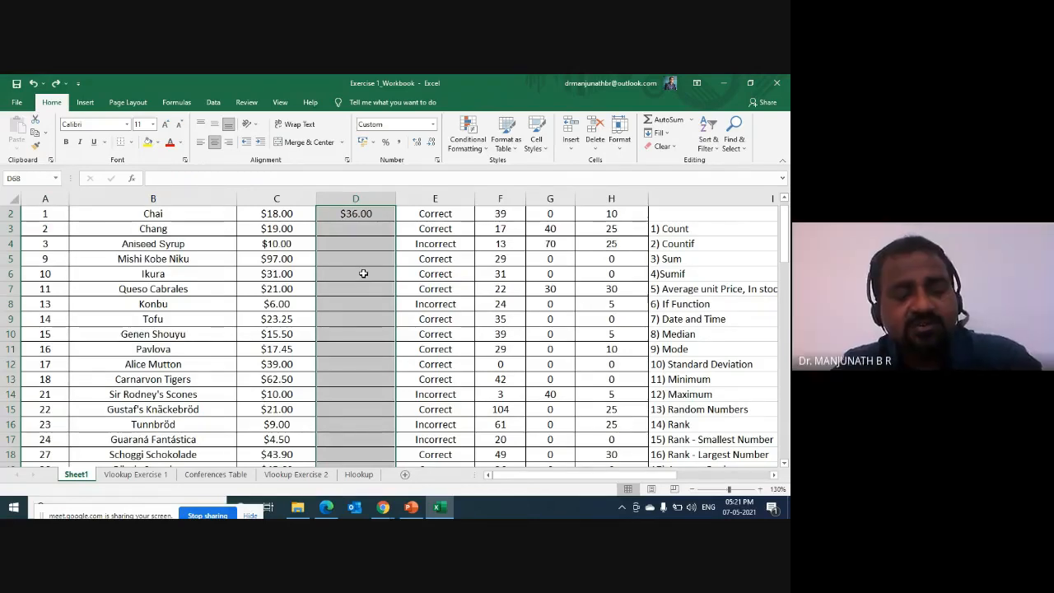
key(ctrl+d)
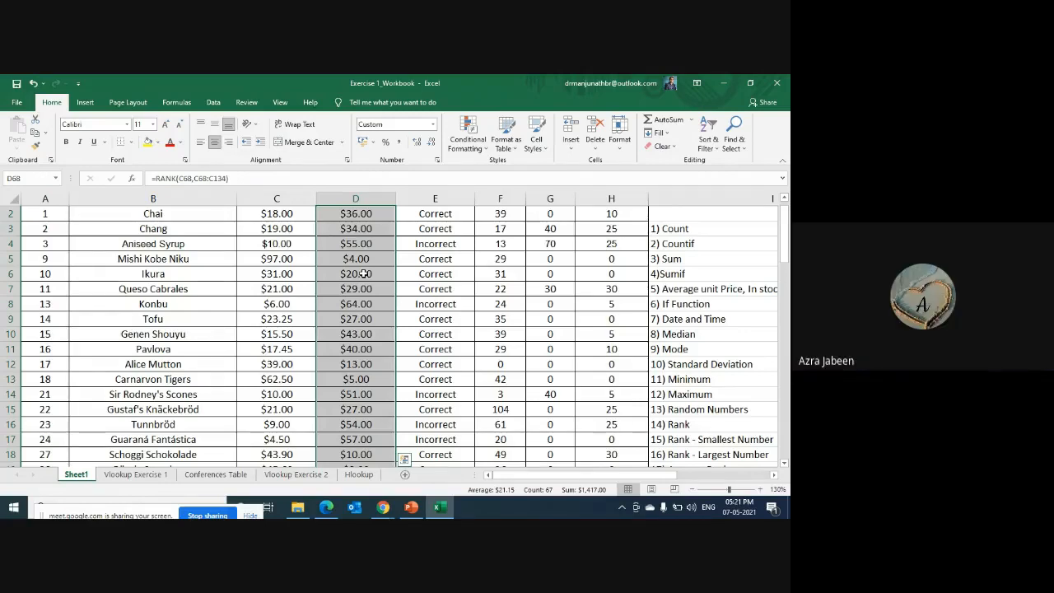
Step: Check the RANK formulas filled in the Rank column and go through the exercise list down to 22) Format Cells
key(Up)
key(Up)
key(Up)
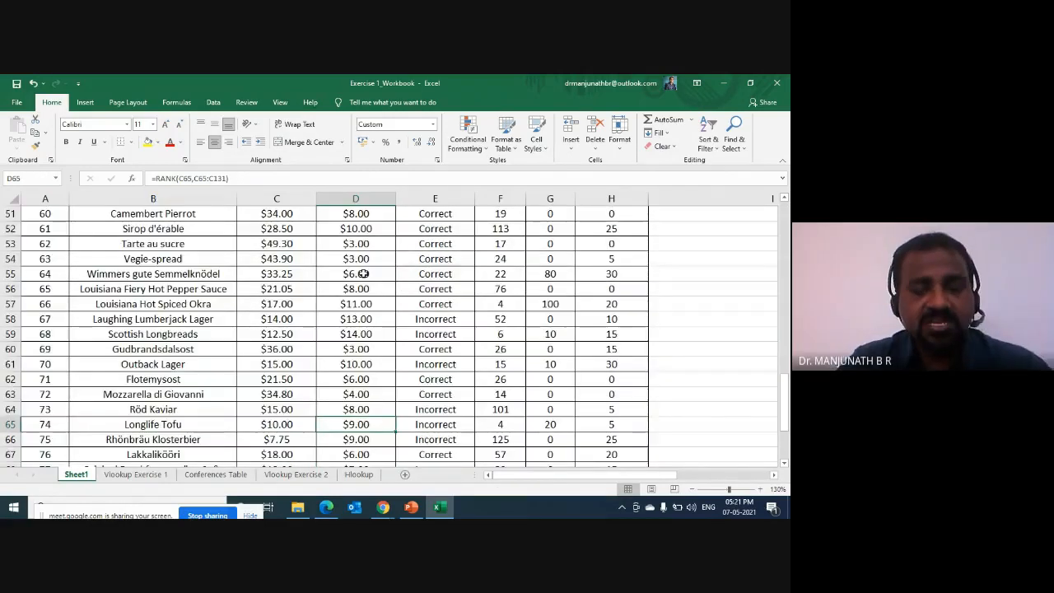
key(ctrl+Up)
key(Down)
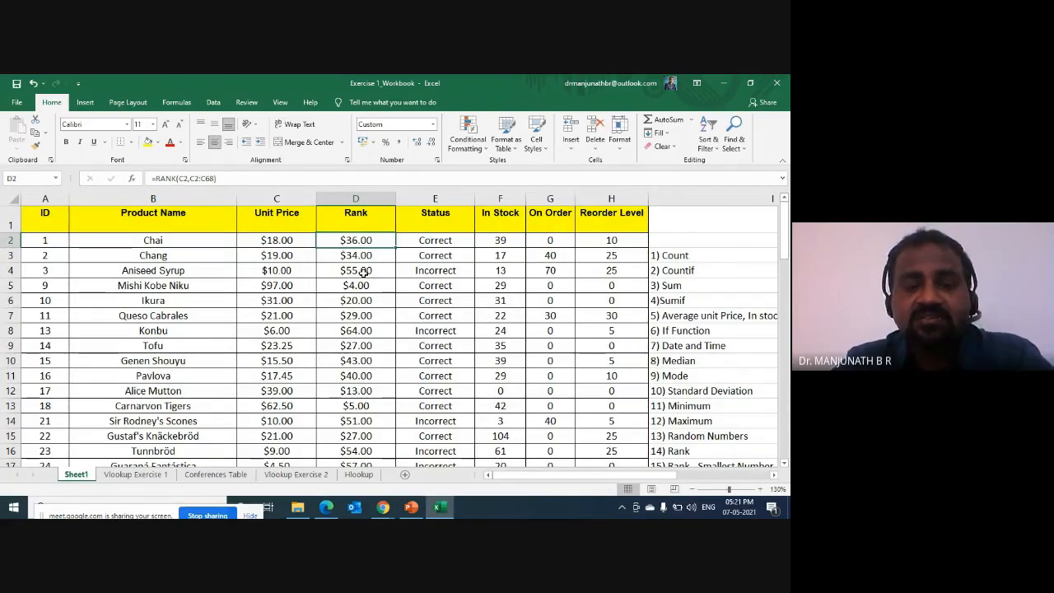
key(Right)
key(Right)
key(Right)
key(Right)
key(Right)
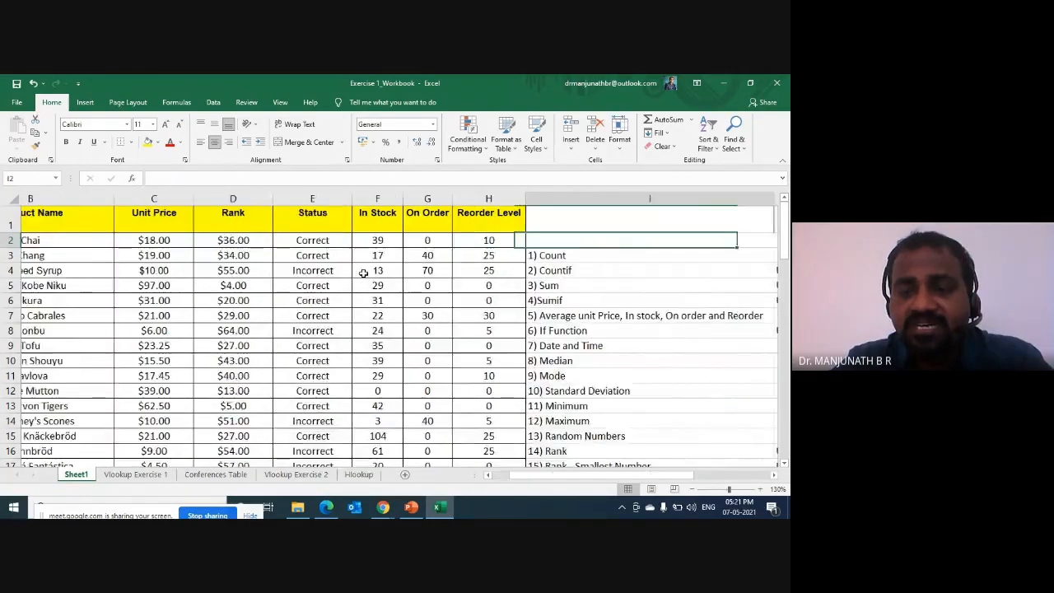
key(Down)
key(Down)
key(Down)
key(Down)
key(Down)
key(Down)
key(Down)
key(Down)
key(Down)
key(Down)
key(Down)
key(Down)
key(Down)
key(Down)
key(Down)
key(Down)
key(Down)
key(Down)
key(Down)
key(Down)
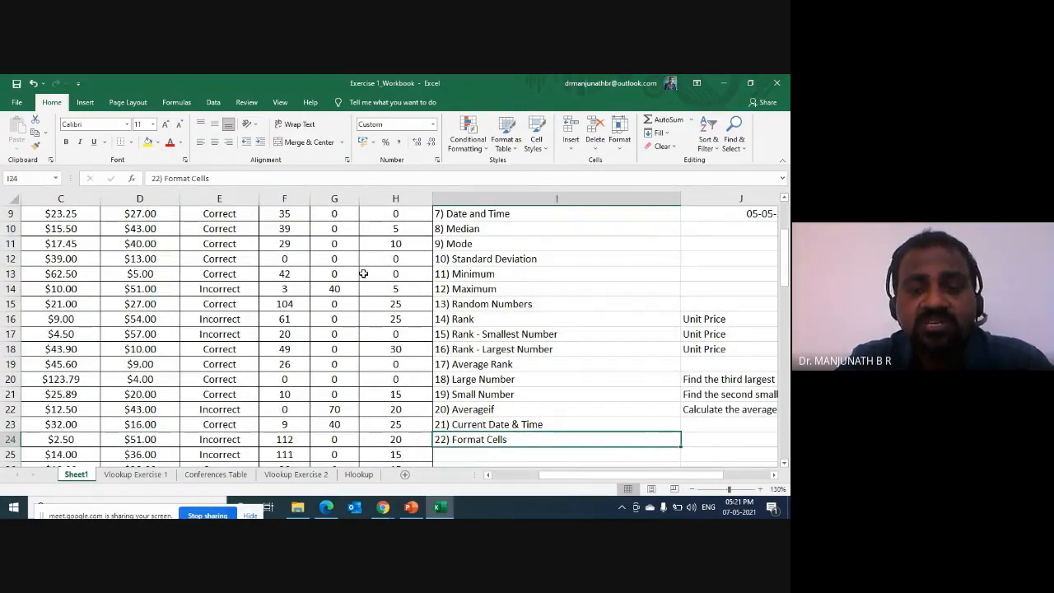
Step: Select the ranks D2:D68 and reduce their number format to zero decimal places
key(ctrl+Home)
key(Right)
key(Right)
key(Right)
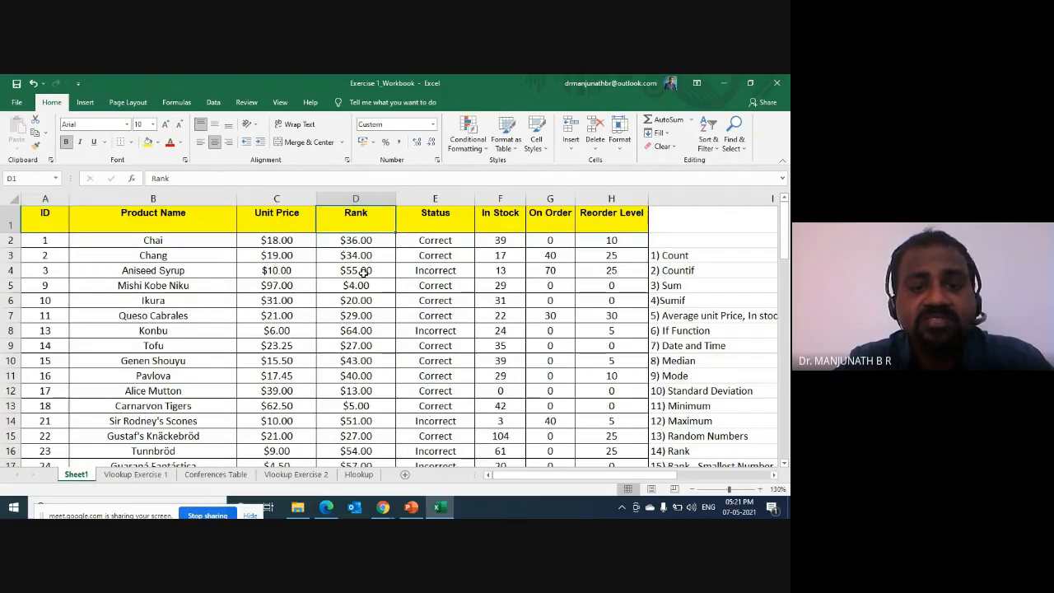
key(Down)
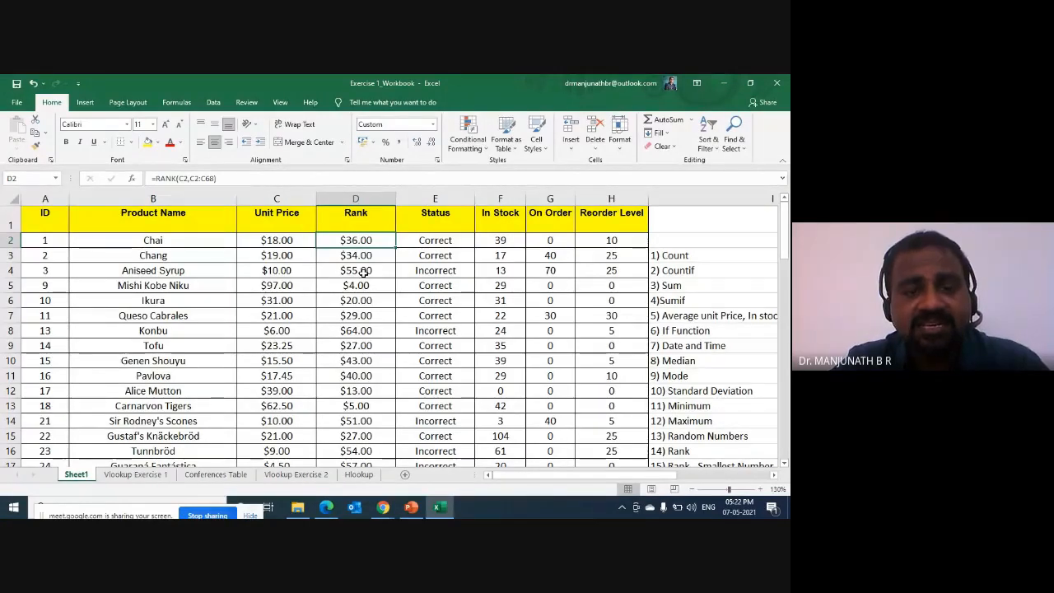
key(ctrl+shift+Down)
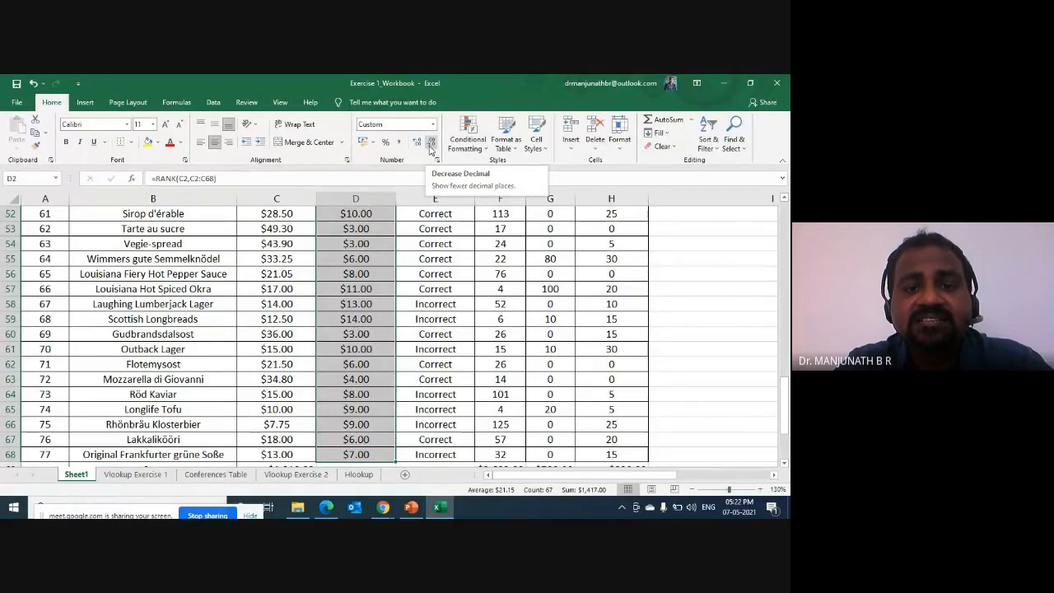
click(430, 148)
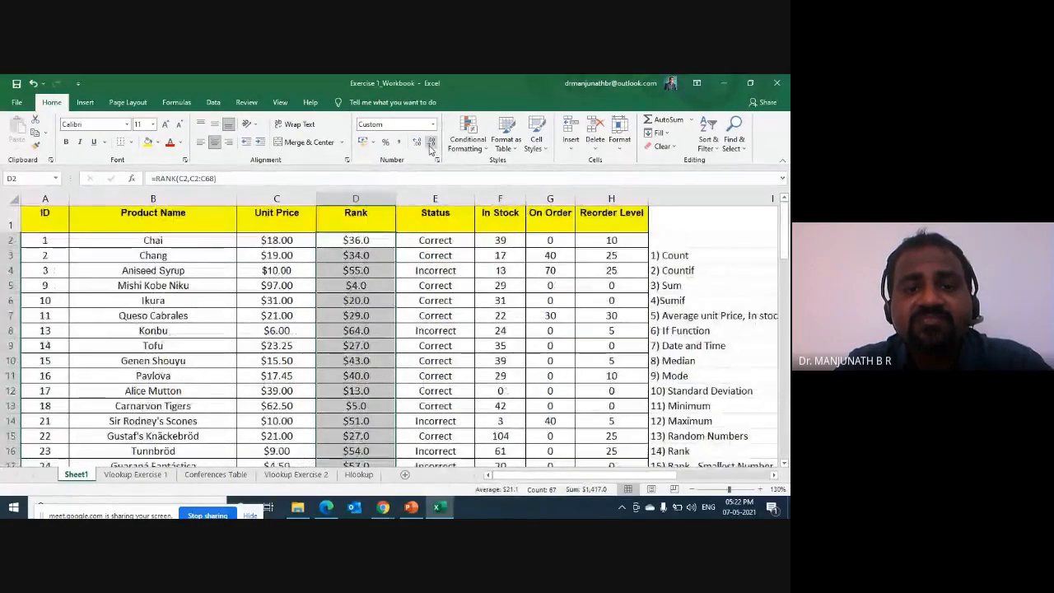
click(430, 147)
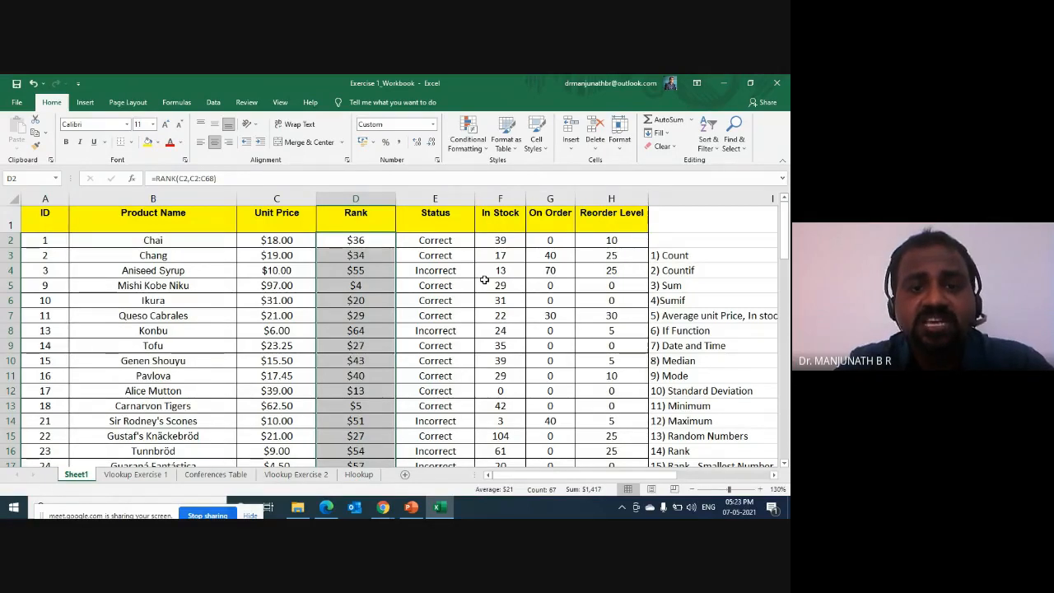
Step: Increase the decimal places of the ranks in D2:D68 to seven
click(417, 142)
click(417, 143)
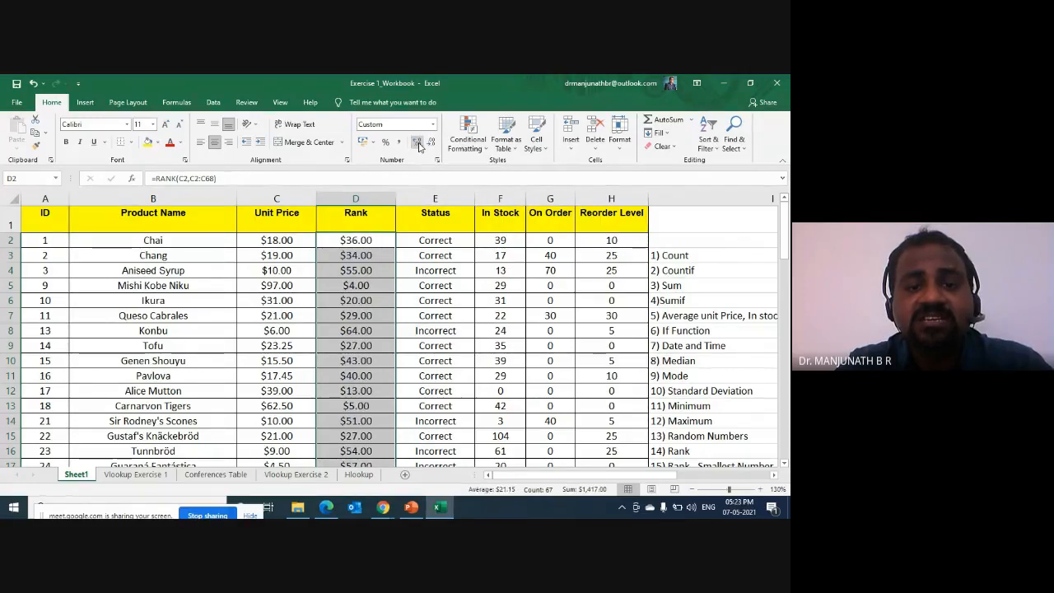
click(417, 142)
click(418, 142)
click(418, 143)
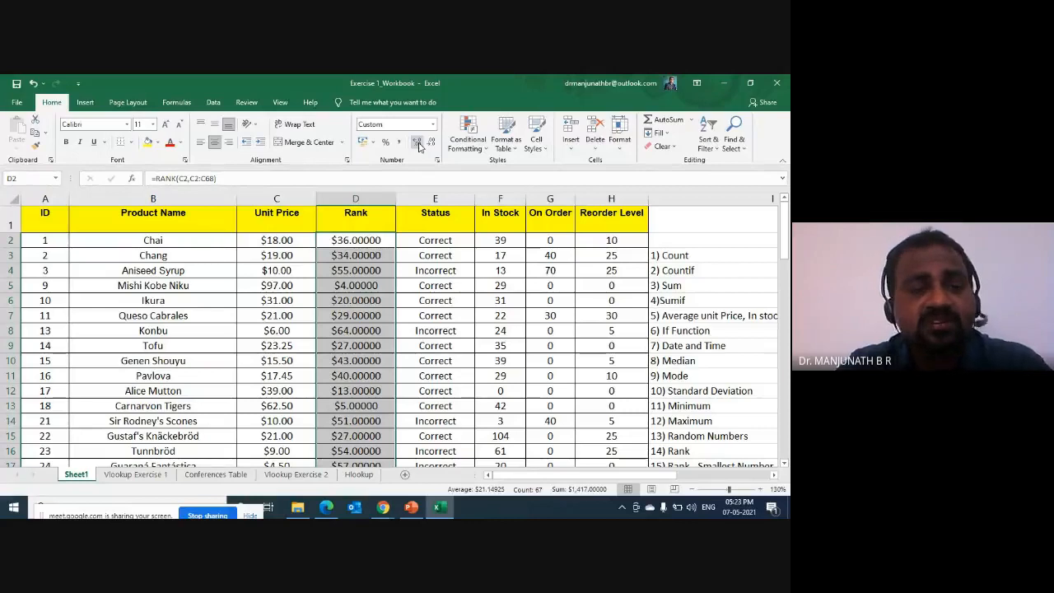
click(417, 143)
click(418, 145)
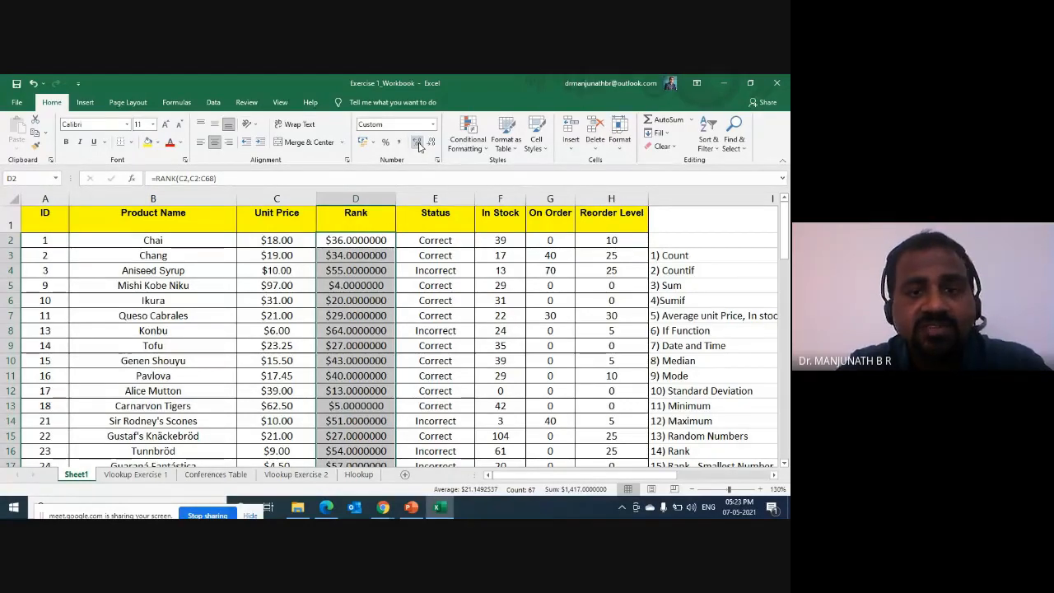
Step: Decrease the decimal places of the selected ranks from seven back to zero
click(431, 148)
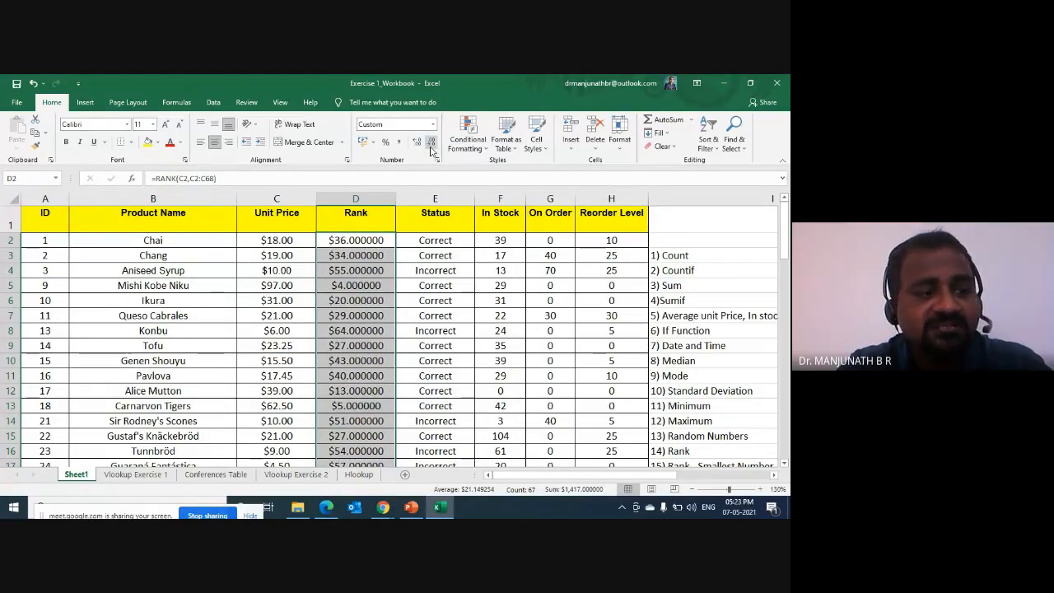
click(431, 146)
click(431, 146)
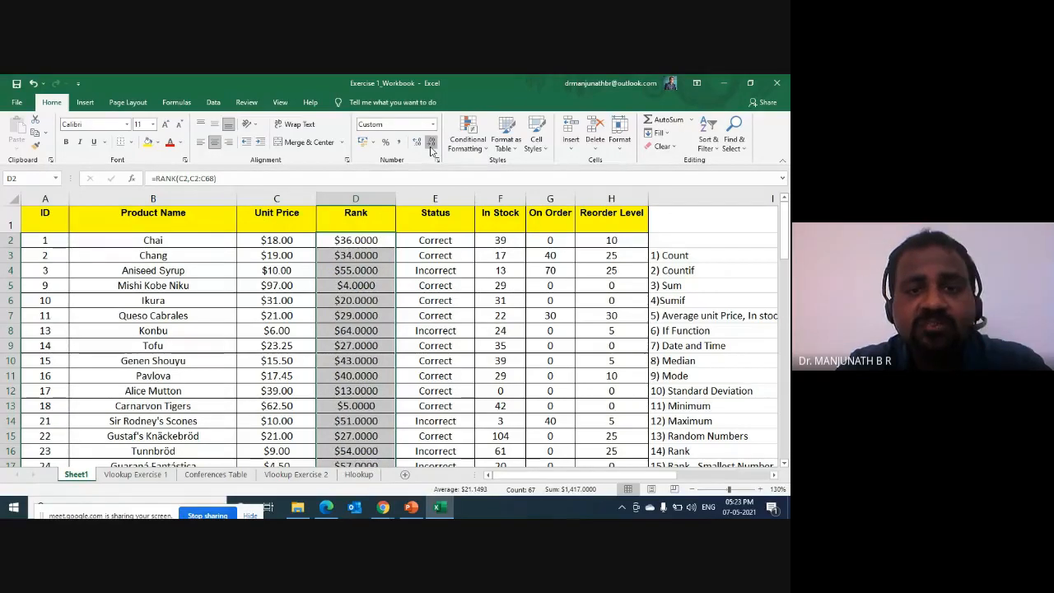
click(430, 145)
click(431, 146)
click(430, 146)
click(430, 146)
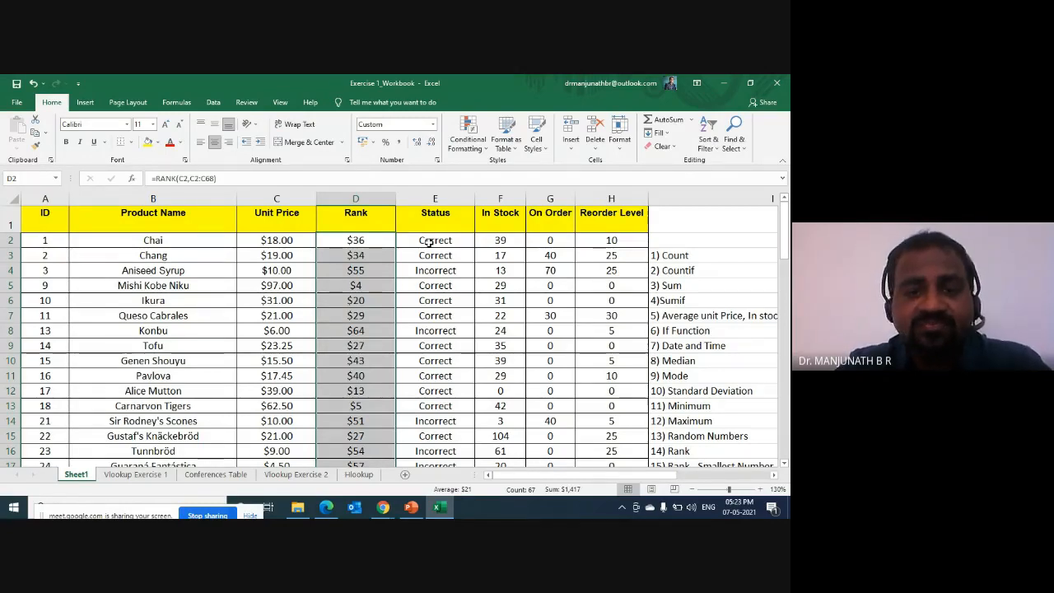
Step: Apply the Number category with zero decimal places to the selected ranks D2:D68 through Format Cells
right_click(360, 273)
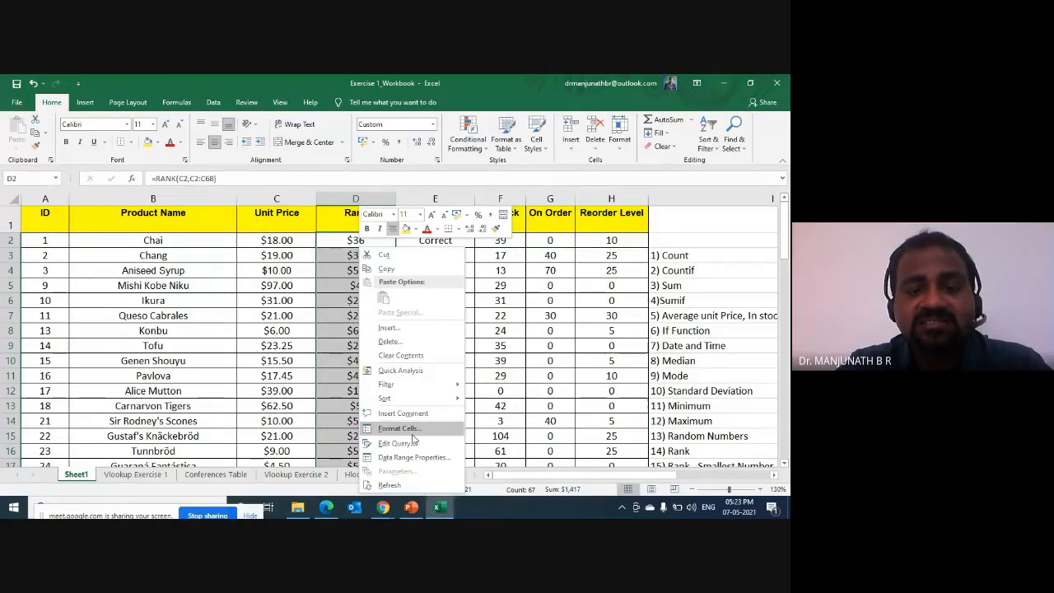
key(Escape)
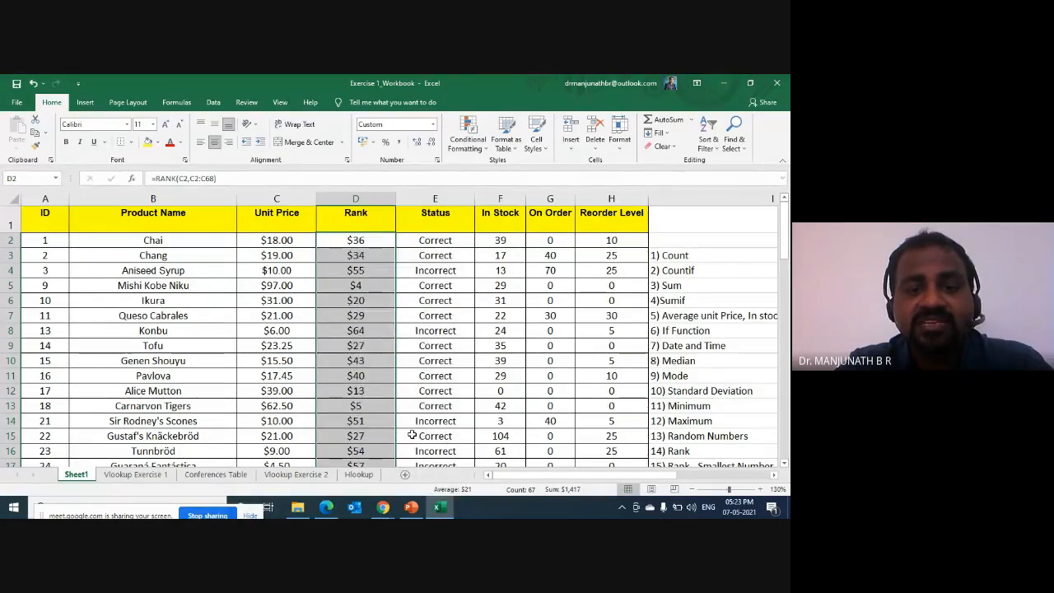
key(ctrl+1)
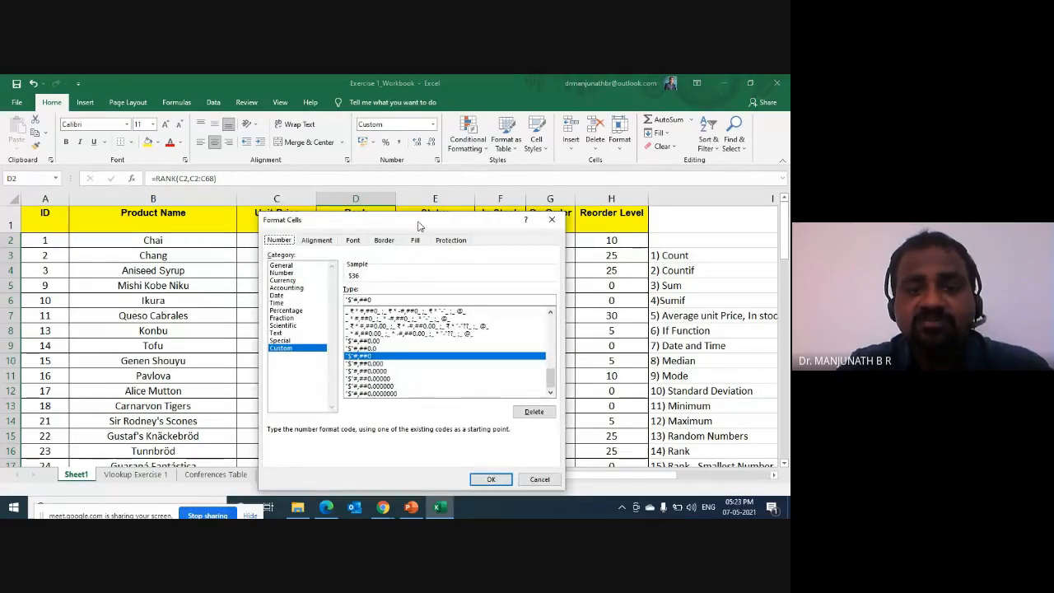
drag(418, 227, 566, 128)
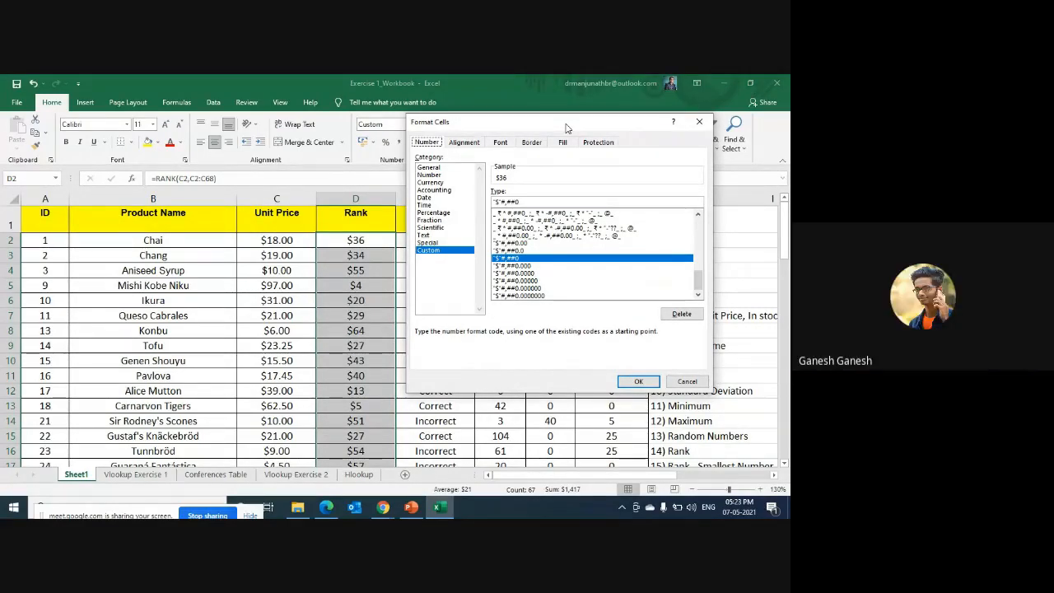
click(430, 176)
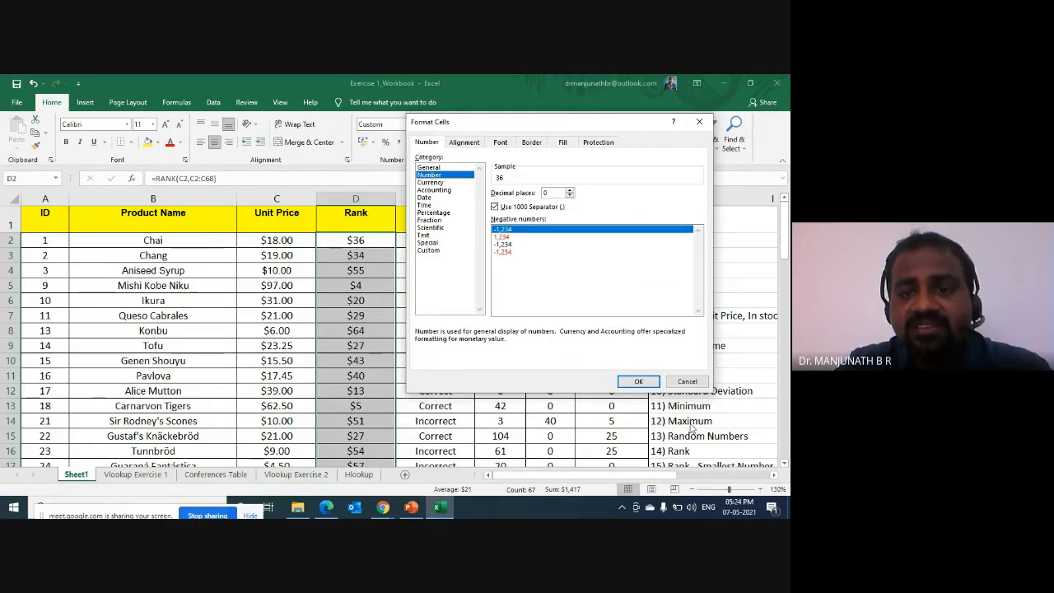
click(639, 381)
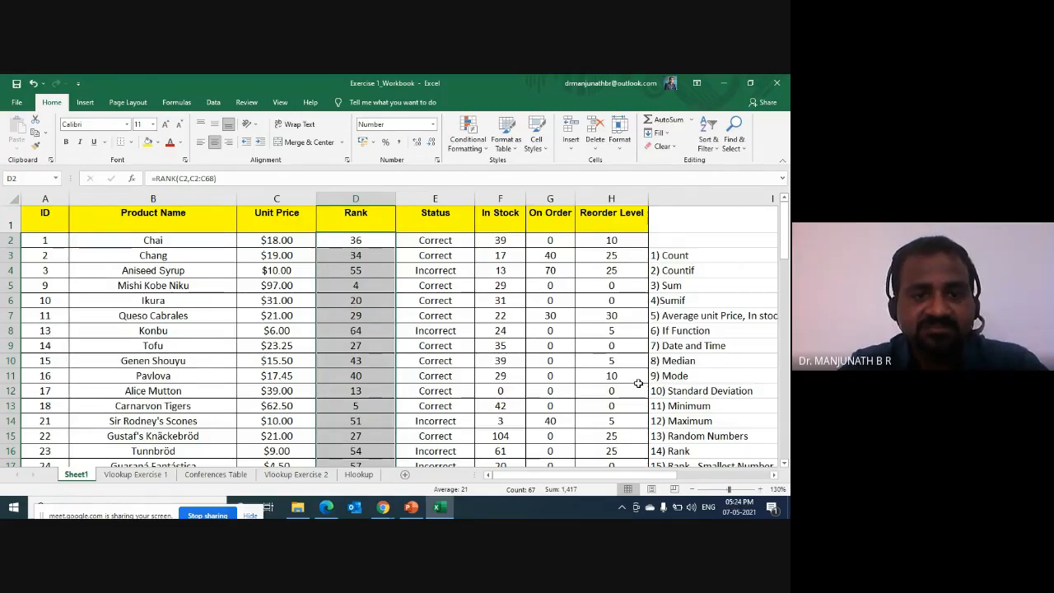
Step: Go down the Rank column to row 69 to examine the reformatted ranks, and return to D2
key(Down)
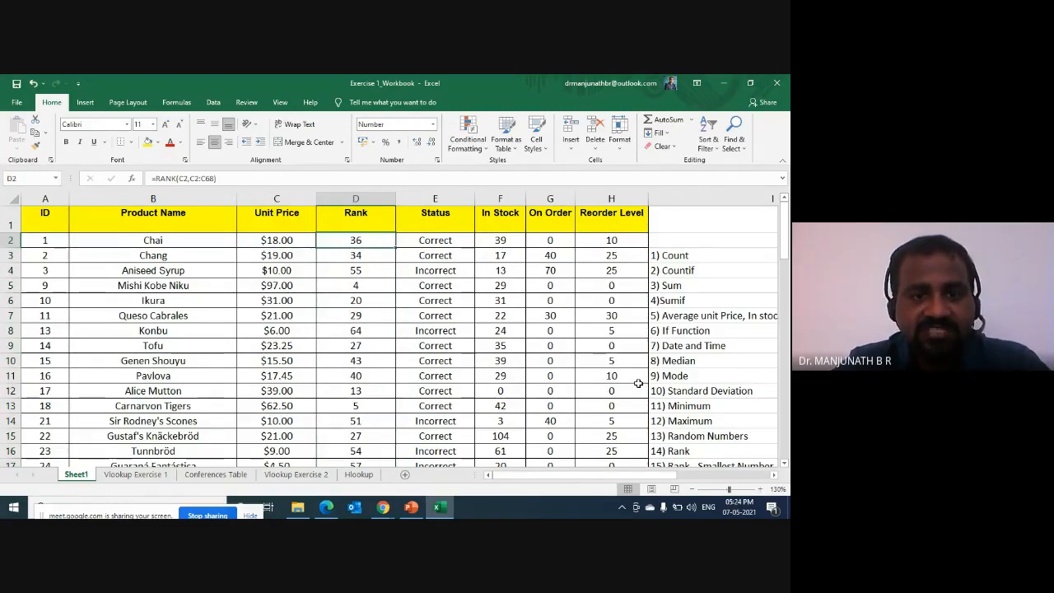
key(Down)
key(Down)
key(Down)
key(Down)
key(Down)
key(Down)
key(Down)
key(Down)
key(Down)
key(Down)
key(Down)
key(Down)
key(Down)
key(Down)
key(Down)
key(Down)
key(Down)
key(Down)
key(Down)
key(Down)
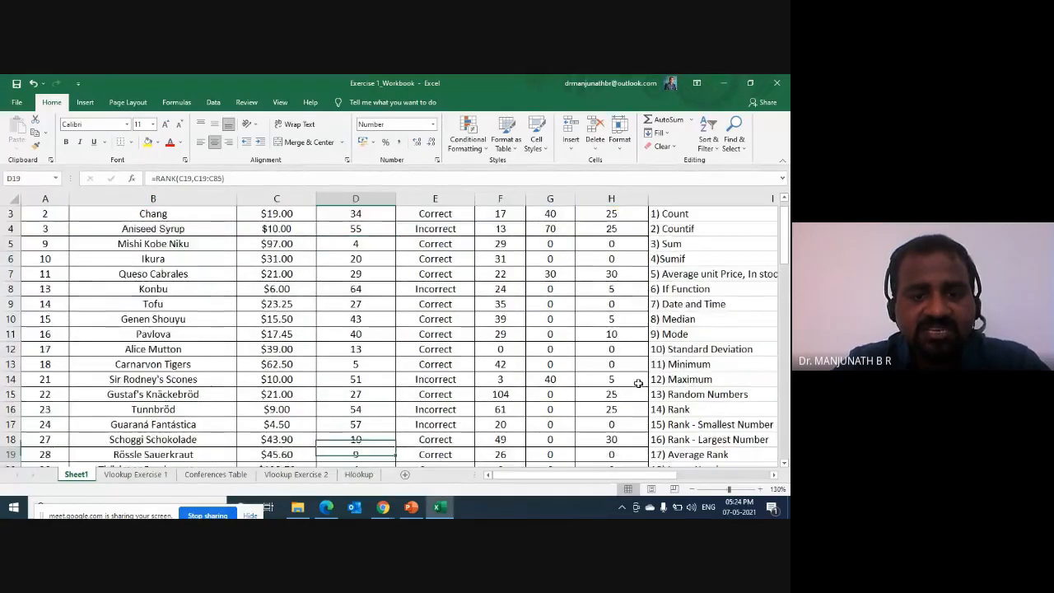
key(Down)
key(Down)
key(Down)
key(Down)
key(Down)
key(Down)
key(Down)
key(Down)
key(Down)
key(Down)
key(Down)
key(Down)
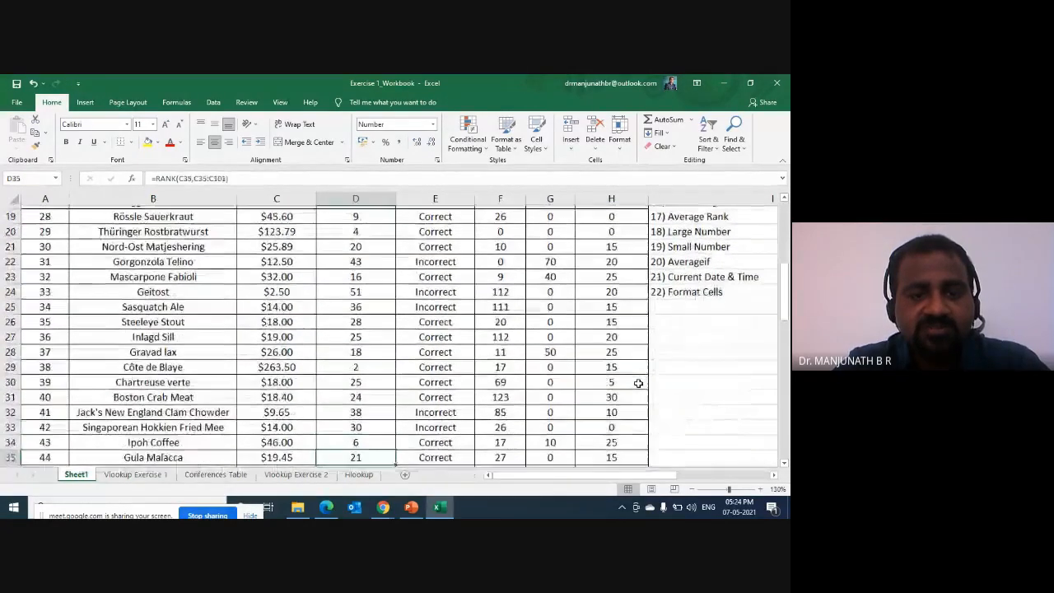
key(Down)
key(Down)
key(Down)
key(Down)
key(Down)
key(Down)
key(Down)
key(Down)
key(Down)
key(Down)
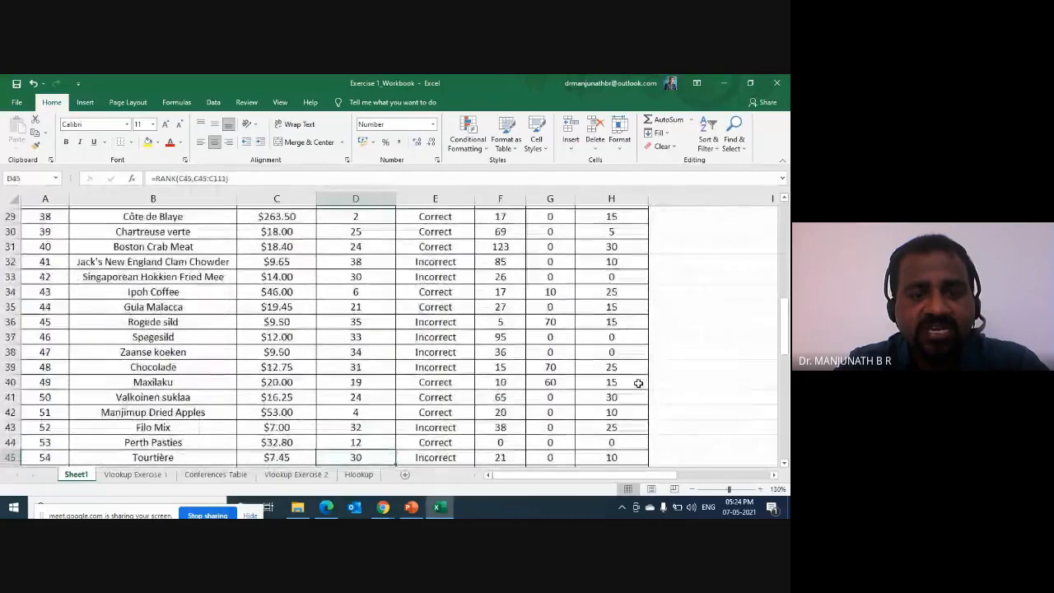
key(Down)
key(Down)
key(Down)
key(Down)
key(Down)
key(Down)
key(Down)
key(Down)
key(Down)
key(Down)
key(Down)
key(Down)
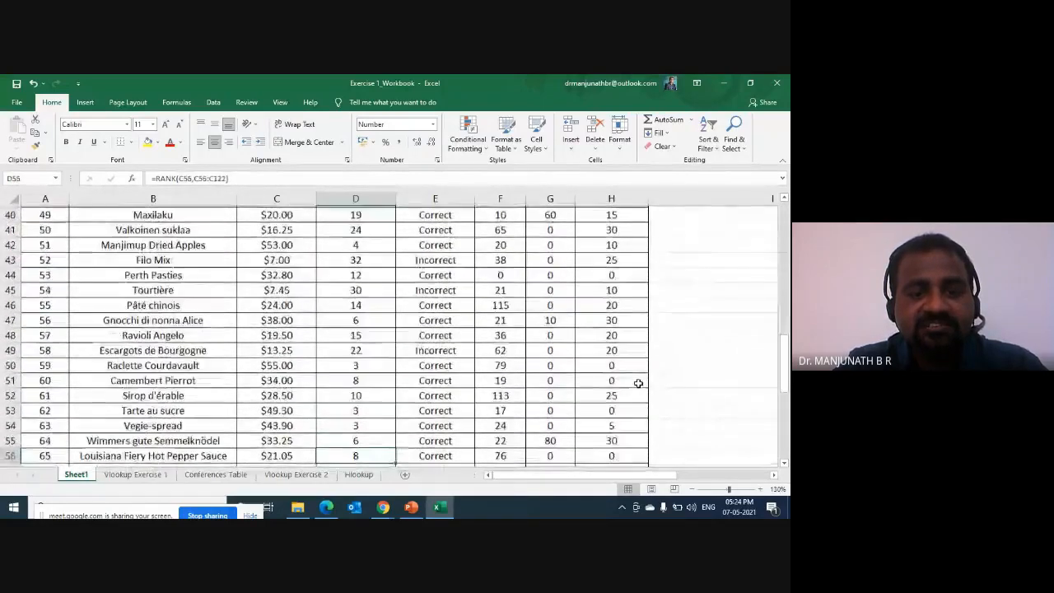
key(Down)
key(Down)
key(Down)
key(Down)
key(Down)
key(Down)
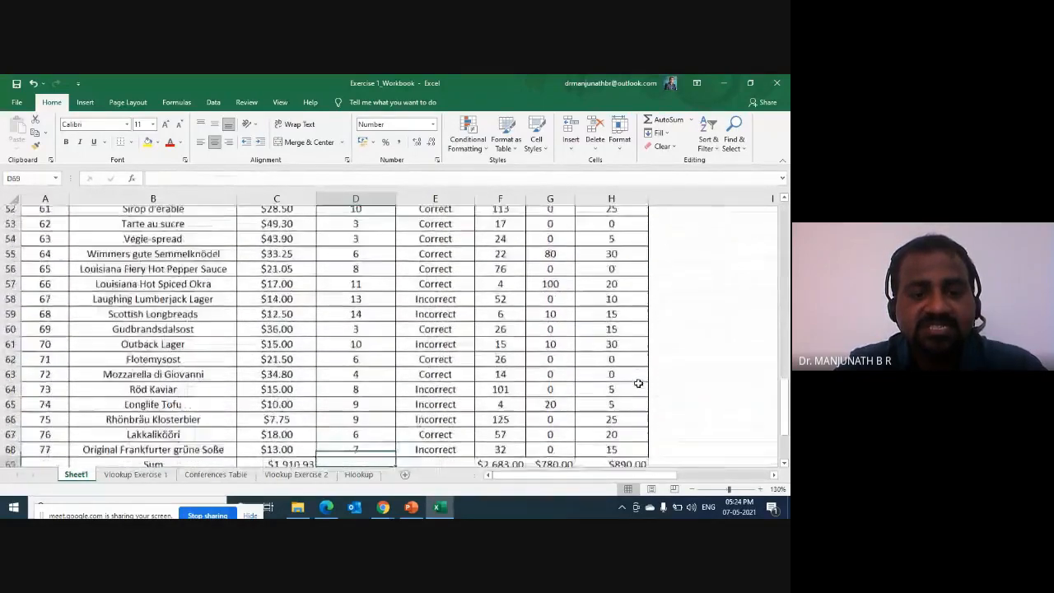
key(Up)
key(Up)
key(ctrl+Up)
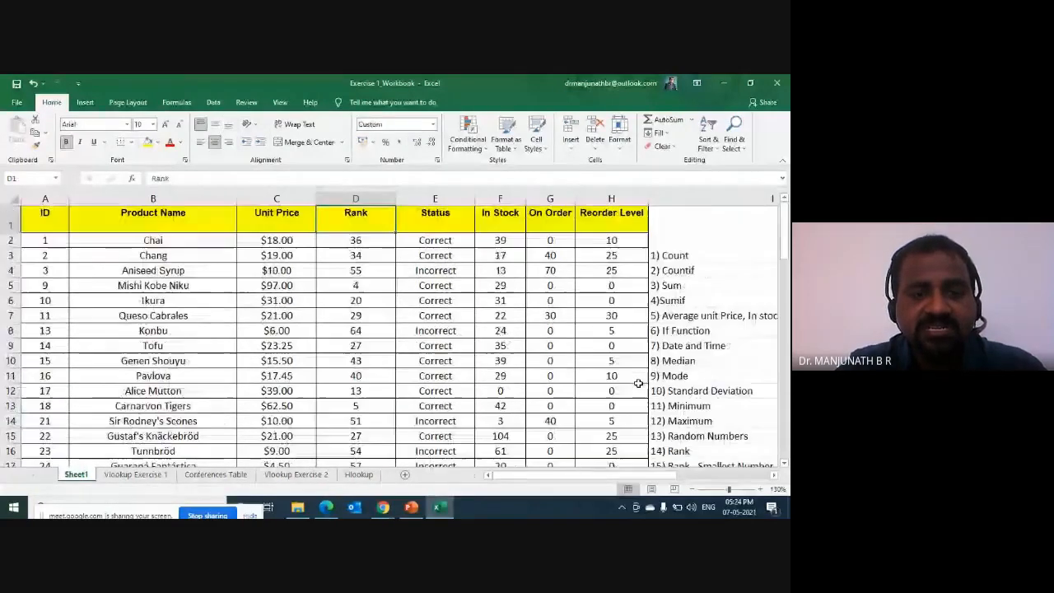
key(Down)
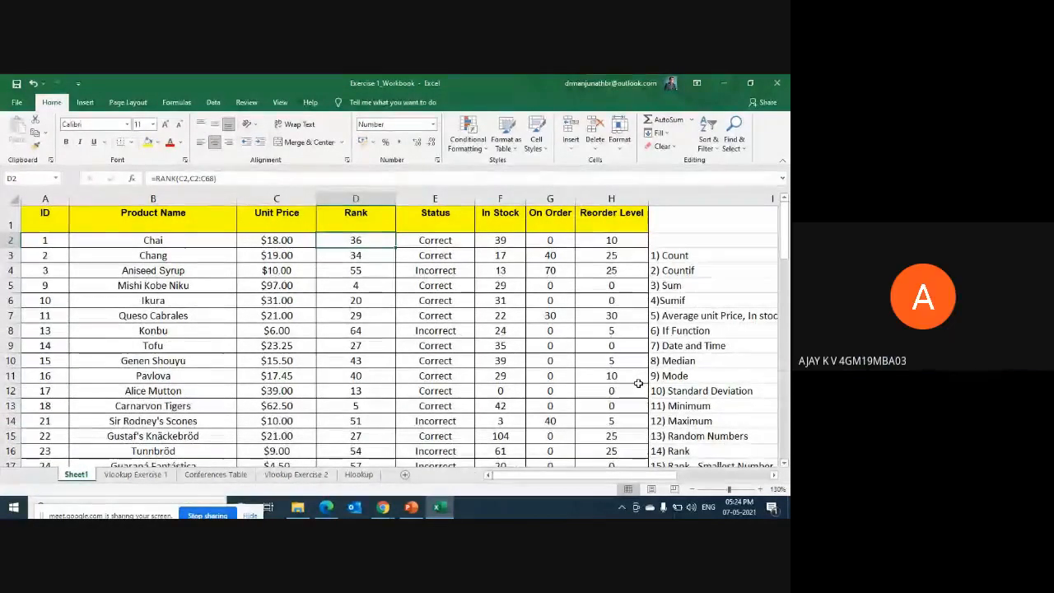
Step: Undo the Number formatting of the Rank column
key(ctrl+z)
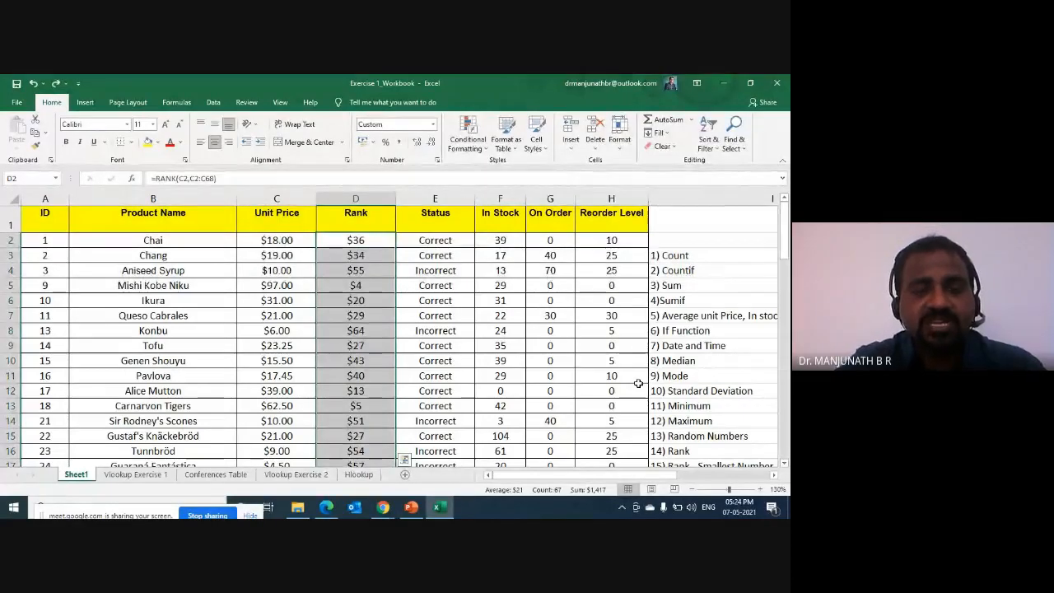
click(430, 285)
Step: Select the ranks D2:D68 and format them with the Number category and zero decimal places in Format Cells
click(365, 240)
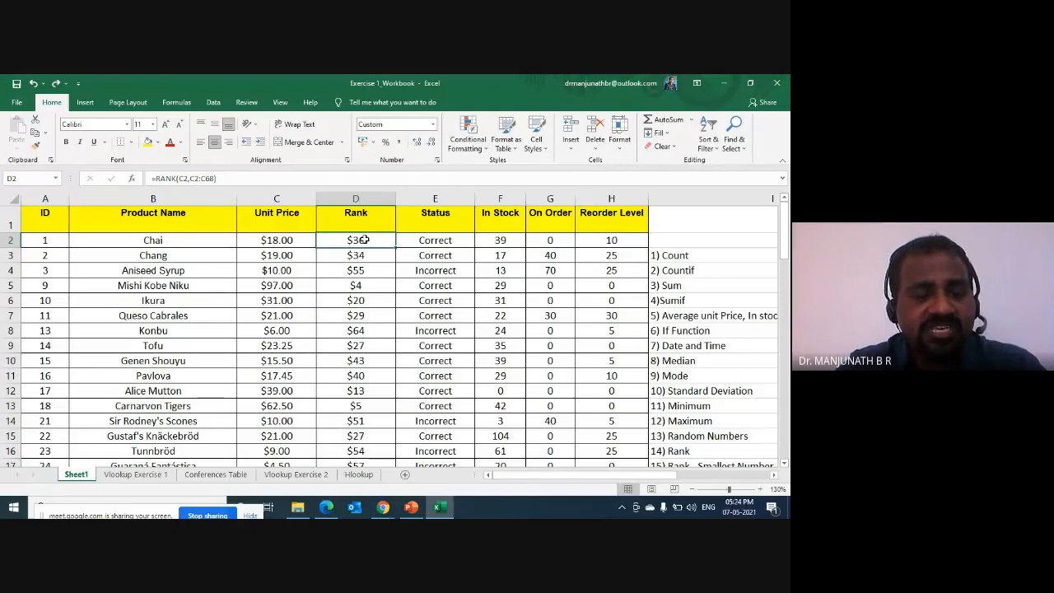
key(ctrl+shift+Down)
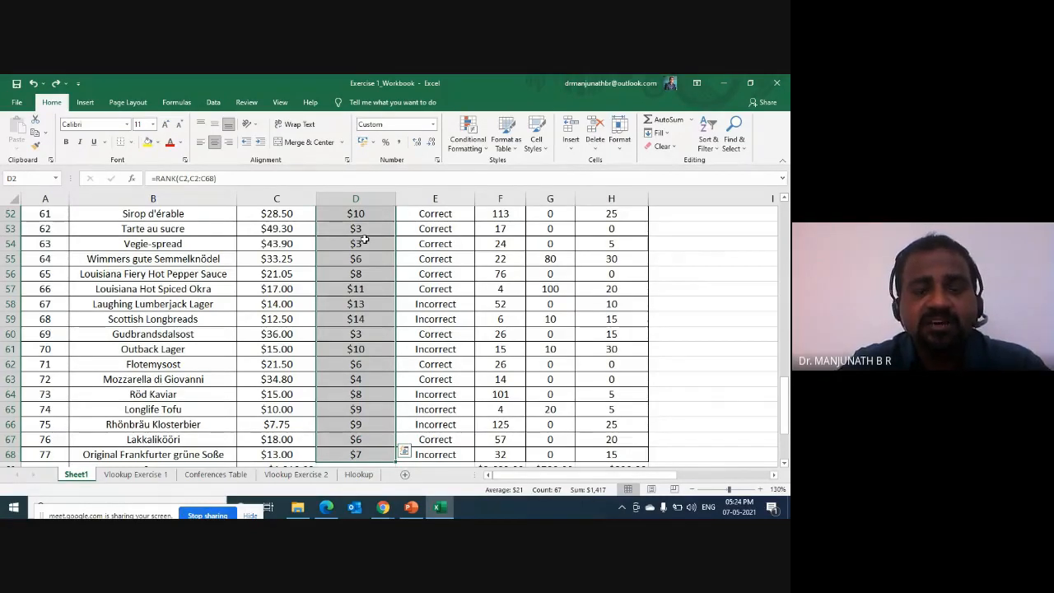
right_click(365, 238)
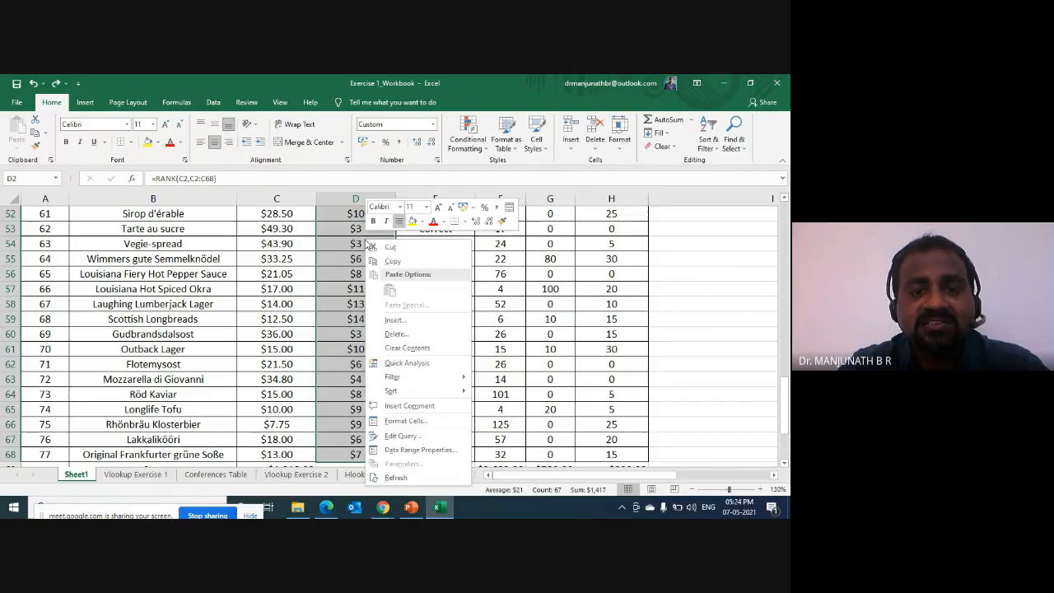
click(418, 422)
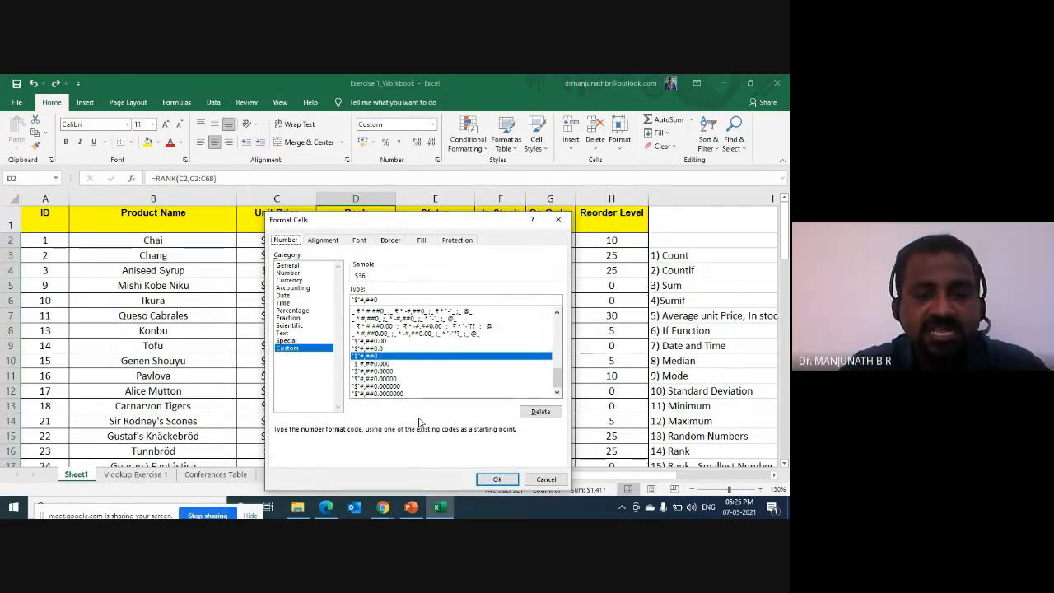
click(290, 273)
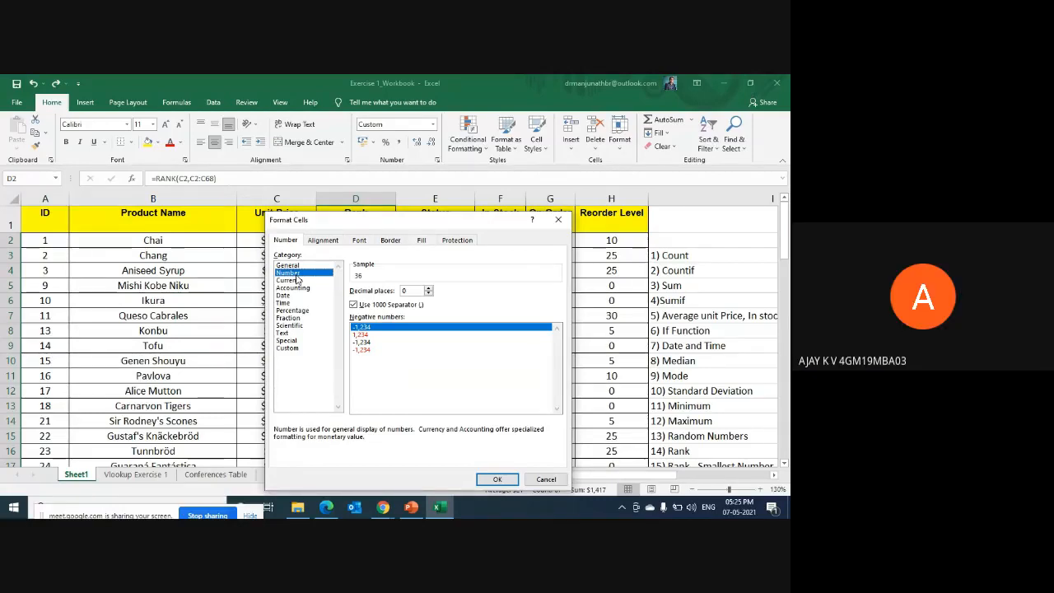
click(498, 480)
Step: Examine the RANK formulas in cells D2 to D5 of the Rank column
click(359, 240)
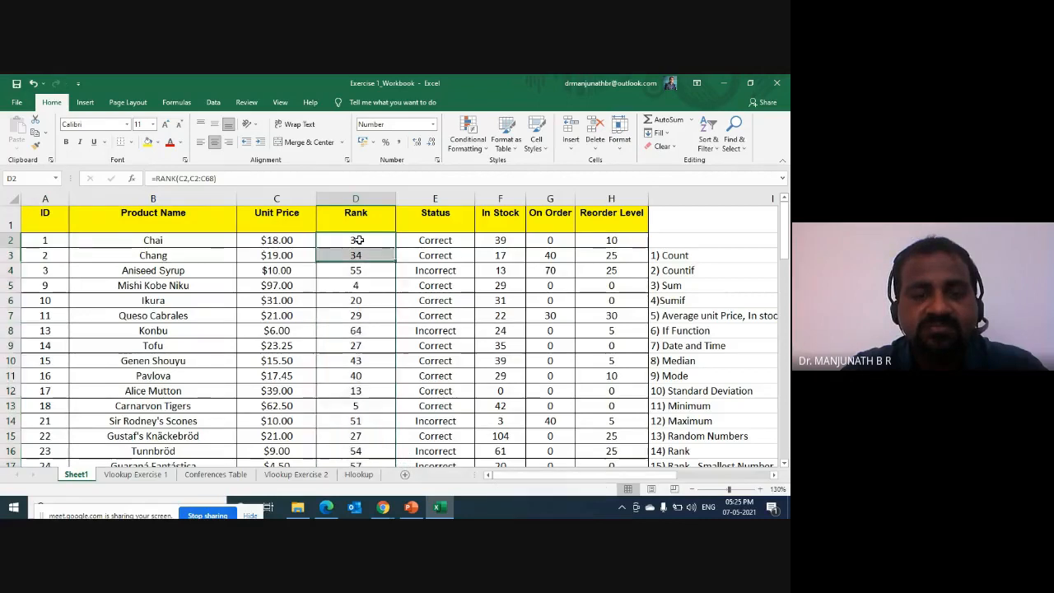
click(359, 239)
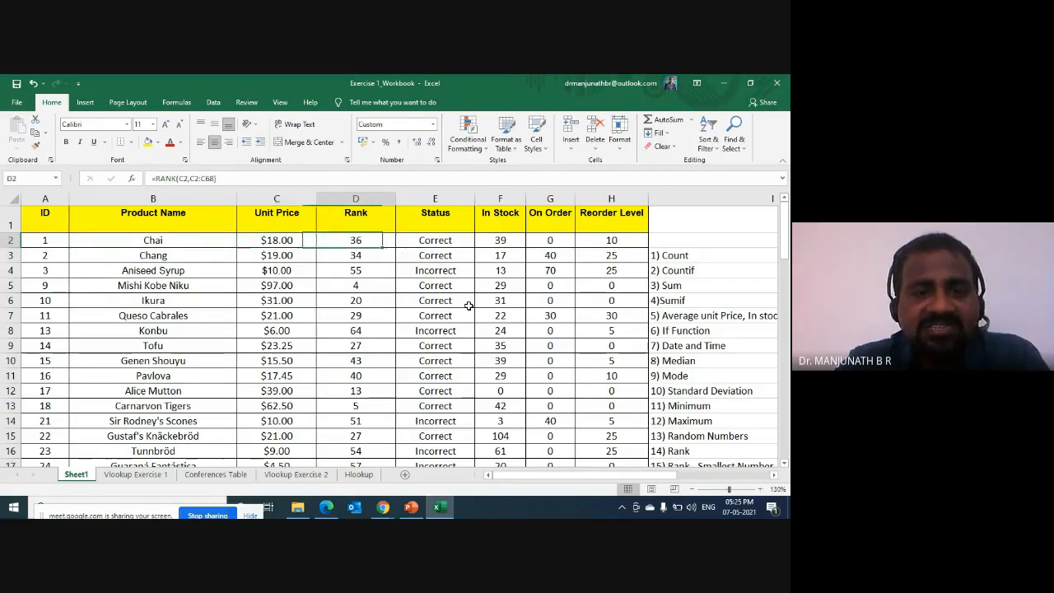
key(Down)
key(Down)
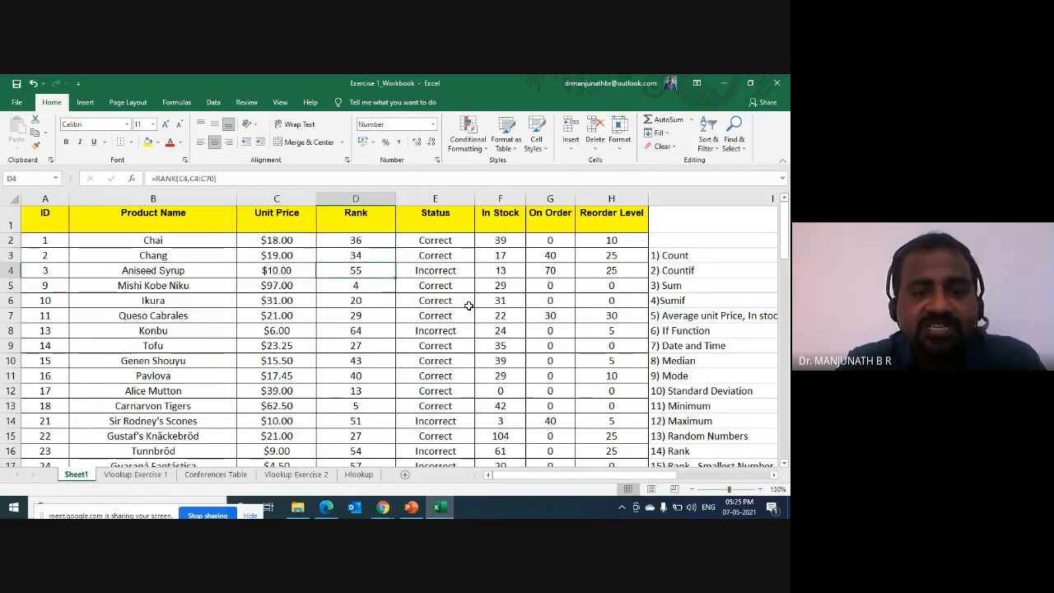
key(Down)
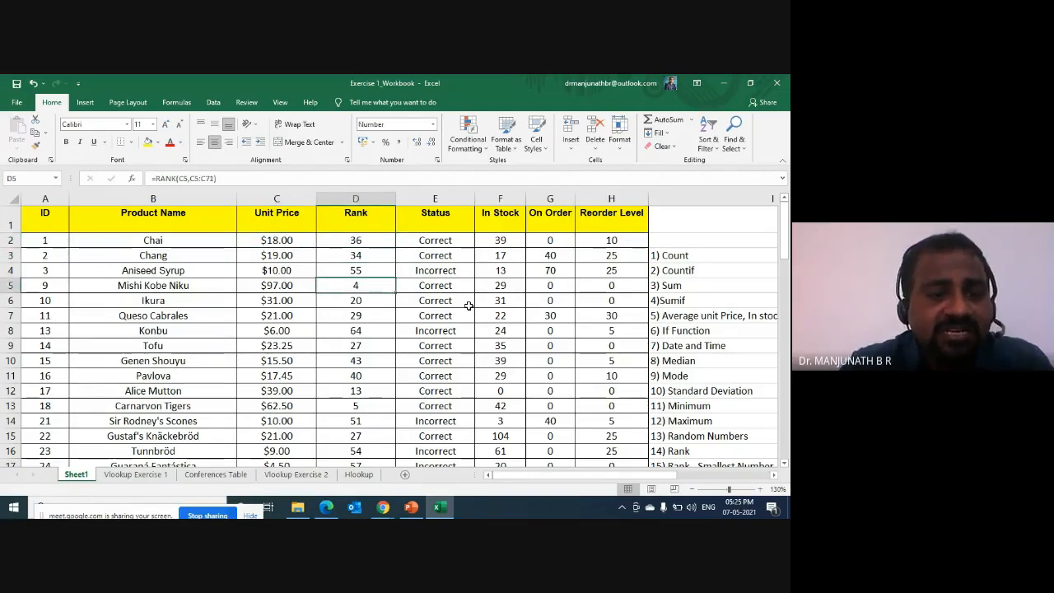
key(Up)
key(Up)
key(Up)
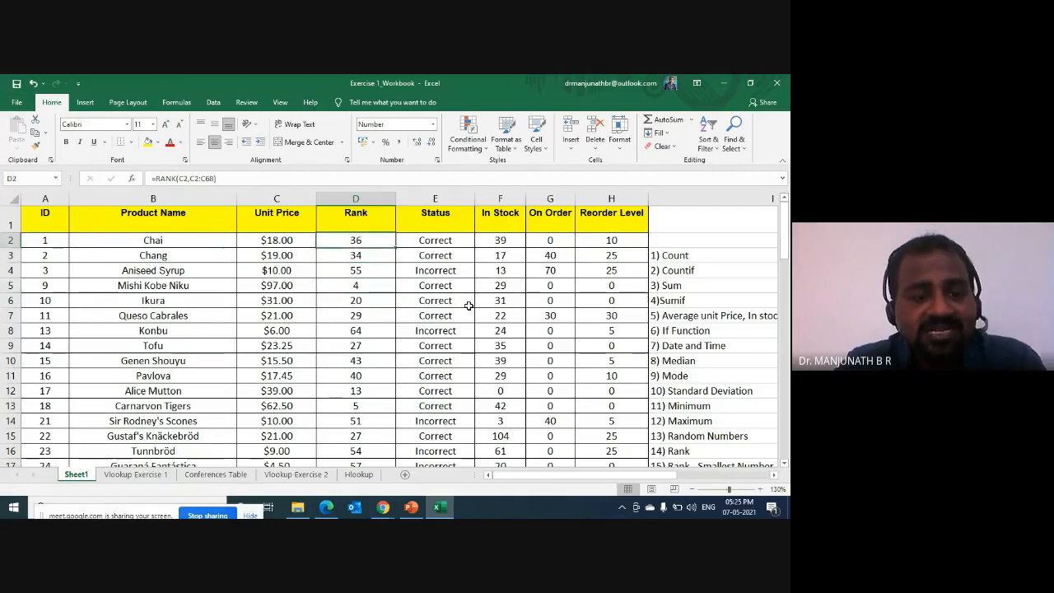
Step: Sort the ranks D2:D68 from smallest to largest, expanding the selection to the neighbouring columns
key(ctrl+shift+Down)
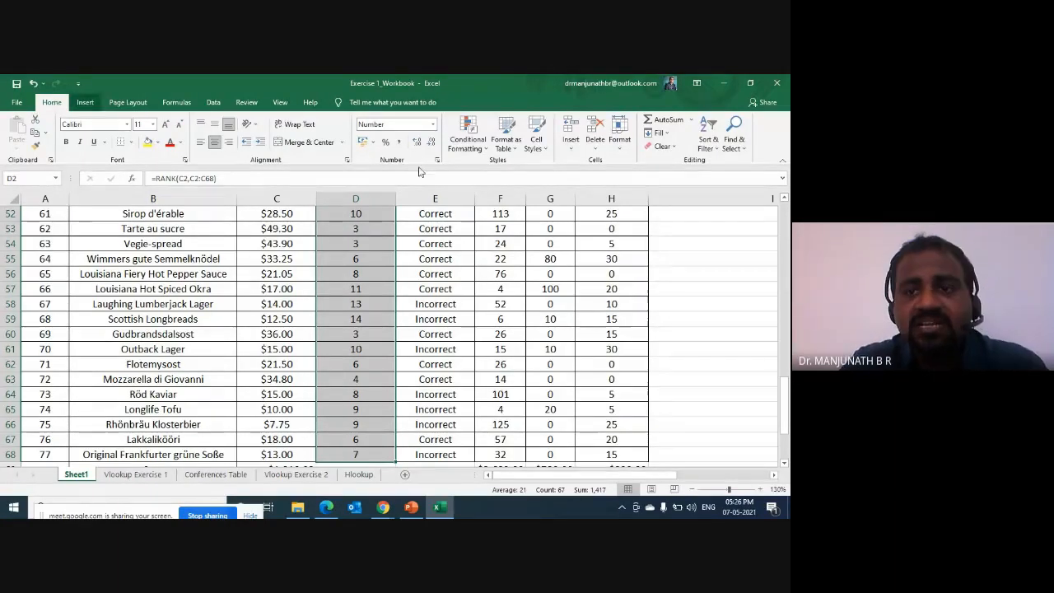
click(716, 145)
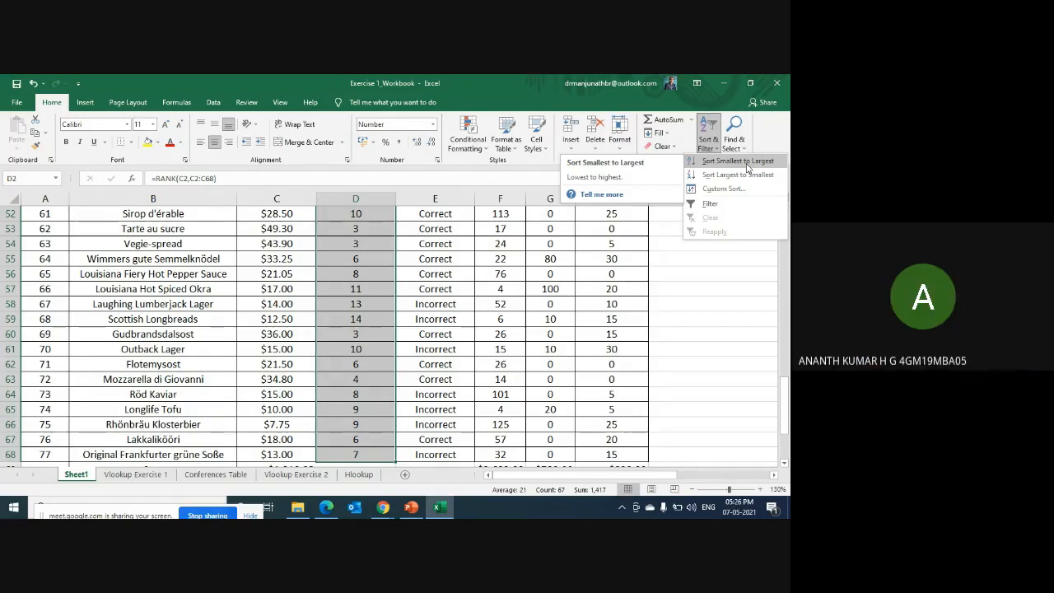
click(748, 168)
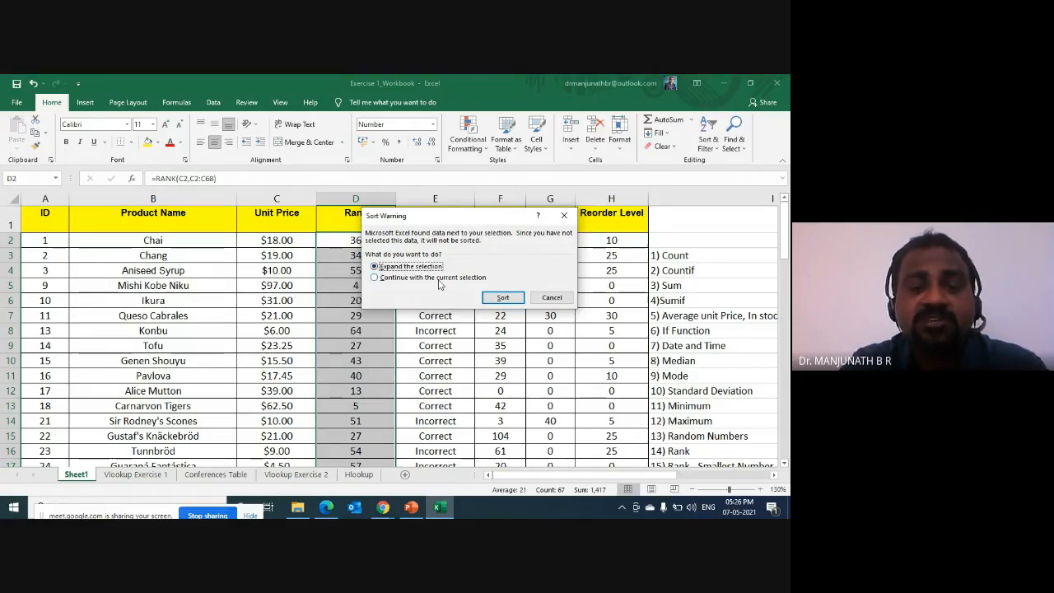
click(498, 298)
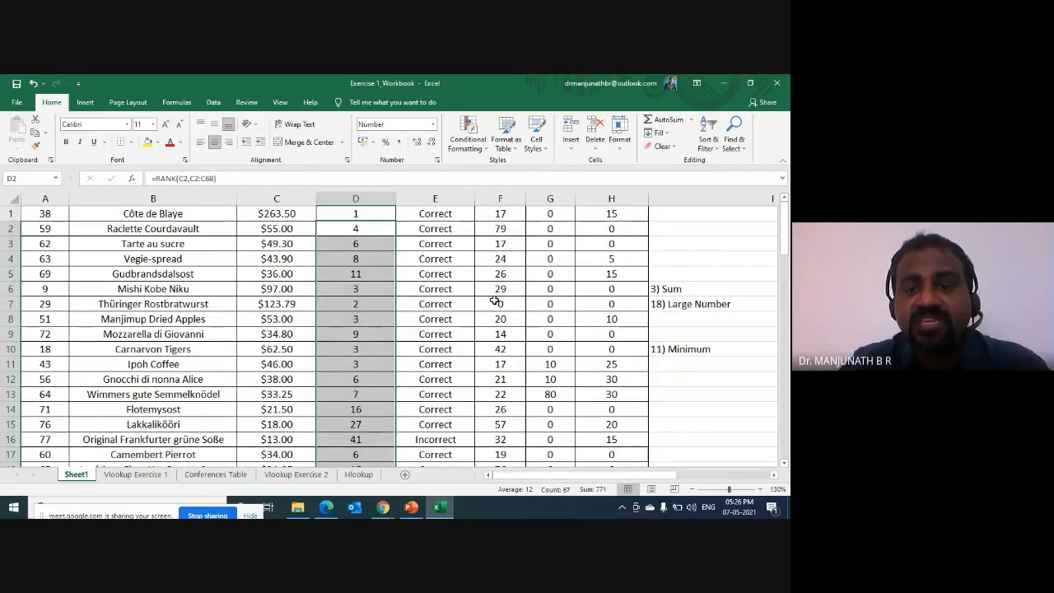
Step: Examine the sorted sheet's first row from the Rank column across to column K
key(Up)
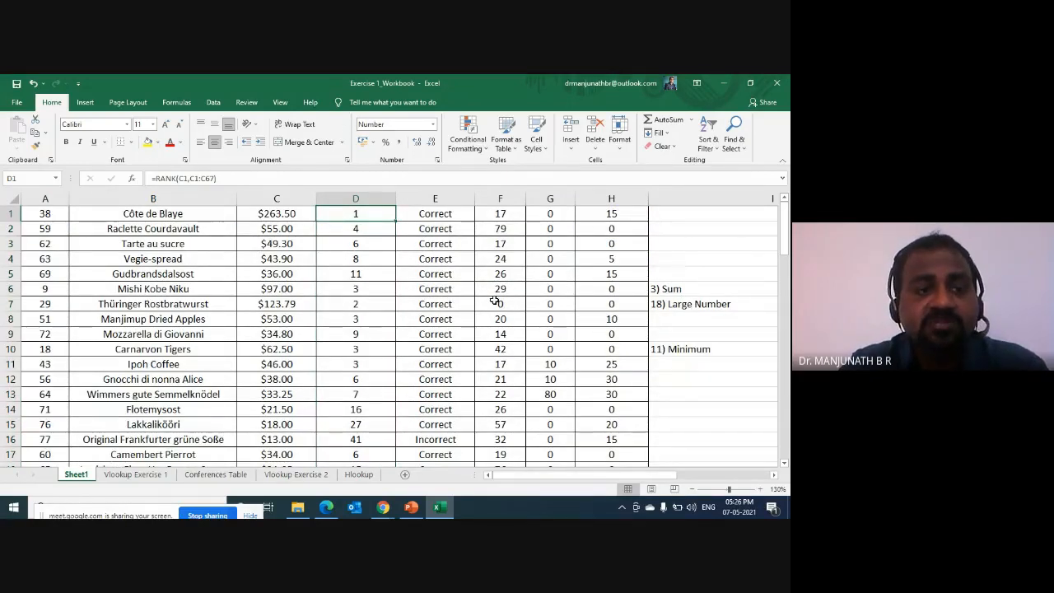
key(Right)
key(Right)
key(Right)
key(Right)
key(Right)
key(Right)
key(Right)
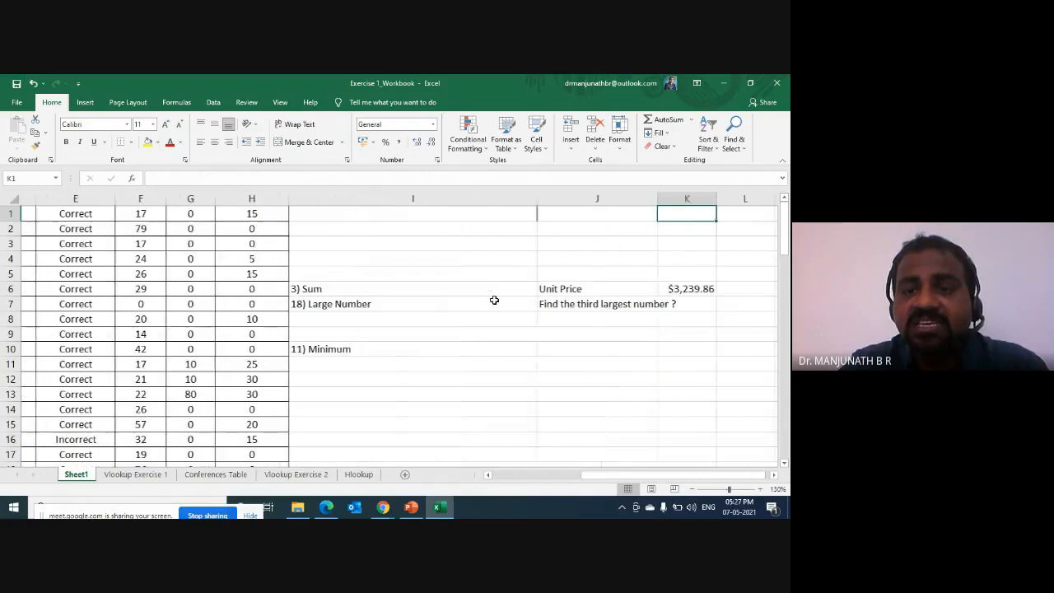
key(Left)
key(Left)
key(Left)
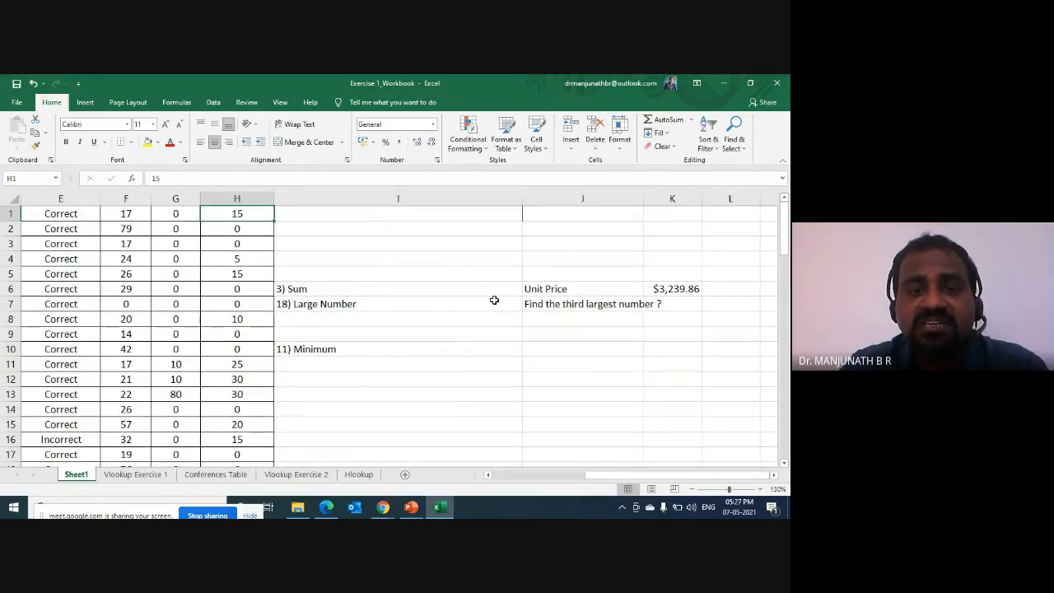
Step: Go down column I past the end of the table to check where the exercise list entries are after sorting
key(Right)
key(Down)
key(Down)
key(Down)
key(Down)
key(Down)
key(Down)
key(Down)
key(Down)
key(Down)
key(Down)
key(Down)
key(Down)
key(Down)
key(Down)
key(Down)
key(Down)
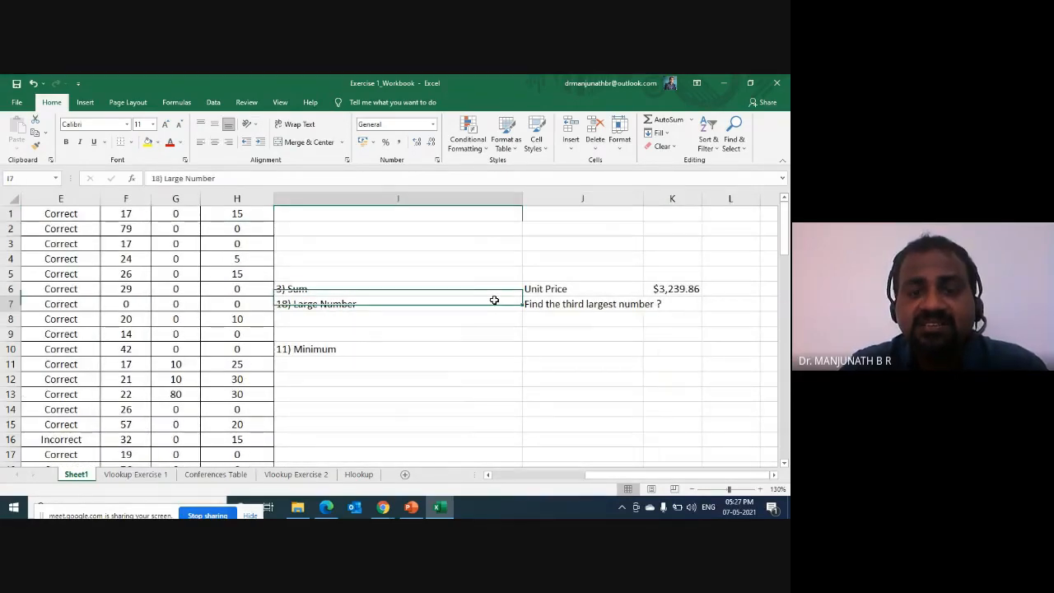
key(Down)
key(Down)
key(Down)
key(Down)
key(Down)
key(Down)
key(Down)
key(Down)
key(Down)
key(Down)
key(Down)
key(Down)
key(Down)
key(Down)
key(Down)
key(Down)
key(Down)
key(Down)
key(Down)
key(Down)
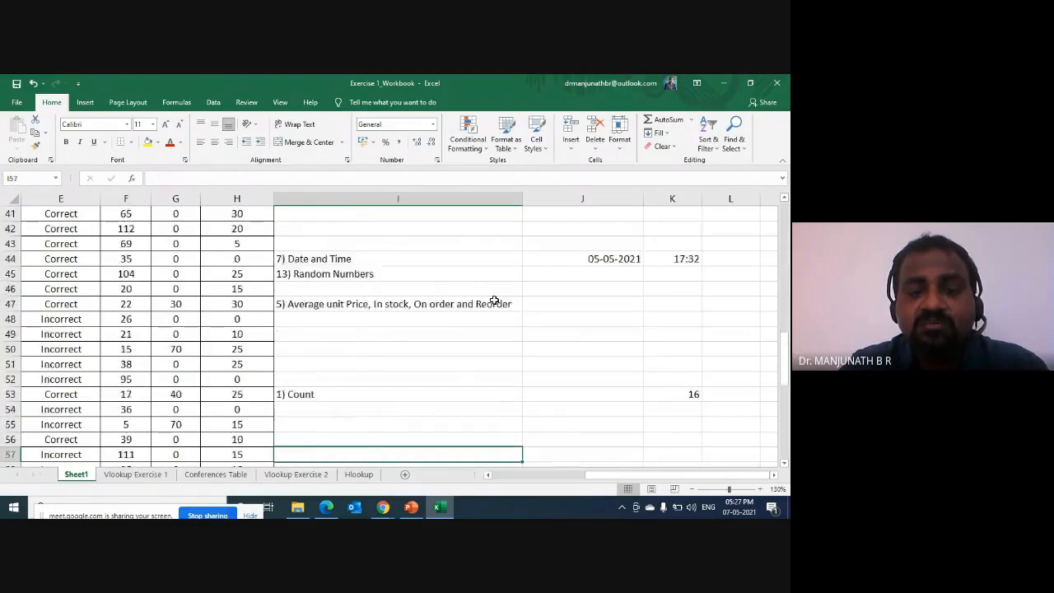
key(Down)
key(Down)
key(Down)
key(Down)
key(Down)
key(Down)
key(Down)
key(Down)
key(Down)
key(Down)
key(Down)
key(Down)
key(Down)
key(Down)
key(Down)
key(Down)
key(Down)
key(Down)
key(Down)
key(Down)
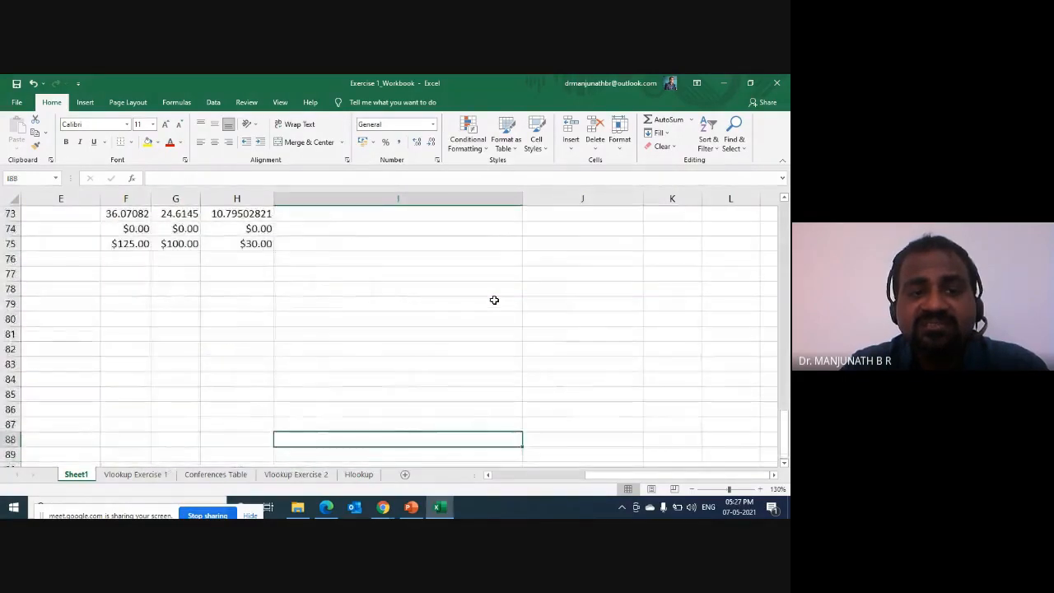
Step: Go back up column I to row 1, checking where the exercise list entries ended up in the sorted rows
key(Up)
key(Up)
key(Up)
key(Up)
key(Up)
key(Up)
key(Up)
key(Up)
key(Up)
key(Up)
key(Up)
key(Up)
key(Up)
key(Up)
key(Up)
key(Up)
key(Up)
key(Up)
key(Up)
key(Up)
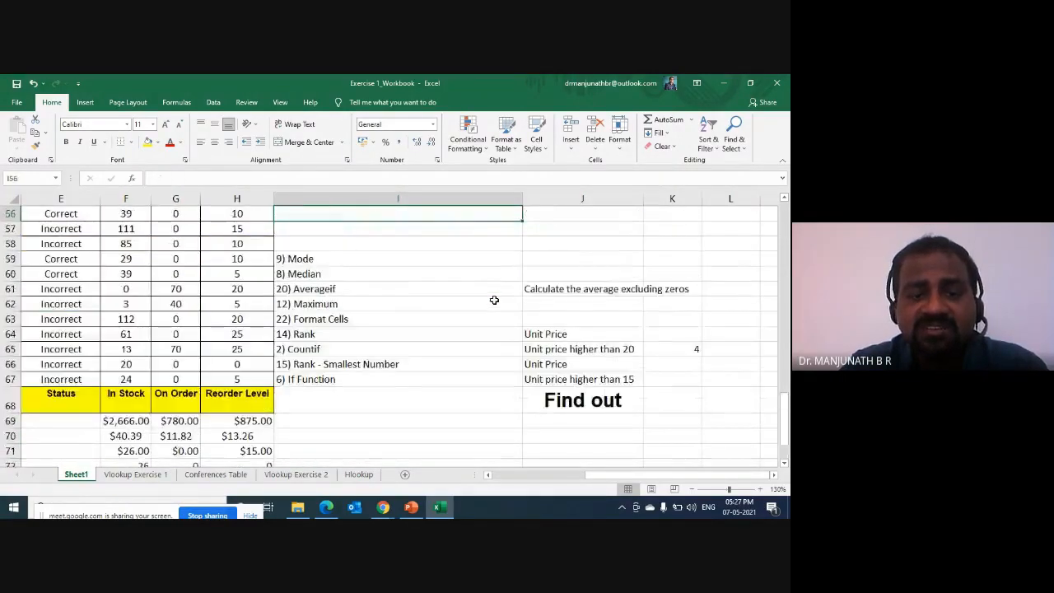
key(Up)
key(Up)
key(Up)
key(Up)
key(Up)
key(Up)
key(Up)
key(Up)
key(Up)
key(Up)
key(Up)
key(Up)
key(Up)
key(Up)
key(Up)
key(Up)
key(Up)
key(Up)
key(Up)
key(Up)
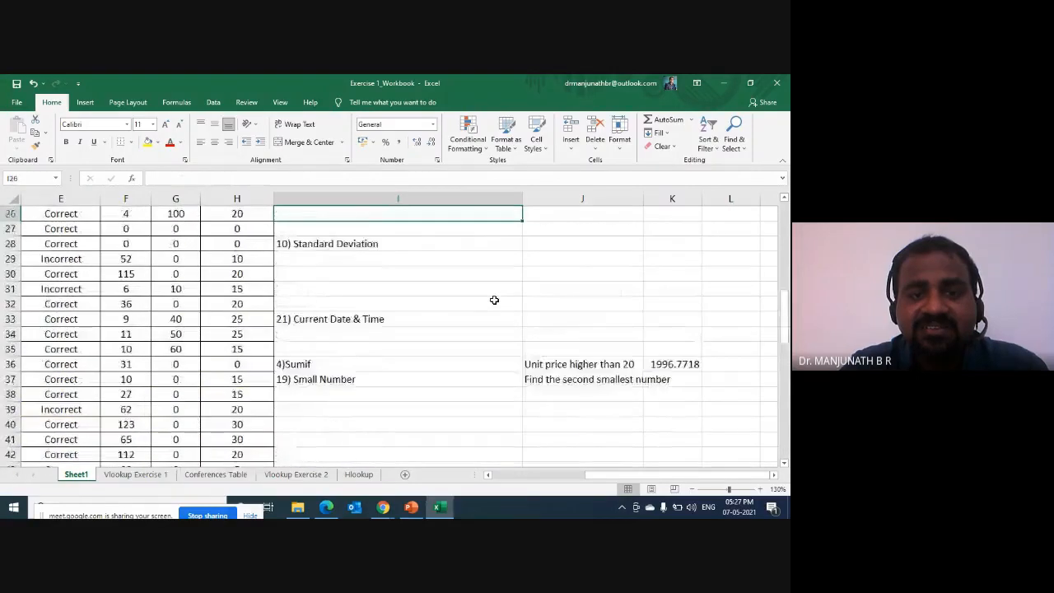
key(Up)
key(Up)
key(Up)
key(Up)
key(Up)
key(Up)
key(Up)
key(Up)
key(Up)
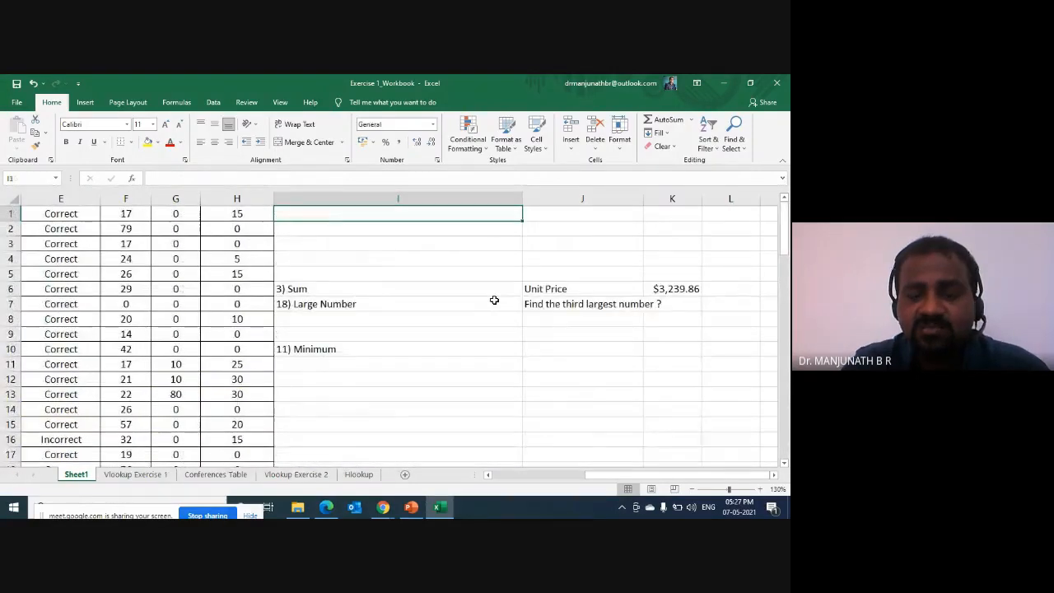
Step: Return to the start of the sheet and examine the sorted ranks going down column D
key(ctrl+Home)
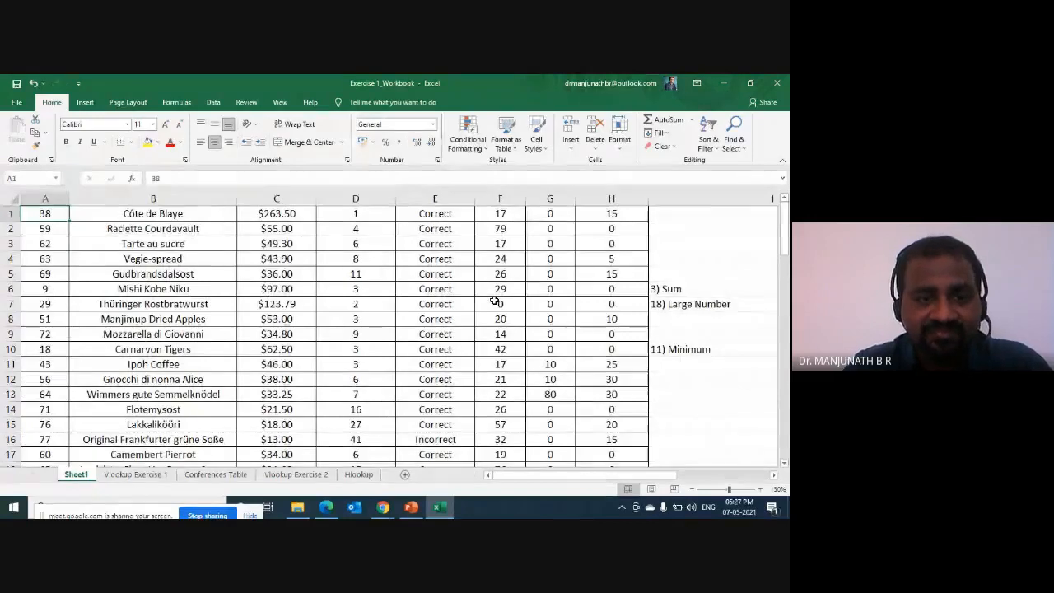
key(Right)
key(Right)
key(Right)
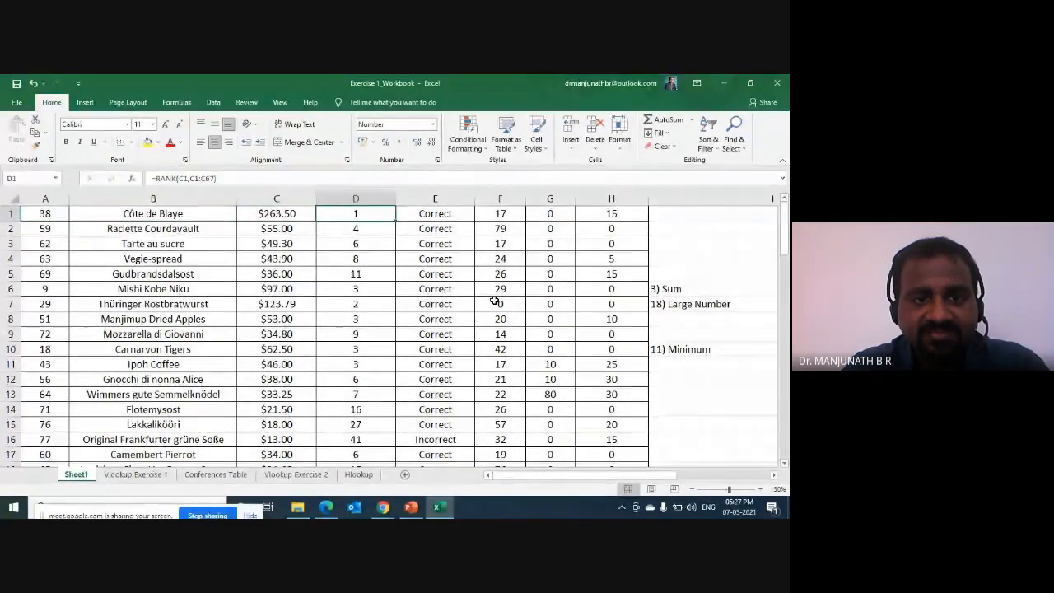
key(Down)
key(Down)
key(Down)
key(Down)
key(Down)
key(Down)
key(Down)
key(Down)
key(Down)
key(Down)
key(Down)
key(Down)
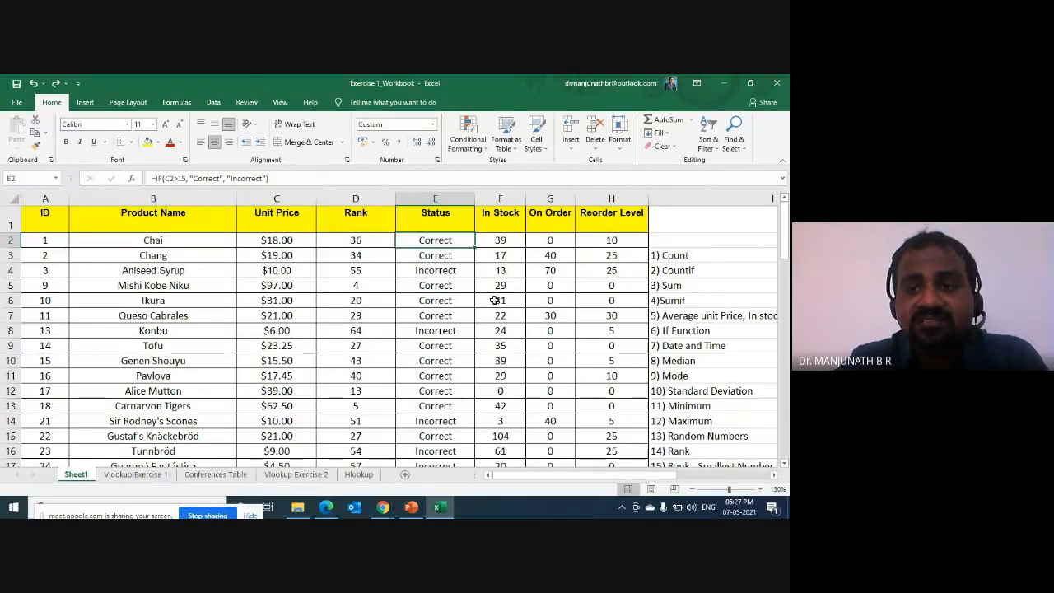
Step: Sort the ranks D2:D68 from smallest to largest again, expanding the selection to the neighbouring data
click(362, 239)
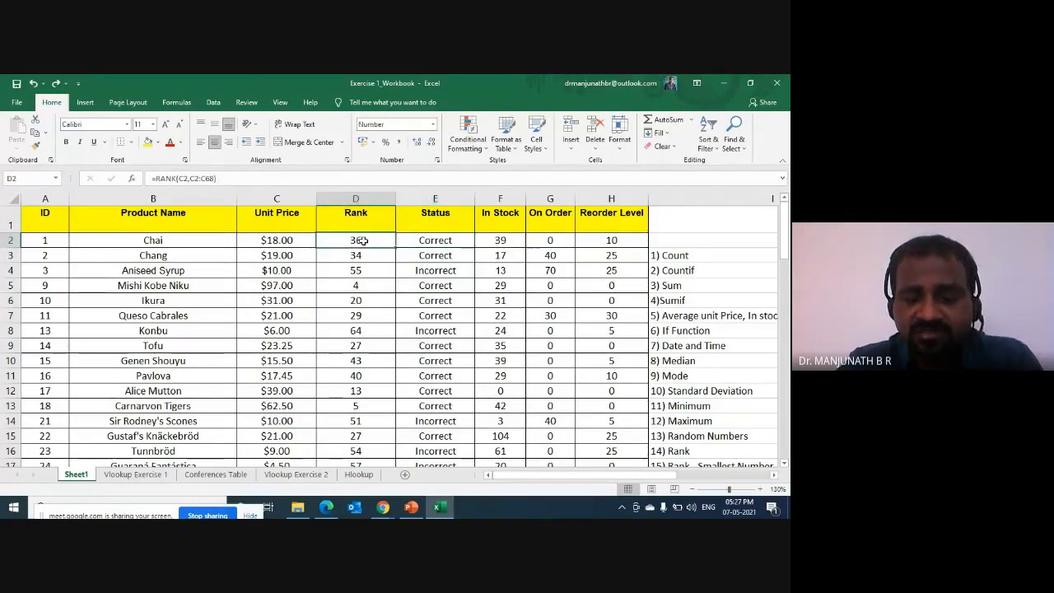
key(ctrl+shift+Down)
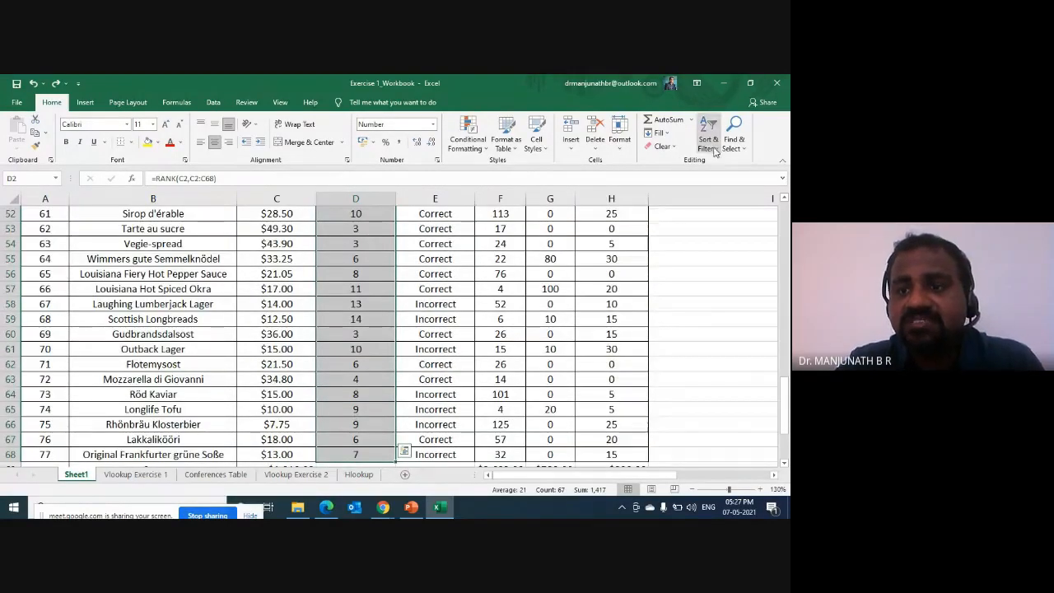
click(714, 150)
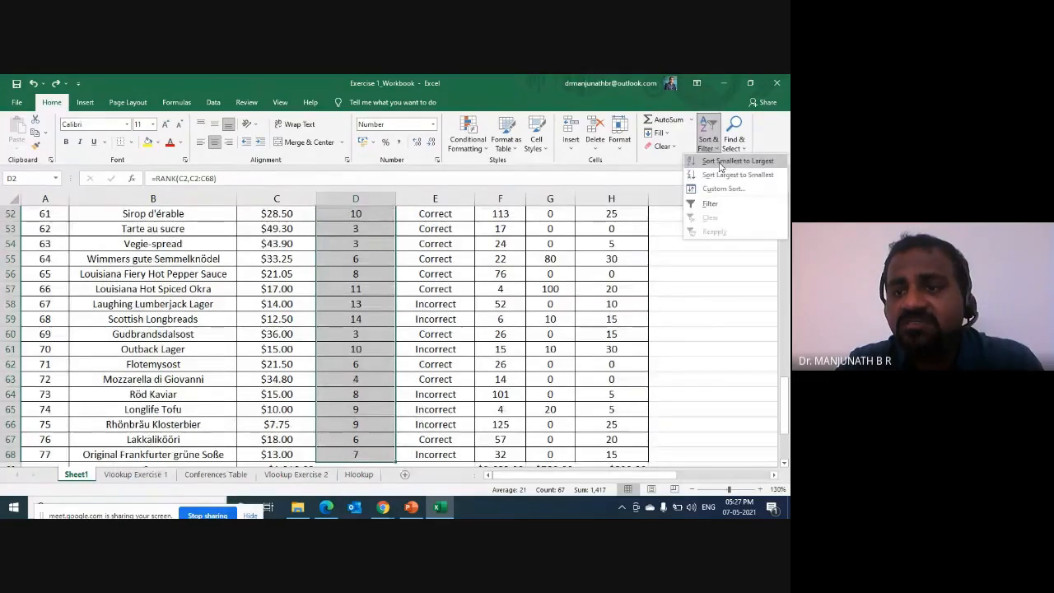
click(720, 166)
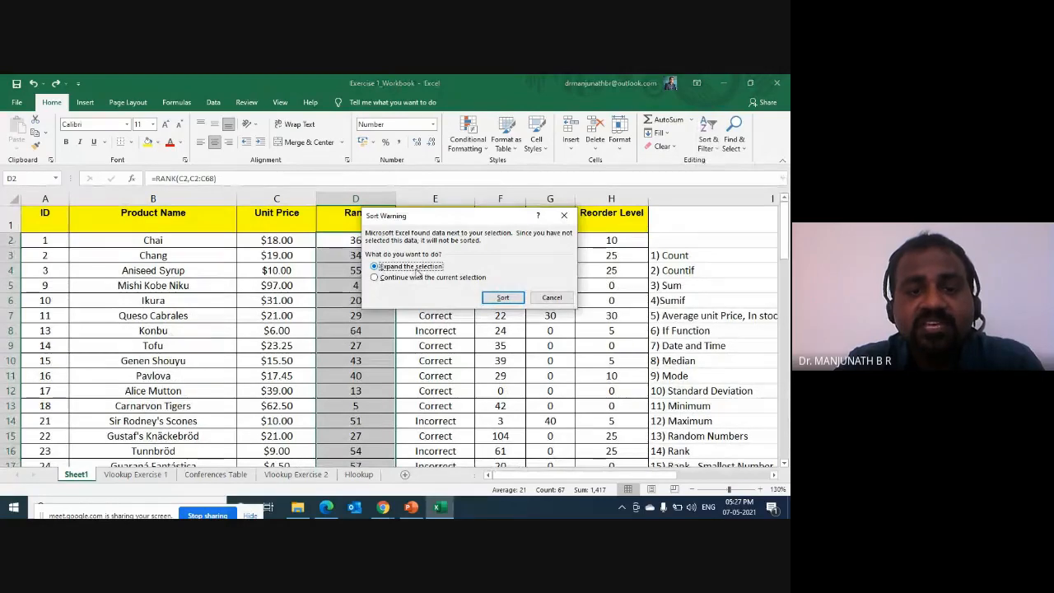
click(502, 298)
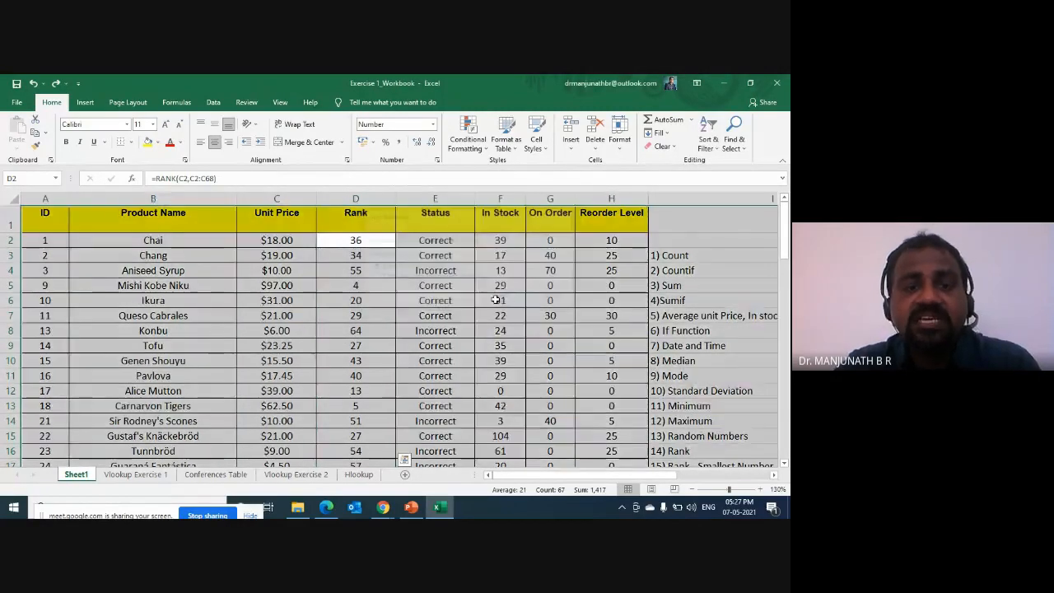
Step: Examine the re-sorted ranks and their RANK formulas from D1 down to D8
key(Up)
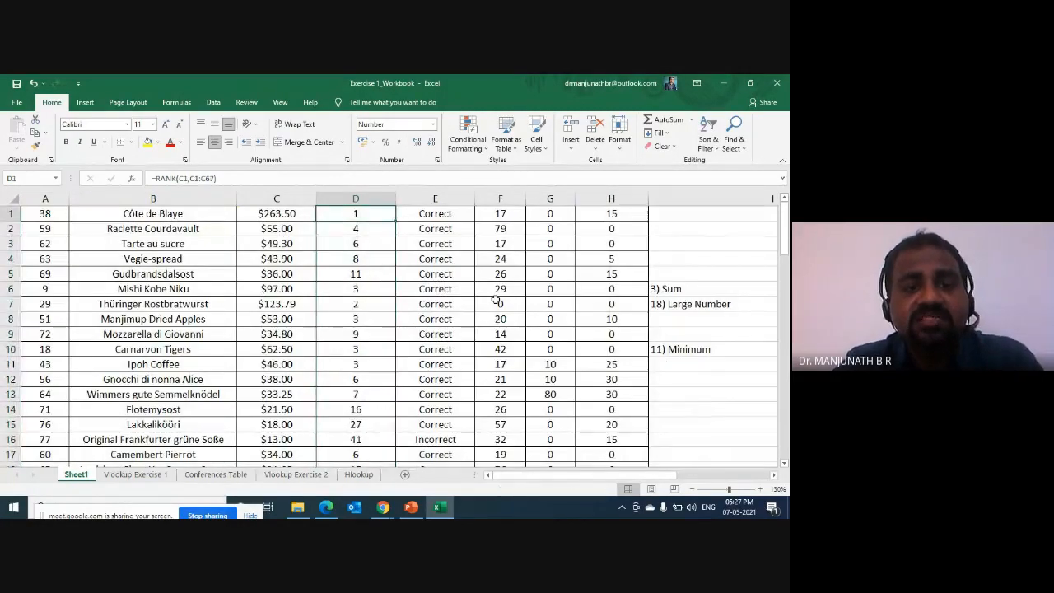
key(Down)
key(Down)
key(Down)
key(Down)
key(Down)
key(Down)
key(Down)
key(Down)
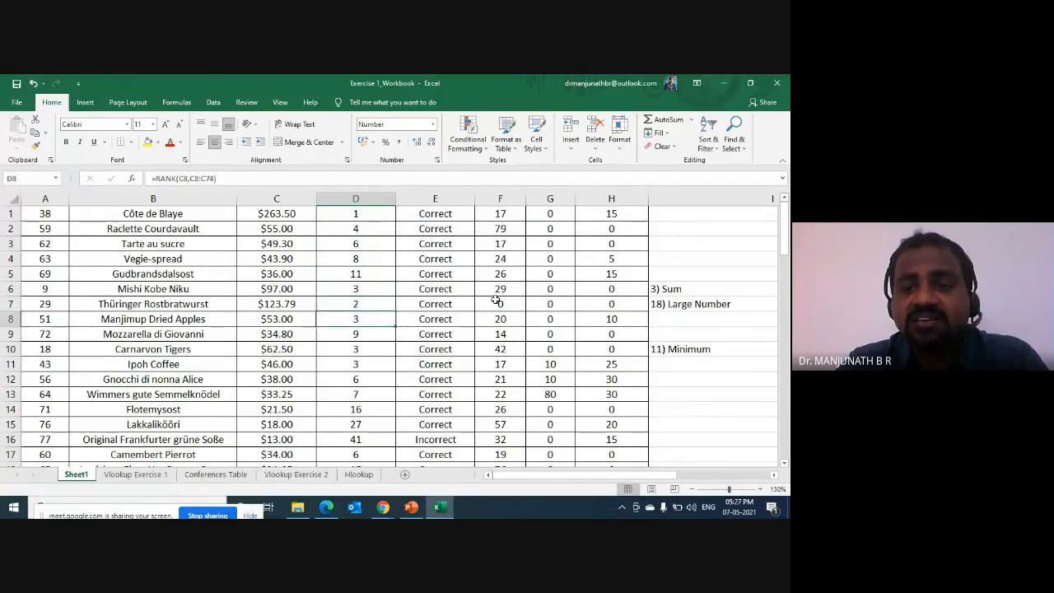
Step: Look across row 9 from the Rank column to column K and back to the product's ID and rank
key(Right)
key(Right)
key(Right)
key(Right)
key(Right)
key(Right)
key(Right)
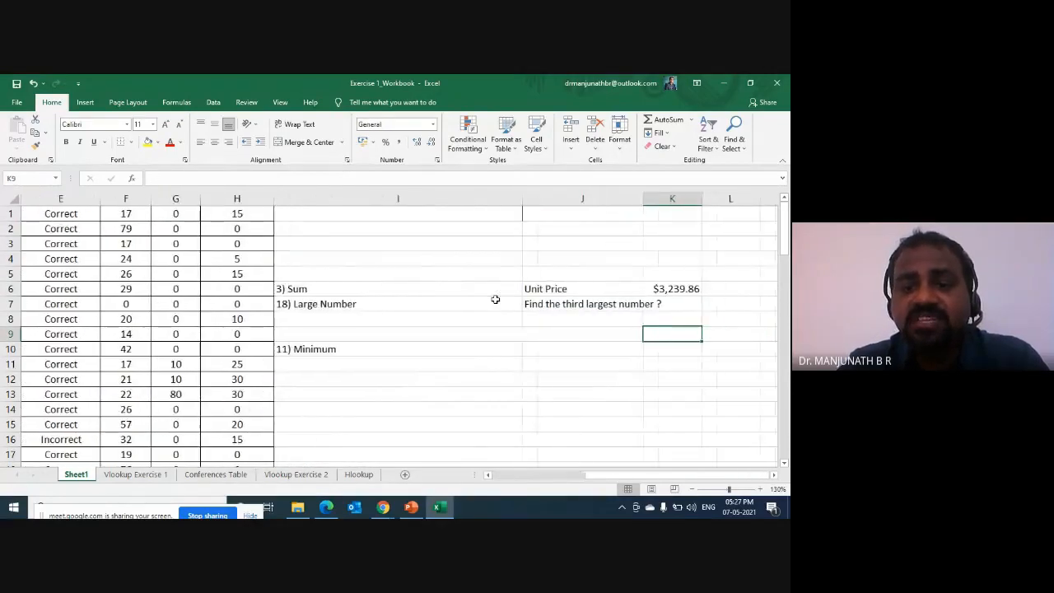
key(Left)
key(Left)
key(Left)
key(Left)
key(Left)
key(Left)
key(Left)
key(Left)
key(Left)
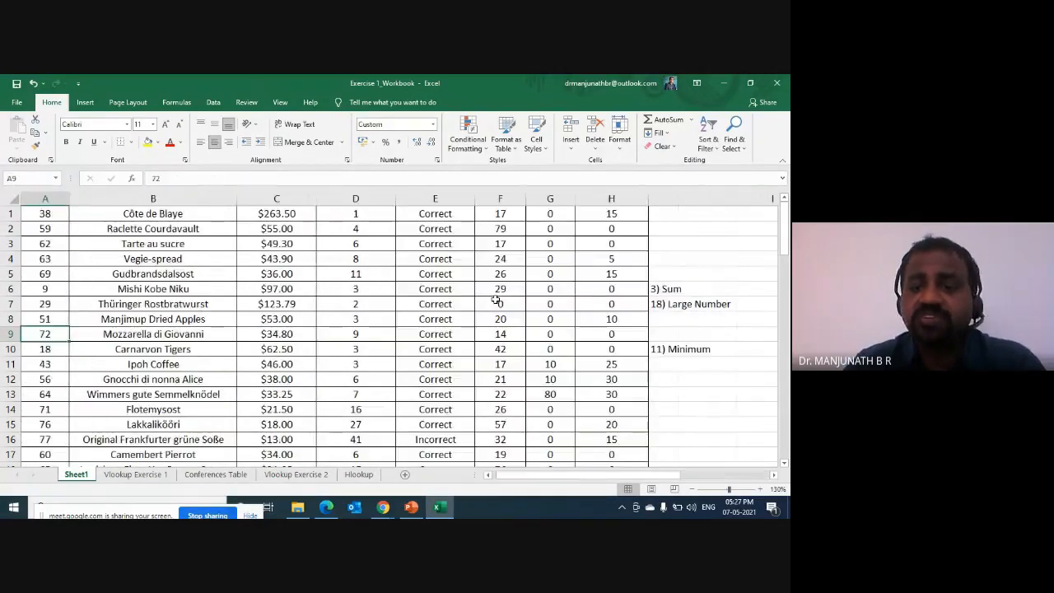
key(Right)
key(Right)
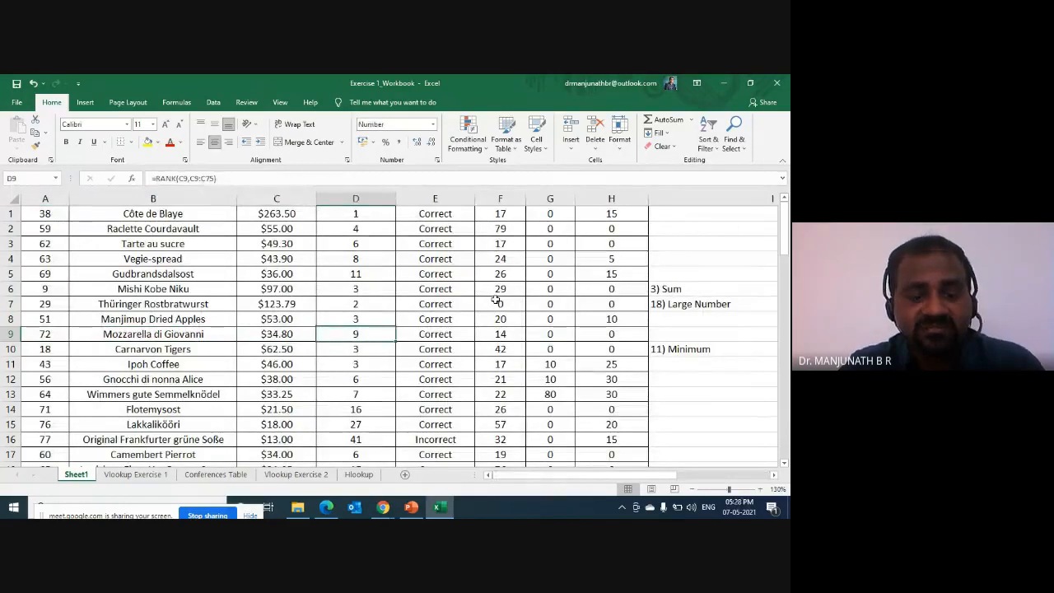
Step: Undo the rank sort and turn on filters for the table's header row
key(ctrl+z)
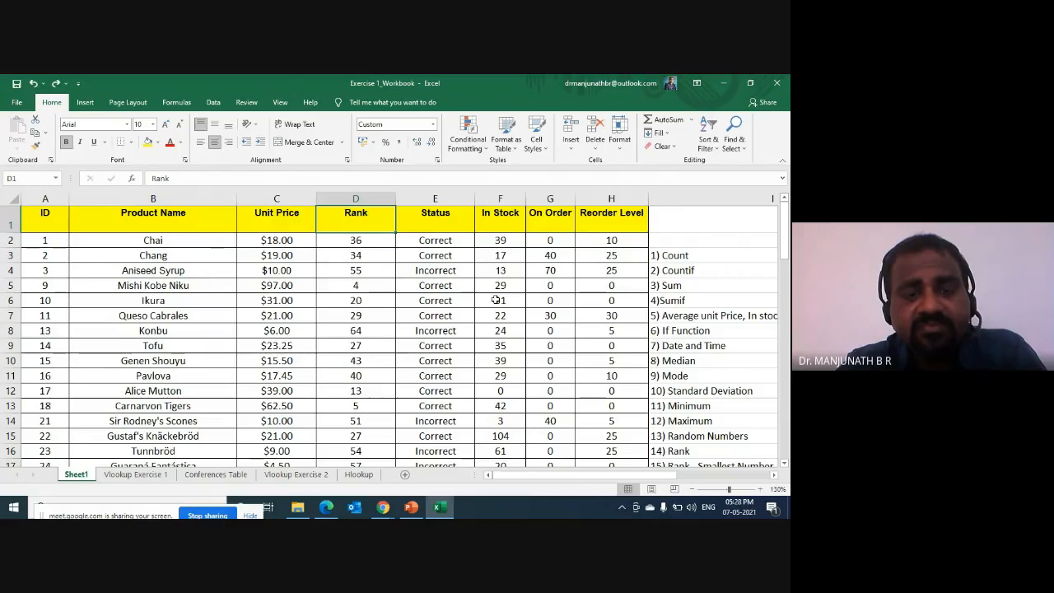
key(ctrl+shift+l)
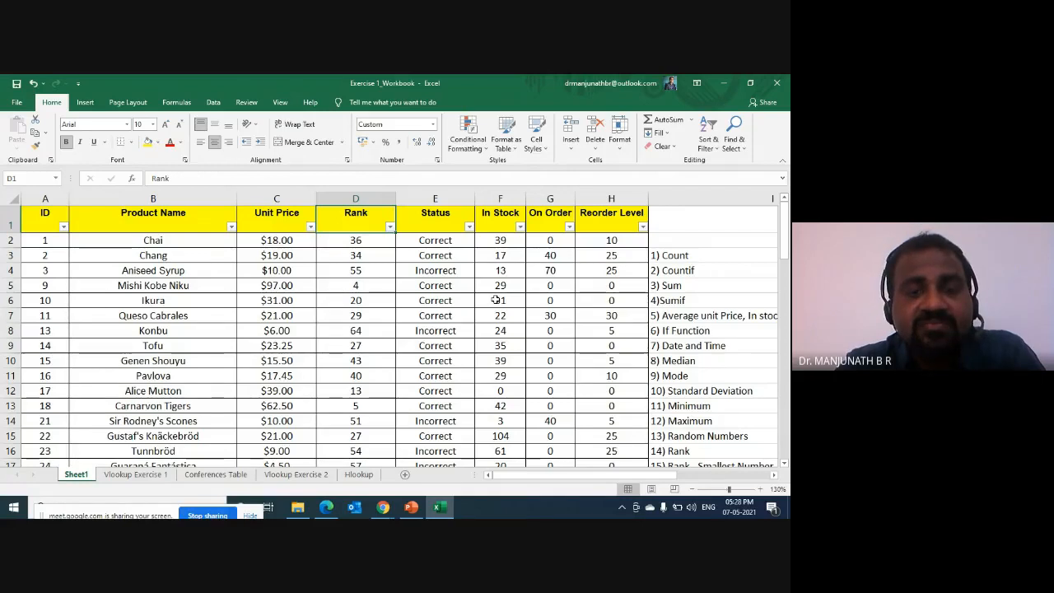
Step: Open the Rank column's filter options and deselect all rank values
key(alt+Down)
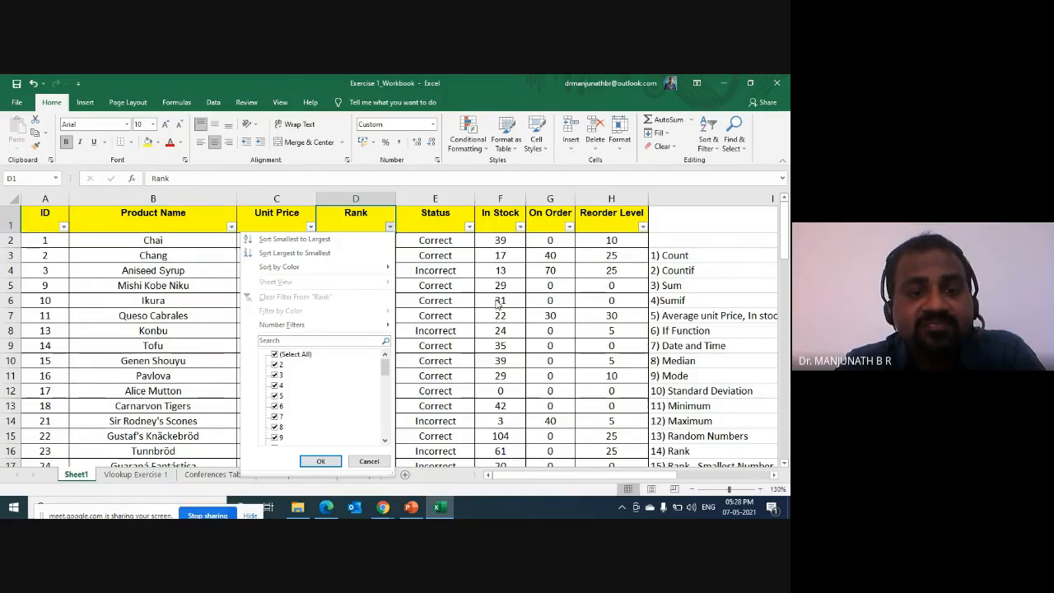
key(Down)
key(Down)
key(Down)
key(Down)
key(Down)
key(Down)
key(Down)
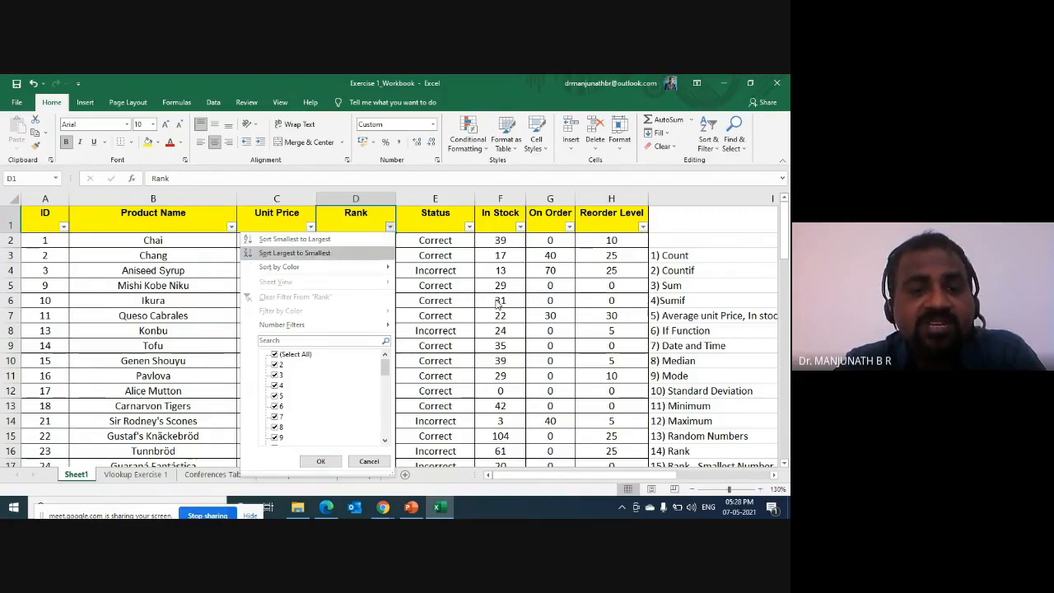
key(Down)
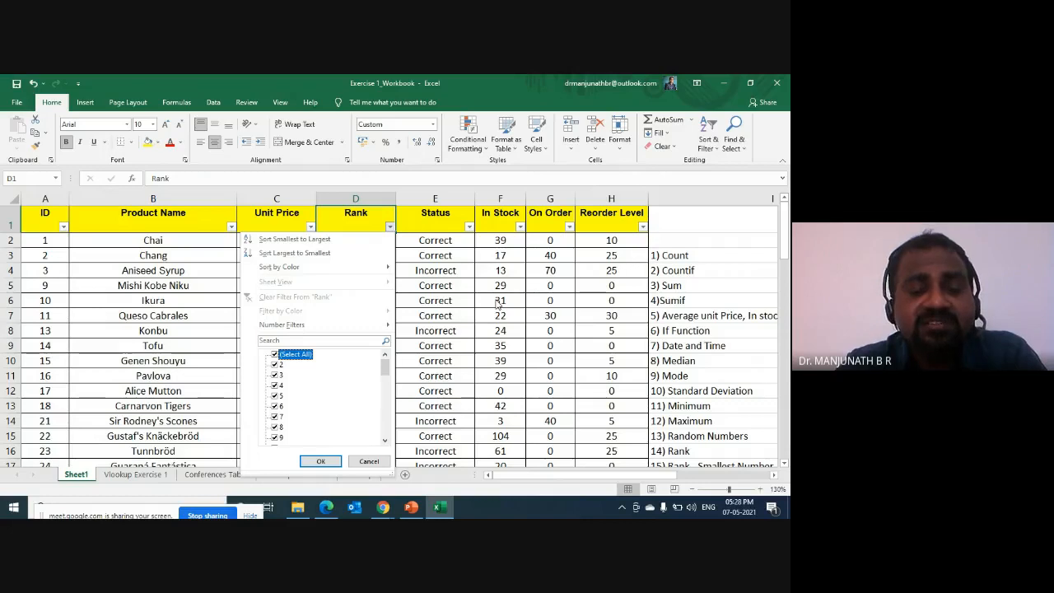
key(space)
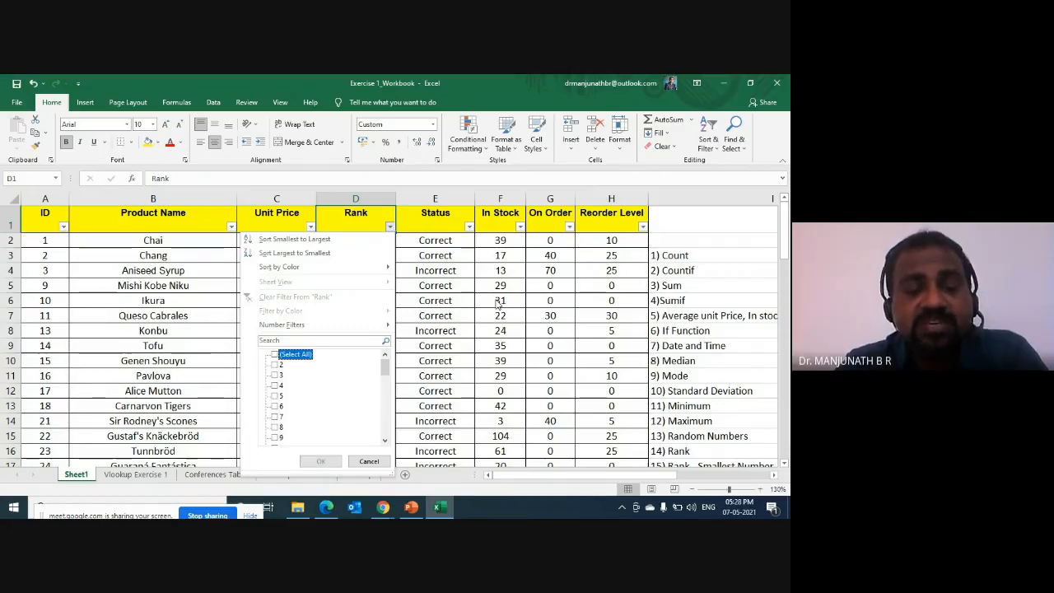
Step: Look through the rank values in the filter list down to (Blanks) and back, then close it without applying a filter
key(Down)
key(Down)
key(Down)
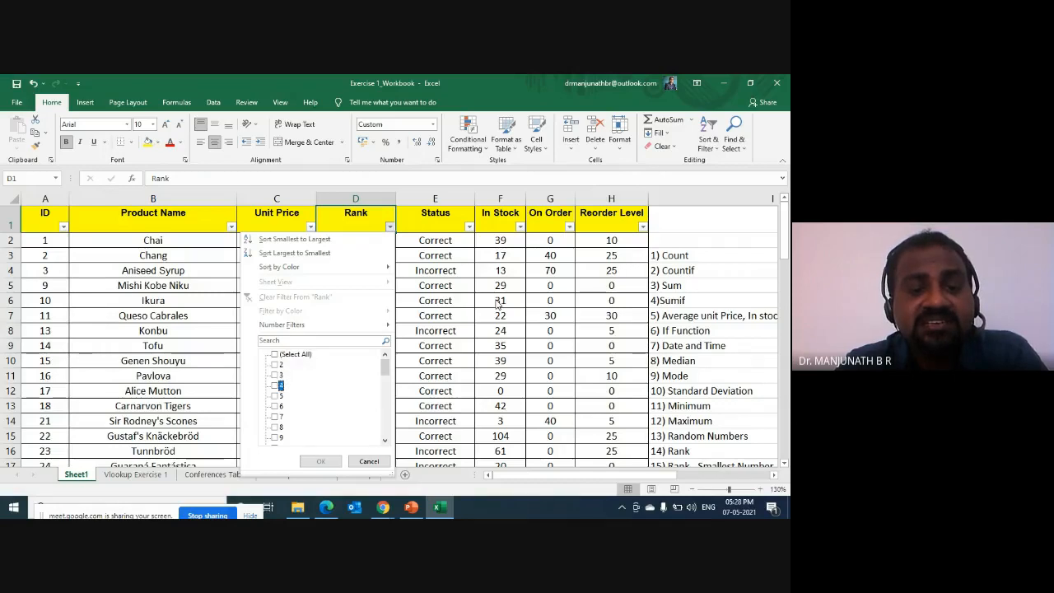
key(Down)
key(Down)
key(Down)
key(Down)
key(Down)
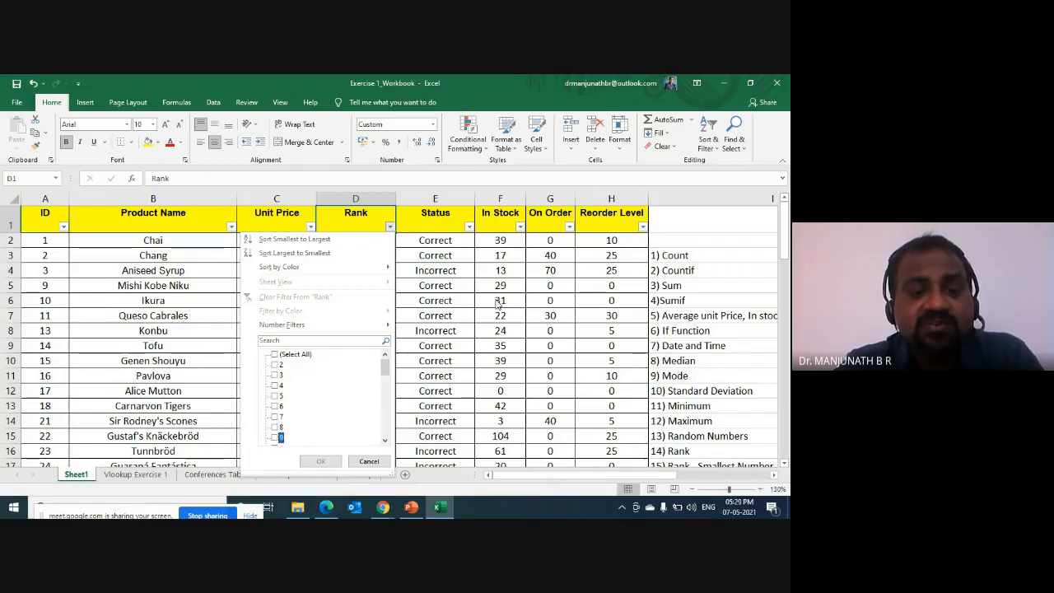
key(Down)
key(Down)
key(Down)
key(Down)
key(Down)
key(Down)
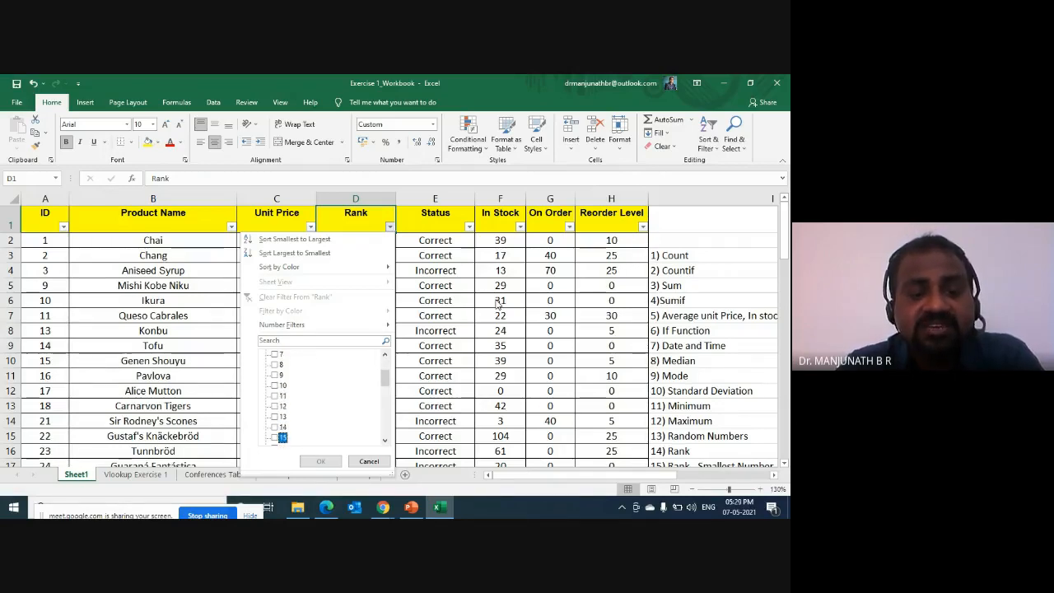
key(Down)
key(Down)
key(Down)
key(Down)
key(Down)
key(Down)
key(Down)
key(Down)
key(Down)
key(Down)
key(Down)
key(Down)
key(Down)
key(Down)
key(Down)
key(Down)
key(Down)
key(Down)
key(Down)
key(Down)
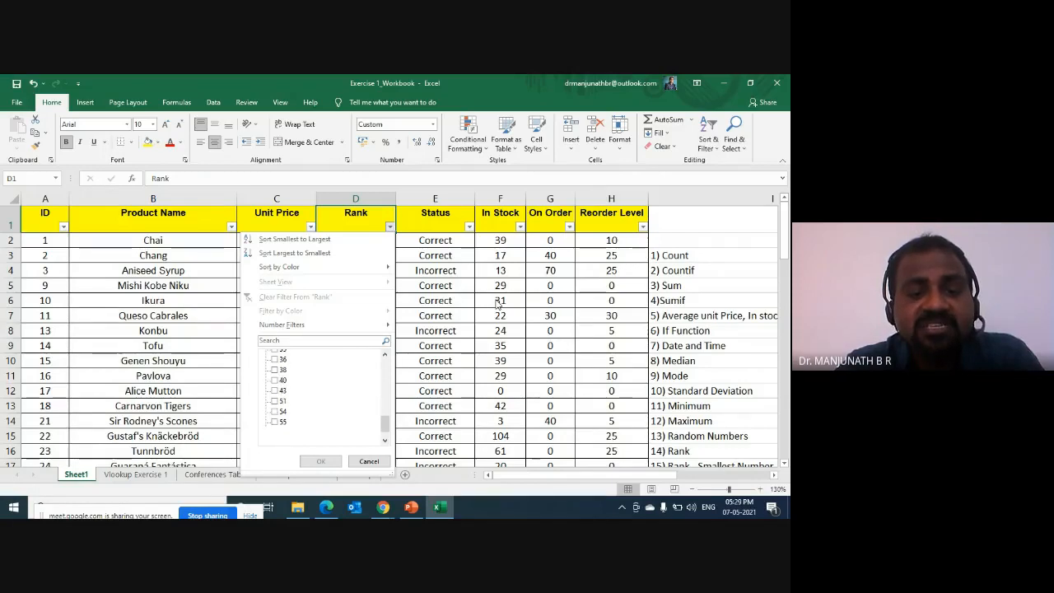
key(Down)
key(Down)
key(Down)
key(Down)
key(Down)
key(Down)
key(Down)
key(Down)
key(Up)
key(Up)
key(Up)
key(Up)
key(Up)
key(Up)
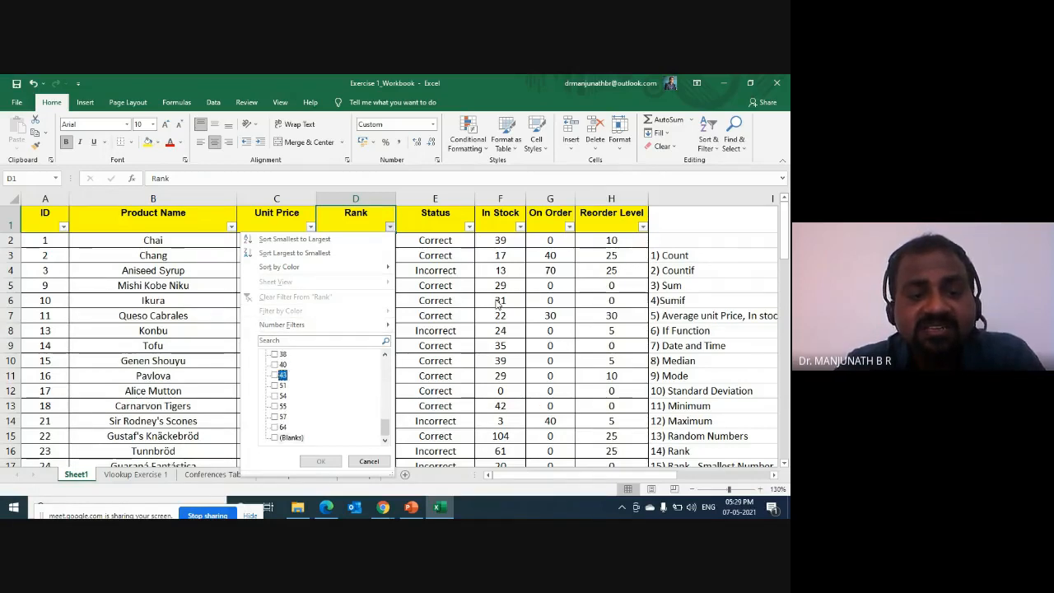
key(Up)
key(Up)
key(Up)
key(Up)
key(Up)
key(Up)
key(Up)
key(Up)
key(Up)
key(Up)
key(Up)
key(Up)
key(Up)
key(Up)
key(Up)
key(Up)
key(Up)
key(Up)
key(Up)
key(Up)
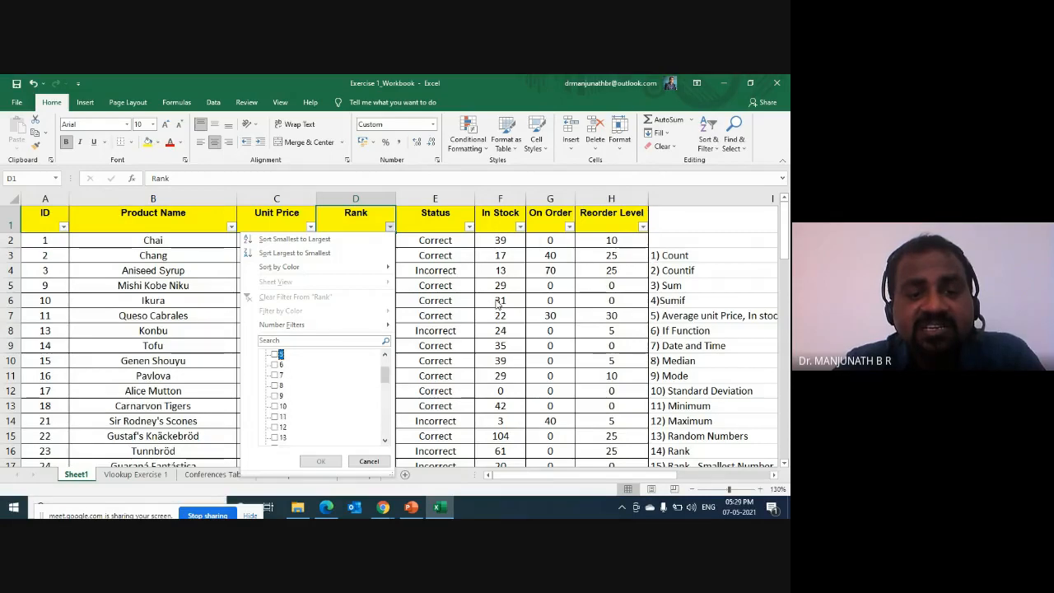
key(Up)
key(Up)
key(Up)
key(Up)
key(Up)
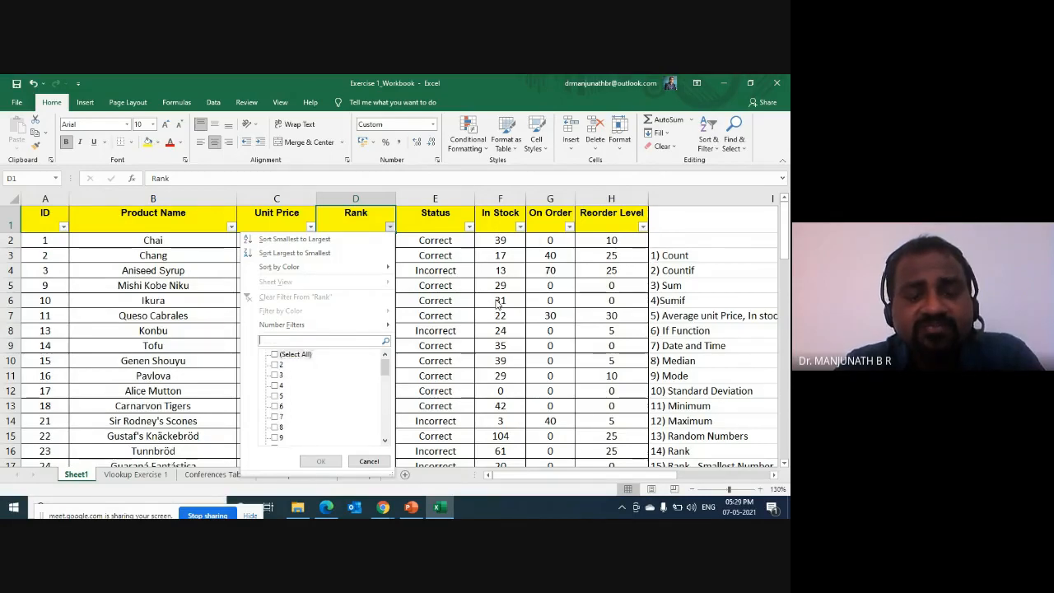
key(Up)
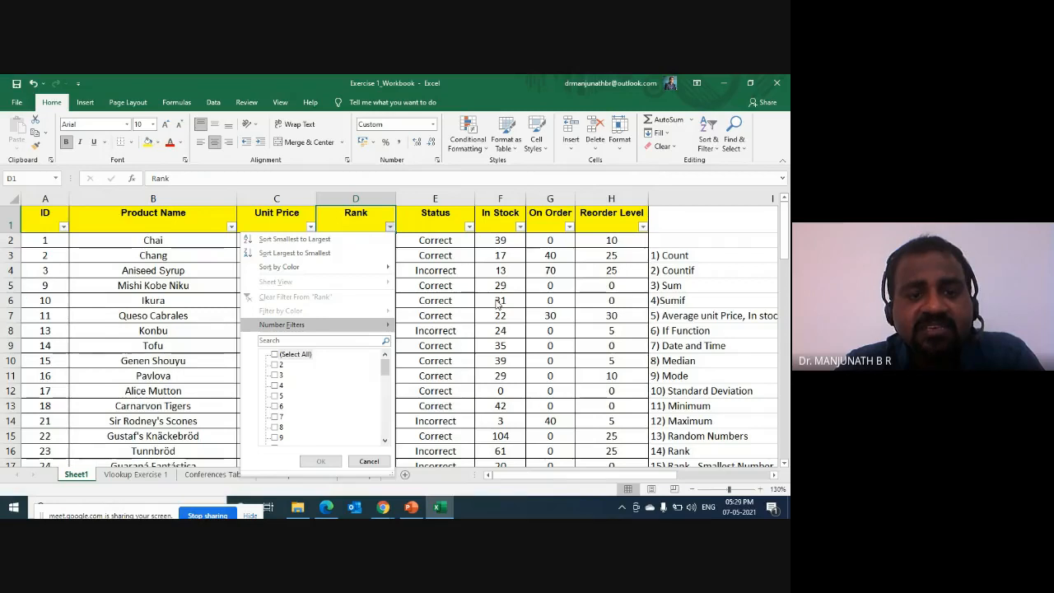
key(Escape)
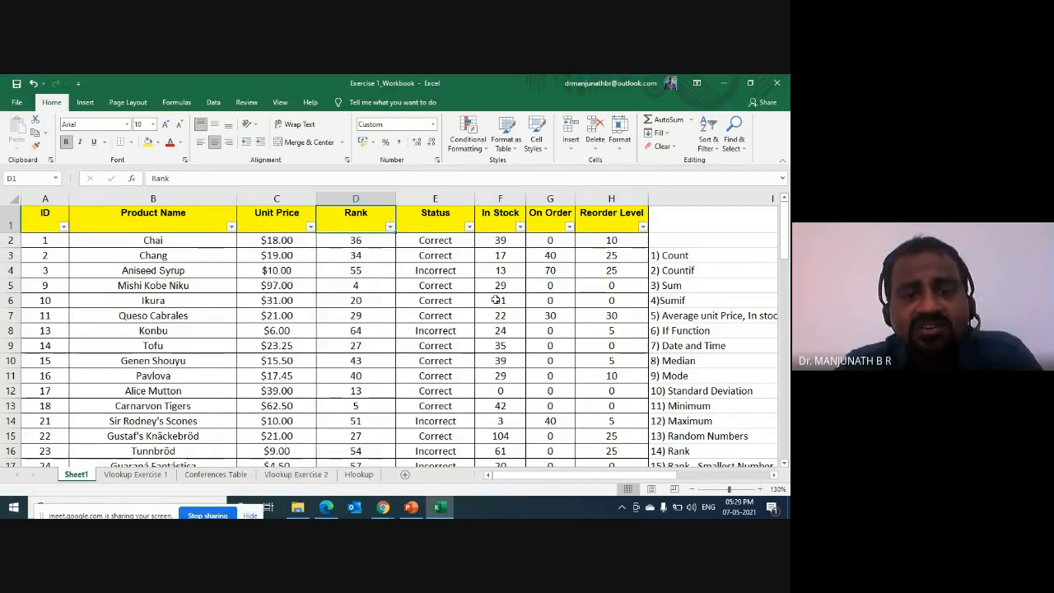
Step: Check the start of the Rank filter list again and examine the RANK formula's references in D2
key(alt+Down)
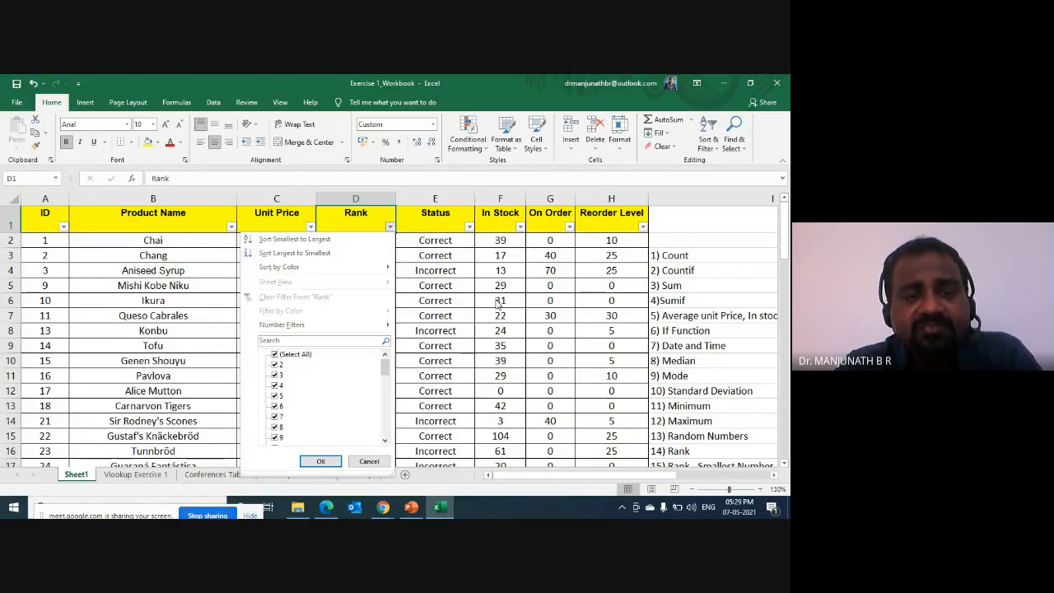
key(Escape)
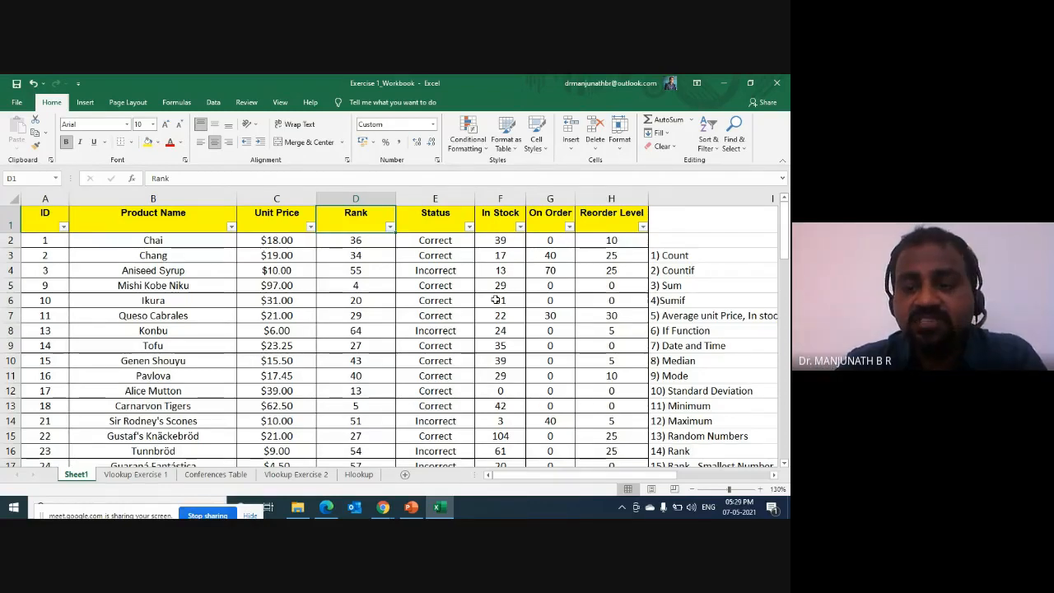
key(Down)
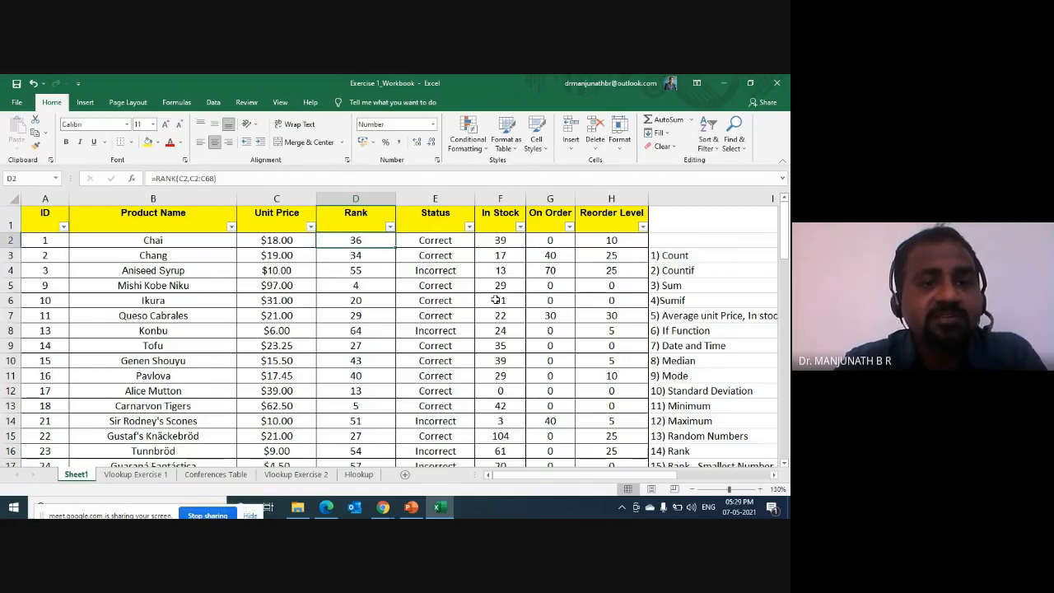
key(F2)
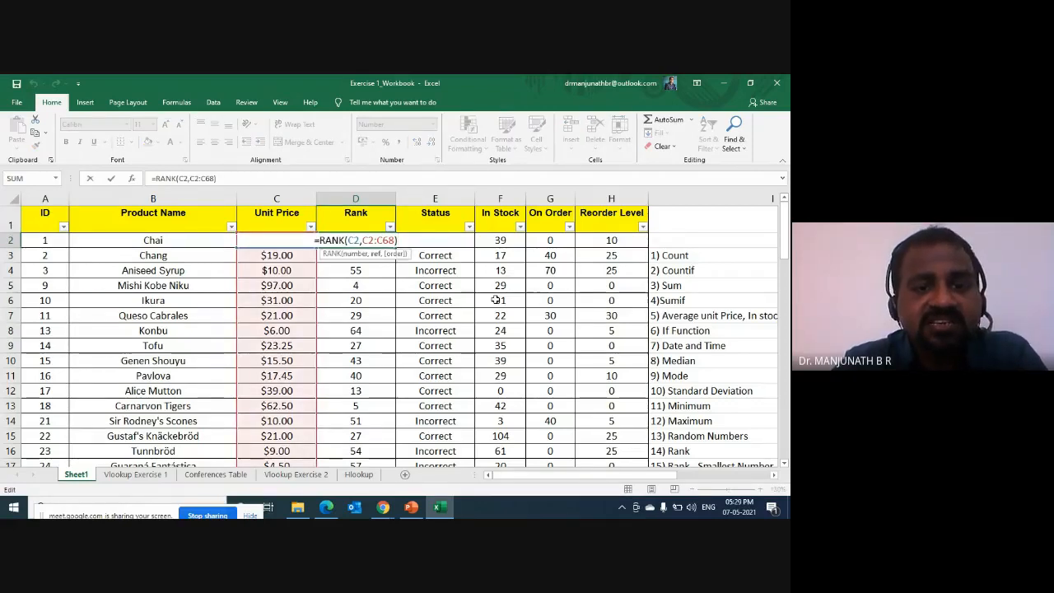
key(ctrl+Return)
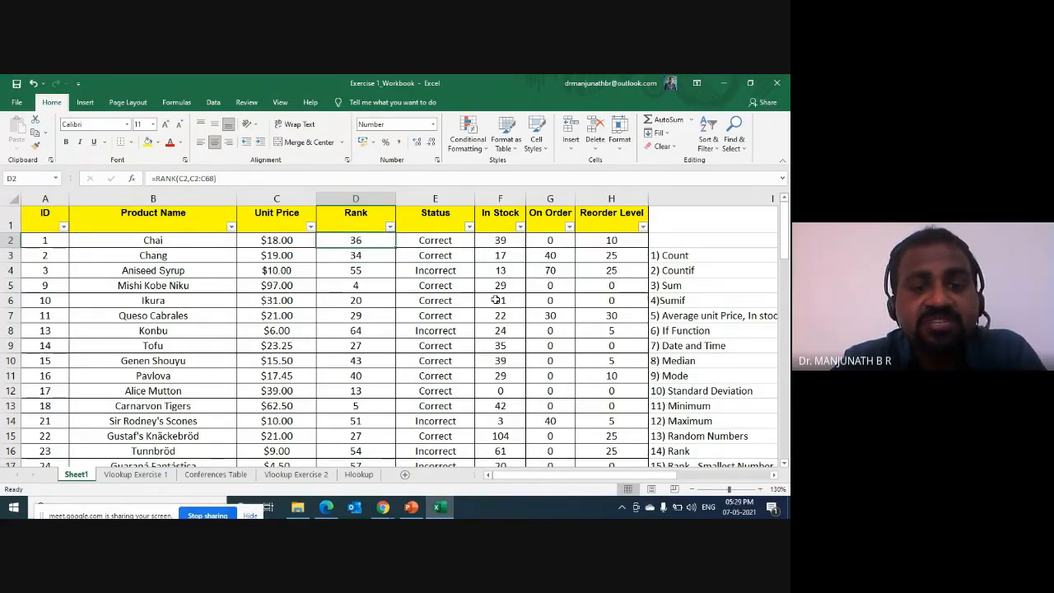
Step: Make the range in D2's RANK formula absolute as $C$2:$C$68
key(F2)
key(shift+Left)
key(shift+Left)
key(shift+Left)
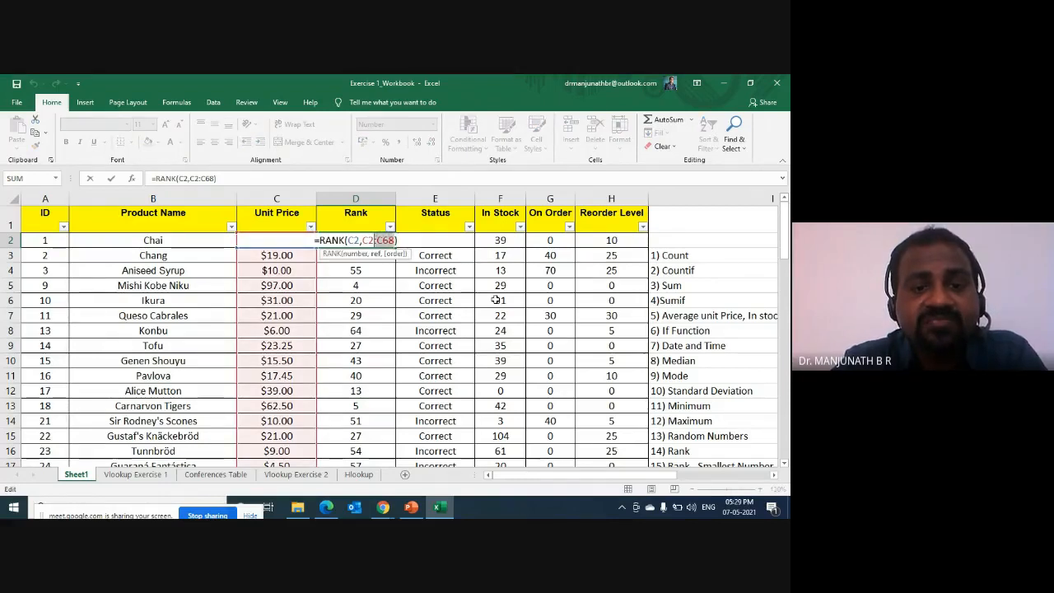
key(shift+Left)
key(shift+Left)
key(F4)
key(Return)
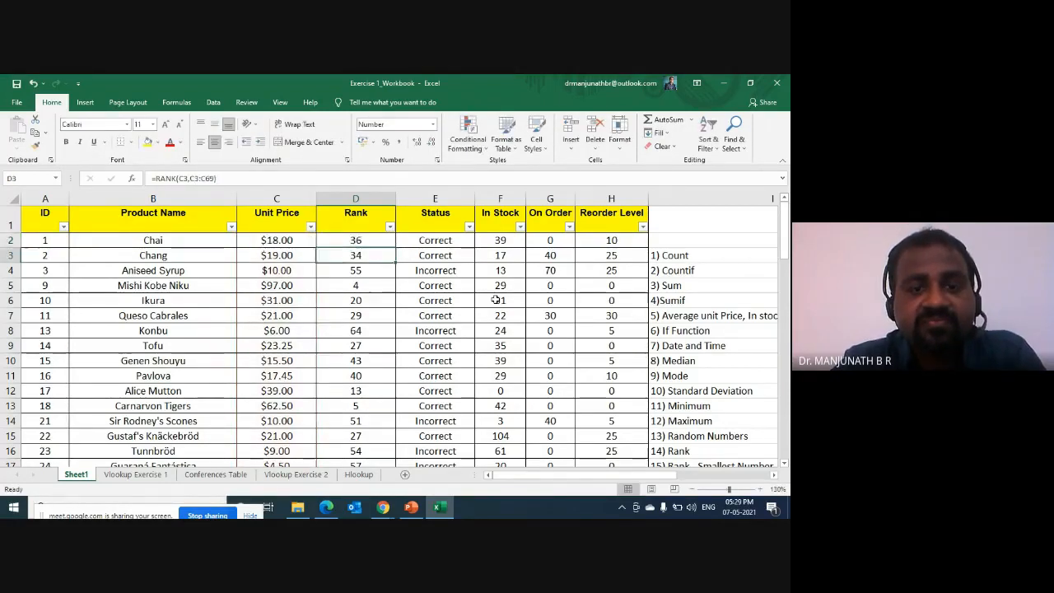
Step: Fill D2's formula down the Rank column to row 68 and check the rank values in the column's filter list
key(Up)
key(ctrl+shift+Down)
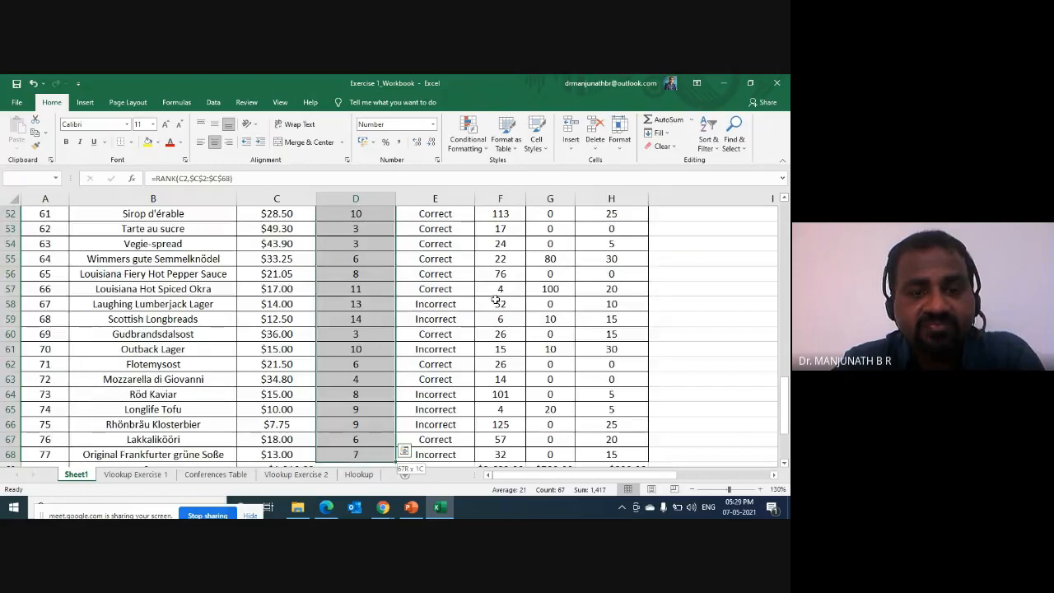
key(ctrl+d)
key(ctrl+Up)
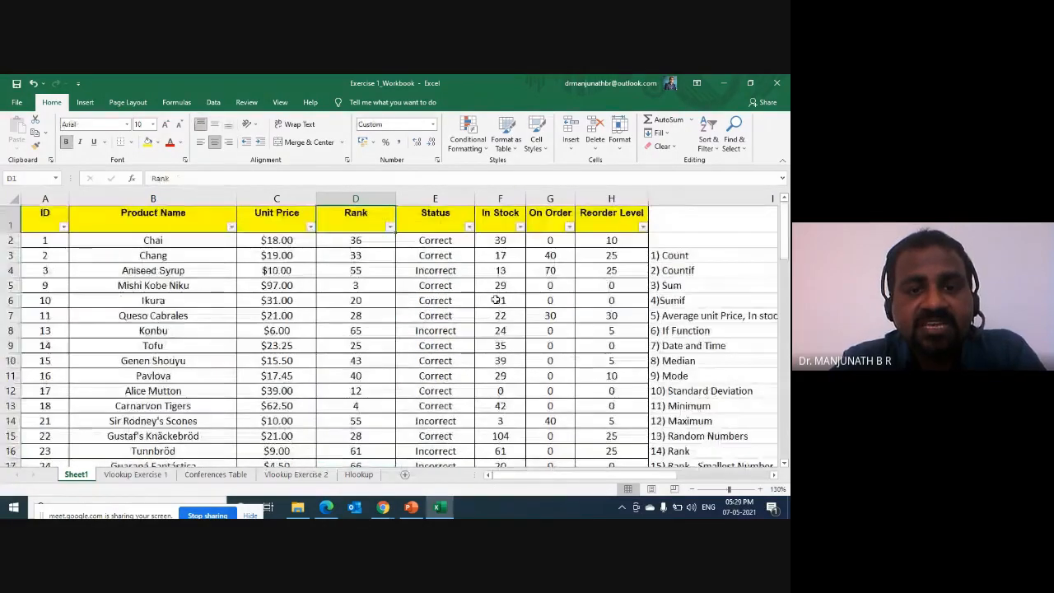
key(alt+Down)
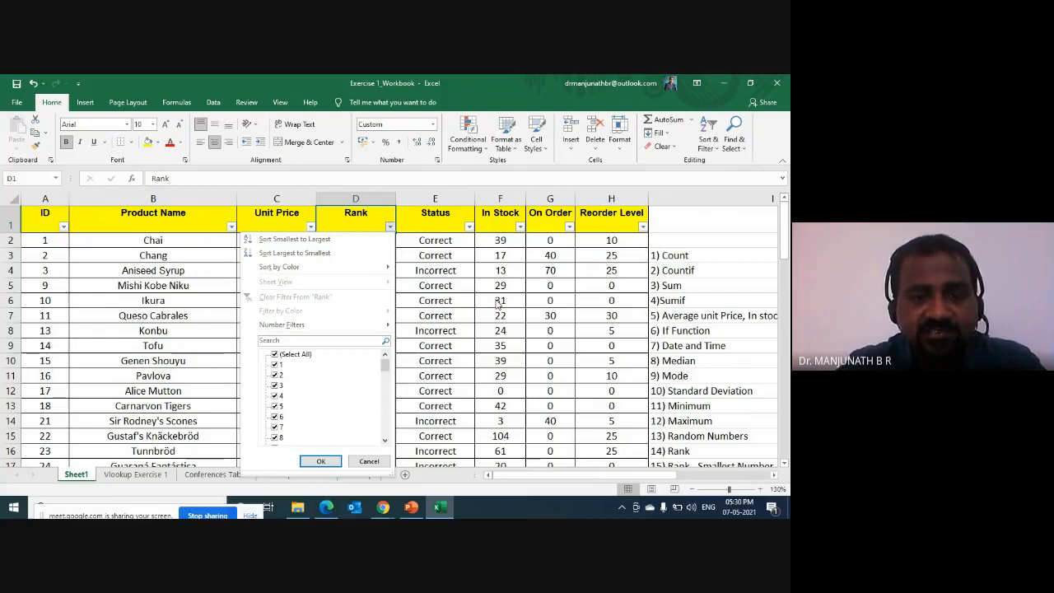
key(Escape)
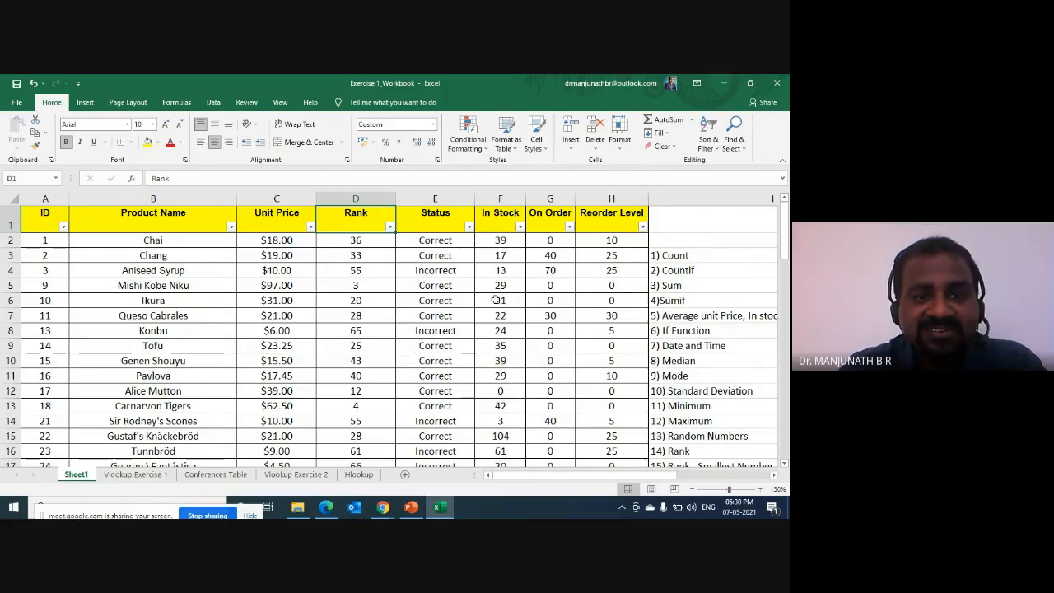
Step: Undo the Rank column fill and the absolute range in D2, and check the rank values in the filter list again
key(Down)
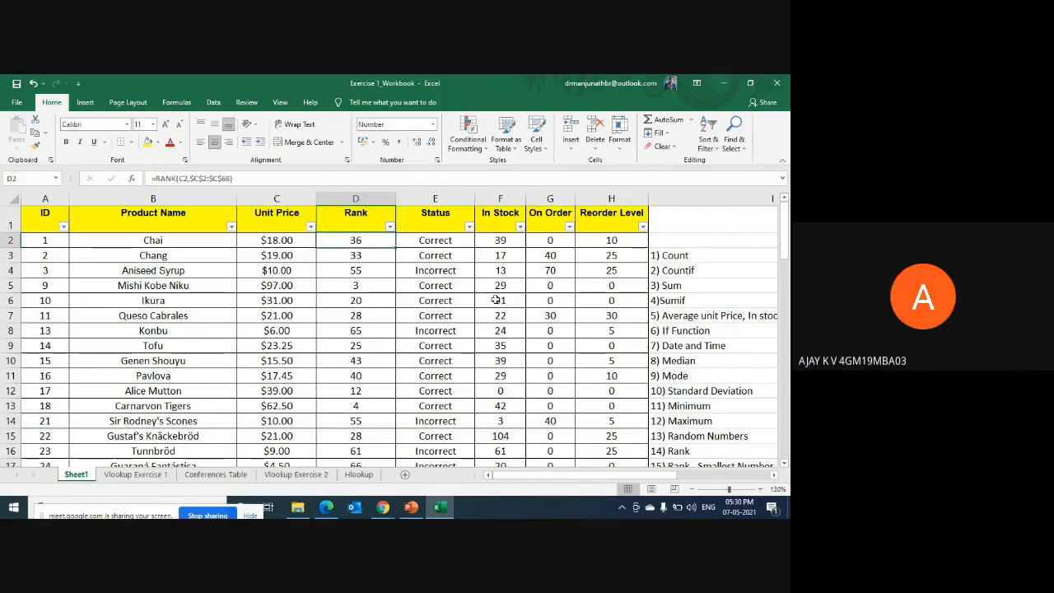
key(ctrl+z)
key(Down)
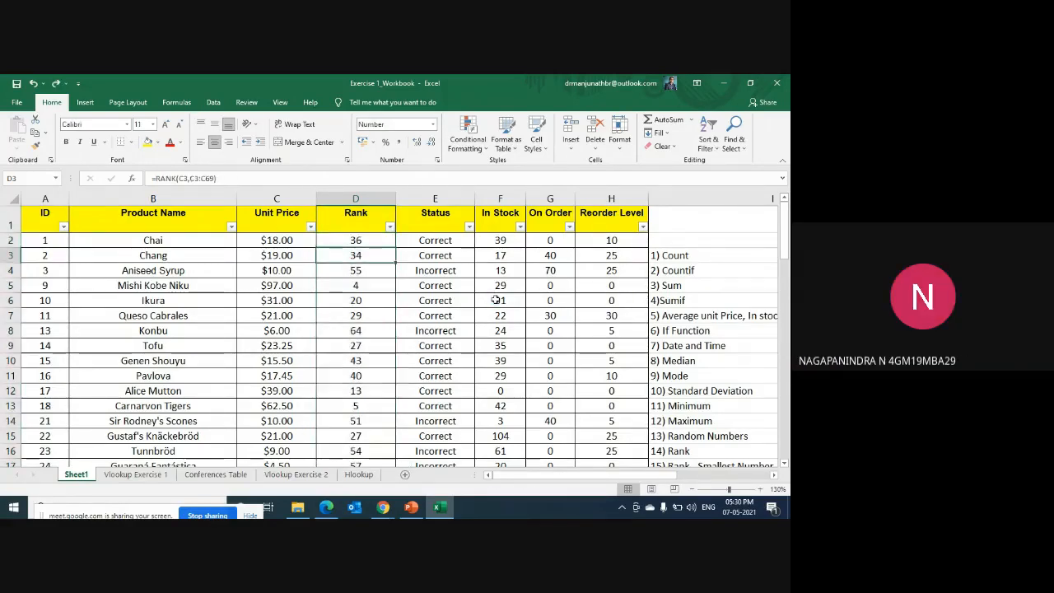
key(Up)
key(Up)
key(Down)
key(Up)
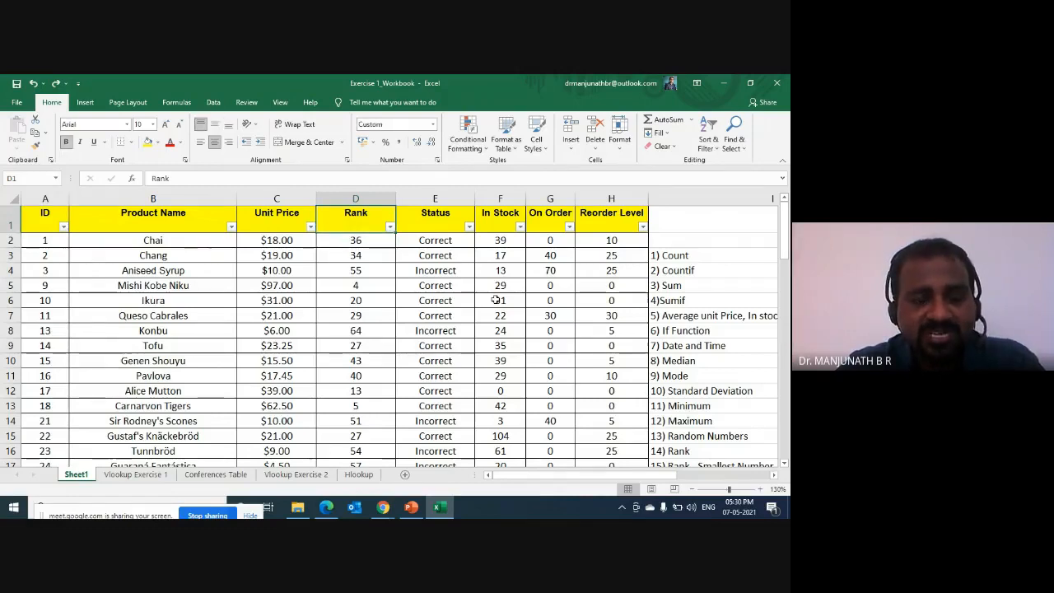
key(Down)
key(Up)
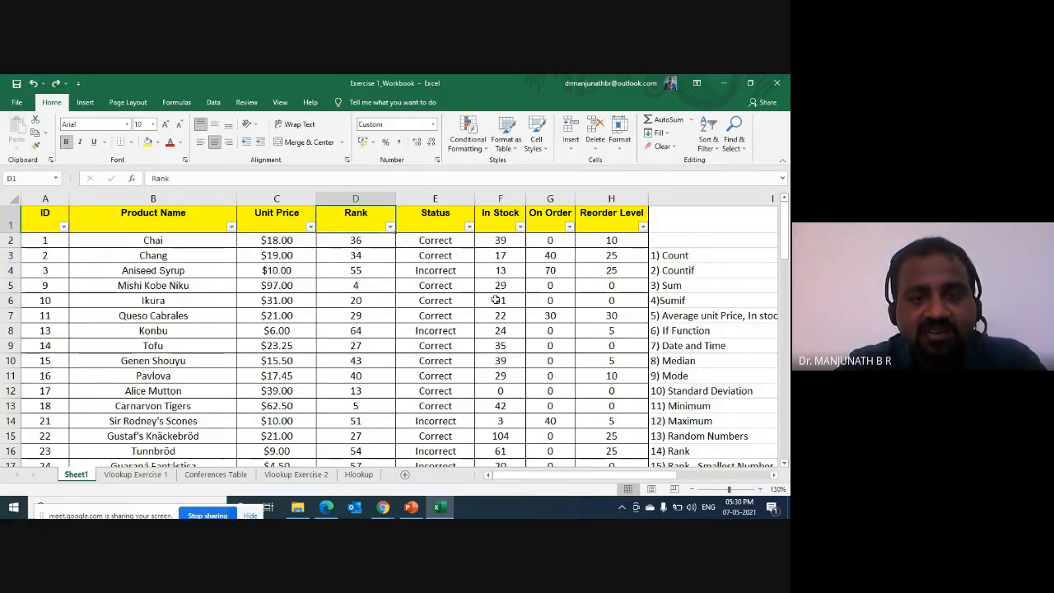
key(alt+Down)
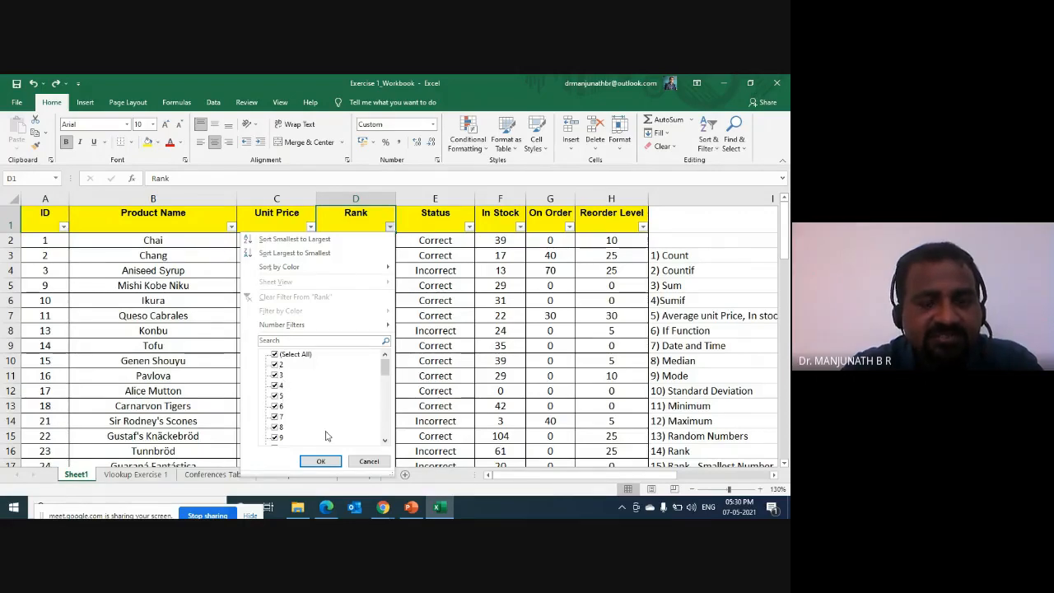
key(Escape)
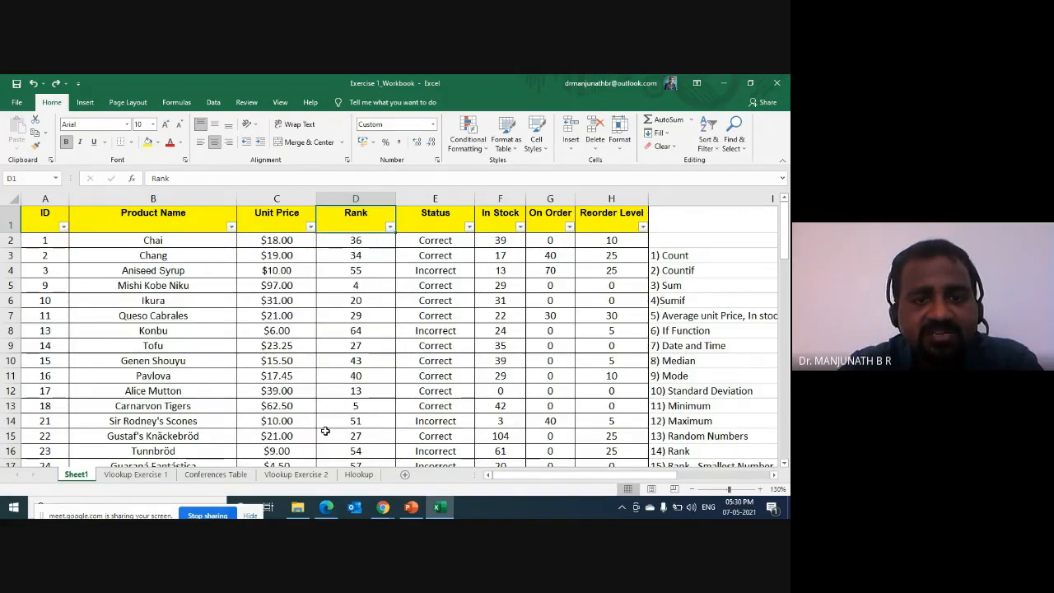
Step: Edit D2's RANK formula again to lock its reference range as $C$2:$C$68
key(Down)
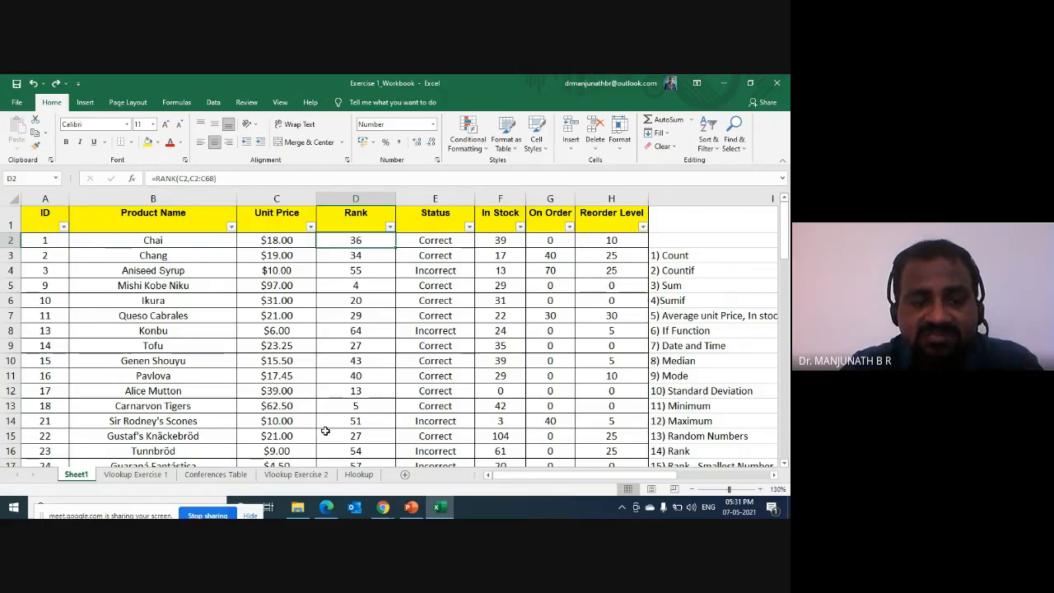
key(F2)
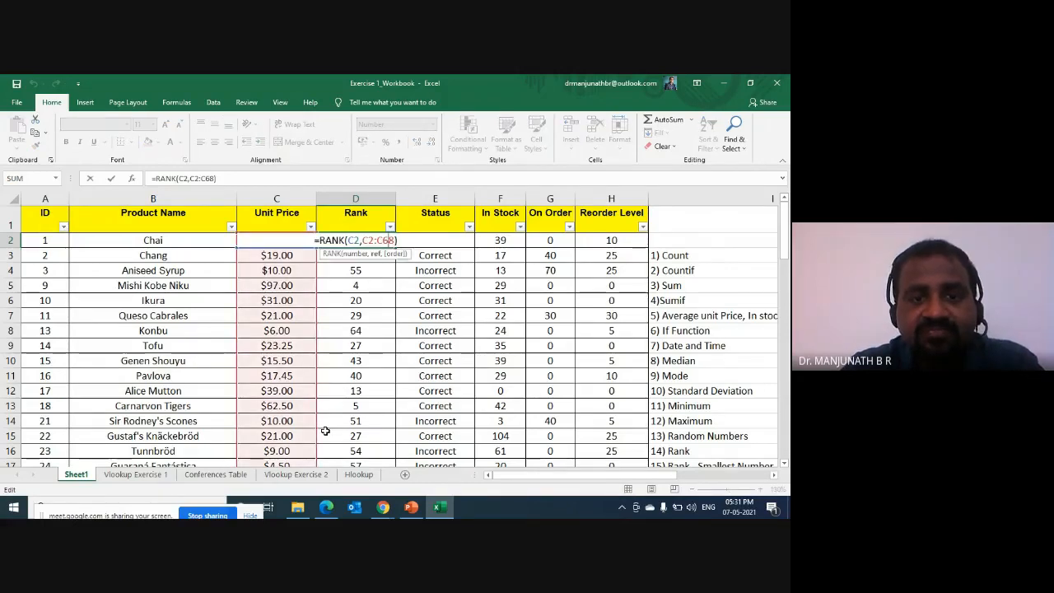
key(shift+Left)
key(shift+Left)
key(shift+Left)
key(shift+Left)
key(shift+Left)
key(shift+Left)
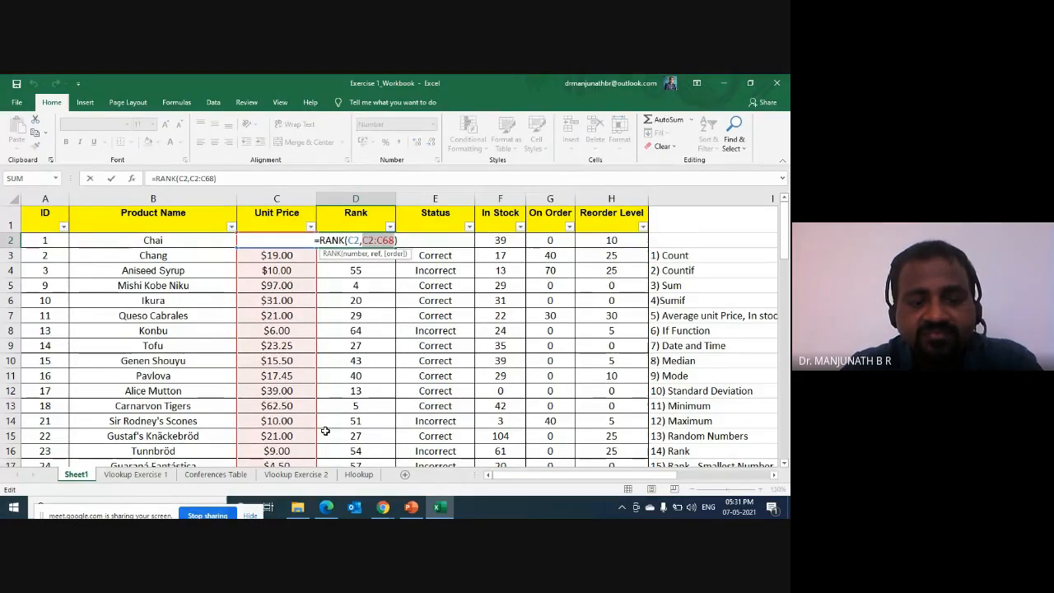
key(F4)
key(ctrl+Return)
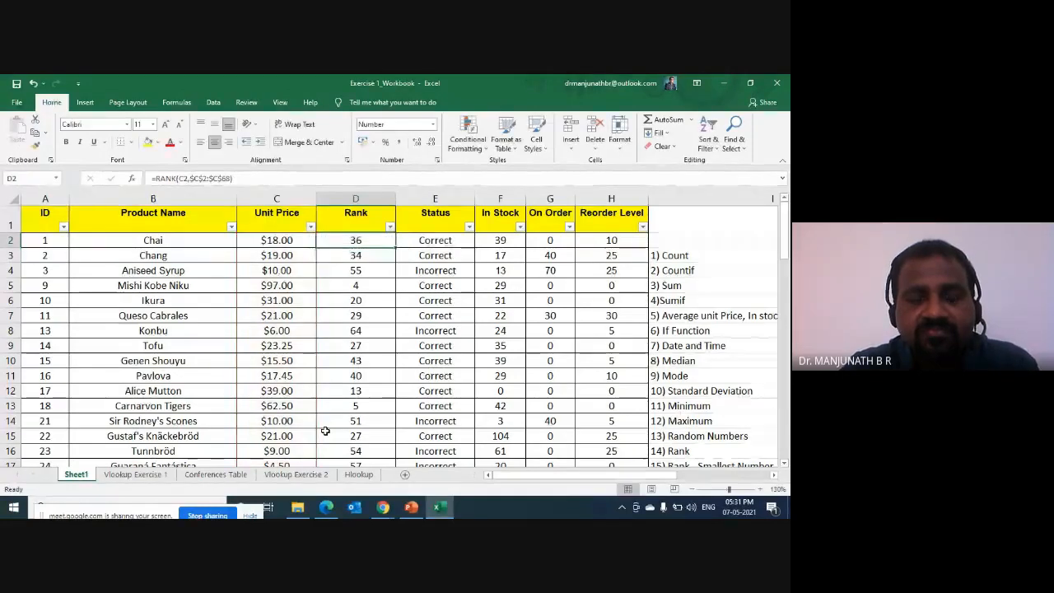
Step: Fill the Rank column down from D2 with the locked-range formula
key(ctrl+shift+Down)
key(ctrl+d)
key(ctrl+Up)
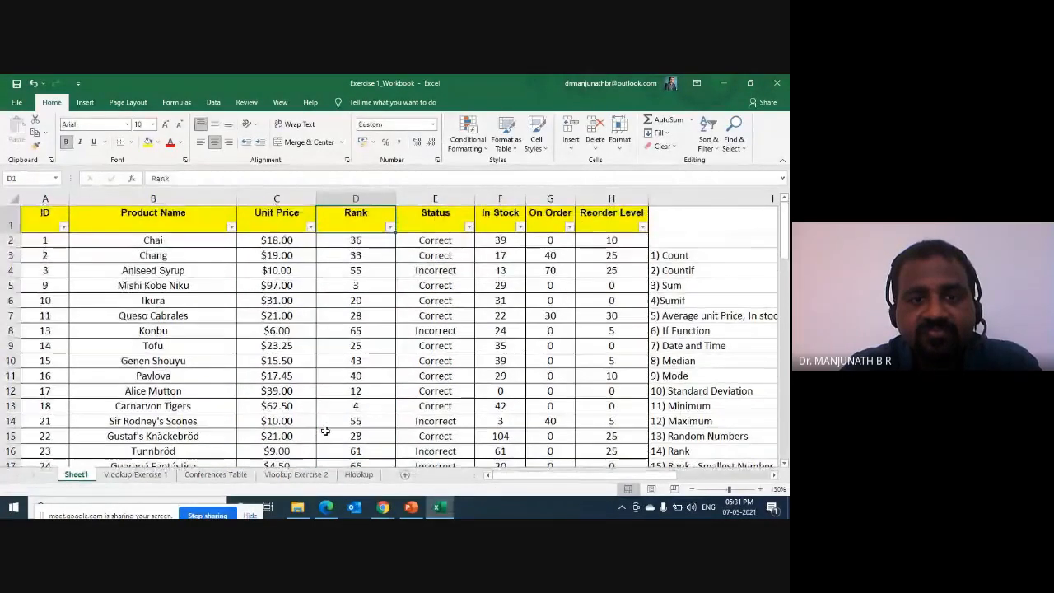
Step: Check the rank values in the filter list, and undo the fill and the locked range in D2
key(alt+Down)
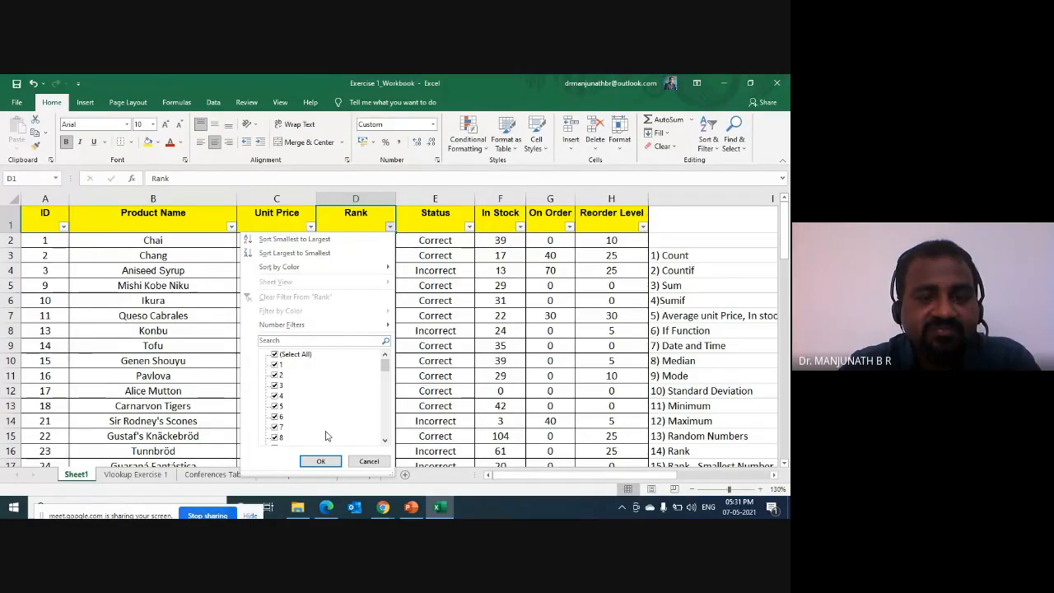
key(Escape)
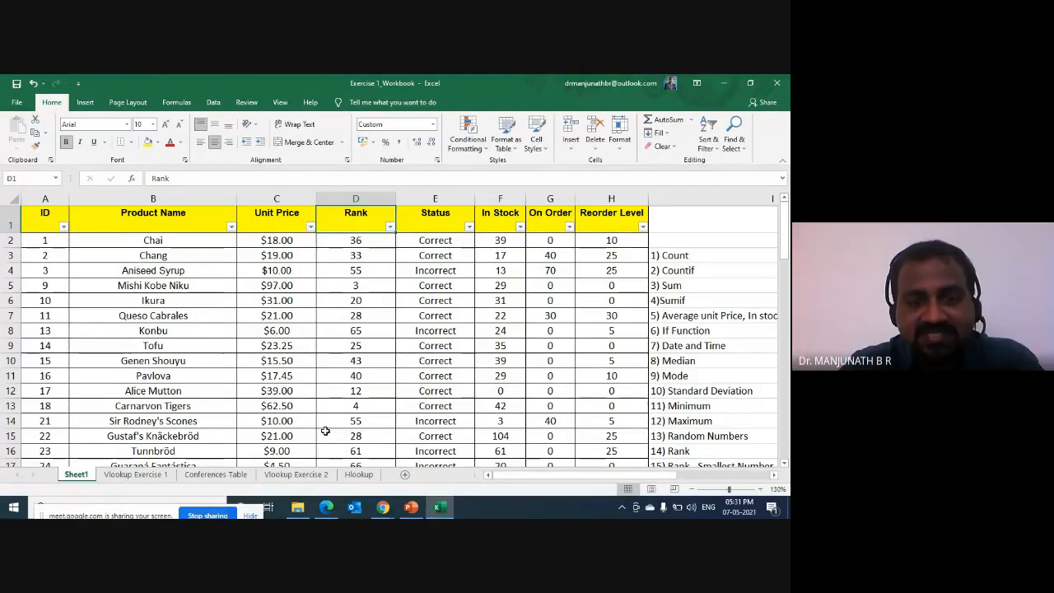
key(ctrl+z)
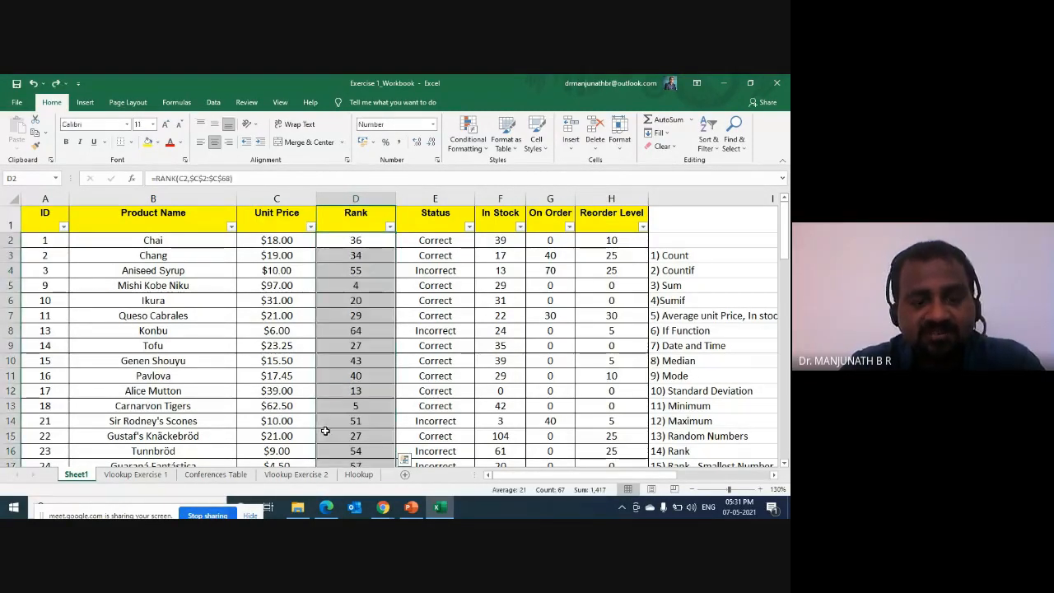
key(ctrl+z)
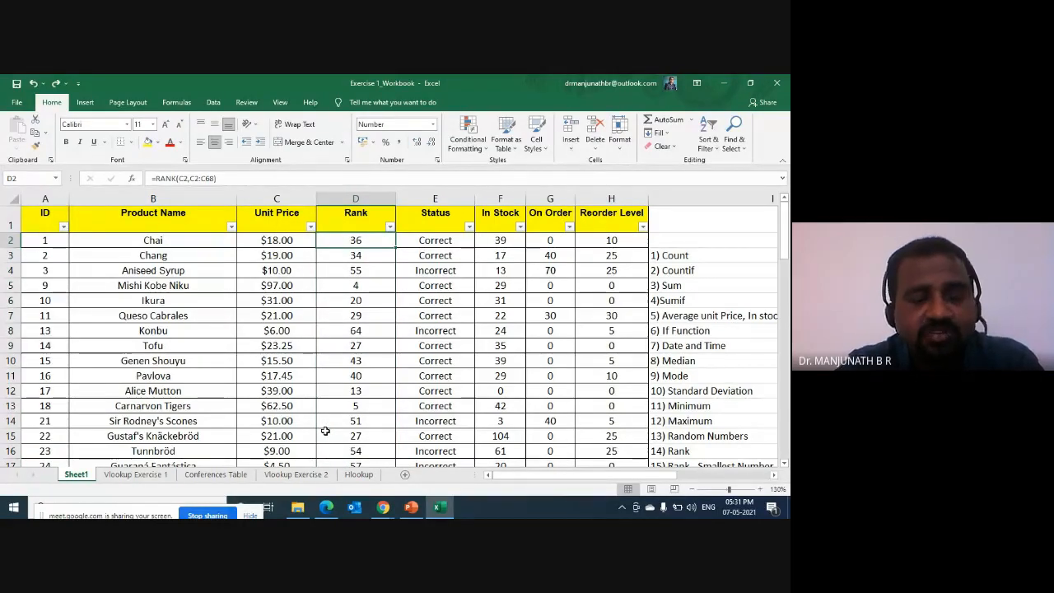
Step: Review the number and ref arguments of D2's RANK formula
key(Down)
key(Up)
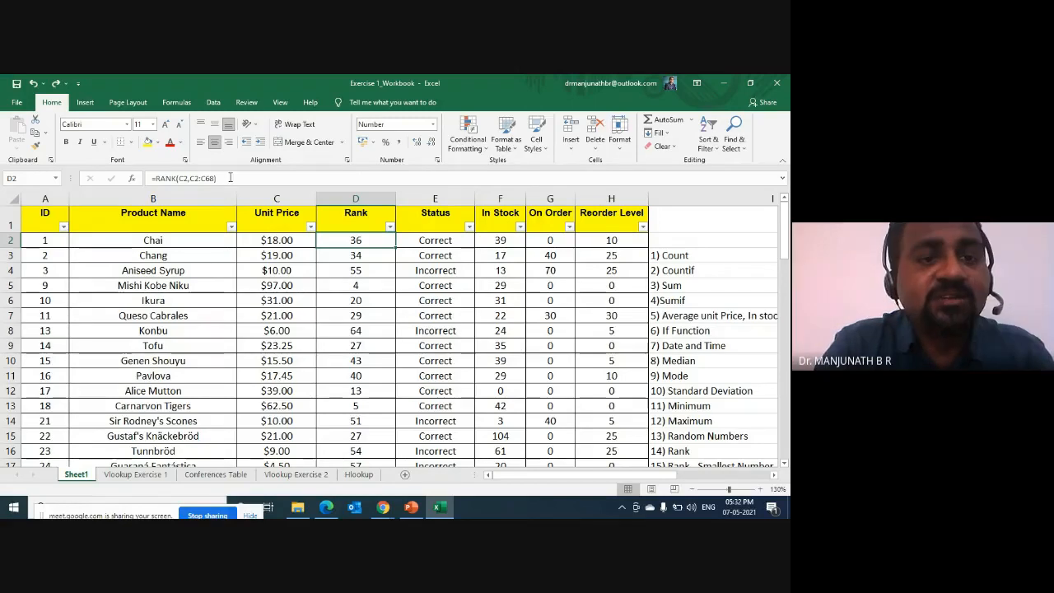
click(172, 180)
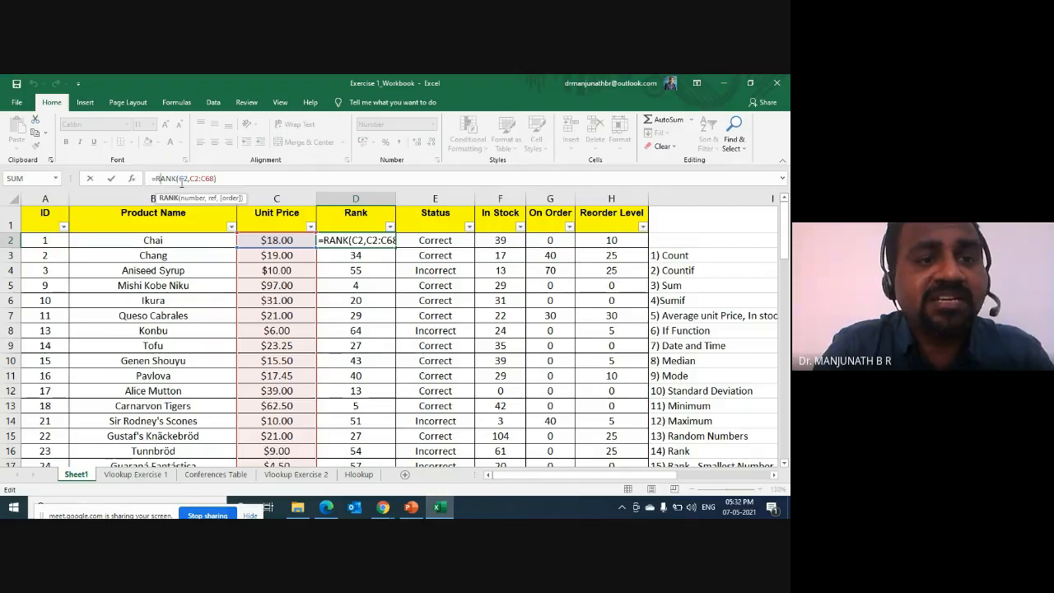
click(183, 179)
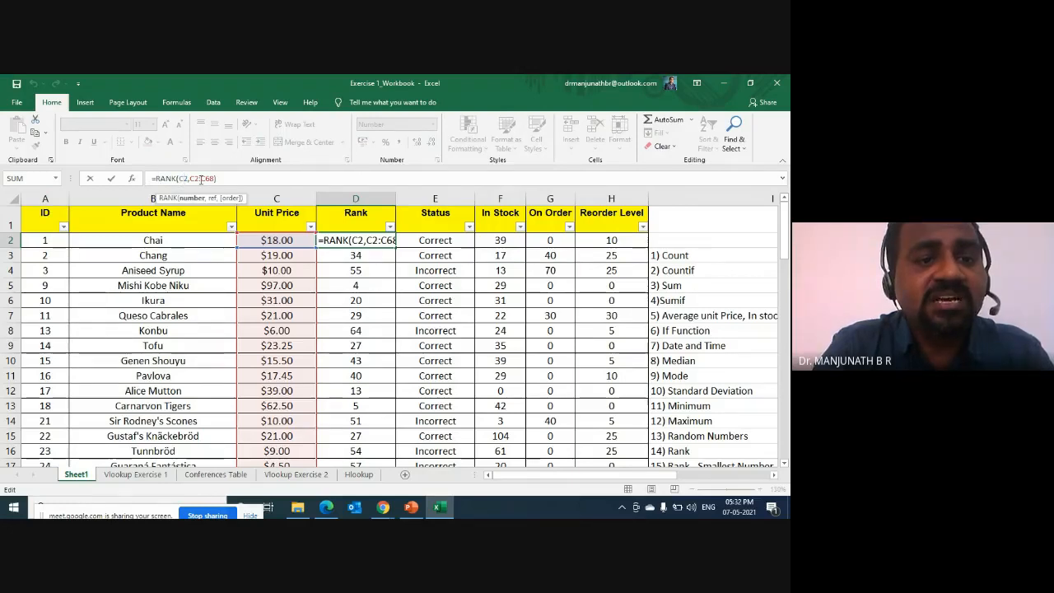
click(201, 180)
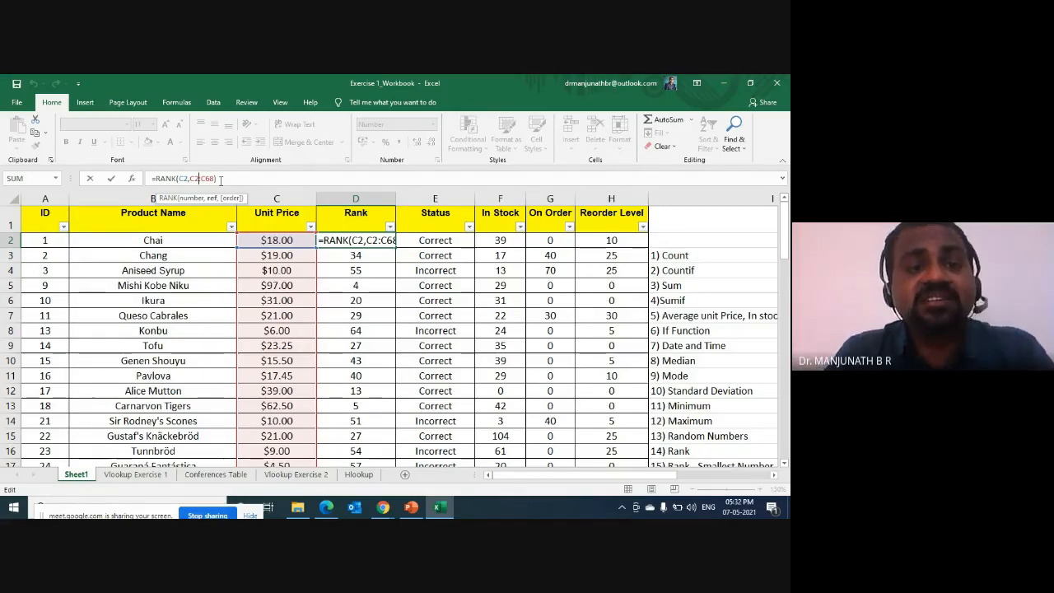
Step: Convert the whole C2:C68 range in D2's RANK formula to $C$2:$C$68 in one go, and discard the edit
key(ctrl+Return)
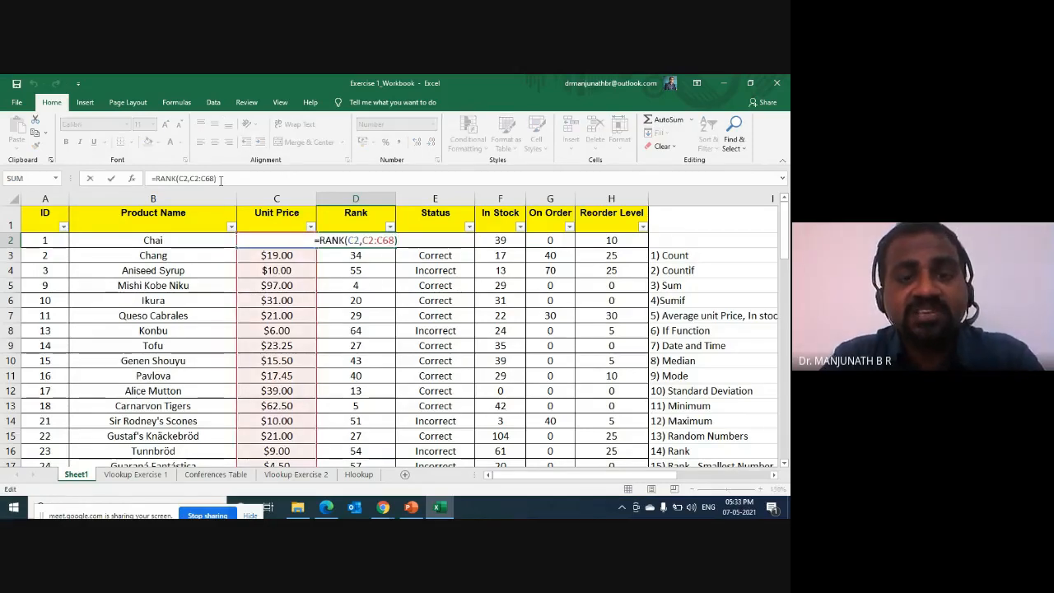
key(Left)
key(Left)
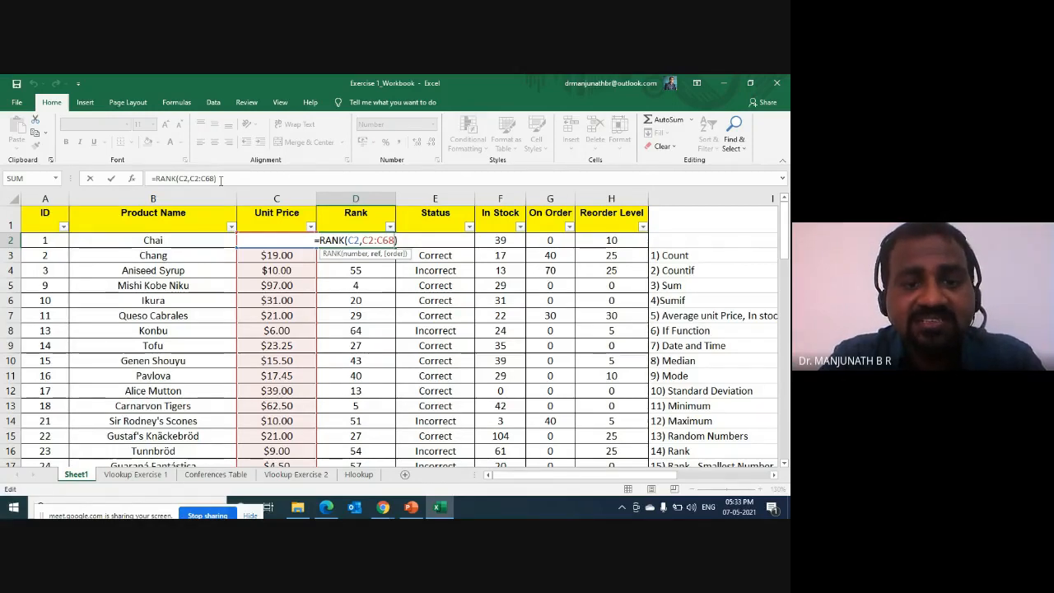
key(shift+Left)
key(shift+Left)
key(shift+Left)
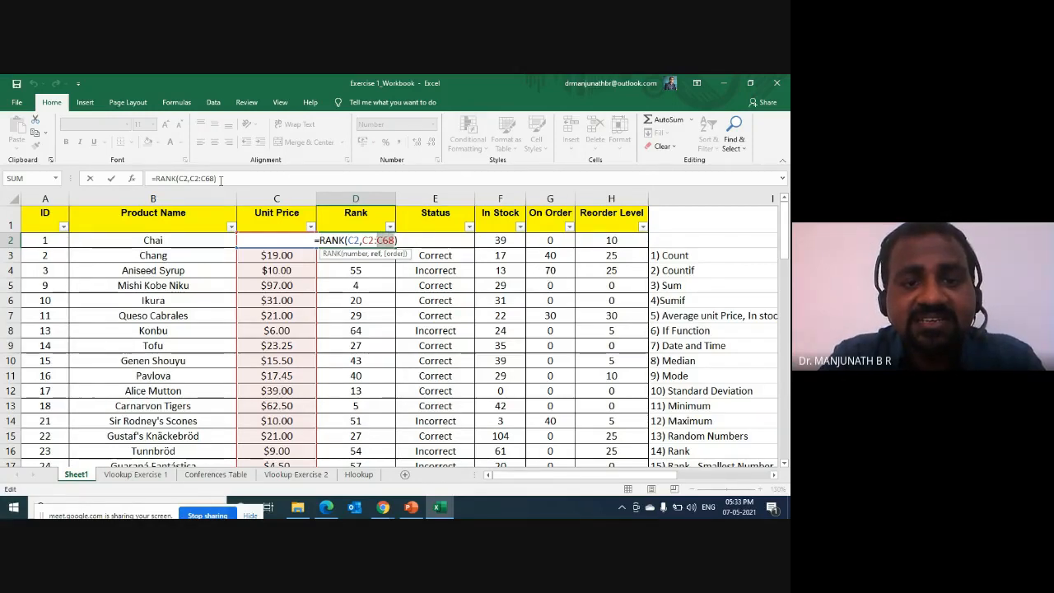
key(shift+Left)
key(shift+Left)
key(shift+Left)
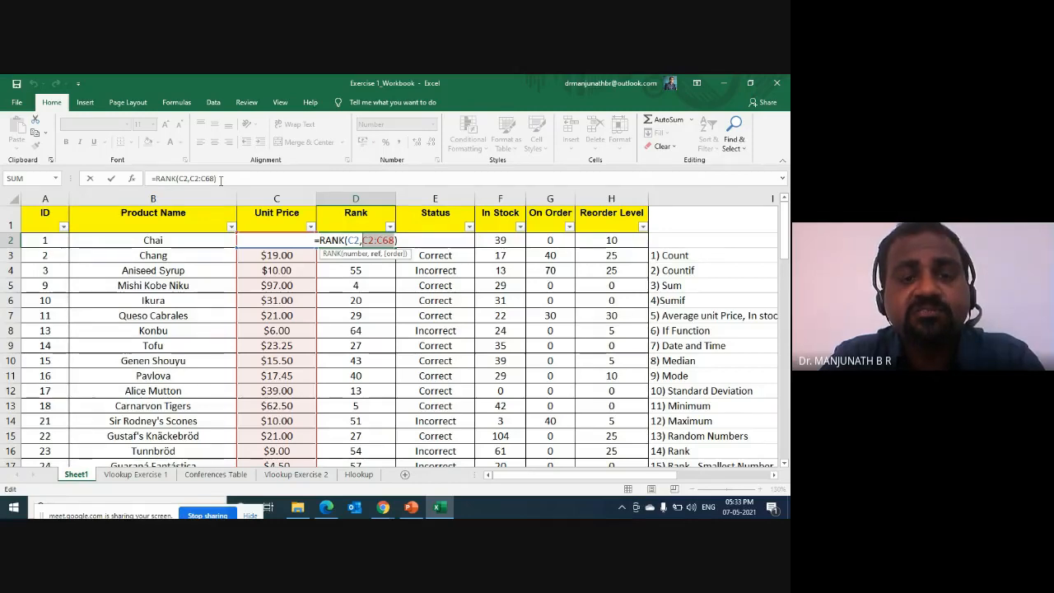
key(F4)
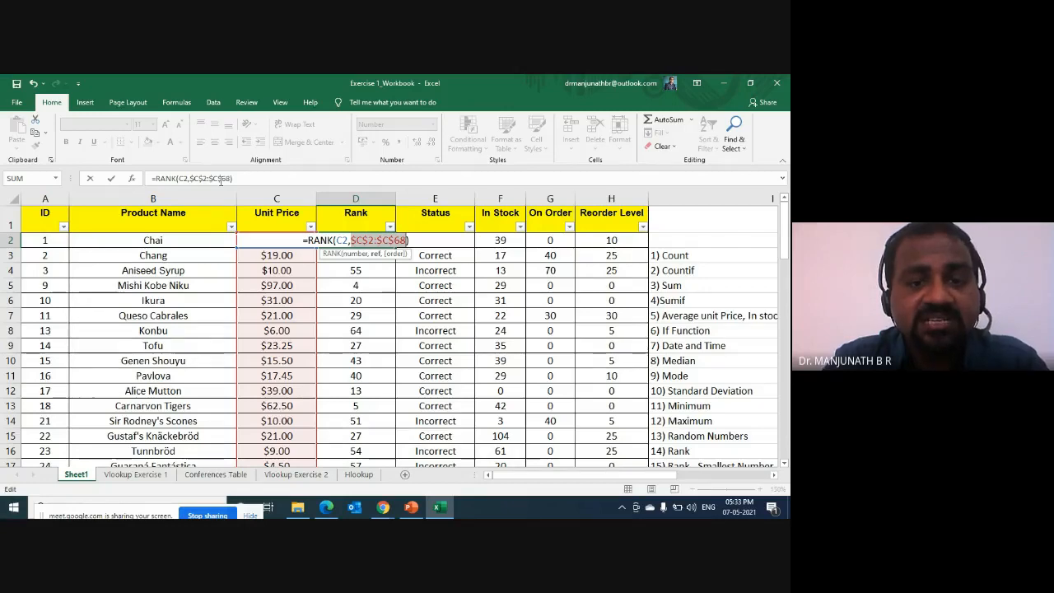
key(Escape)
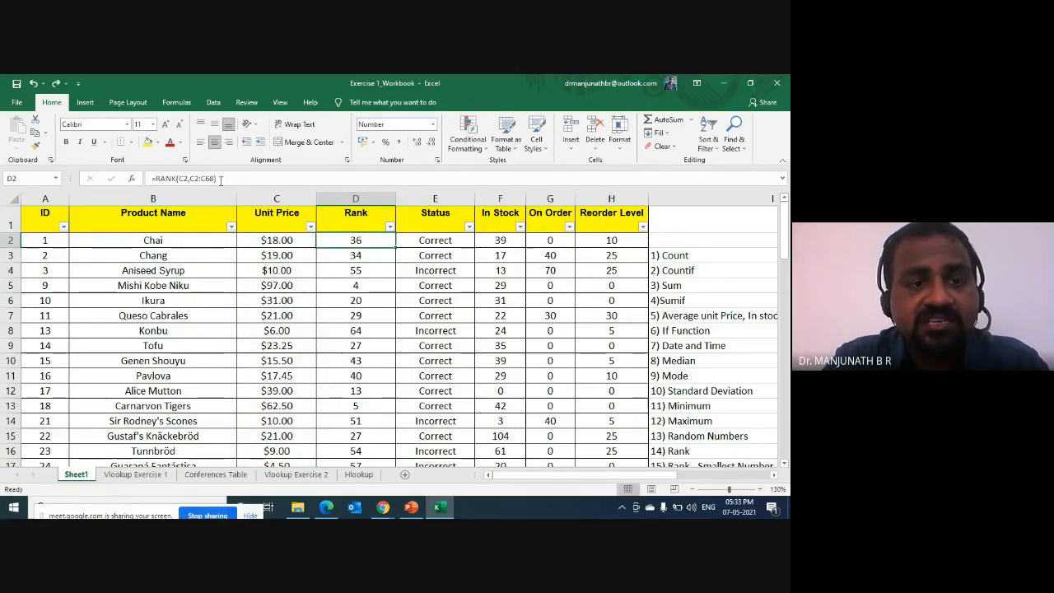
Step: Insert dollar signs one at a time into D2's RANK range up to C$2:$C$68, and discard the edit
key(Right)
key(Left)
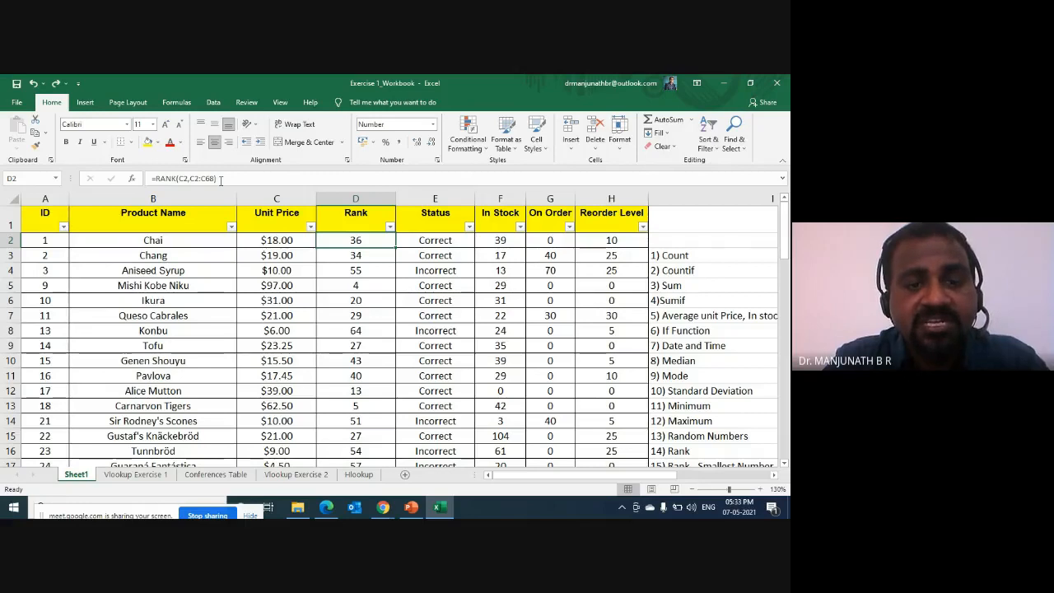
key(F2)
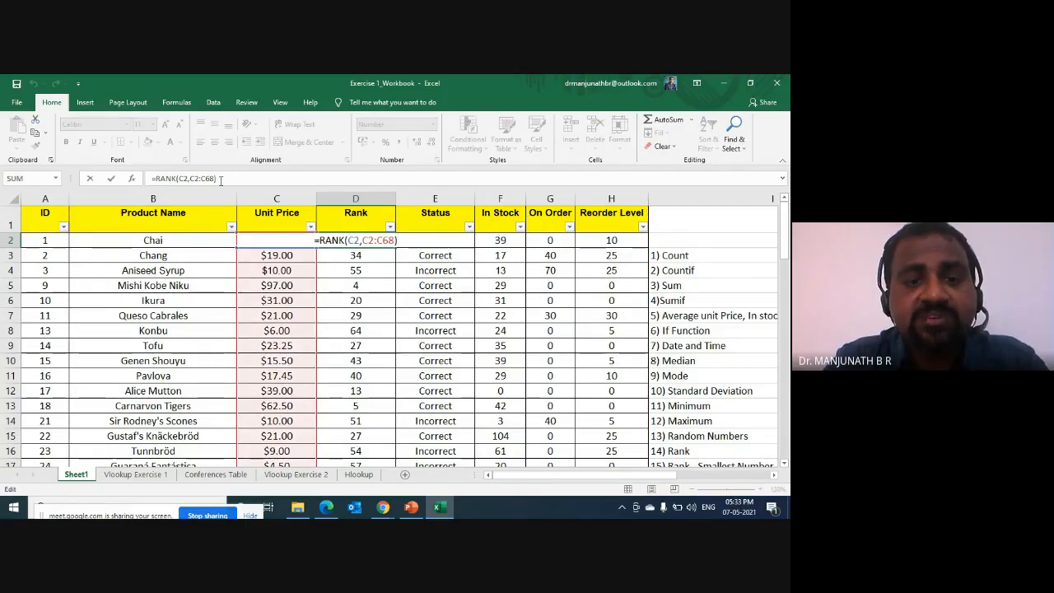
key(Left)
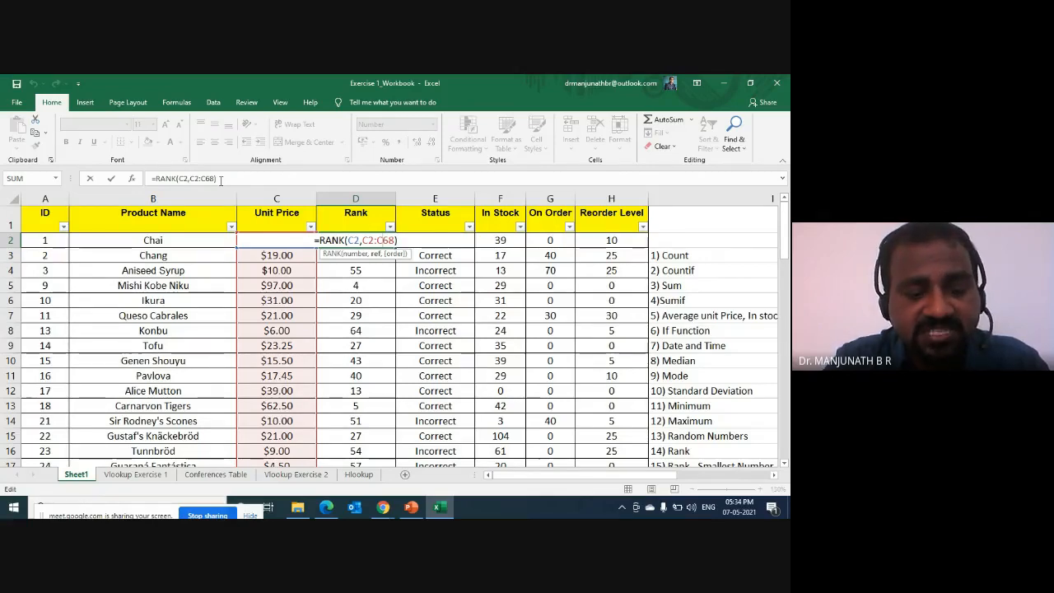
text($)
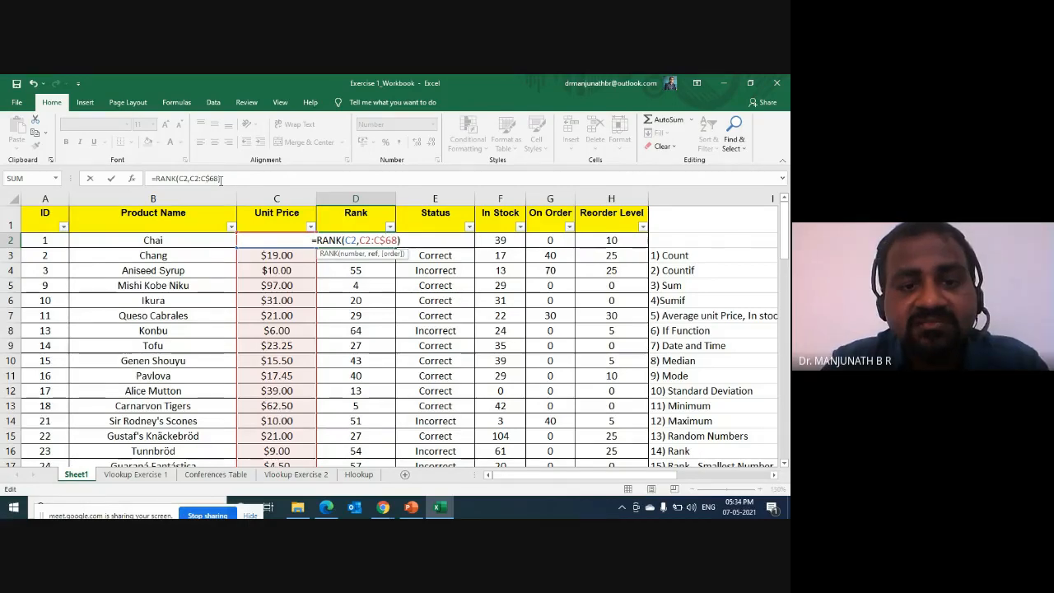
key(Left)
key(Left)
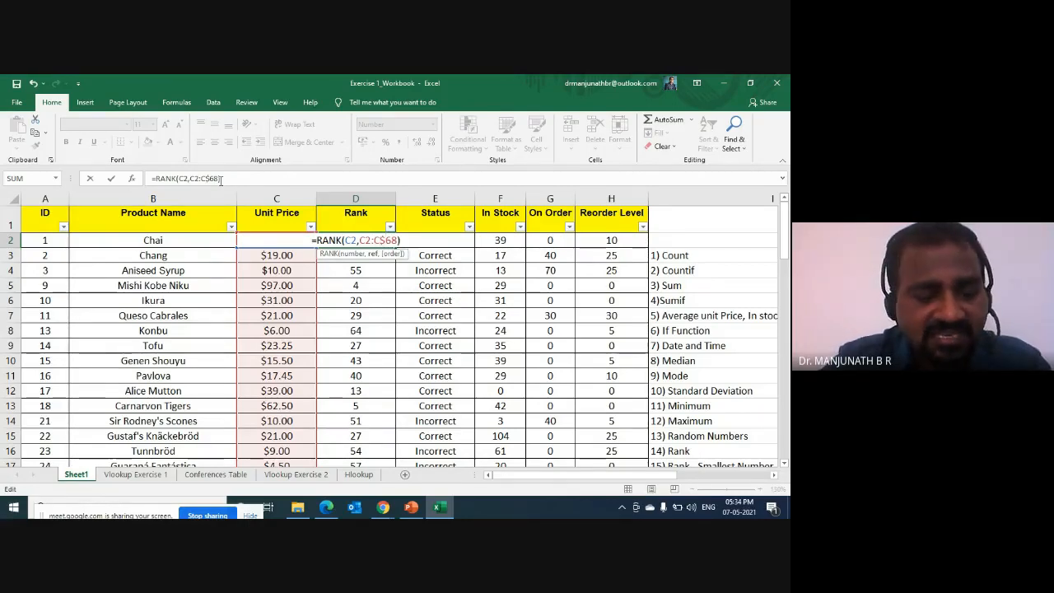
text($)
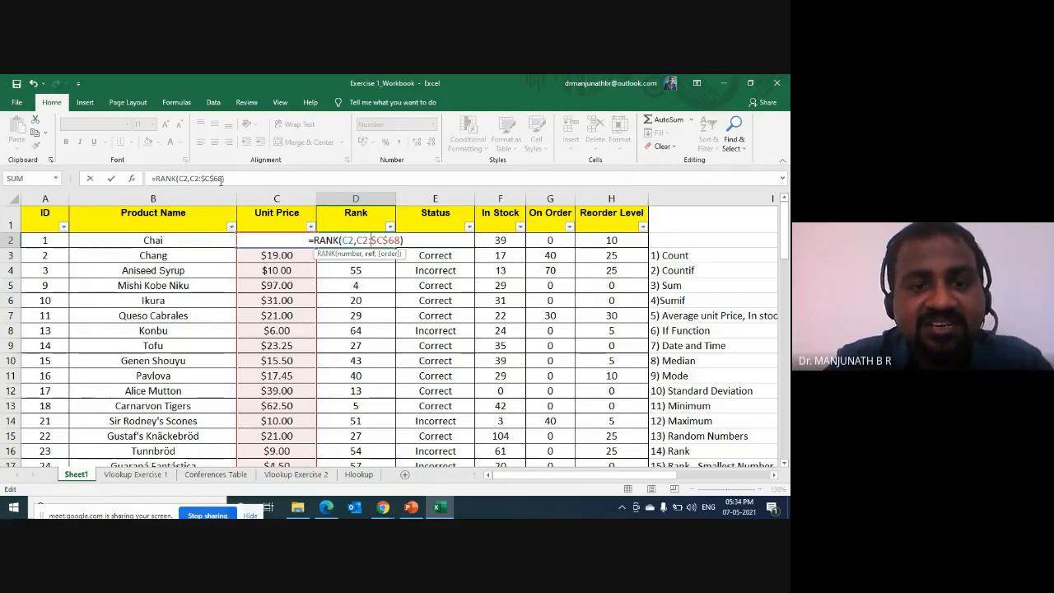
key(Left)
key(Left)
text($)
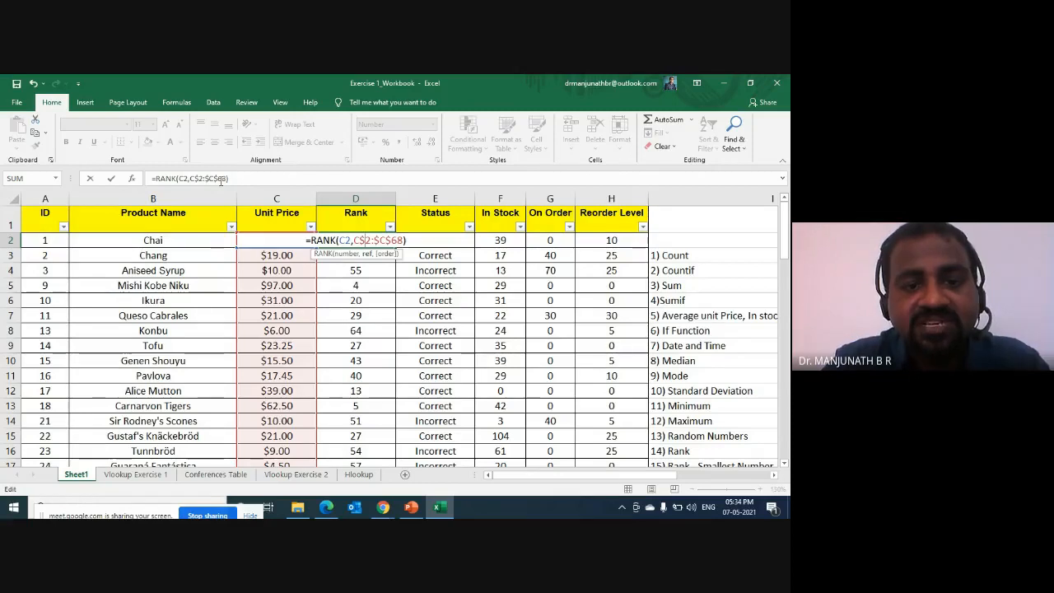
key(Escape)
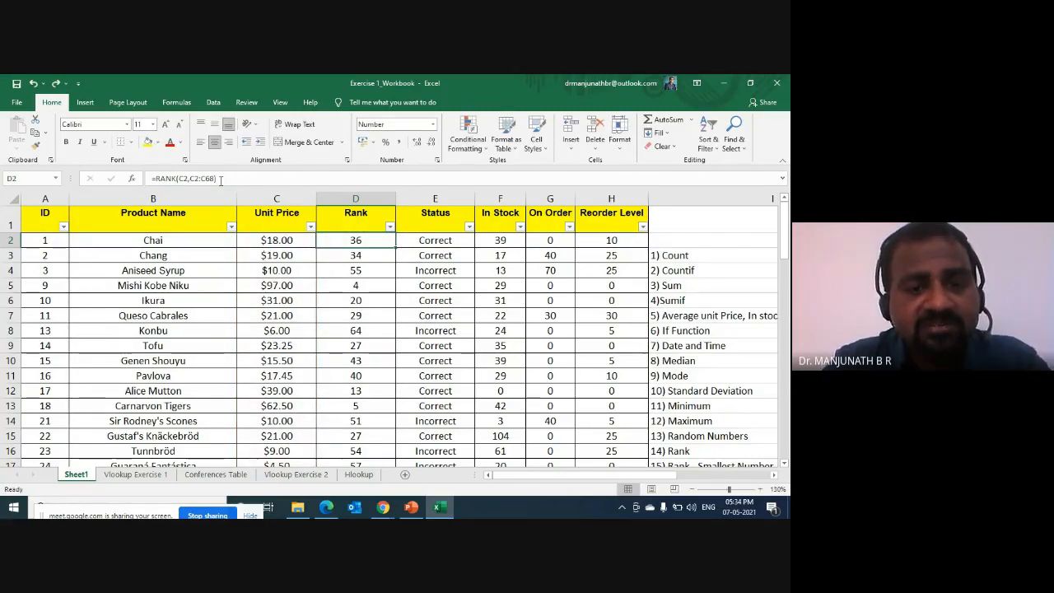
Step: Select the C2:C68 range in D2's formula again, toggle it to $C$2:$C$68, and leave the cell with its relative range
key(F2)
key(shift+Left)
key(shift+Left)
key(shift+Left)
key(shift+Left)
key(shift+Left)
key(shift+Left)
key(shift+Left)
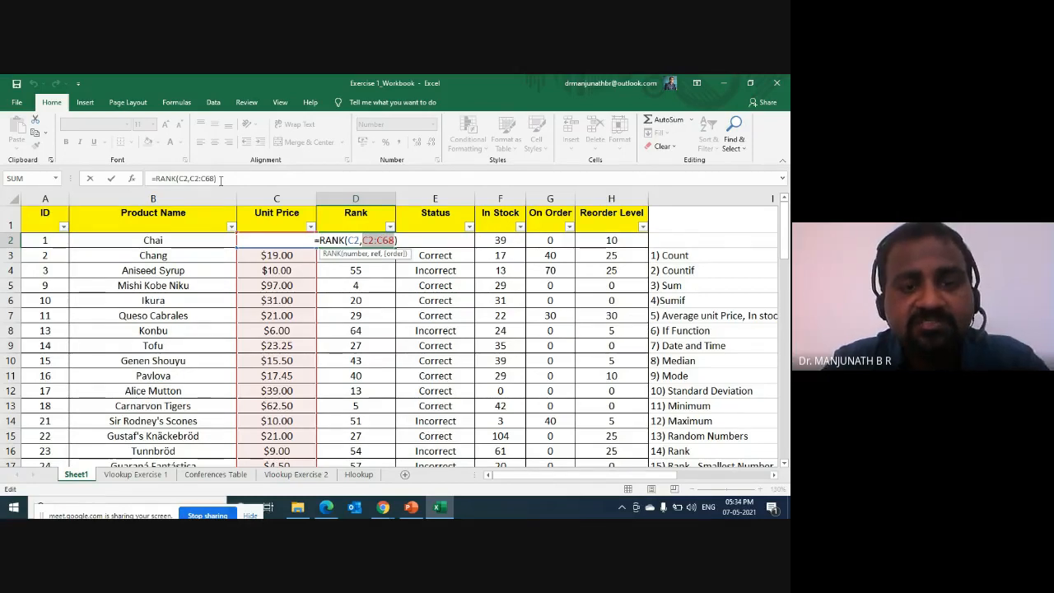
key(F4)
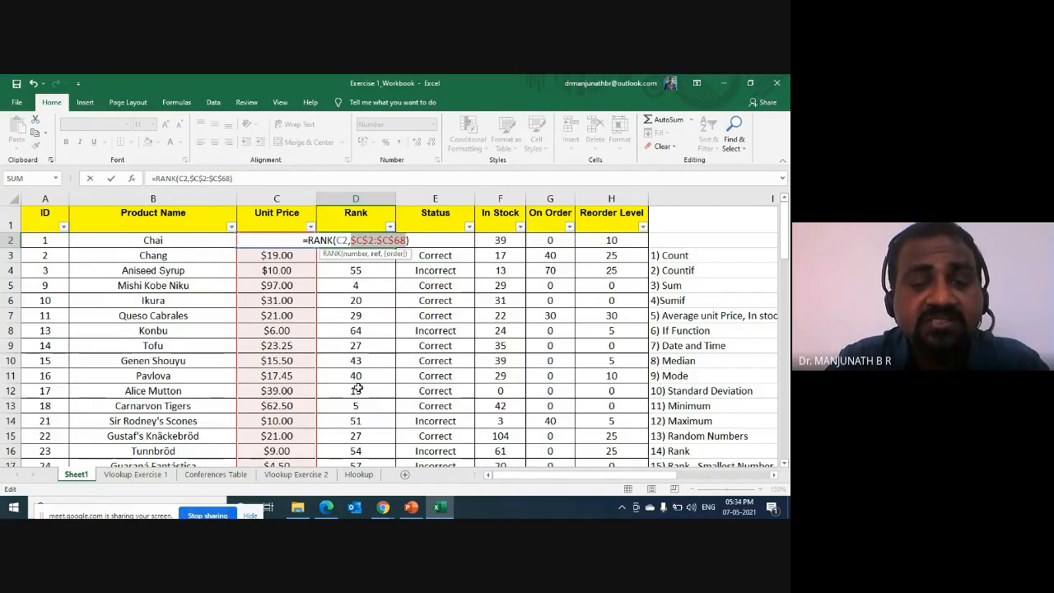
key(ctrl+Return)
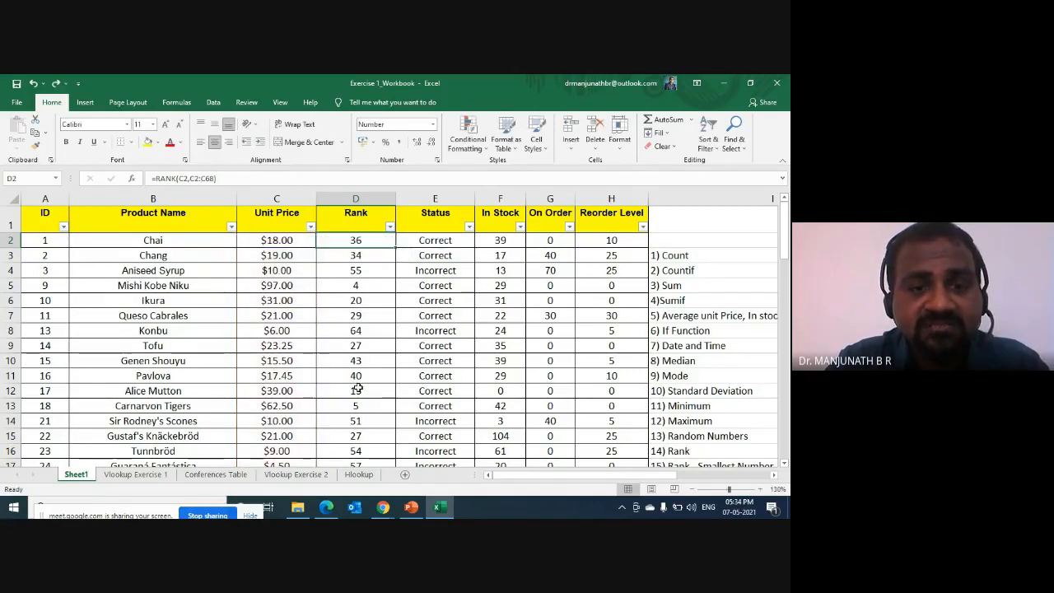
Step: Switch to the Google Meet window in Chrome and bring up its screen-sharing bar
click(382, 507)
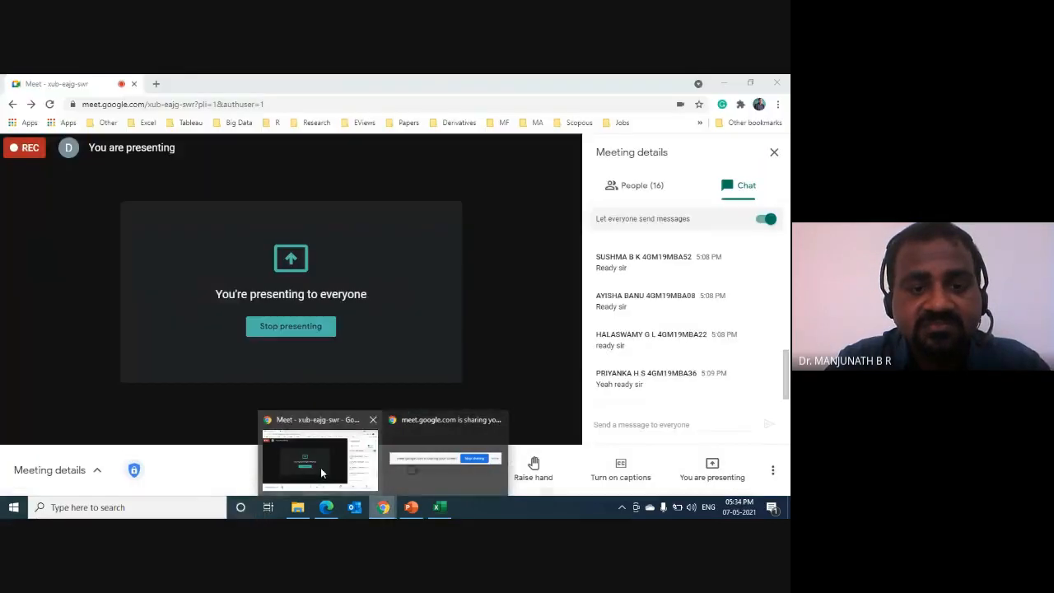
click(171, 381)
click(383, 507)
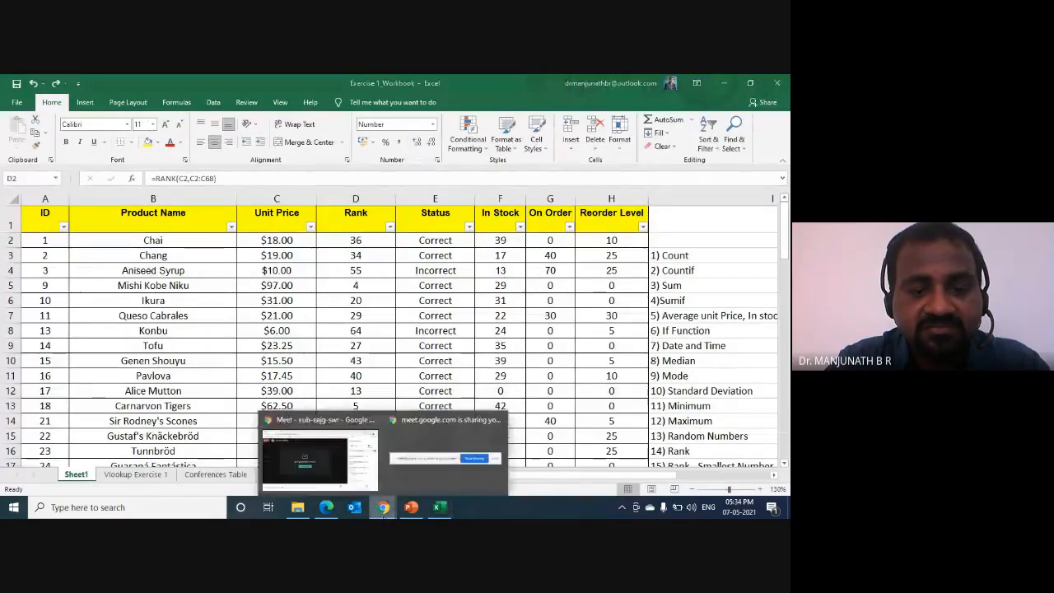
click(329, 462)
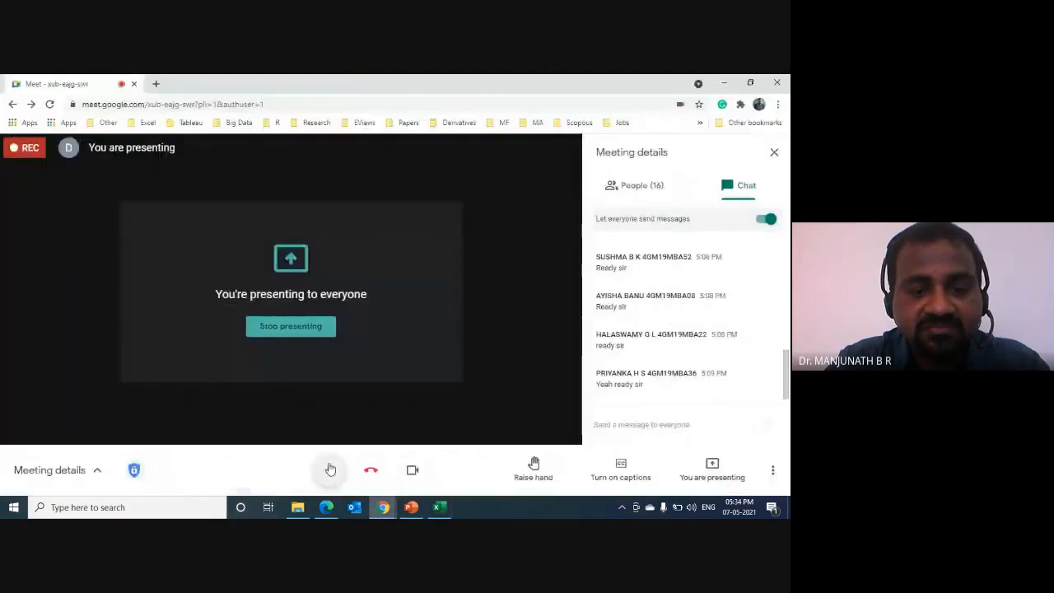
click(383, 507)
click(434, 456)
click(388, 509)
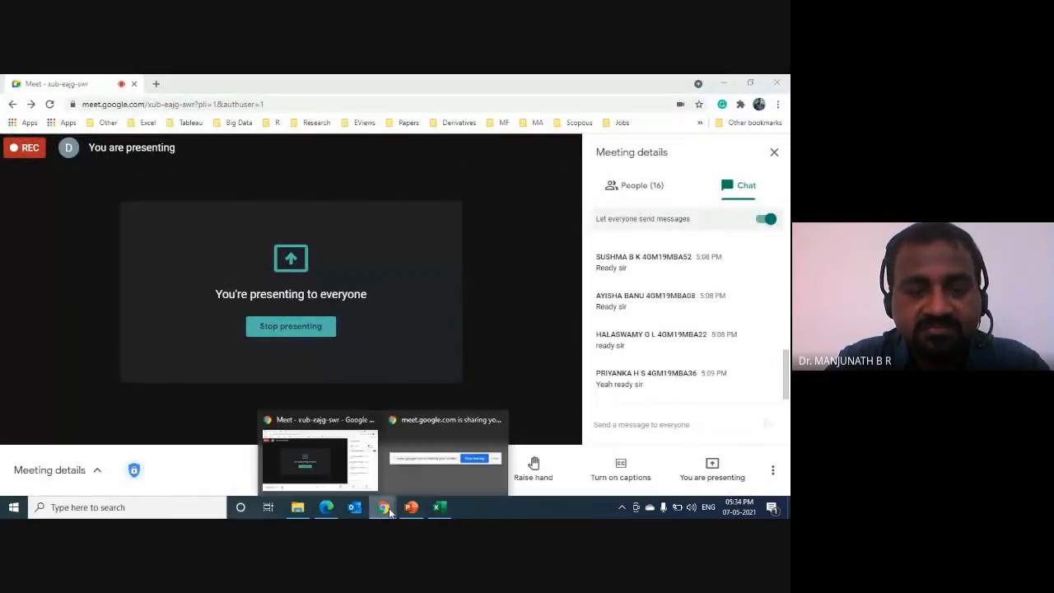
click(428, 453)
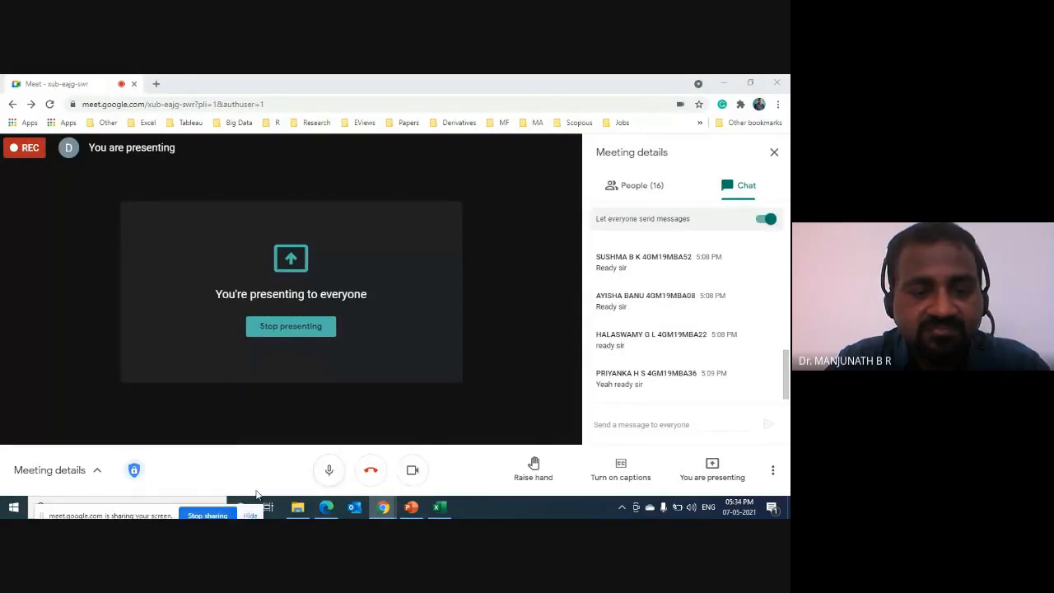
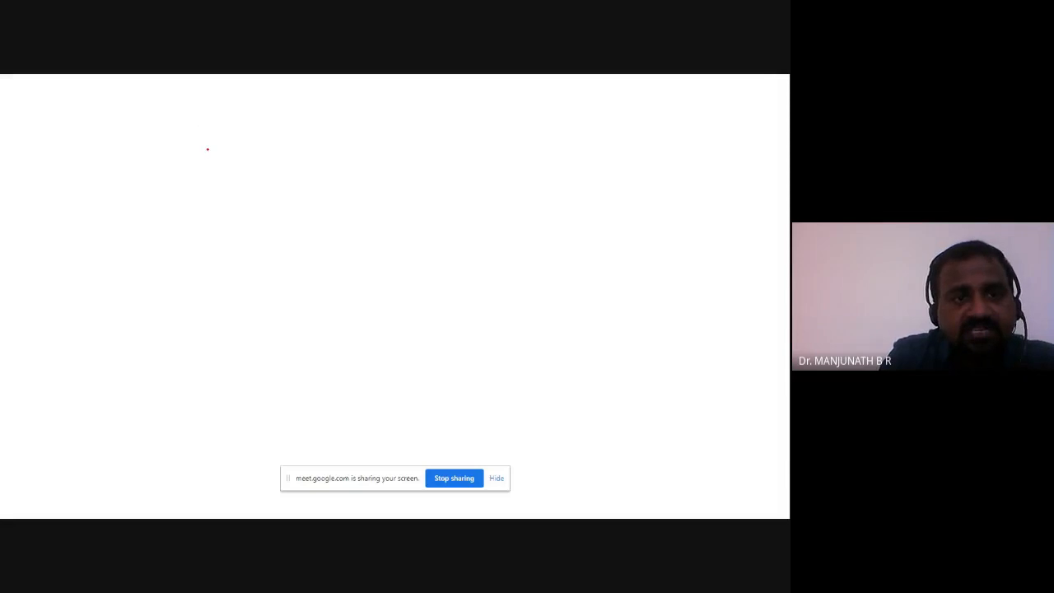
Step: Handwrite the heading "Introducing a $ sign" in red ink on the blank white page
drag(208, 149, 211, 163)
drag(195, 151, 222, 148)
drag(192, 169, 244, 164)
drag(251, 150, 253, 166)
drag(246, 158, 259, 155)
drag(263, 154, 308, 161)
mouse_move(311, 153)
mouse_down()
mouse_move(378, 161)
mouse_move(366, 166)
mouse_move(426, 157)
mouse_up()
click(487, 139)
mouse_move(489, 137)
mouse_down()
mouse_move(471, 159)
mouse_move(492, 170)
mouse_up()
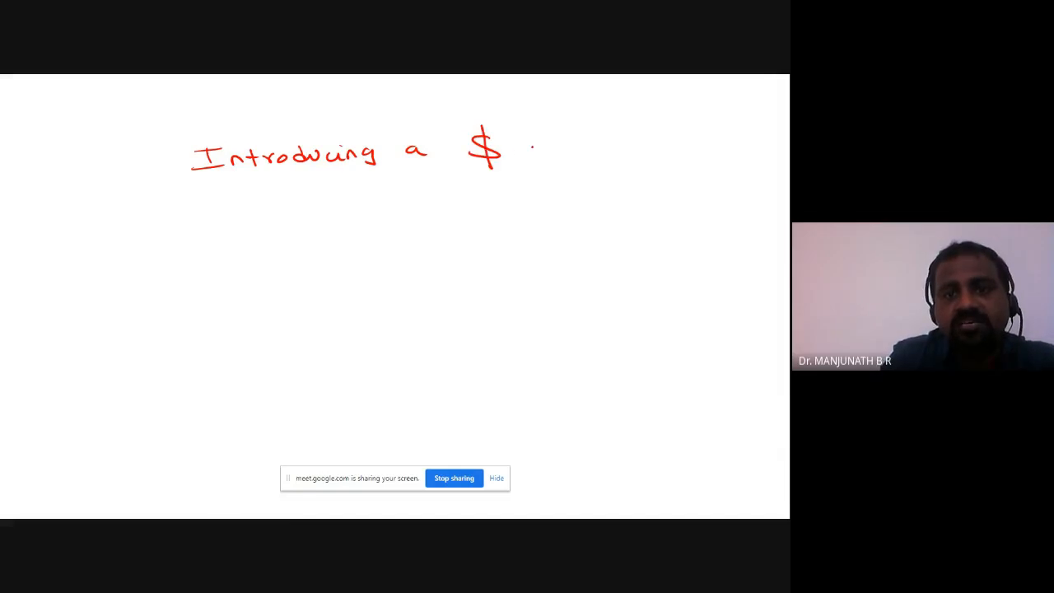
drag(528, 139, 541, 148)
drag(549, 145, 560, 160)
mouse_move(576, 155)
mouse_down()
mouse_move(584, 145)
mouse_move(590, 155)
mouse_up()
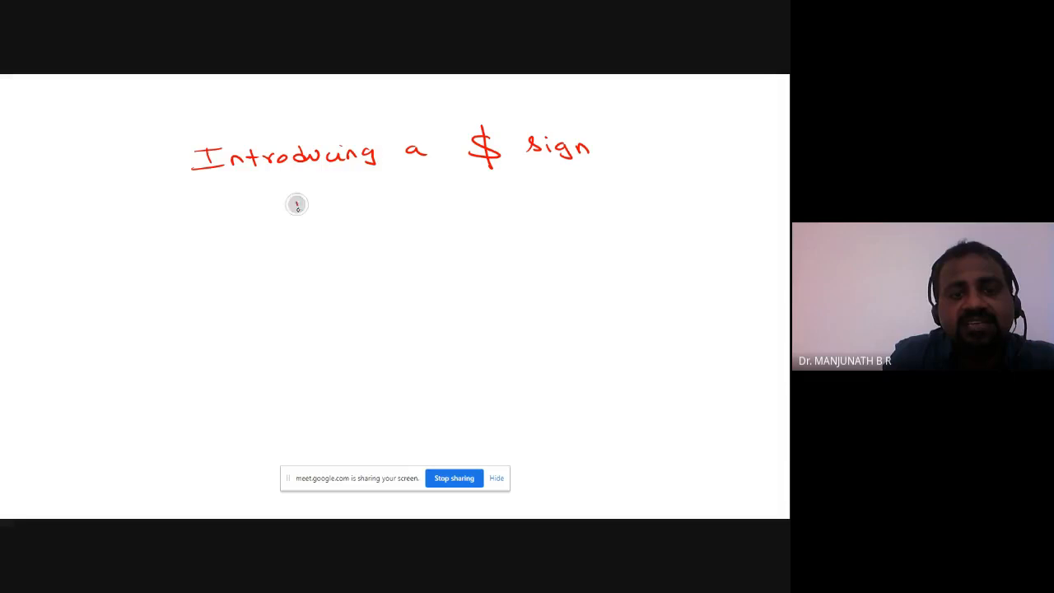
Step: Handwrite "Range is fixed" in red ink below the heading
right_click(297, 203)
click(314, 199)
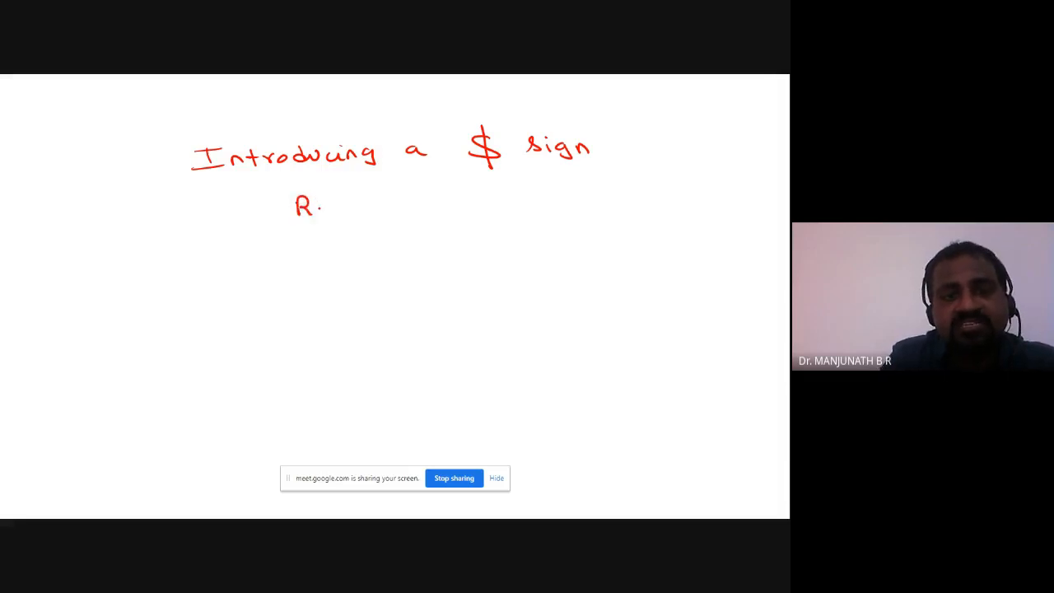
mouse_move(322, 207)
mouse_down()
mouse_move(346, 217)
mouse_move(371, 211)
mouse_up()
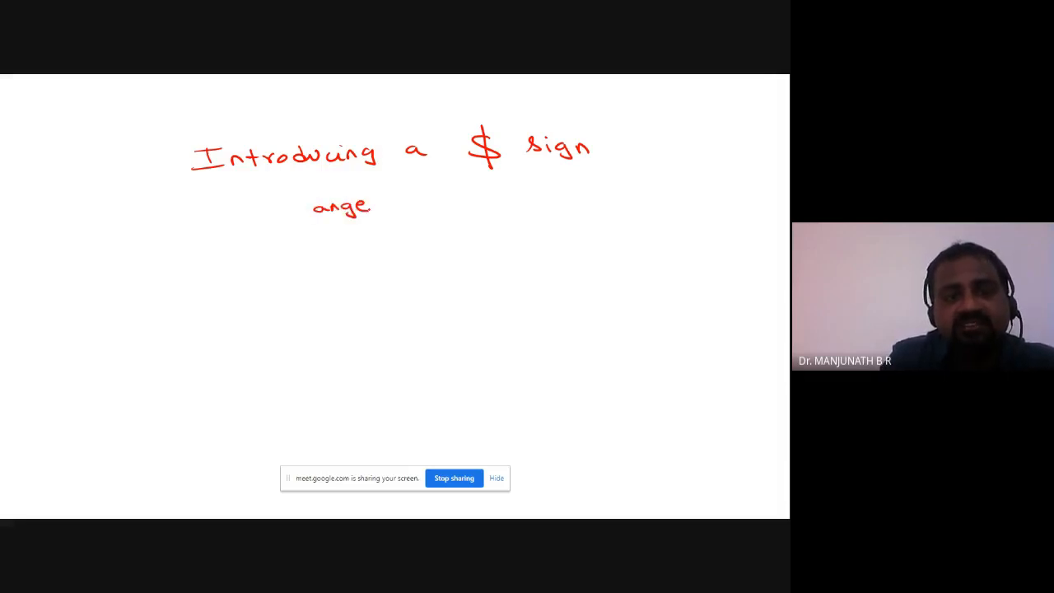
drag(303, 204, 313, 212)
mouse_move(390, 199)
mouse_down()
mouse_move(392, 209)
mouse_move(465, 202)
mouse_up()
click(449, 192)
mouse_move(467, 195)
mouse_down()
mouse_move(458, 203)
mouse_move(480, 201)
mouse_up()
mouse_move(489, 195)
mouse_down()
mouse_move(499, 188)
mouse_move(499, 203)
mouse_up()
Step: Handwrite C2:C68 below, box it, and connect it with a line to the note "Fixed!"
drag(346, 251, 346, 267)
mouse_move(352, 252)
mouse_down()
mouse_move(369, 265)
mouse_move(402, 264)
mouse_move(440, 245)
mouse_up()
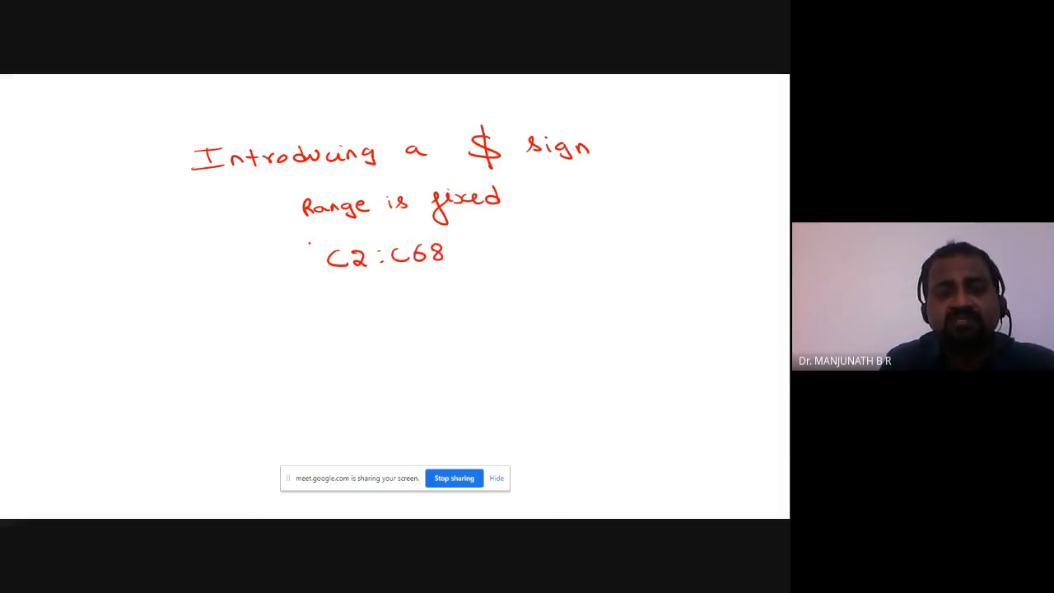
mouse_move(306, 240)
mouse_down()
mouse_move(406, 237)
mouse_move(468, 288)
mouse_move(318, 268)
mouse_move(320, 233)
mouse_up()
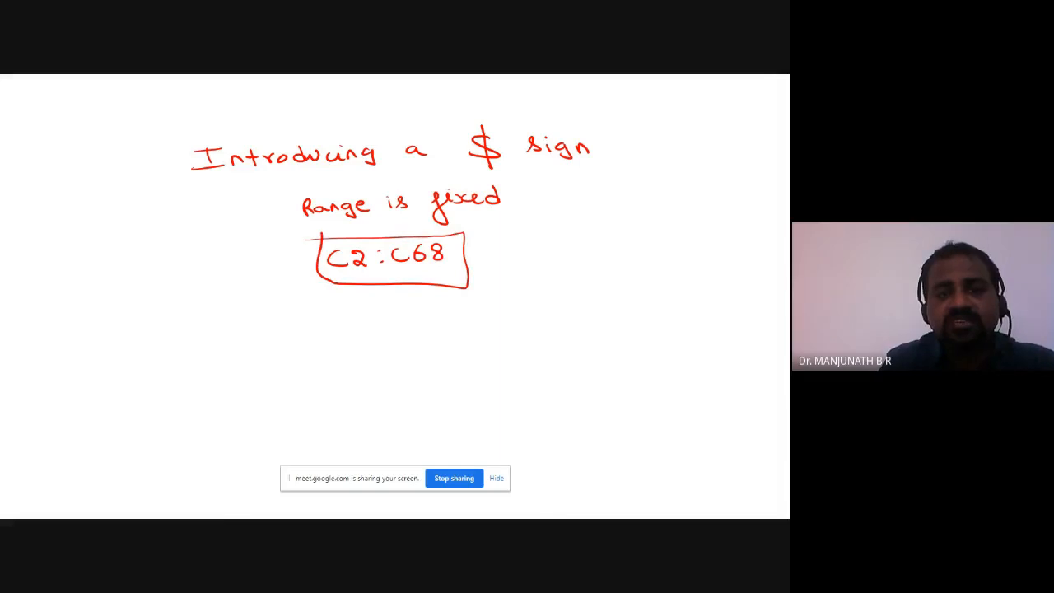
mouse_move(451, 253)
mouse_down()
mouse_move(598, 244)
mouse_move(626, 224)
mouse_move(638, 235)
mouse_up()
click(644, 242)
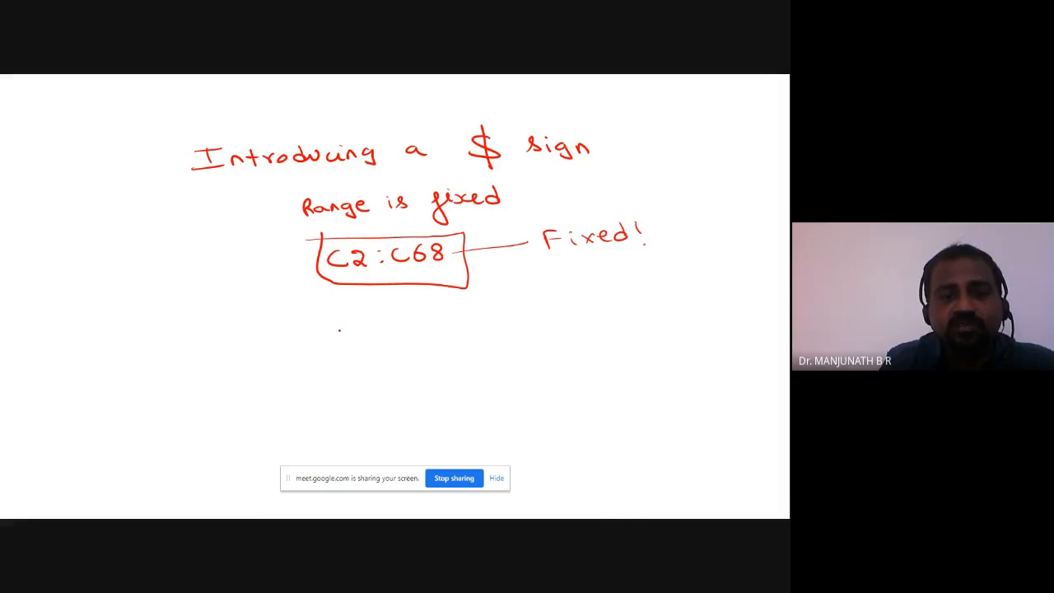
Step: Handwrite the range C2:C68 below the boxed one and add dollar signs to make it $C$2:$C$68
mouse_move(341, 327)
mouse_down()
mouse_move(349, 344)
mouse_move(489, 322)
mouse_up()
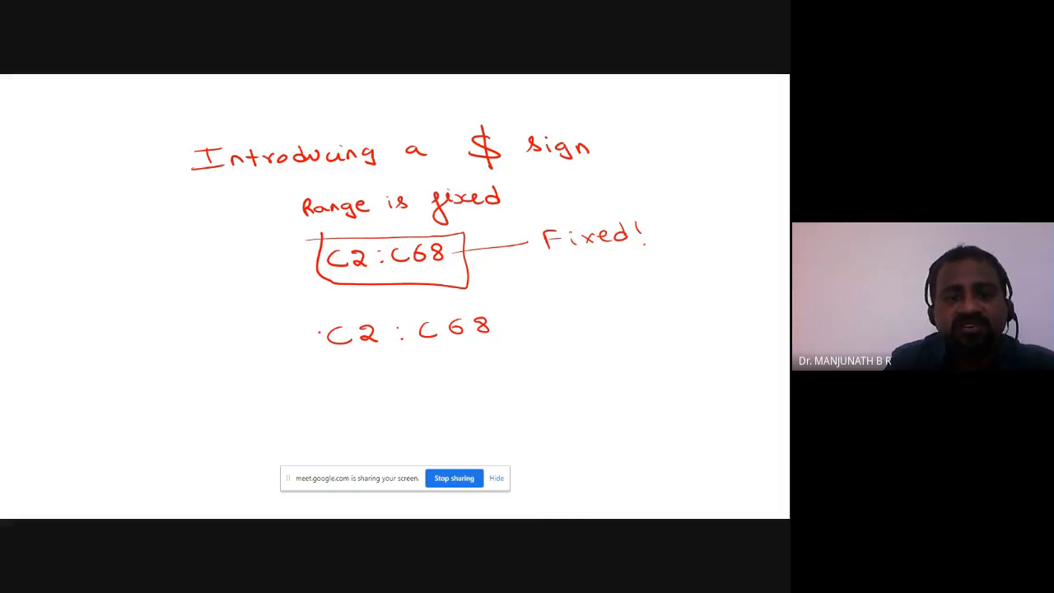
drag(322, 330, 315, 354)
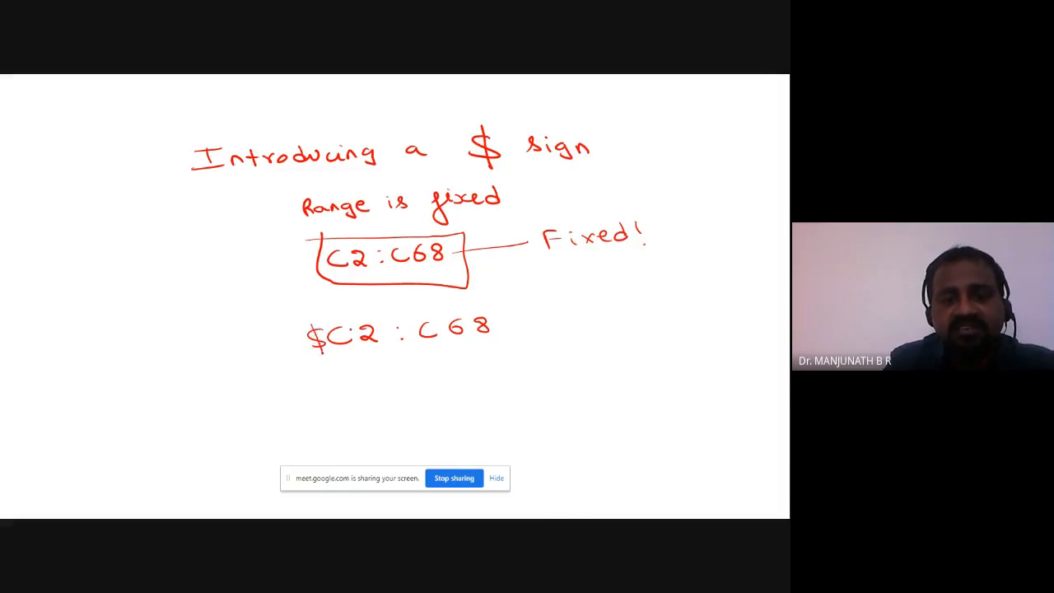
mouse_move(361, 323)
mouse_down()
mouse_move(349, 337)
mouse_move(357, 353)
mouse_up()
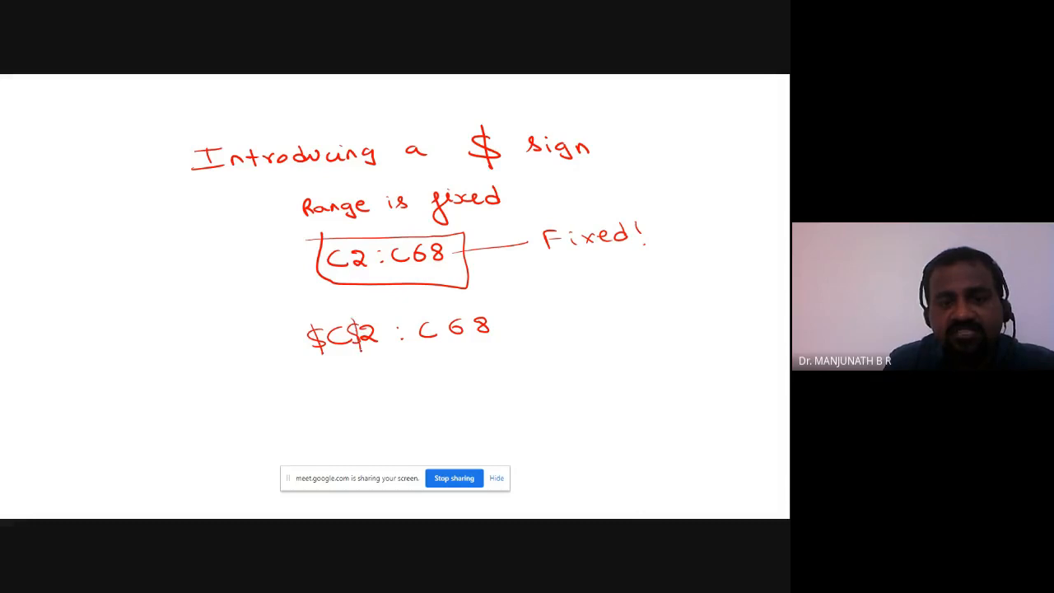
mouse_move(420, 323)
mouse_down()
mouse_move(410, 343)
mouse_move(419, 351)
mouse_up()
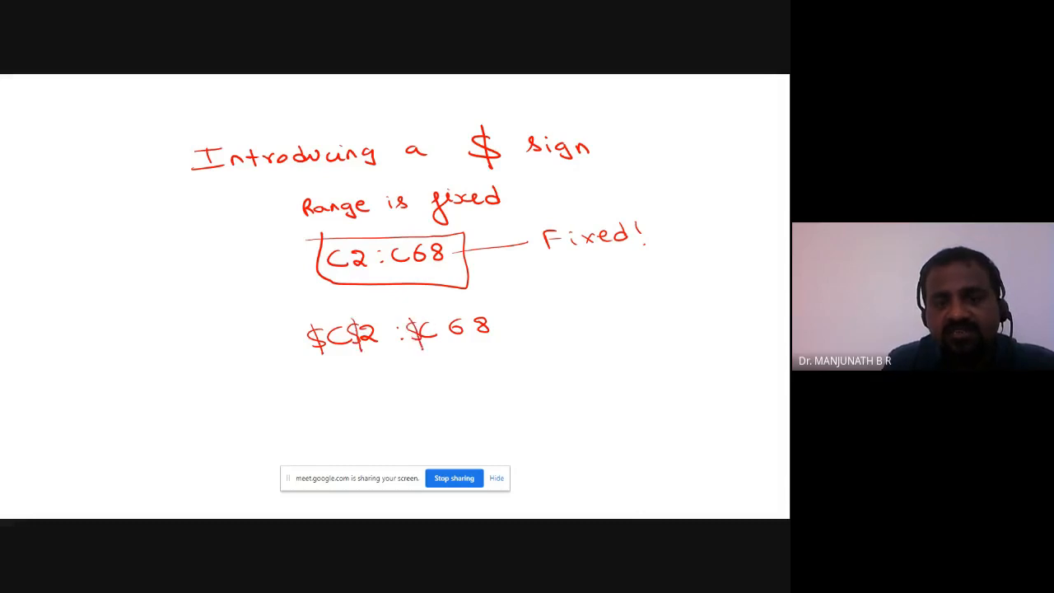
mouse_move(451, 320)
mouse_down()
mouse_move(441, 337)
mouse_move(449, 347)
mouse_up()
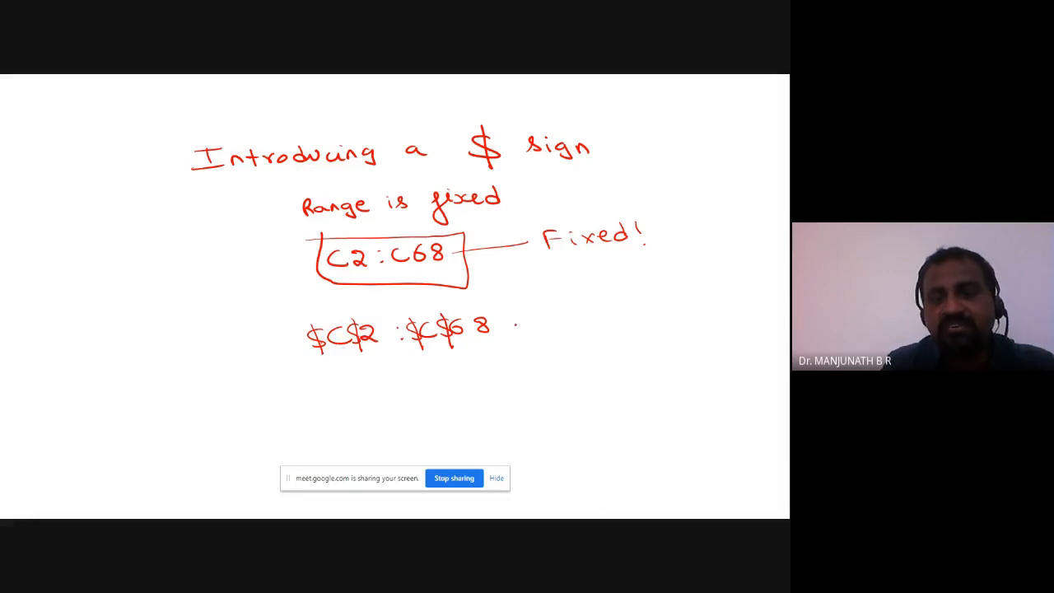
Step: Draw a line from $C$2:$C$68 and handwrite the note "Now Excel understood the range is fixed" beside it
mouse_move(505, 325)
mouse_down()
mouse_move(629, 326)
mouse_move(641, 309)
mouse_up()
drag(632, 318, 645, 317)
drag(631, 326, 669, 323)
mouse_move(669, 313)
mouse_down()
mouse_move(659, 323)
mouse_move(680, 316)
mouse_up()
mouse_move(685, 316)
mouse_down()
mouse_move(696, 325)
mouse_move(689, 327)
mouse_move(713, 325)
mouse_up()
drag(614, 341, 753, 344)
mouse_move(588, 366)
mouse_down()
mouse_move(589, 379)
mouse_move(715, 369)
mouse_up()
drag(609, 400, 620, 409)
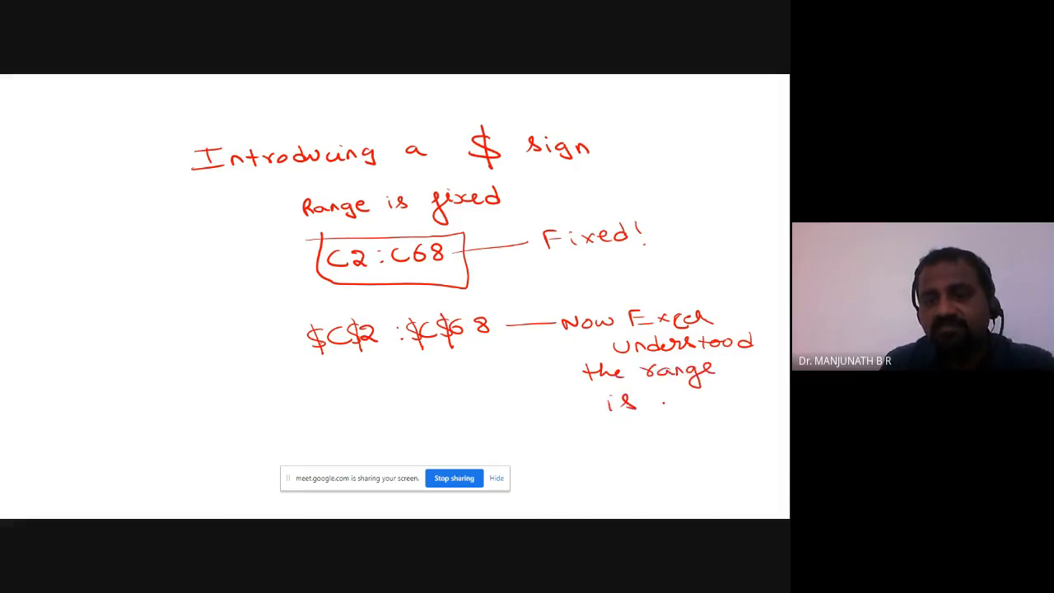
mouse_move(680, 394)
mouse_down()
mouse_move(665, 425)
mouse_move(702, 405)
mouse_up()
mouse_move(702, 400)
mouse_down()
mouse_move(735, 385)
mouse_move(733, 405)
mouse_up()
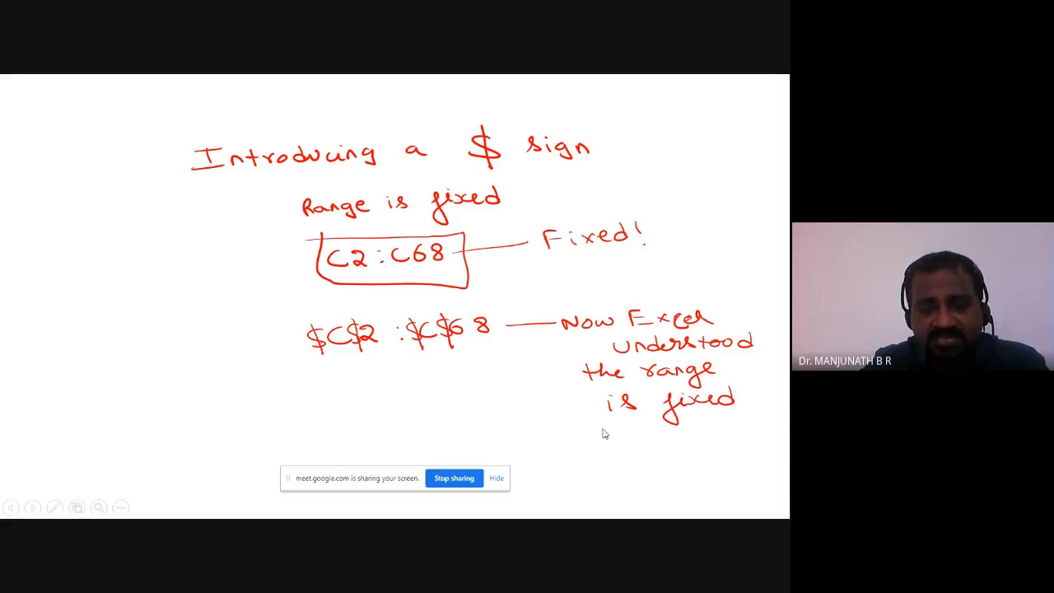
Step: Leave the handwritten page, switch to the Exercise 1 workbook in Excel, and remove the filters from the header row
click(454, 478)
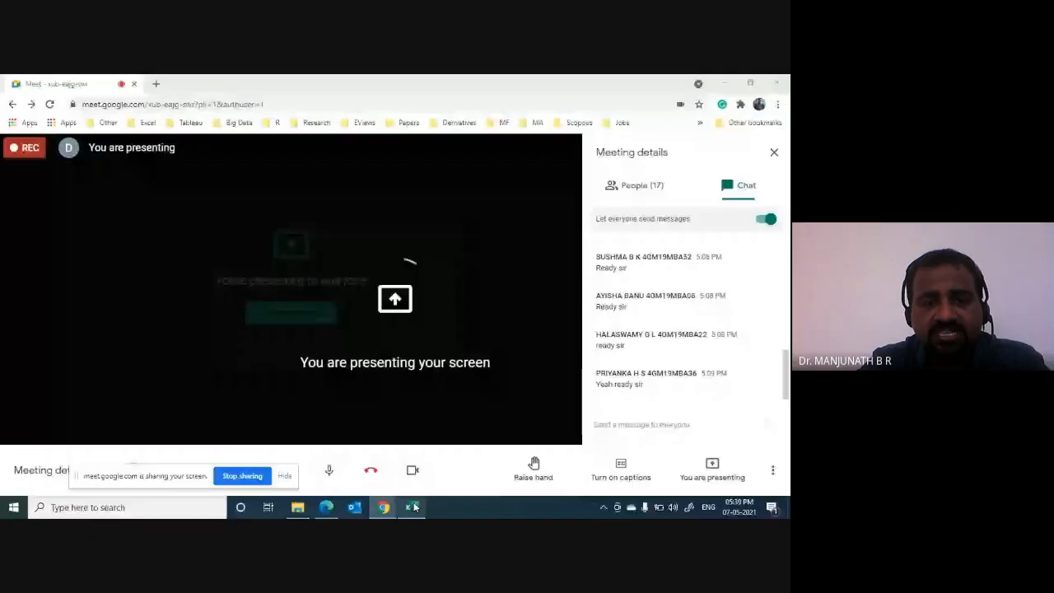
key(alt+Tab)
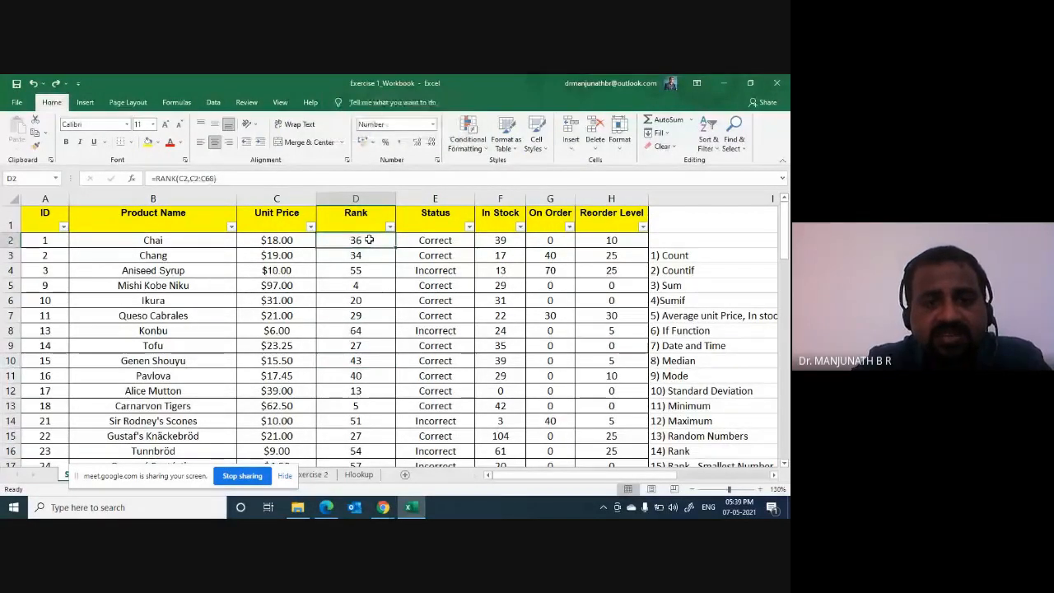
key(ctrl+shift+l)
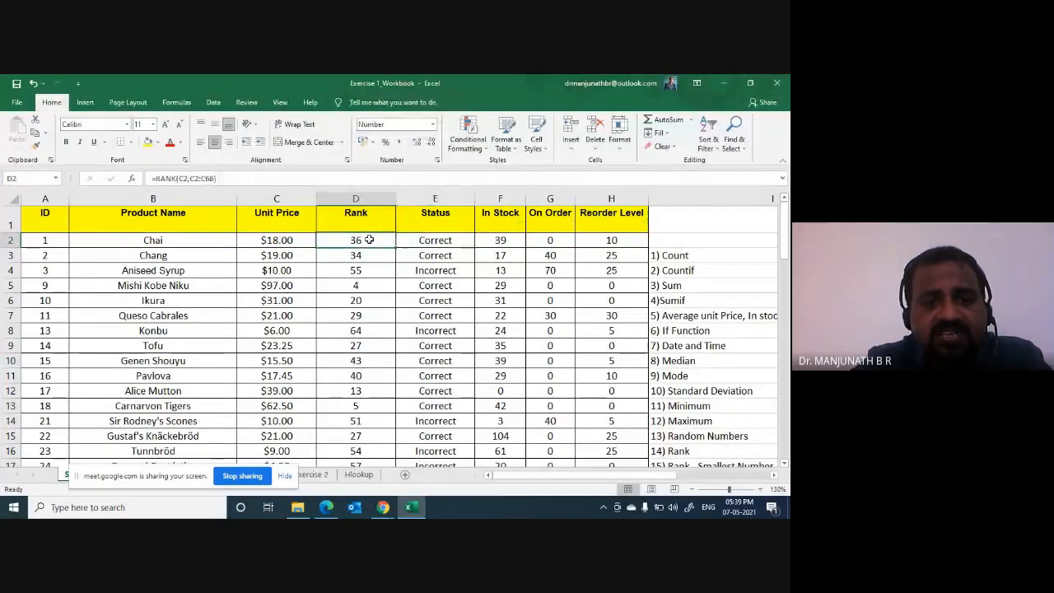
Step: Edit the RANK formula in cell D2 so the start of its range is the absolute reference $C$2
click(190, 178)
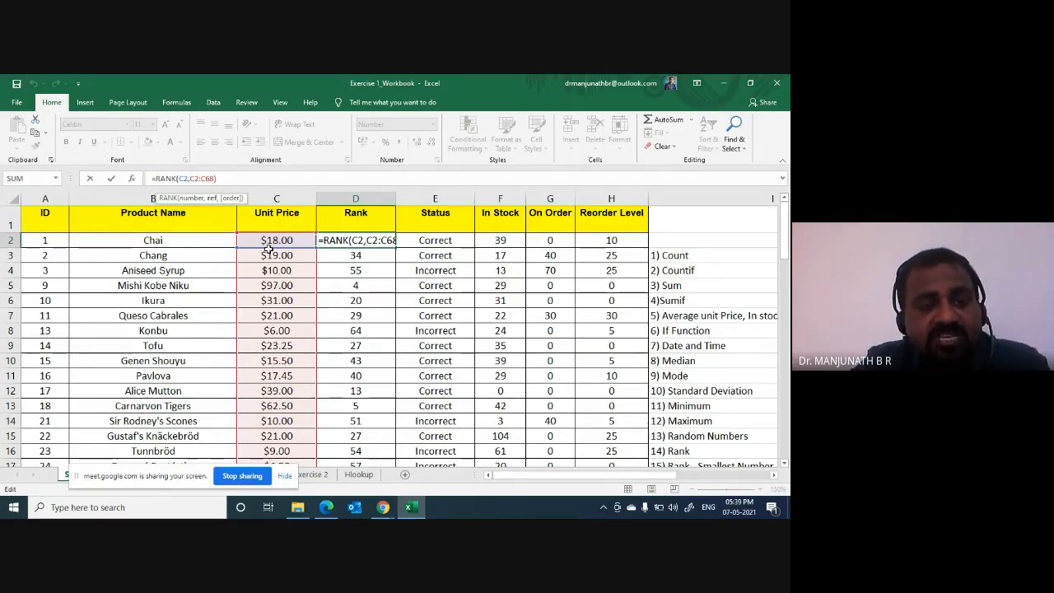
text($C)
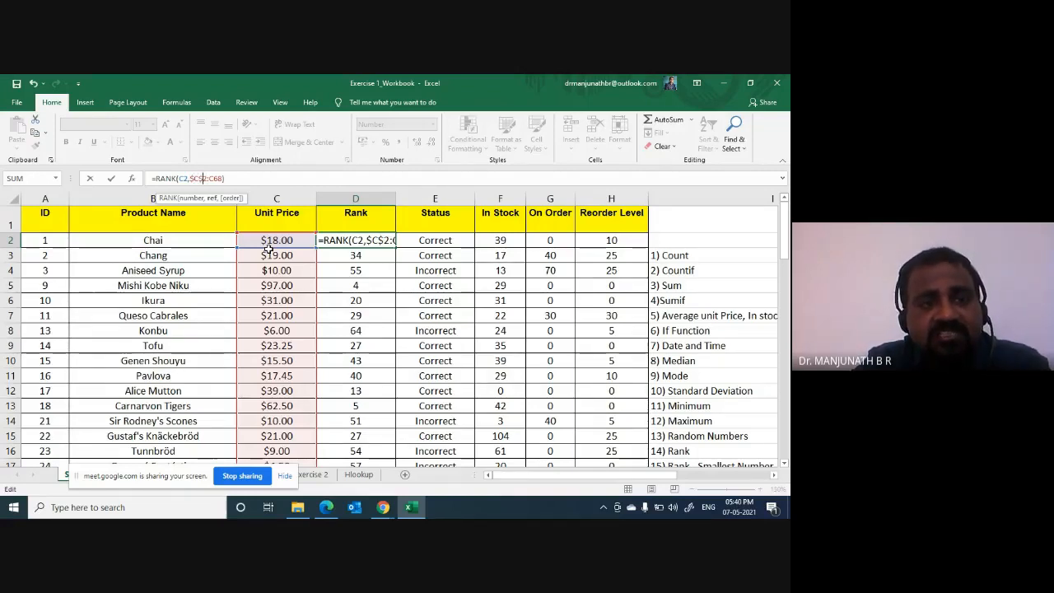
text($C)
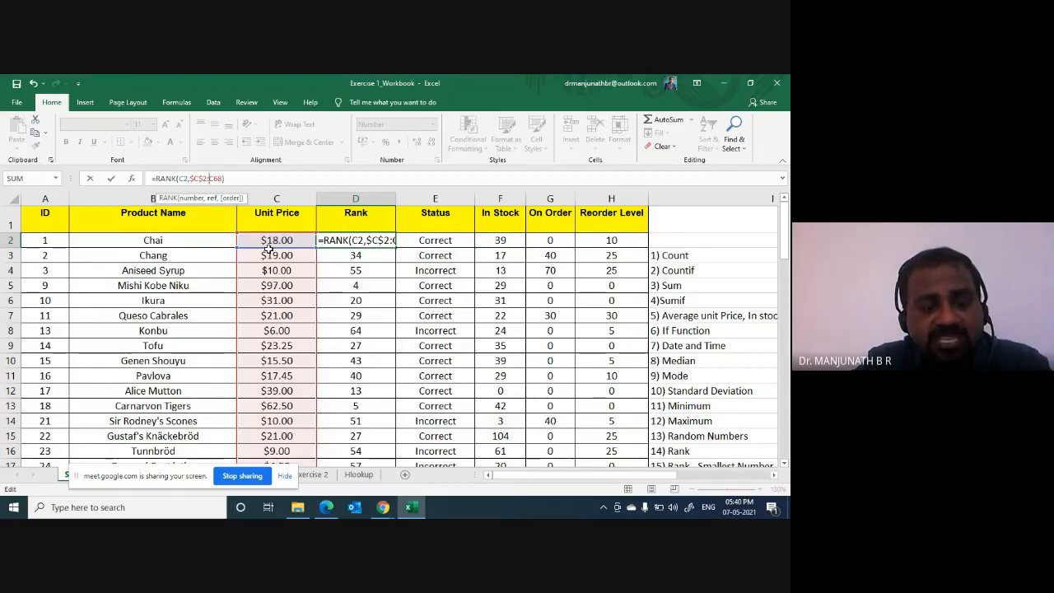
Step: Make the range in D2's RANK formula absolute as $C$2:$C$68 and fill the formula down the Rank column
text($)
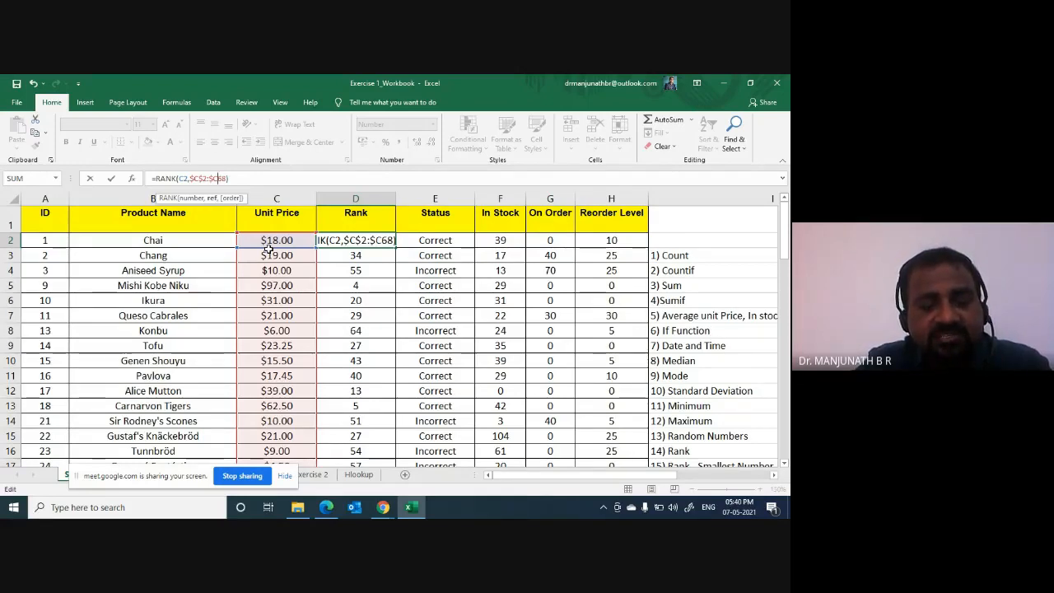
text($)
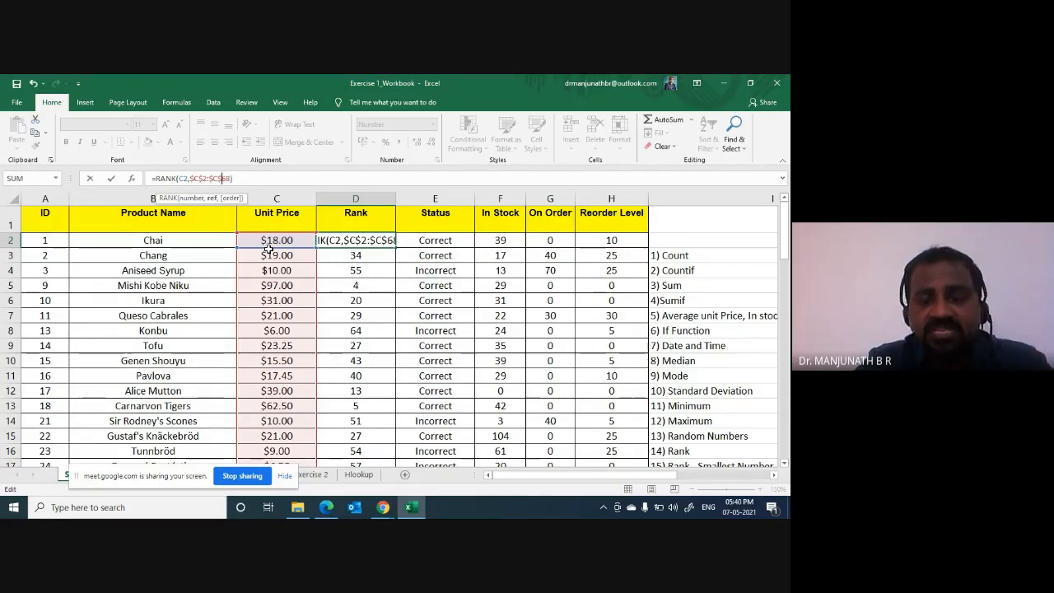
key(Return)
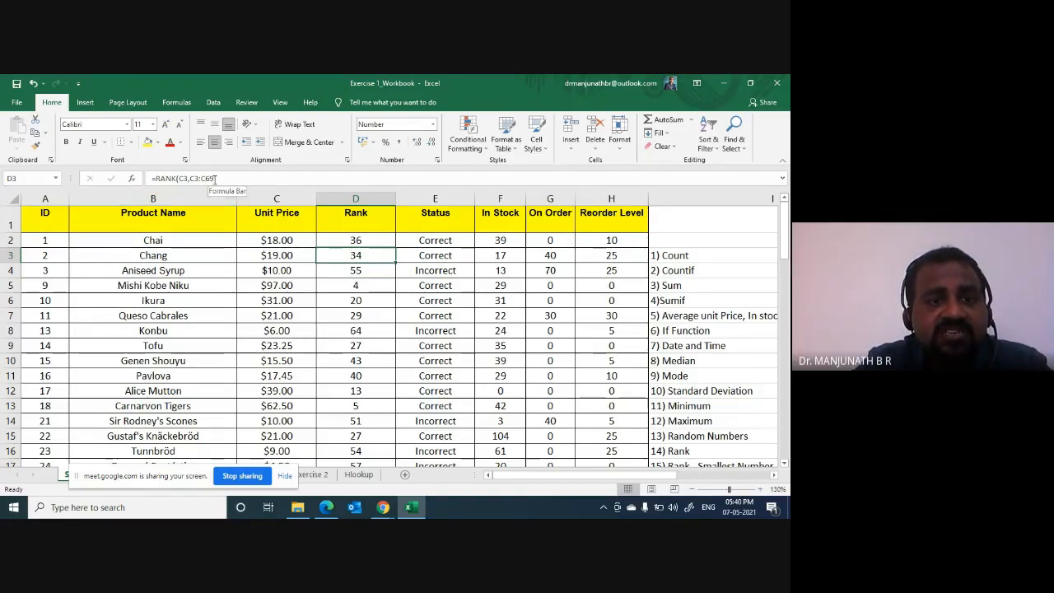
click(369, 239)
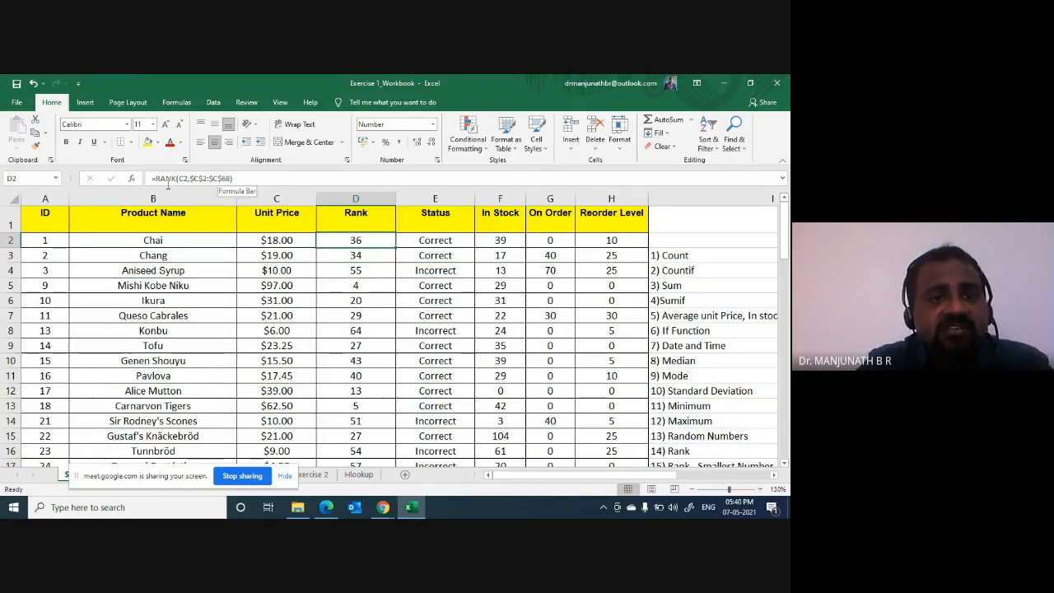
double_click(396, 247)
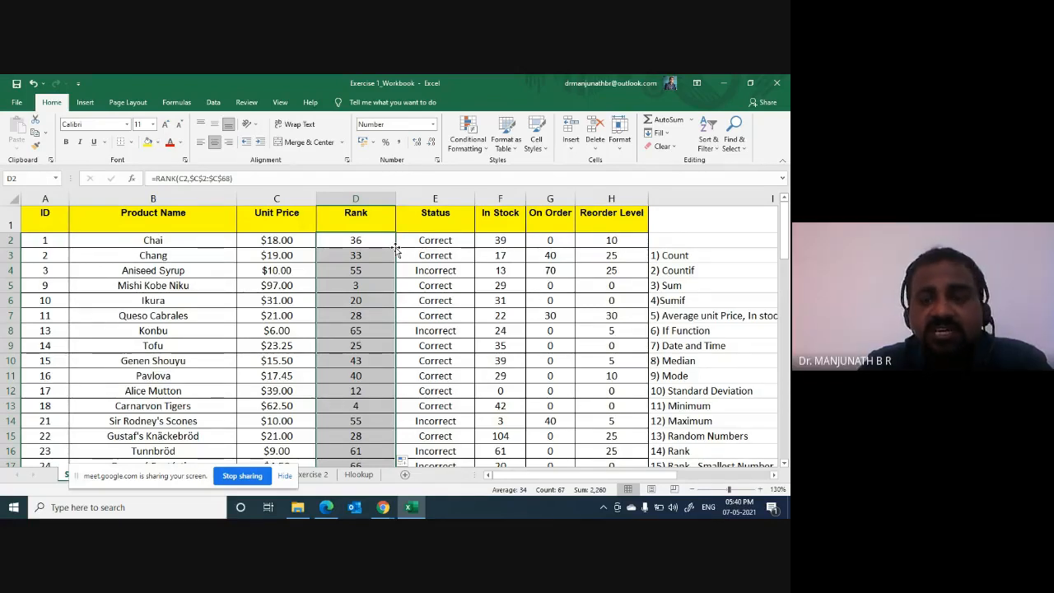
Step: Examine the exercise topics listed in column I, down to the rank-related items
key(Right)
key(Right)
key(Right)
key(Right)
key(Right)
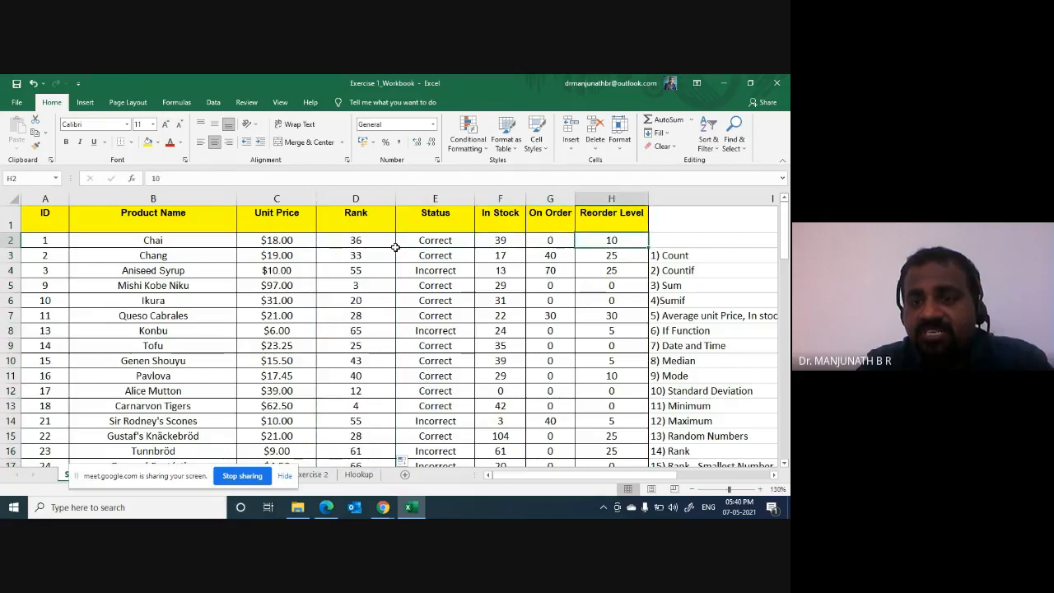
key(Down)
key(Down)
key(Down)
key(Down)
key(Down)
key(Down)
key(Down)
key(Down)
key(Down)
key(Down)
key(Down)
key(Down)
key(Down)
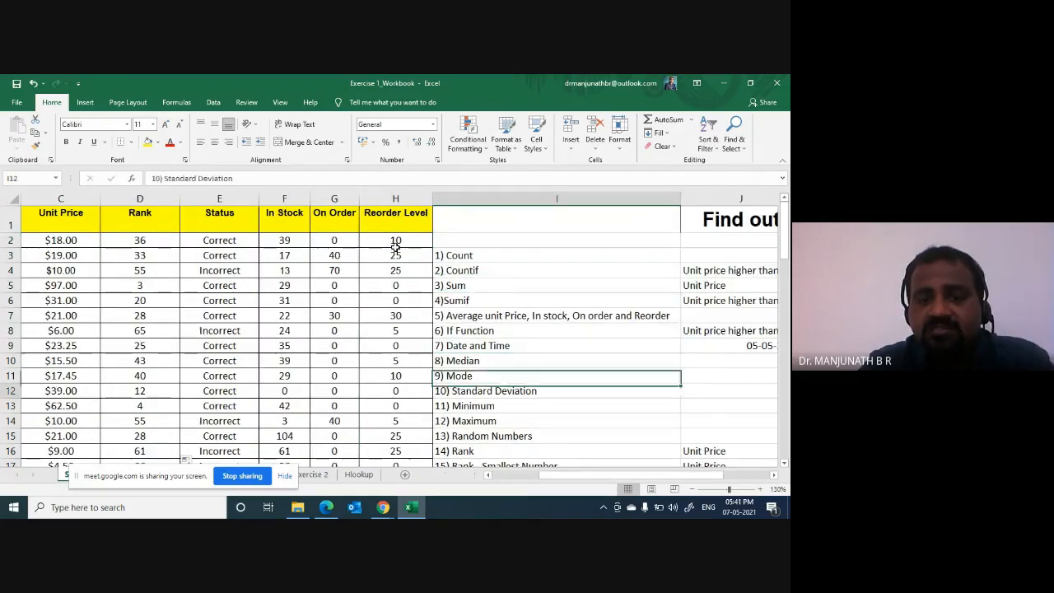
key(Down)
key(Down)
key(Down)
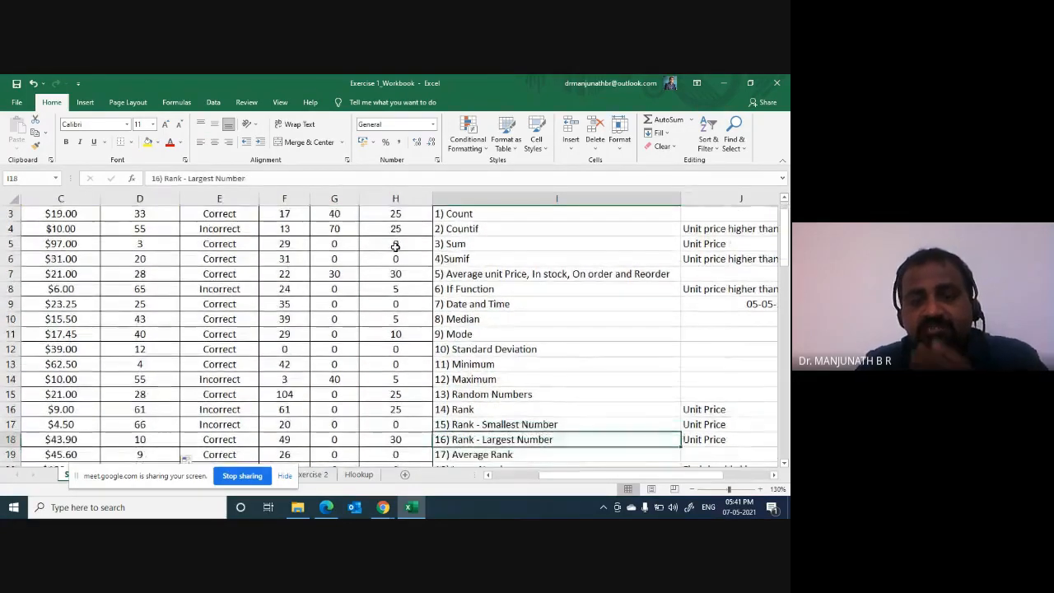
key(Up)
key(Left)
key(Left)
key(Left)
key(Left)
key(Left)
key(Left)
key(Left)
key(Left)
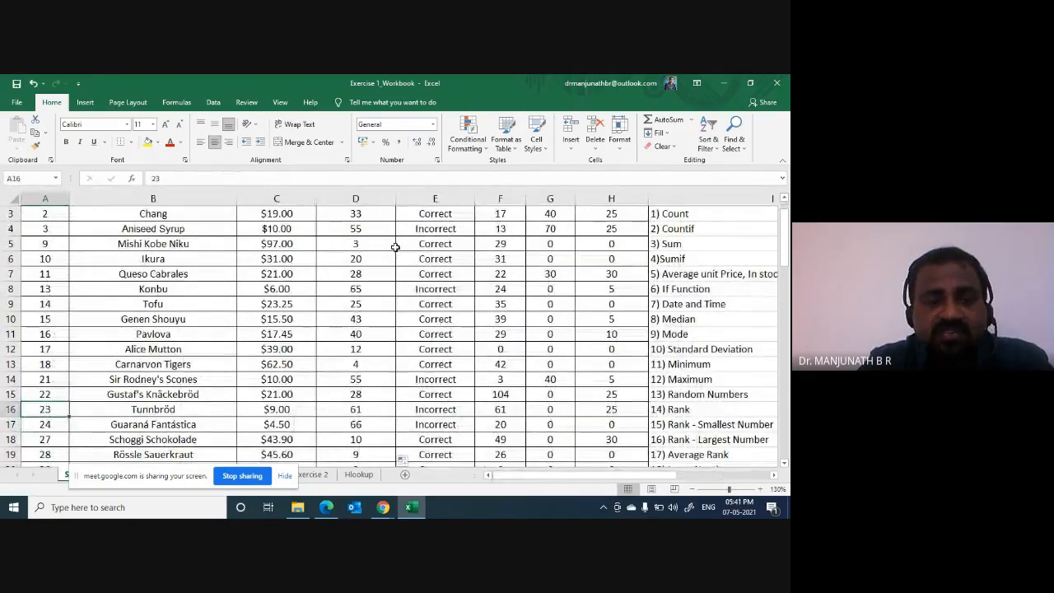
Step: Turn on filters for the product table from the Rank header in D1
key(ctrl+Home)
key(Right)
key(Right)
key(Right)
key(Down)
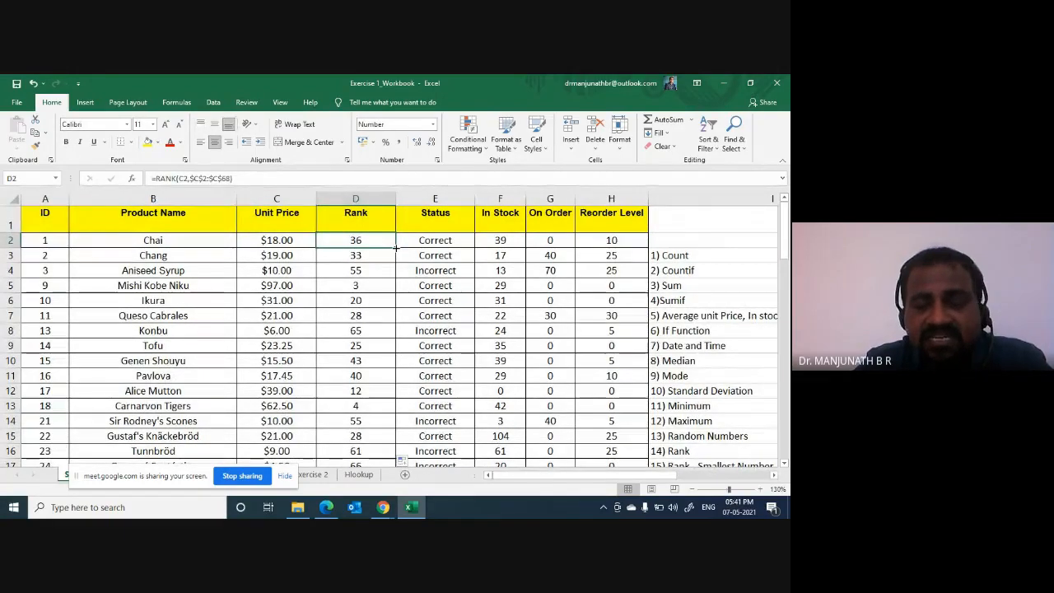
key(Up)
key(alt+d)
key(f)
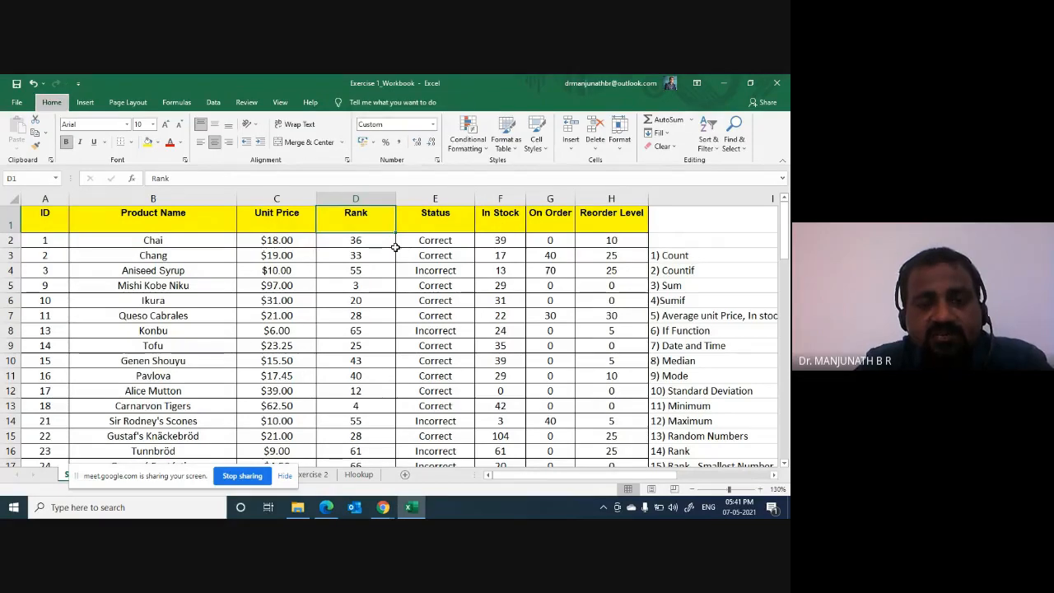
key(f)
Step: Filter the Rank column to show only ranks 1 and 67
click(390, 226)
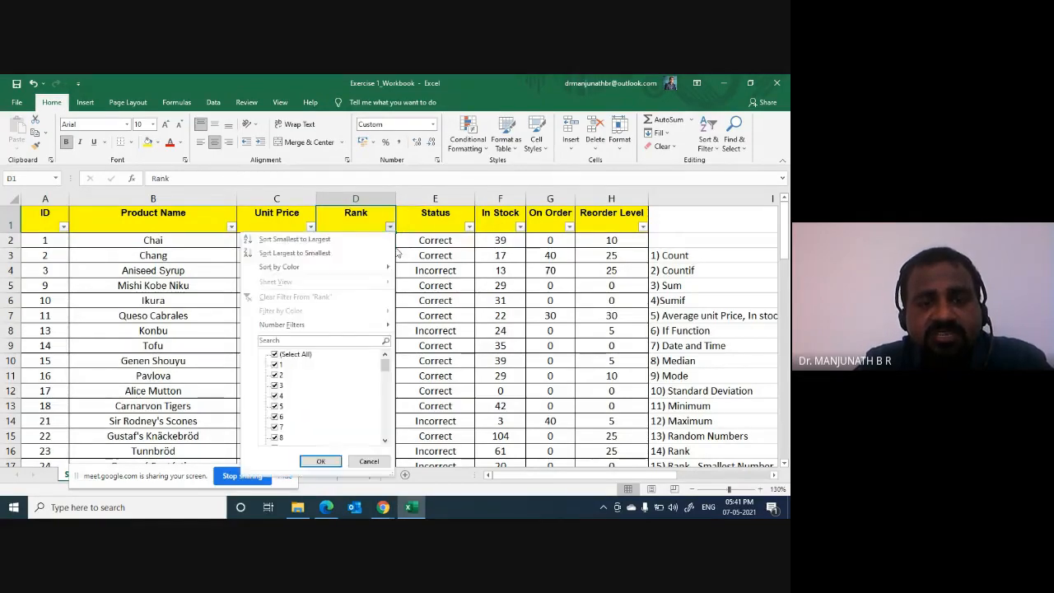
key(Down)
key(Down)
key(Down)
key(space)
key(Down)
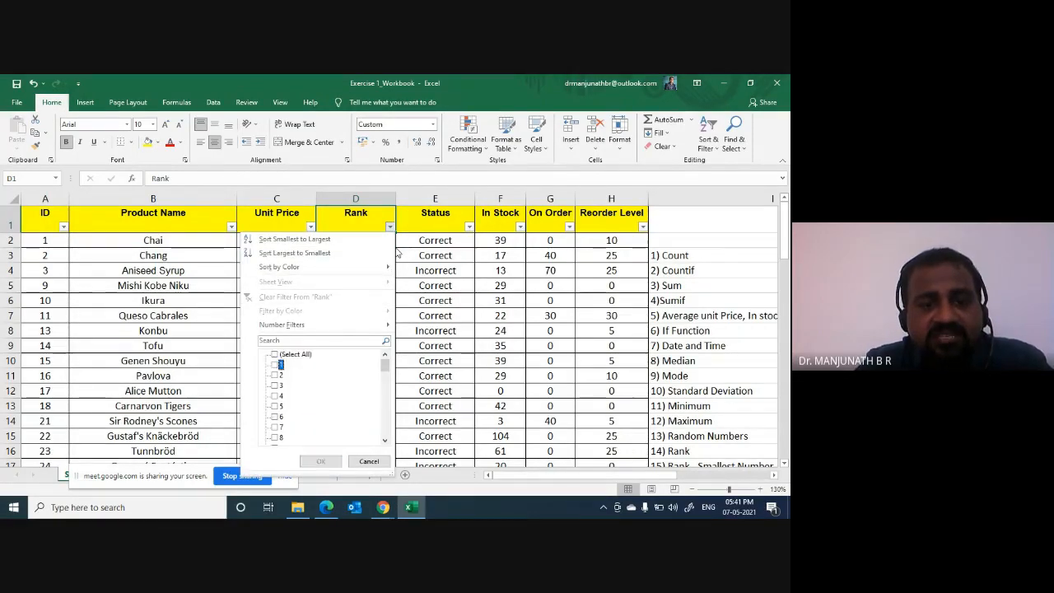
key(space)
key(End)
key(space)
key(Up)
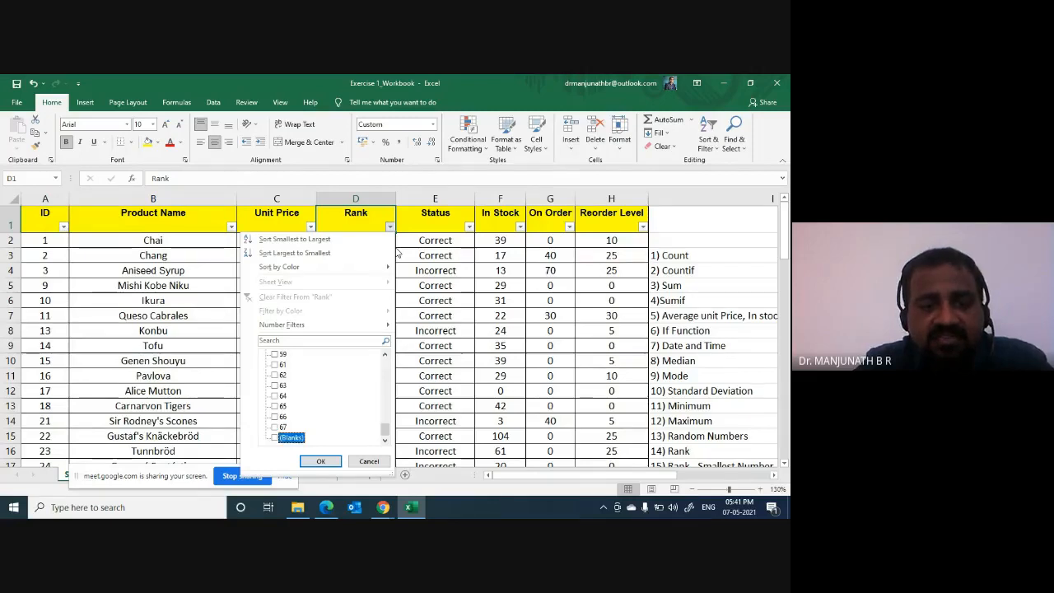
key(space)
key(Return)
Step: Compare the unit prices and ranks of the two filtered products, and remove the table's filters
key(Down)
key(Left)
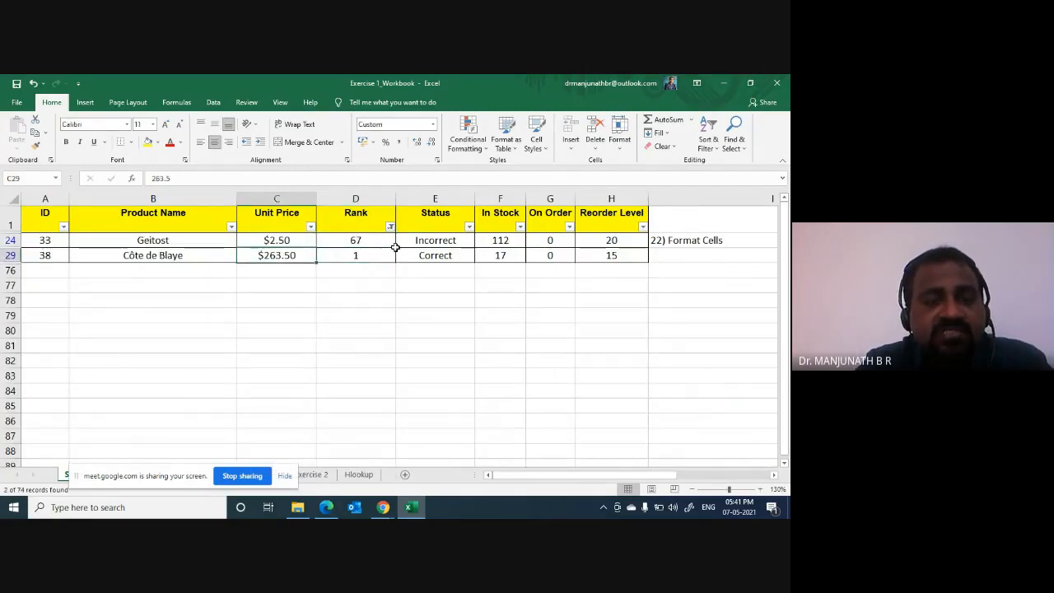
key(Up)
key(Right)
key(Left)
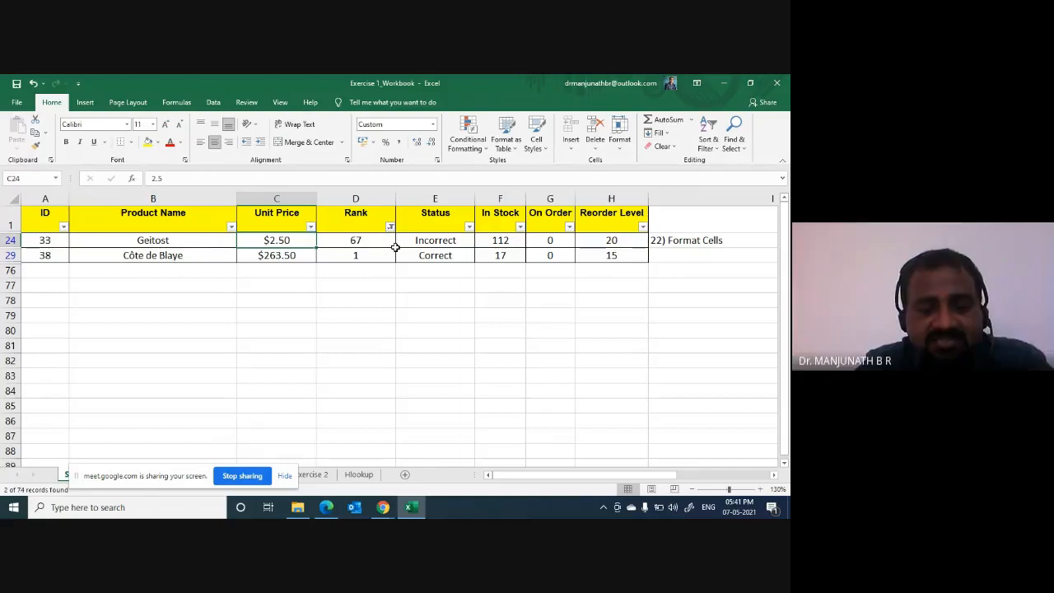
key(ctrl+shift+l)
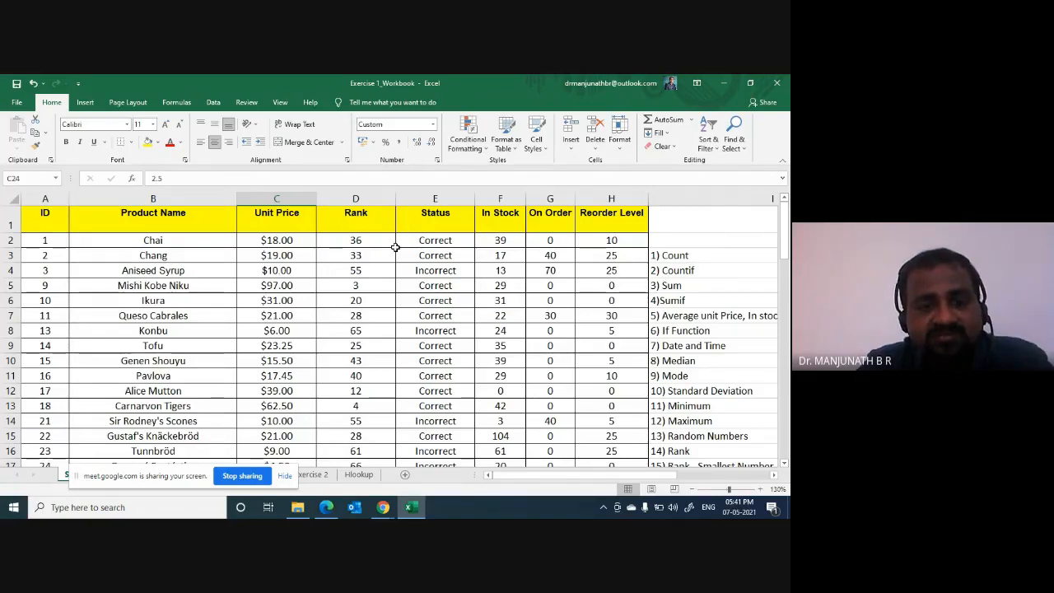
Step: Add the descending order argument 0 to D2's RANK formula and fill it down the Rank column
key(Right)
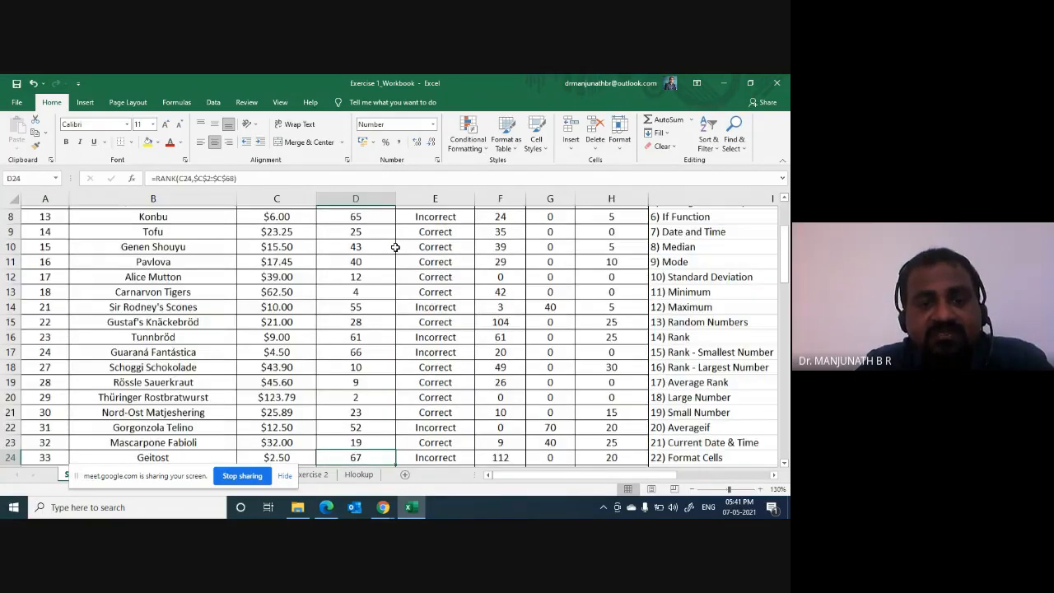
key(ctrl+Up)
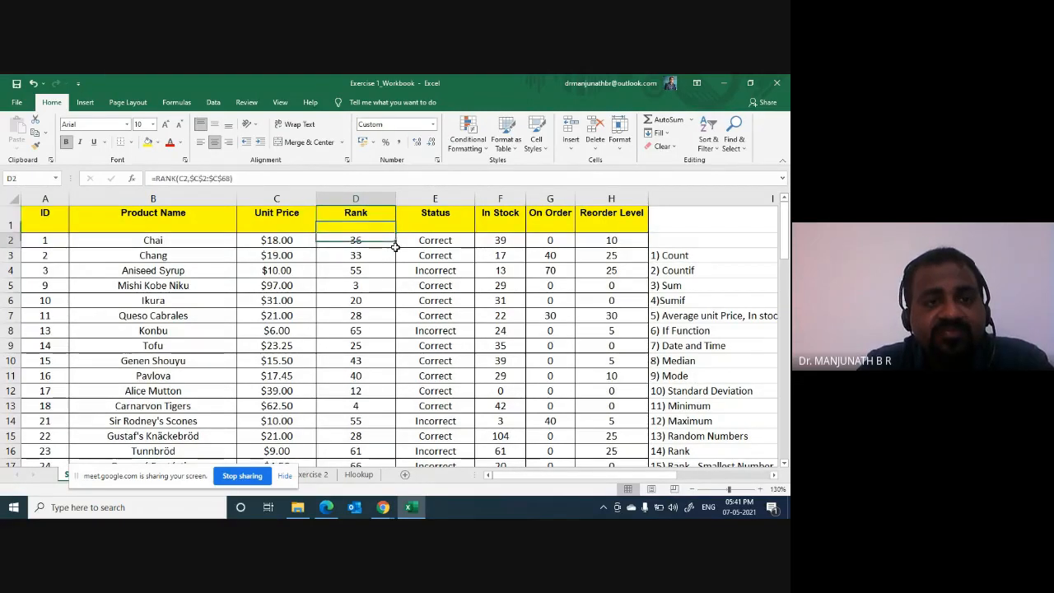
click(393, 246)
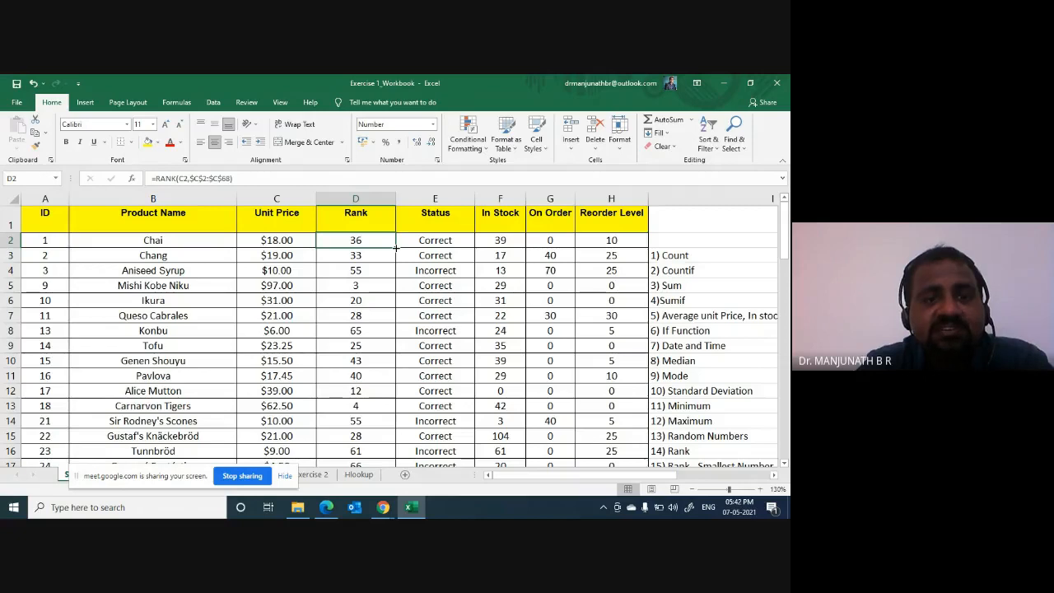
key(F2)
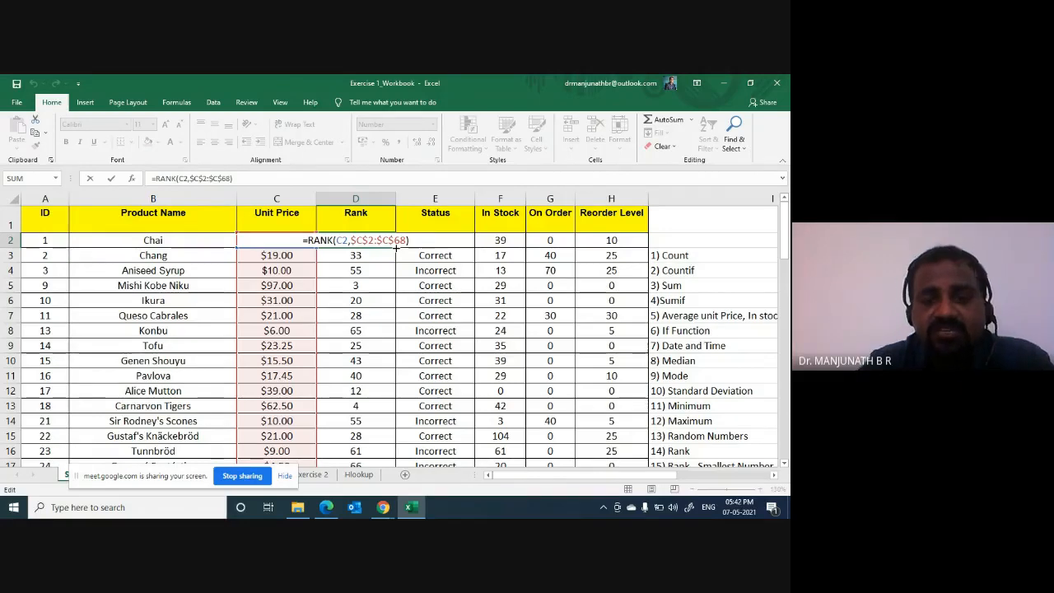
key(BackSpace)
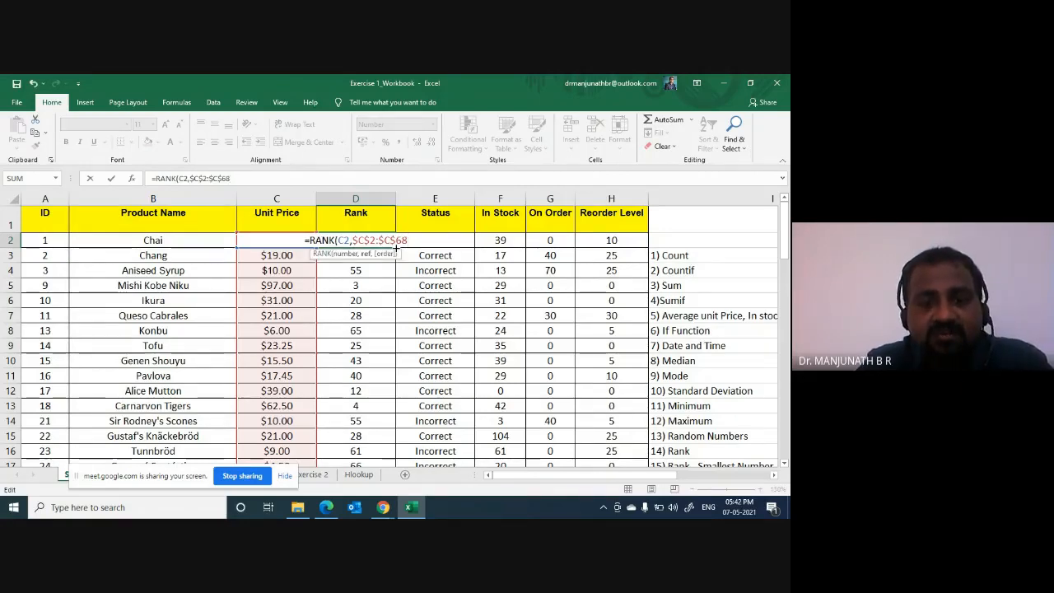
text(,)
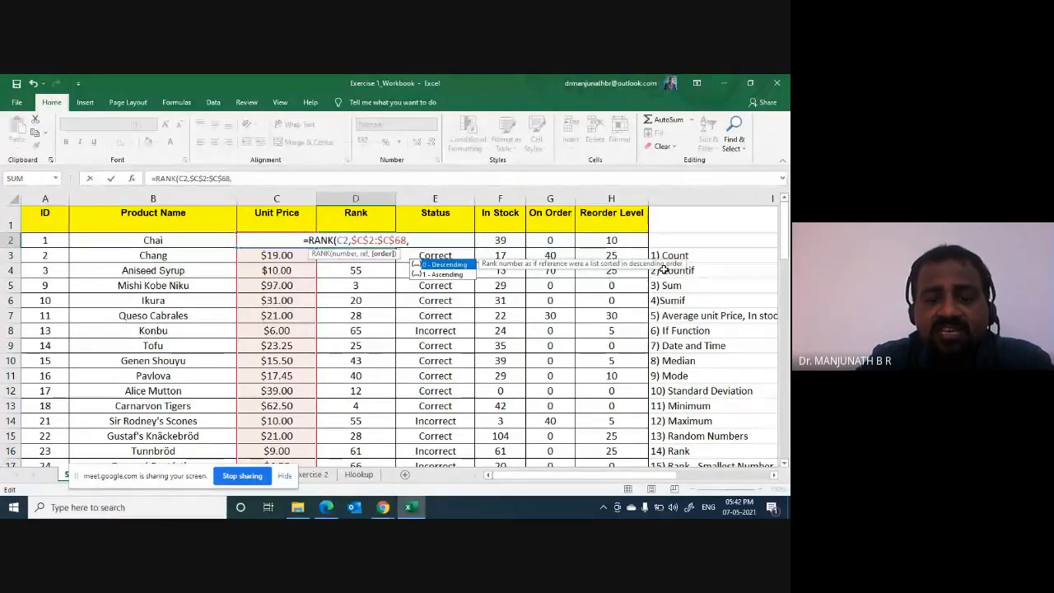
text(0)
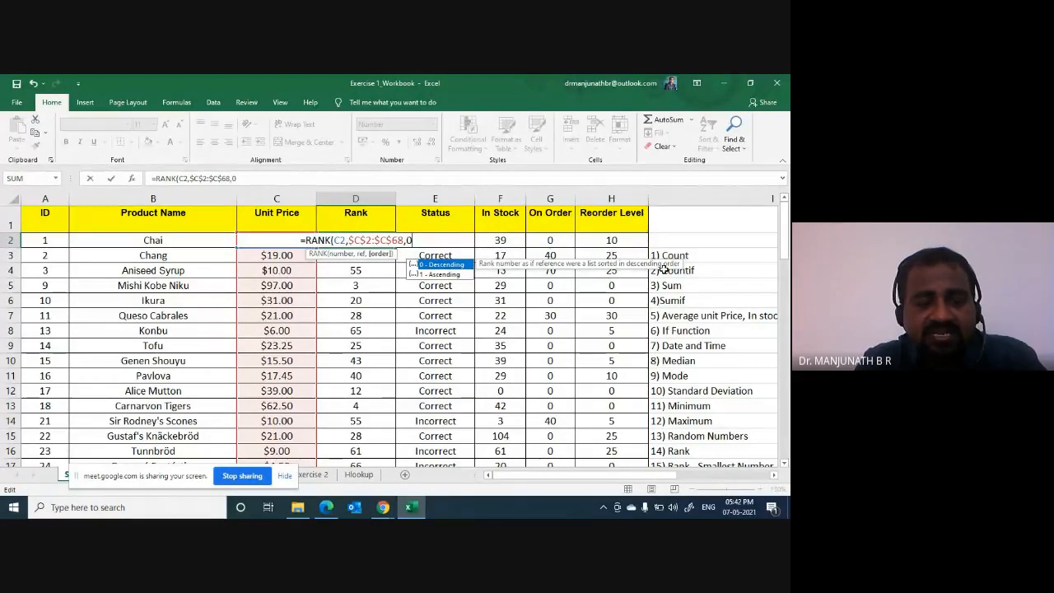
text())
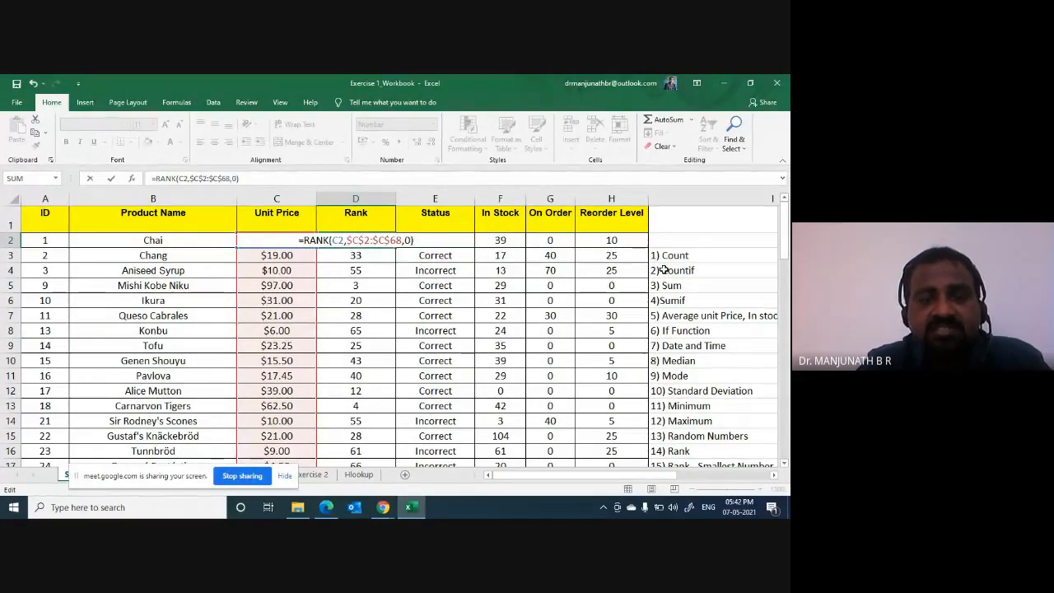
key(ctrl+Return)
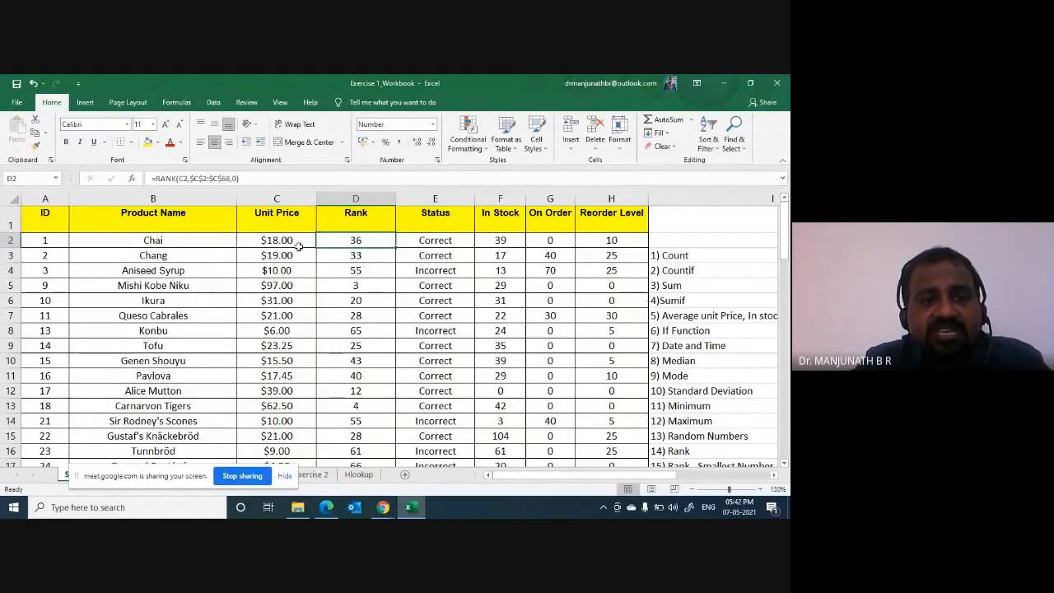
double_click(396, 245)
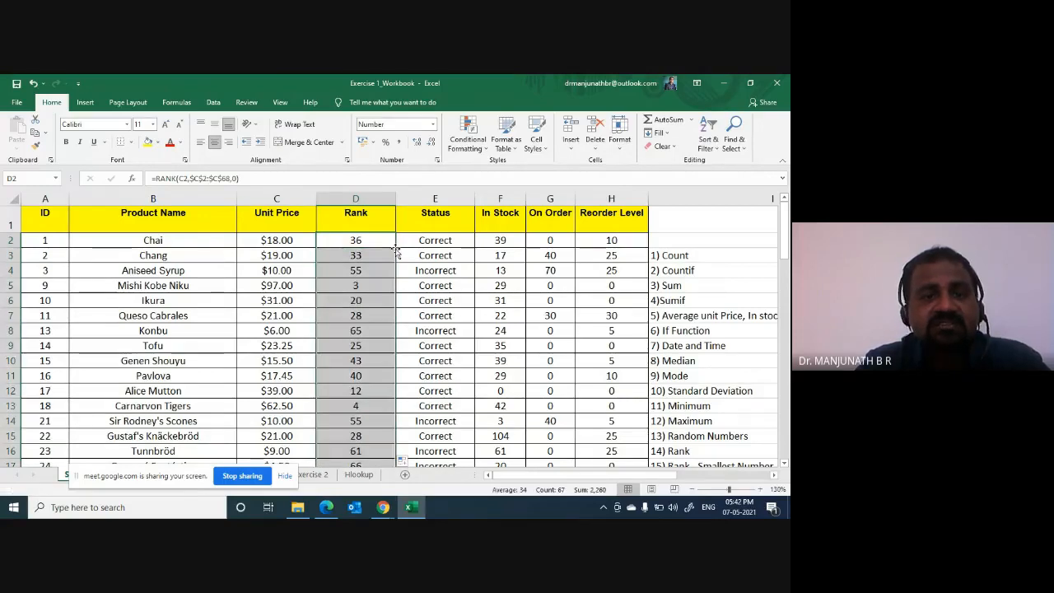
Step: Turn the table's filters back on and limit the Rank column to ranks 1 and 67
key(Up)
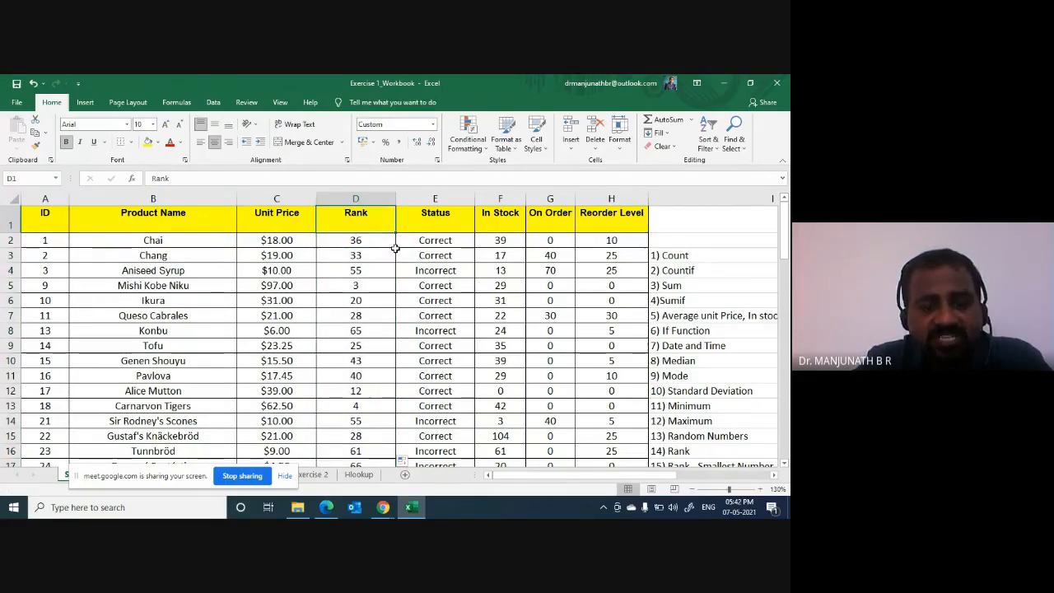
key(Right)
key(ctrl+shift+l)
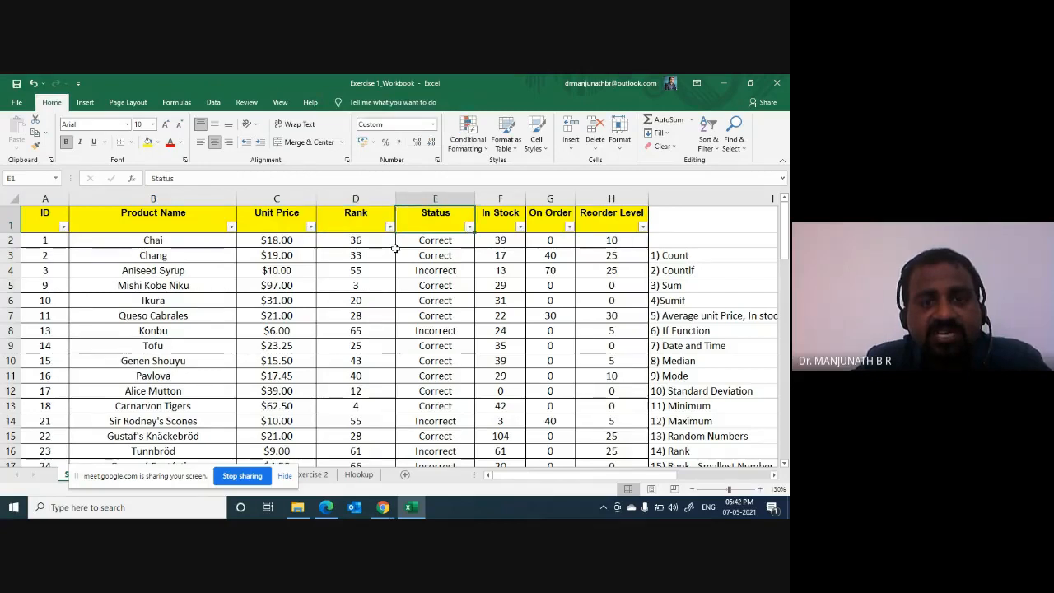
key(Left)
click(390, 226)
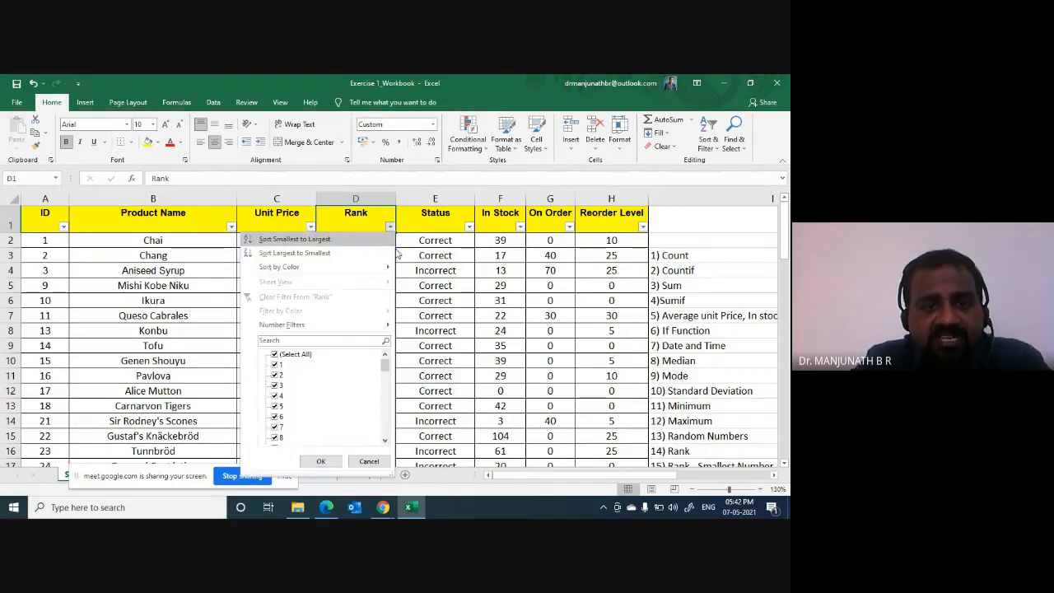
key(Down)
key(Down)
key(Down)
key(Down)
key(Down)
key(Down)
key(Down)
key(Down)
key(space)
key(Down)
key(space)
key(End)
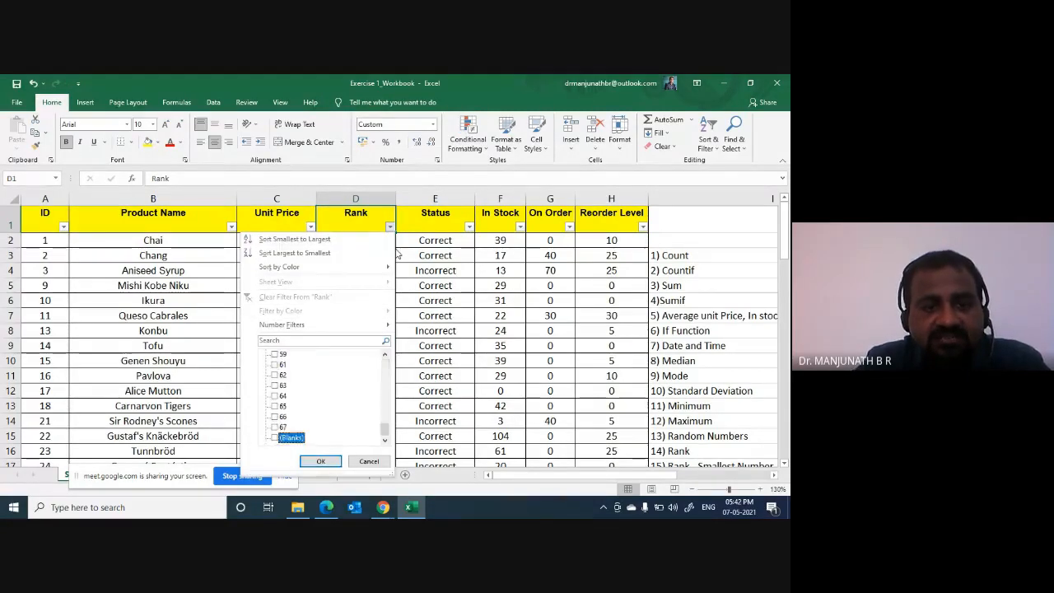
key(Up)
key(space)
key(Return)
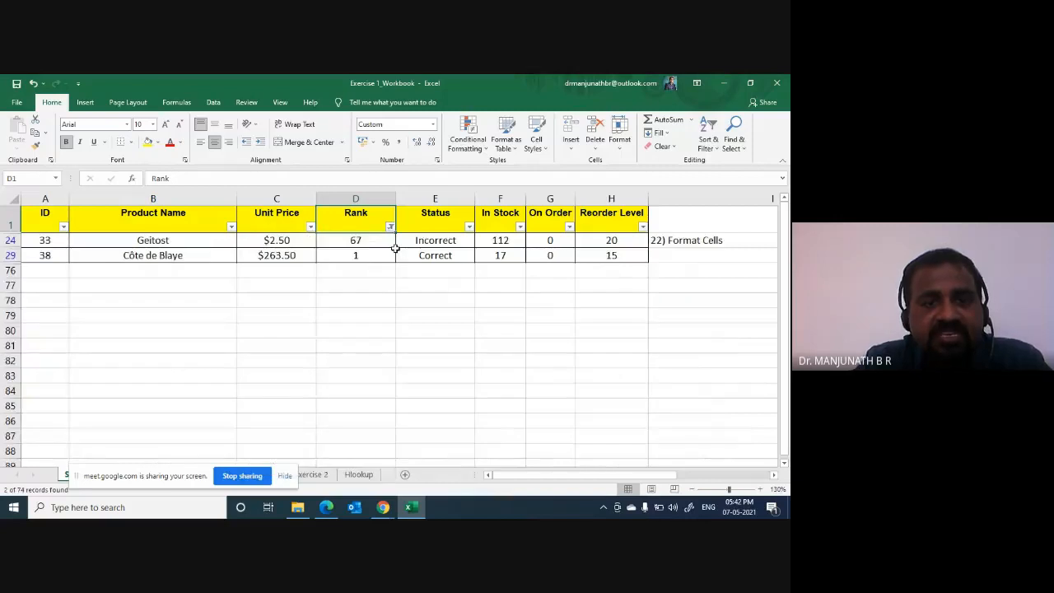
Step: Check the Rank cells of the two filtered products against their unit prices
key(Down)
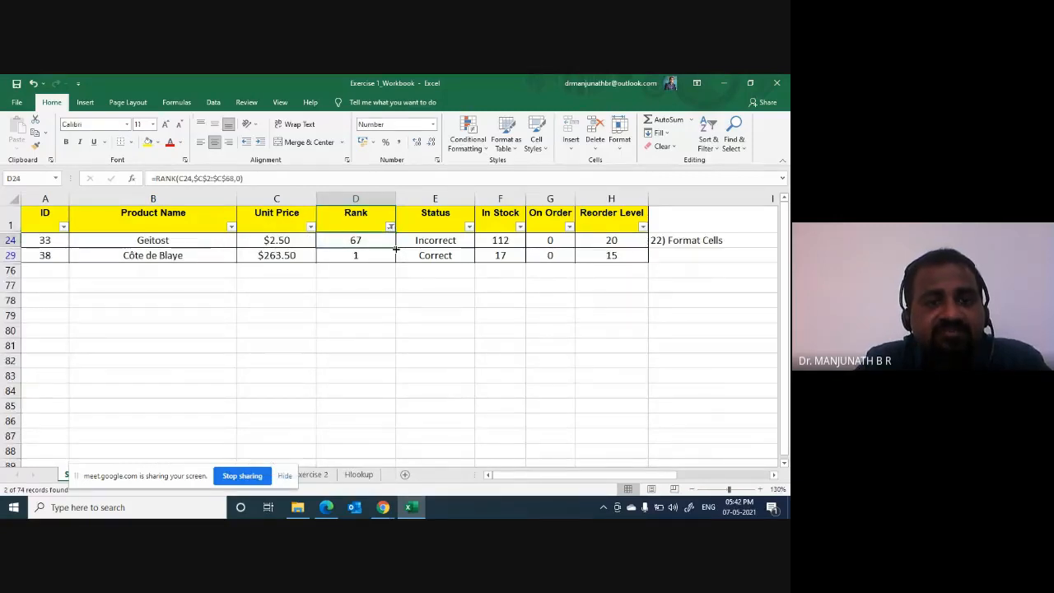
key(Down)
key(Up)
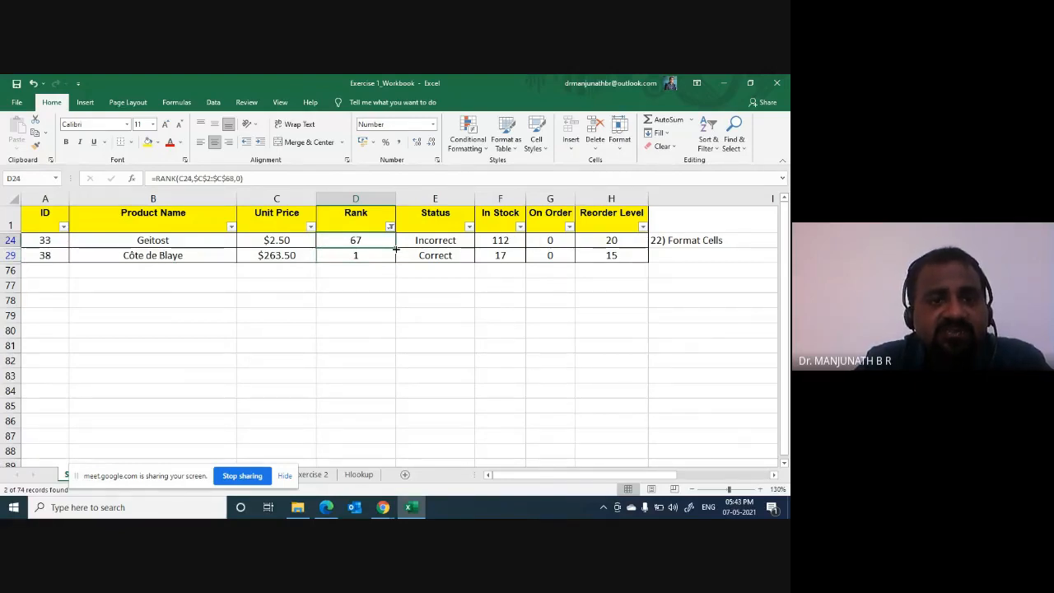
Step: Remove the filters from the product table to list every product again
key(Up)
key(alt+d)
key(f)
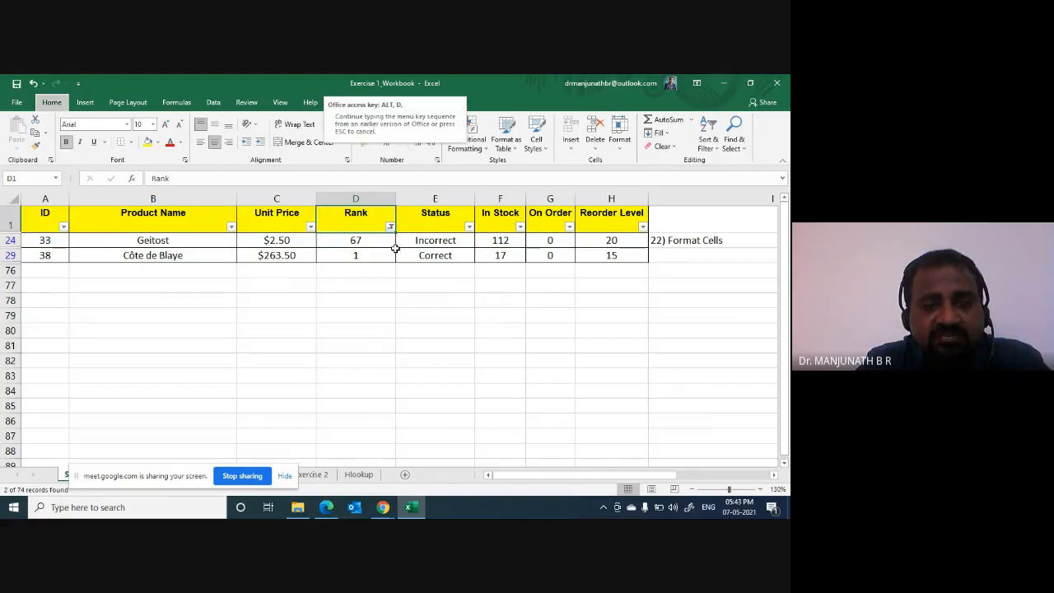
key(f)
key(Down)
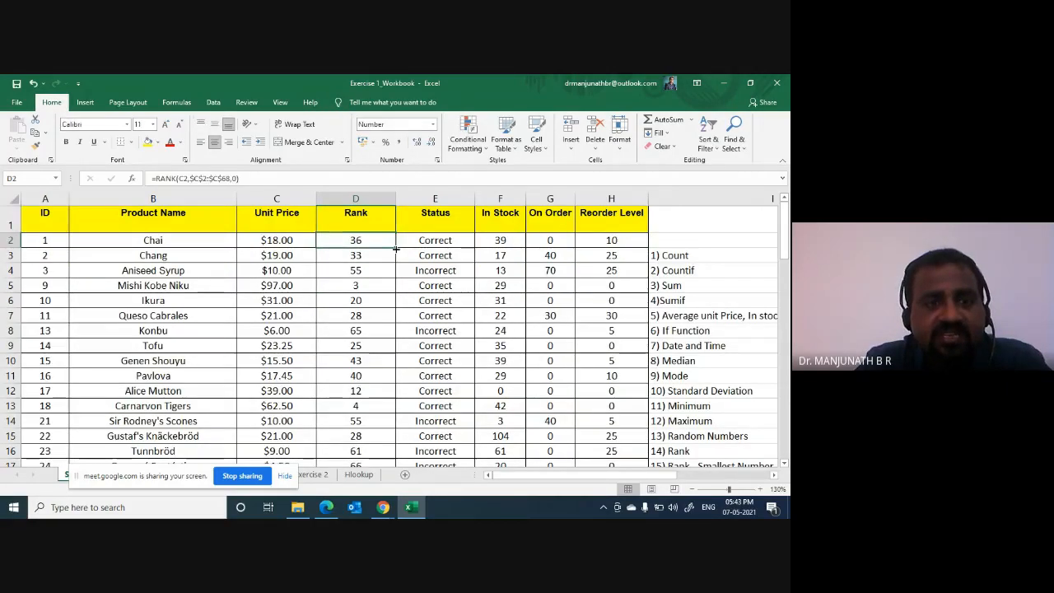
key(ctrl+z)
key(ctrl+z)
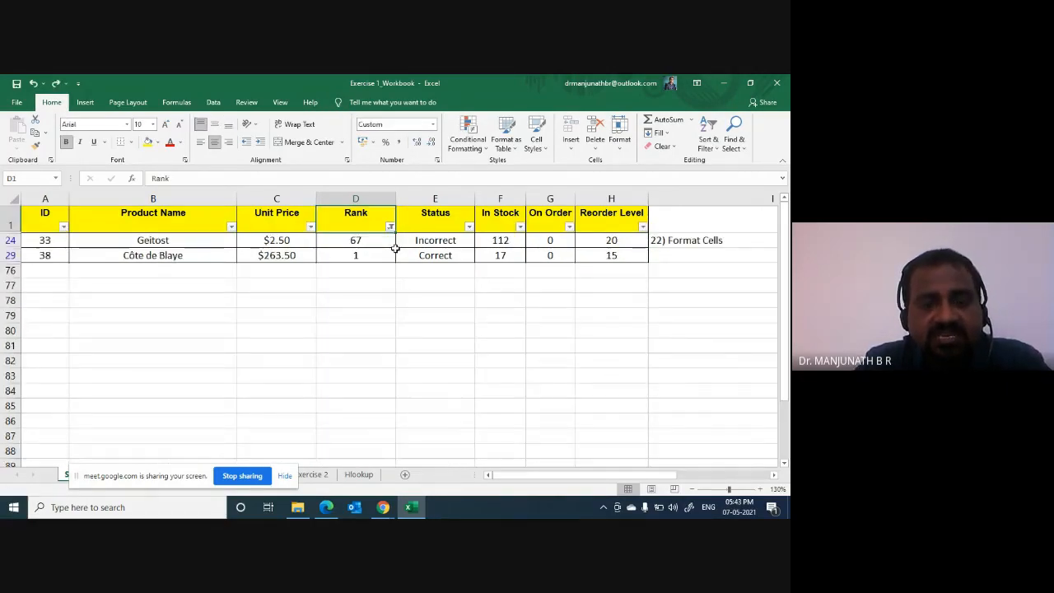
key(Down)
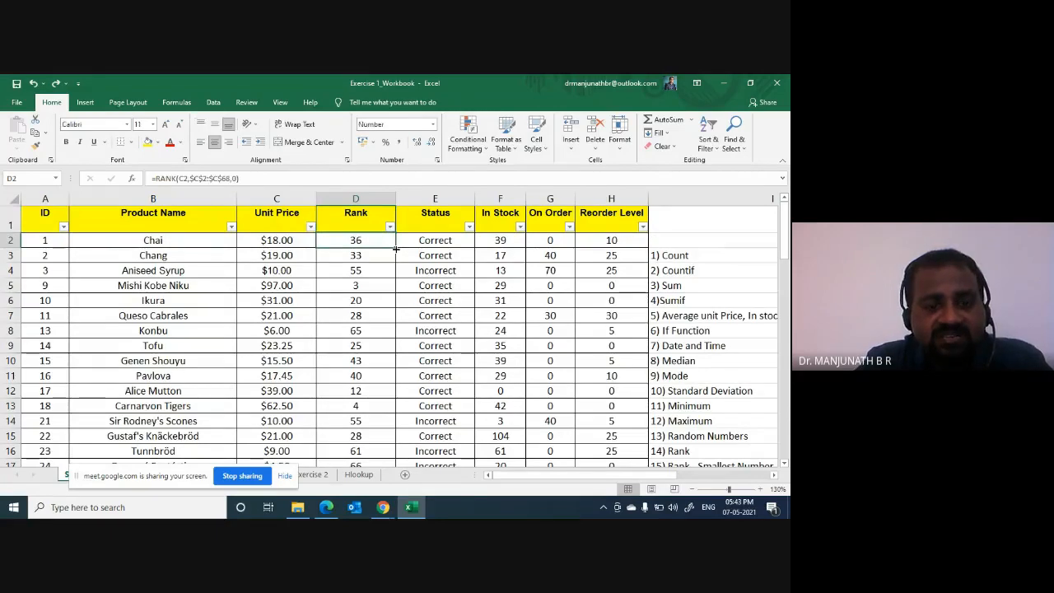
Step: Change the order argument of D2's RANK formula to 1 for ascending and fill it down the Rank column
key(F2)
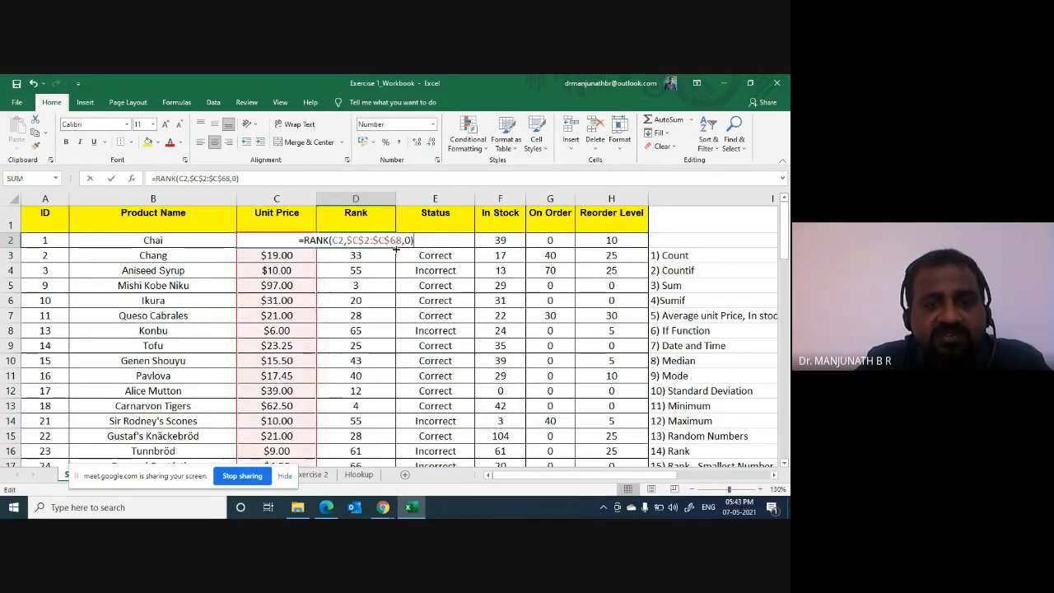
key(Escape)
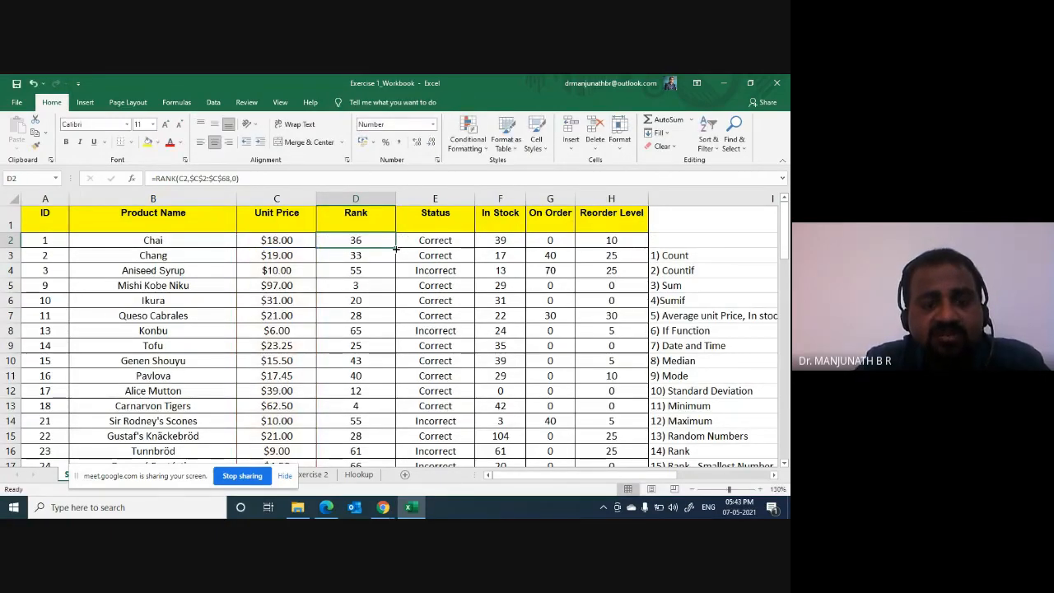
key(F2)
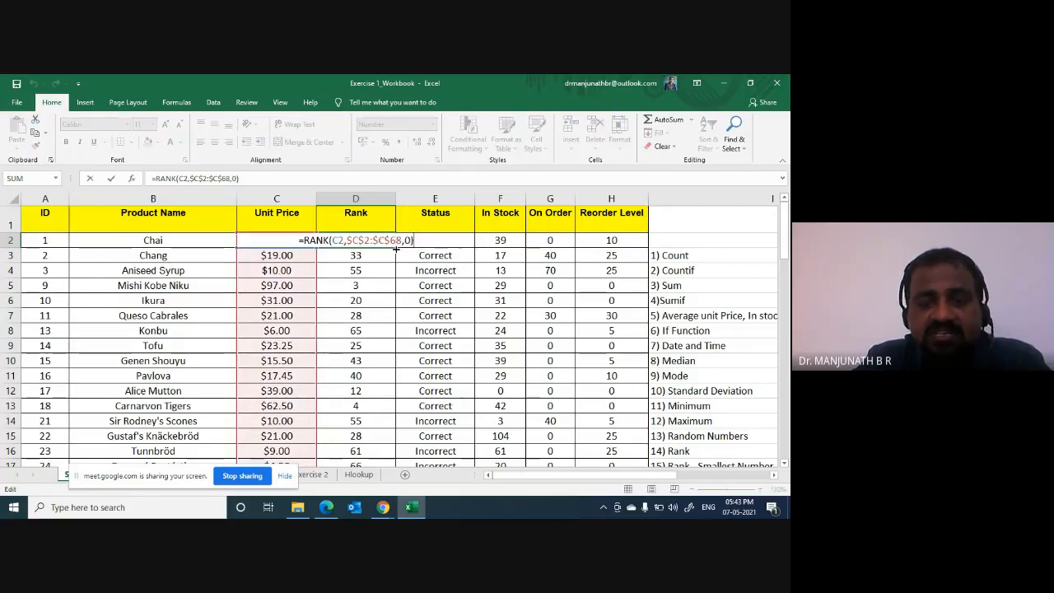
key(BackSpace)
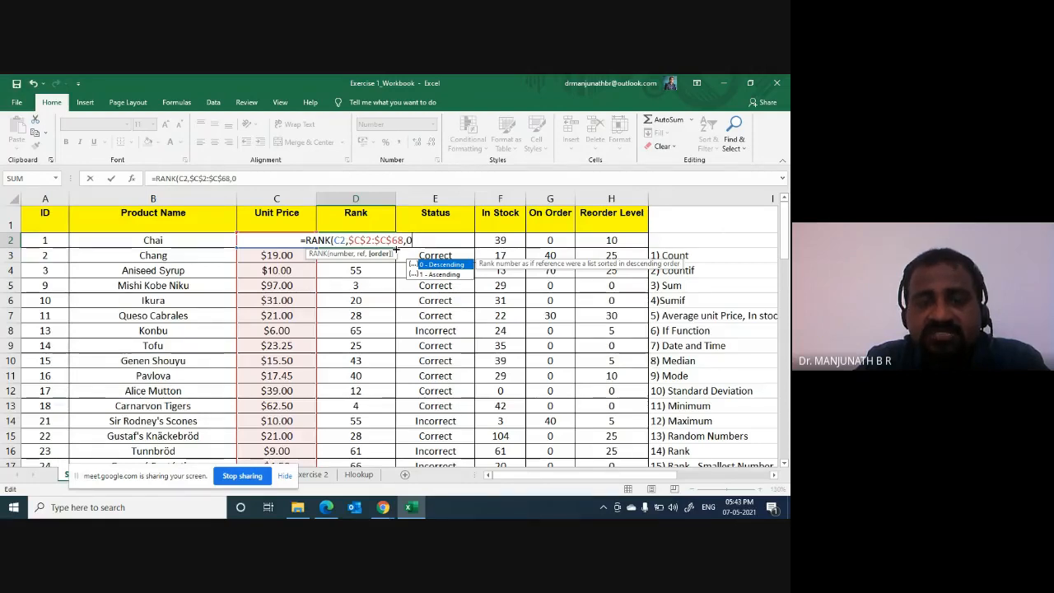
key(BackSpace)
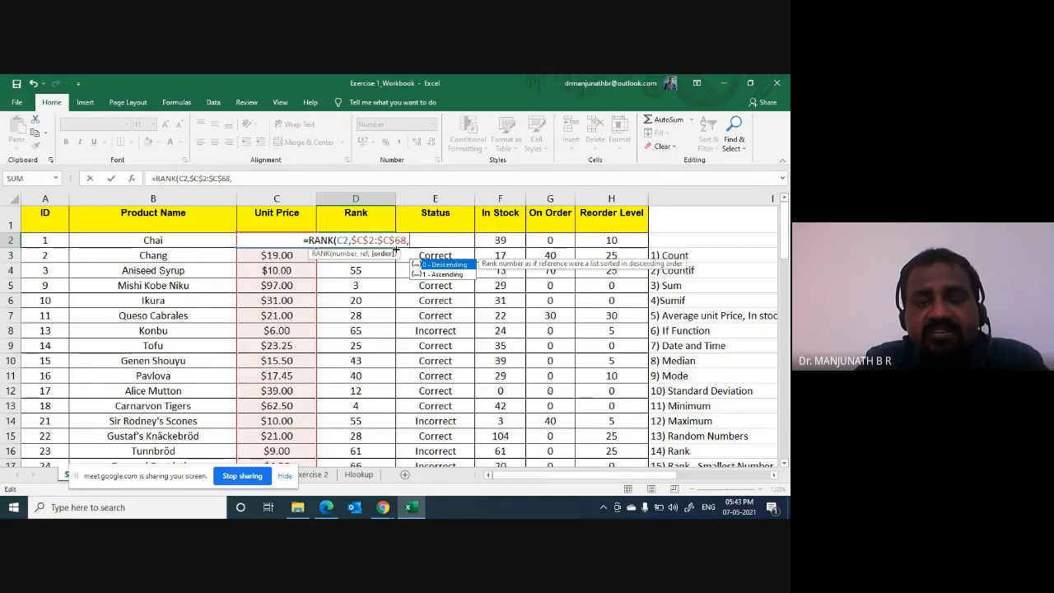
text(1)
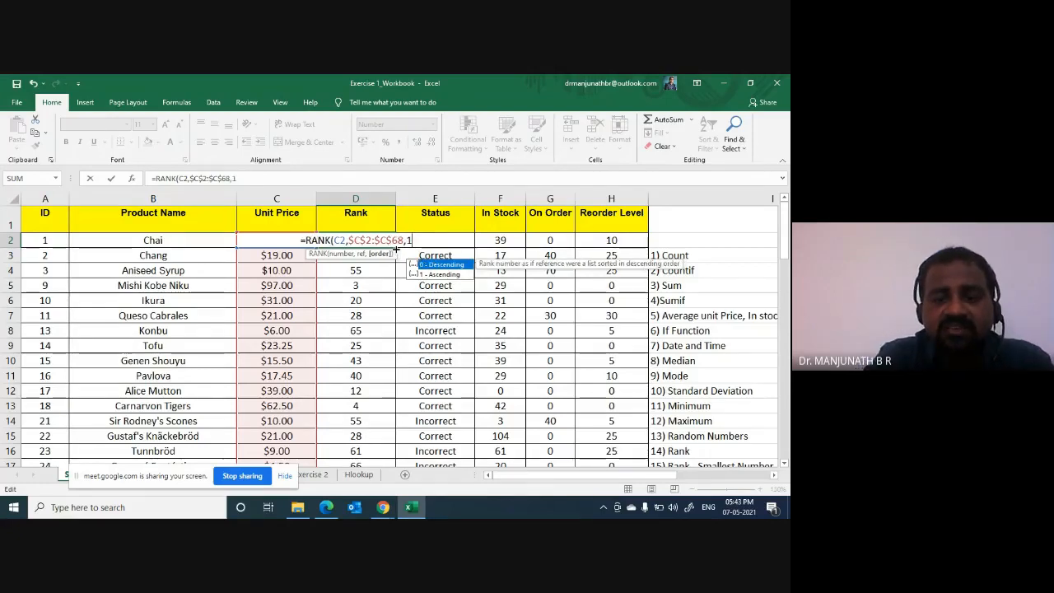
text())
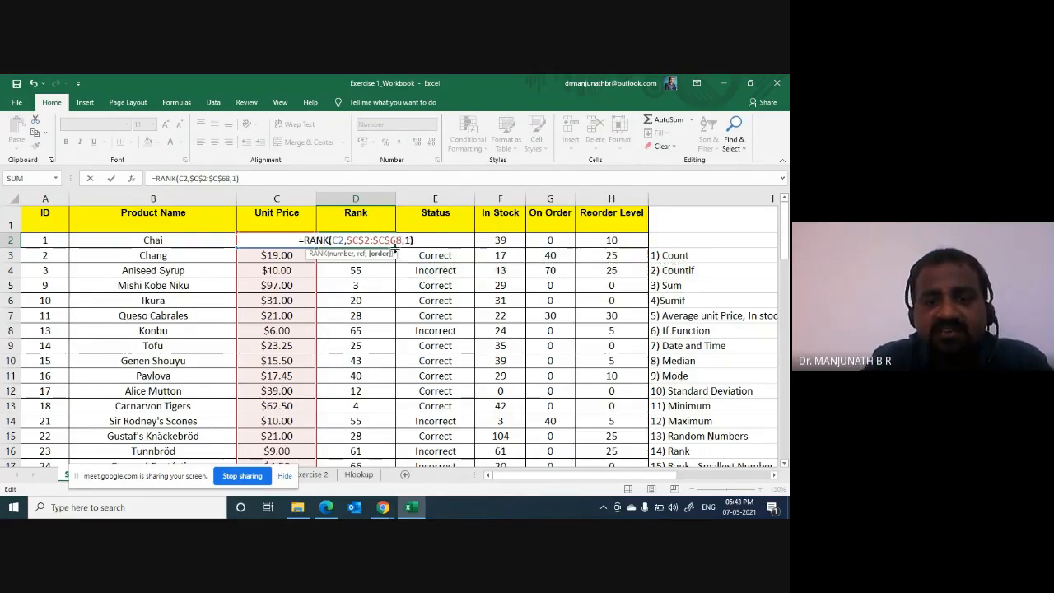
key(Return)
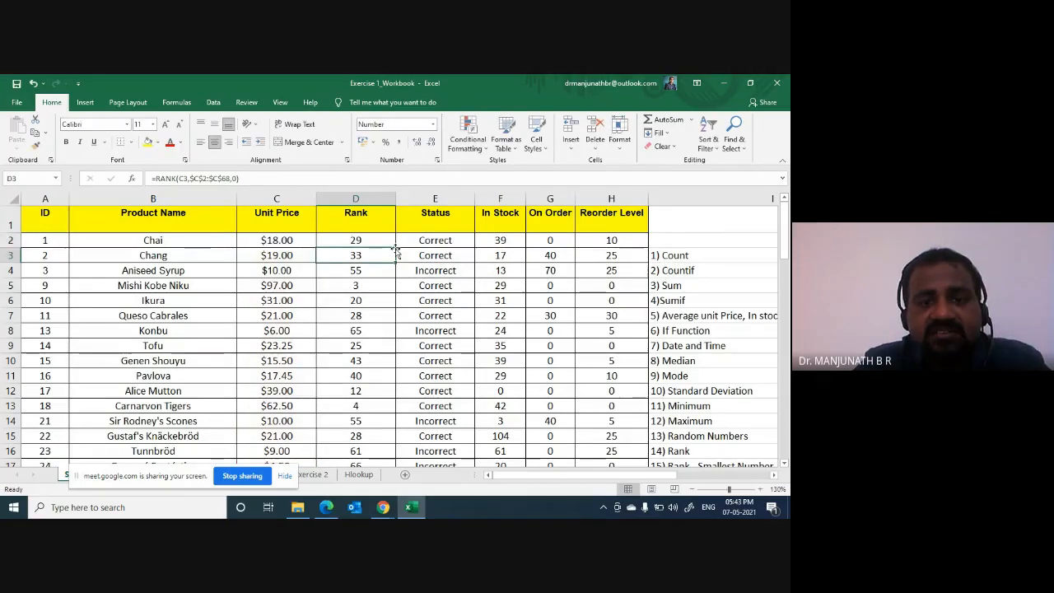
click(353, 239)
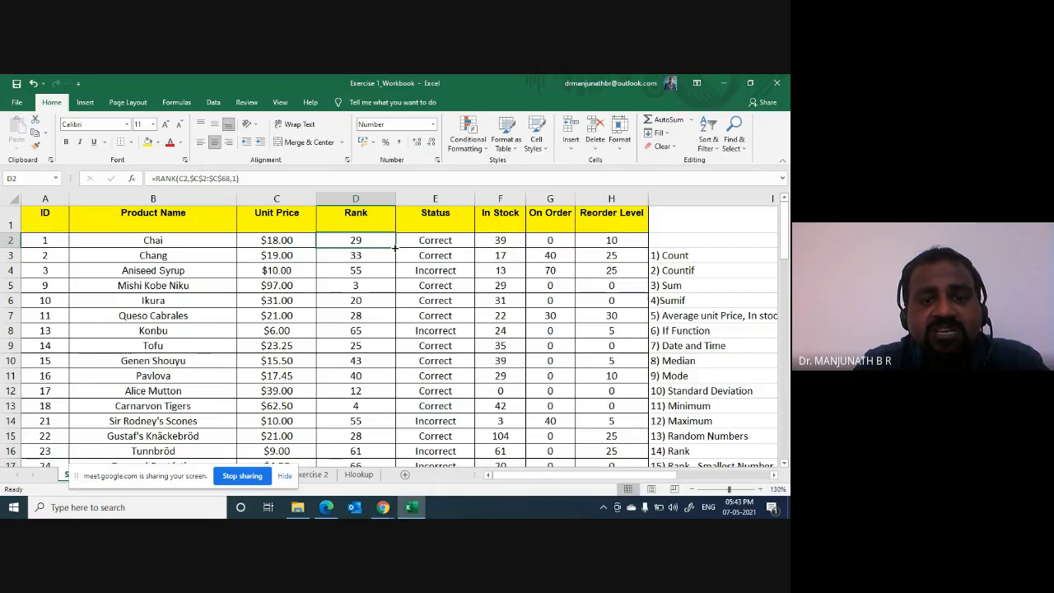
double_click(394, 247)
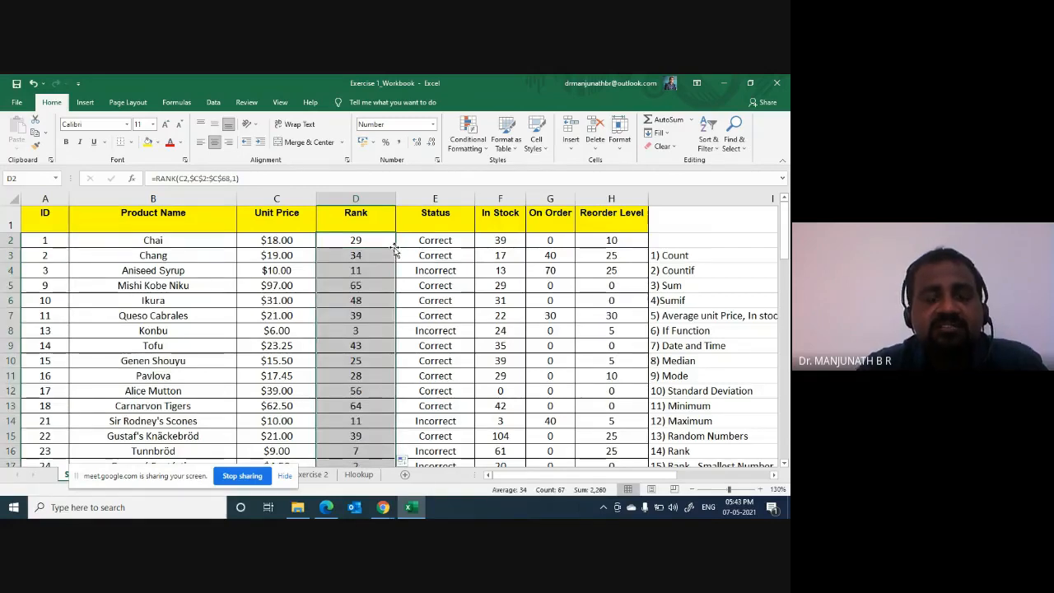
Step: Add filters to the header row and show only ranks 1 and 67 in the Rank column
click(371, 219)
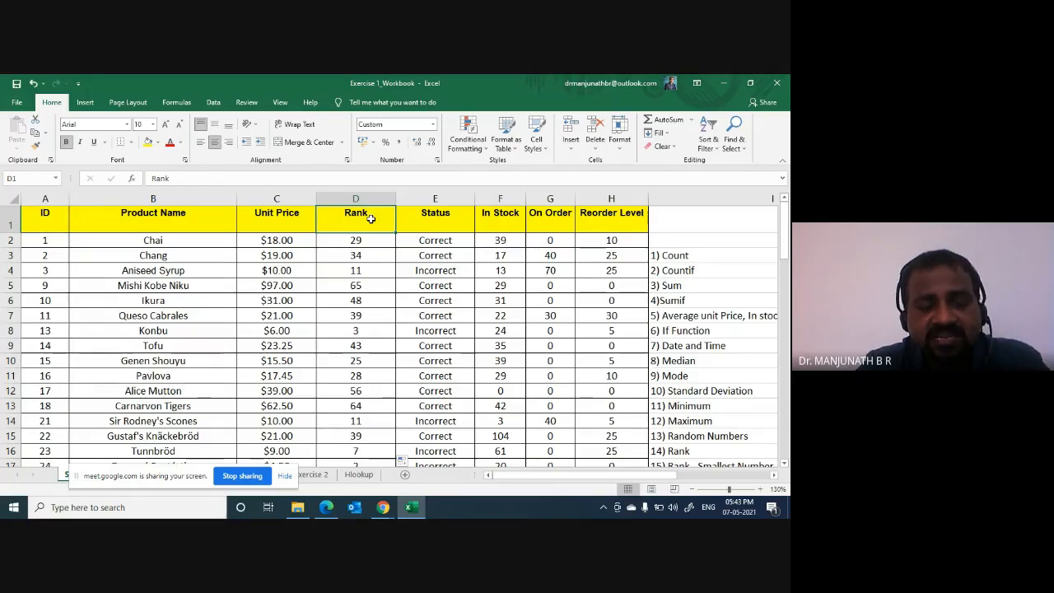
key(ctrl+shift+l)
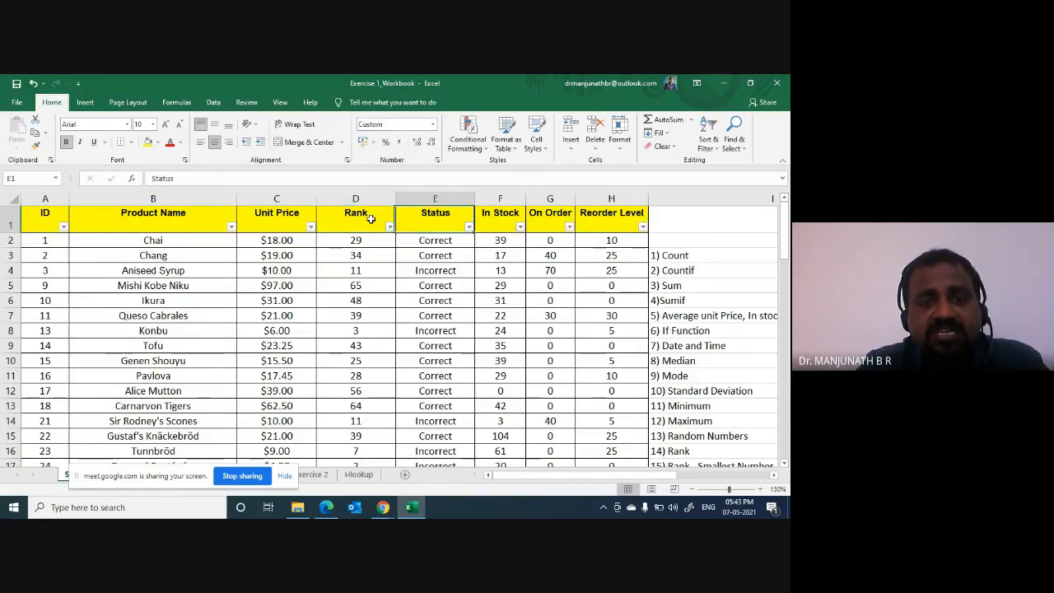
key(alt+Down)
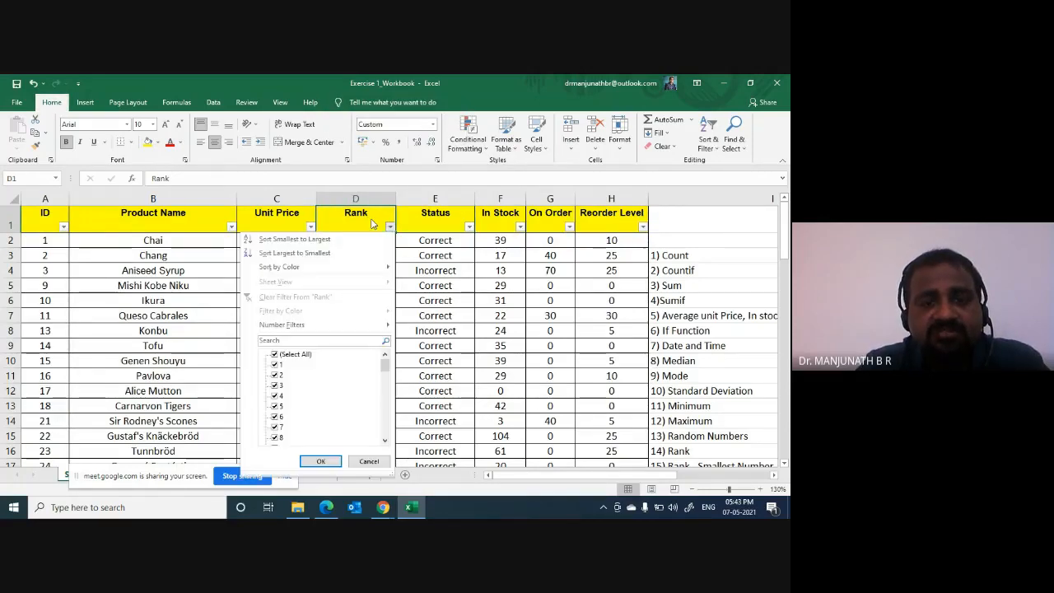
key(Down)
key(Down)
key(Down)
key(Down)
key(Down)
key(Down)
key(Down)
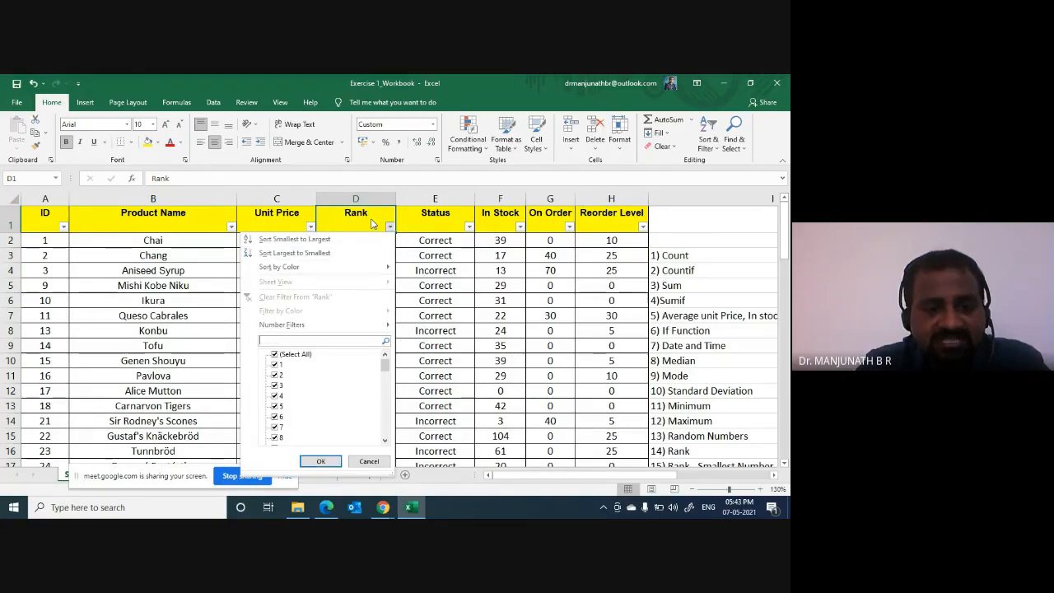
key(space)
key(Down)
key(space)
key(End)
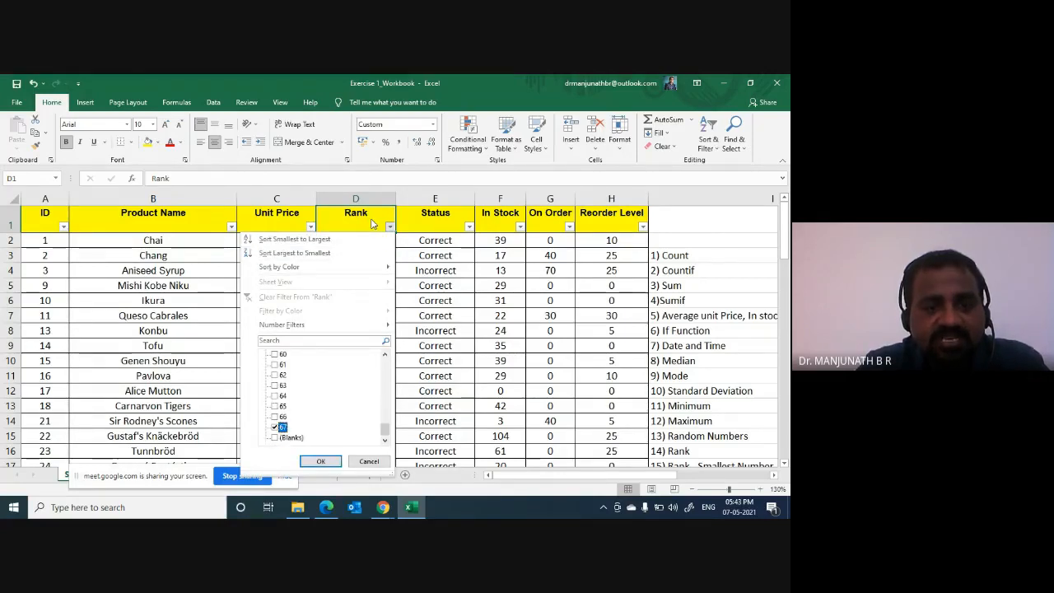
key(Return)
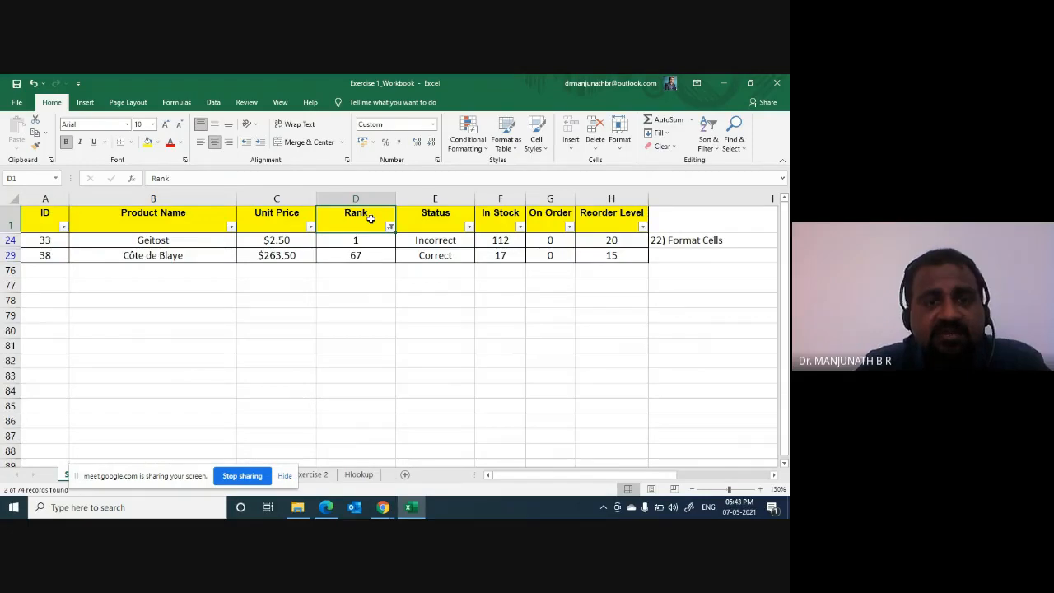
Step: Check the RANK formula in Geitost's row, and clear the filters from the table
key(Down)
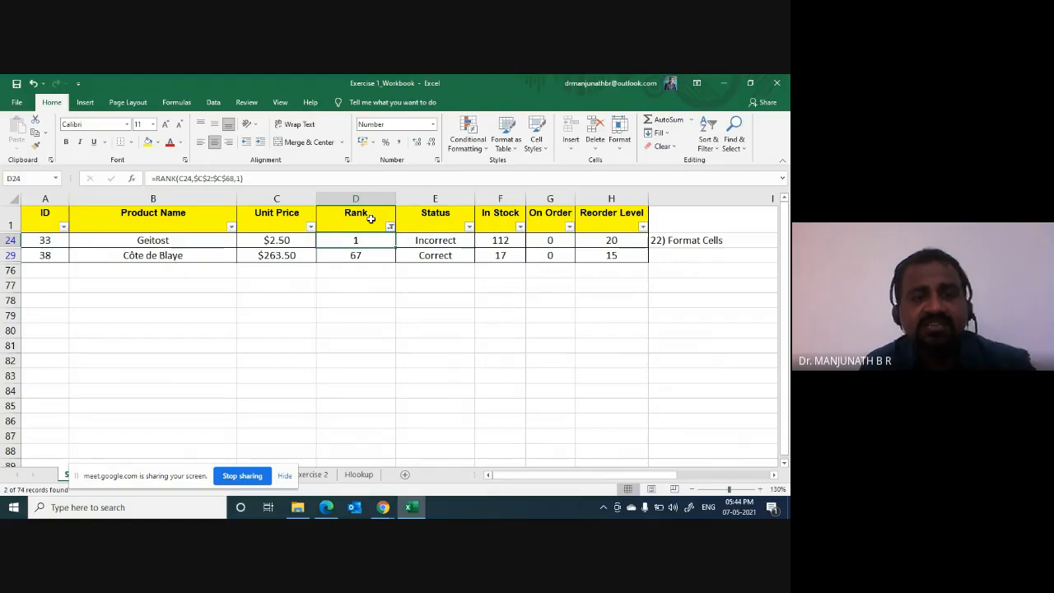
key(alt+d)
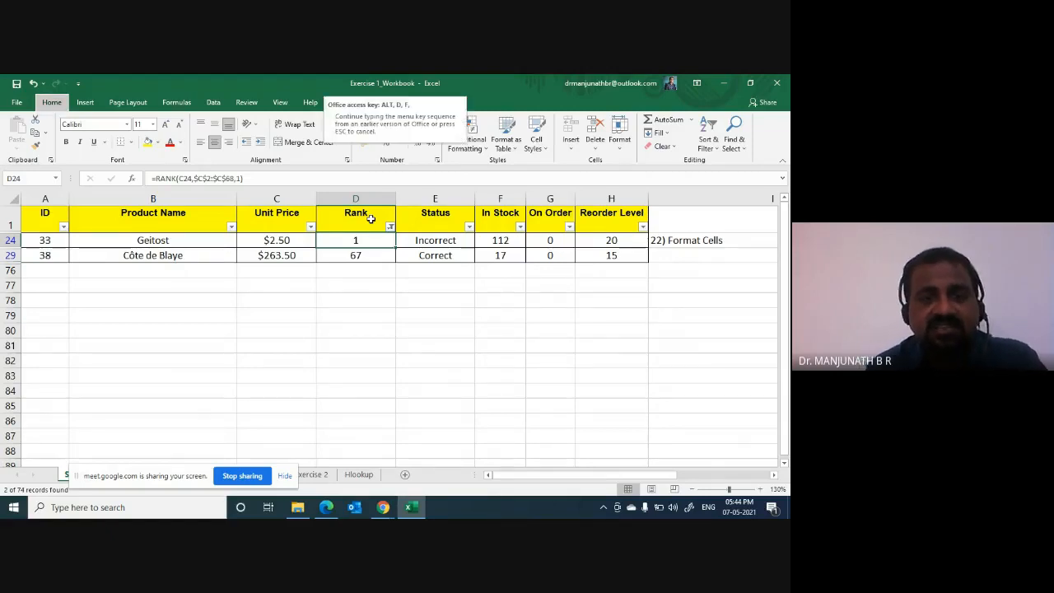
key(f)
Step: Go to the exercise list in column I and examine item 15, Rank - Smallest Number
key(Right)
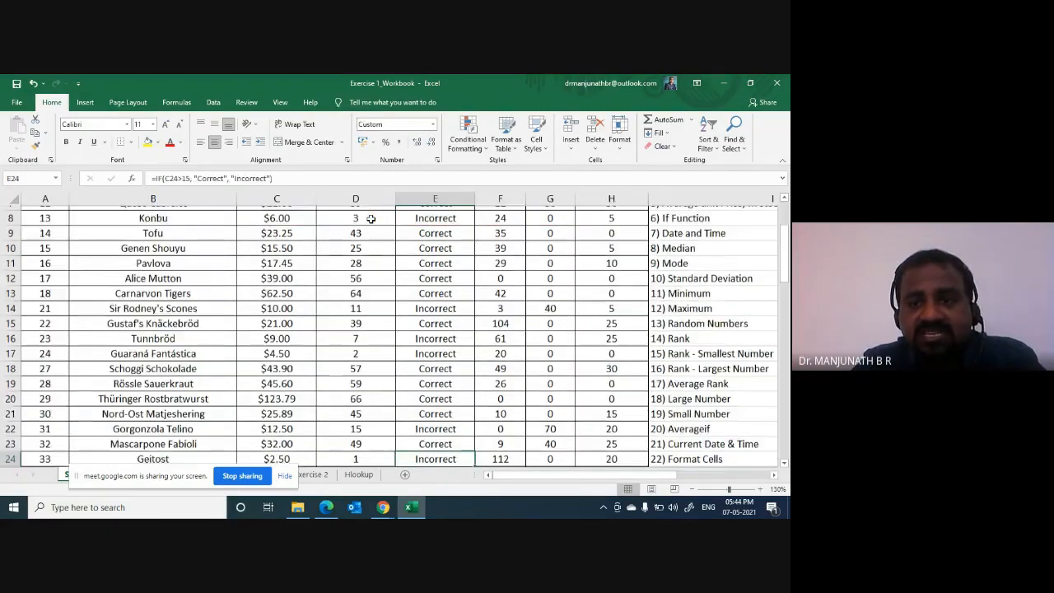
key(Right)
key(Right)
key(Right)
key(Right)
key(Up)
key(Up)
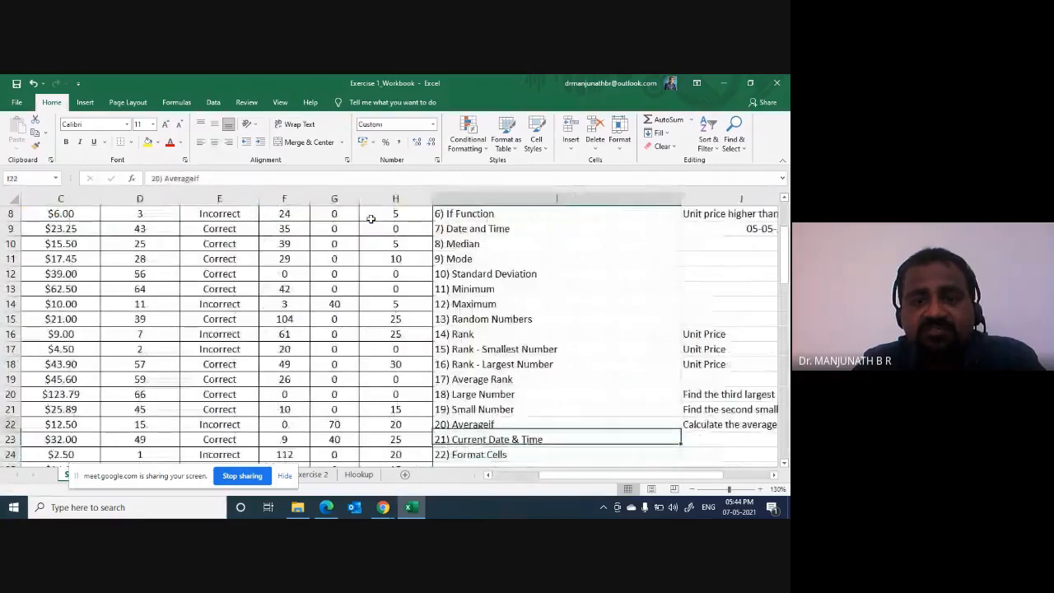
key(Up)
key(Up)
key(Up)
key(Up)
key(Up)
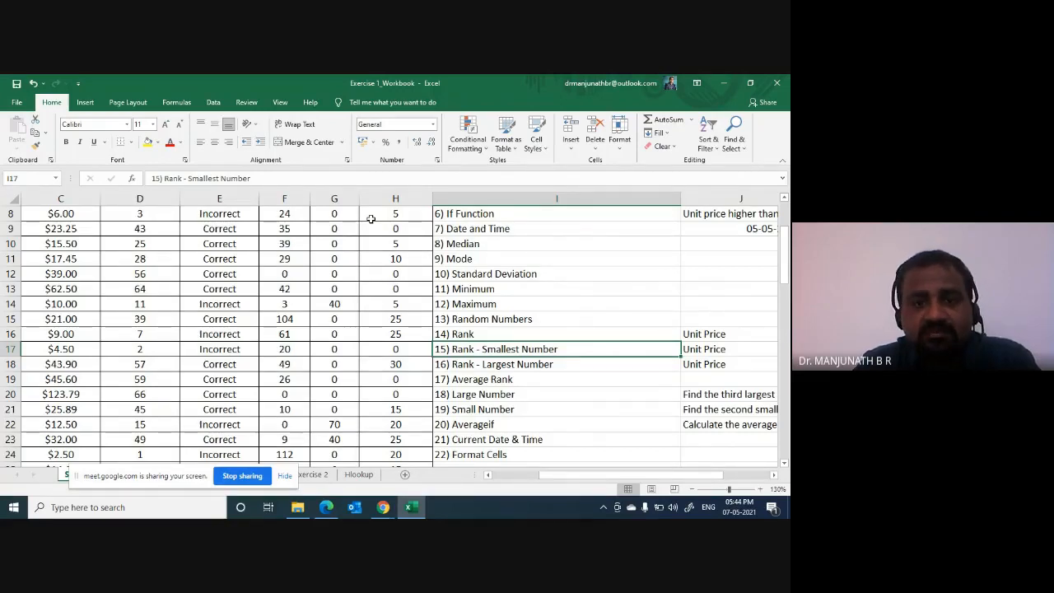
Step: Review the exercise items from 16, Rank - Largest Number, through 22, Format Cells, and return to 17, Average Rank
key(Down)
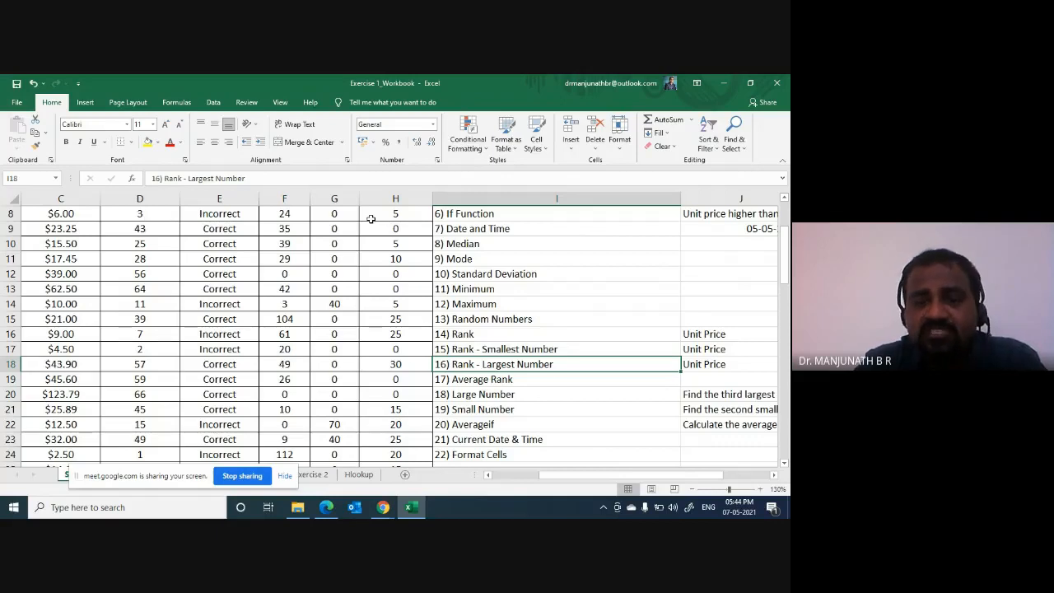
key(Down)
key(Down)
key(Down)
key(Down)
key(Down)
key(Down)
key(Down)
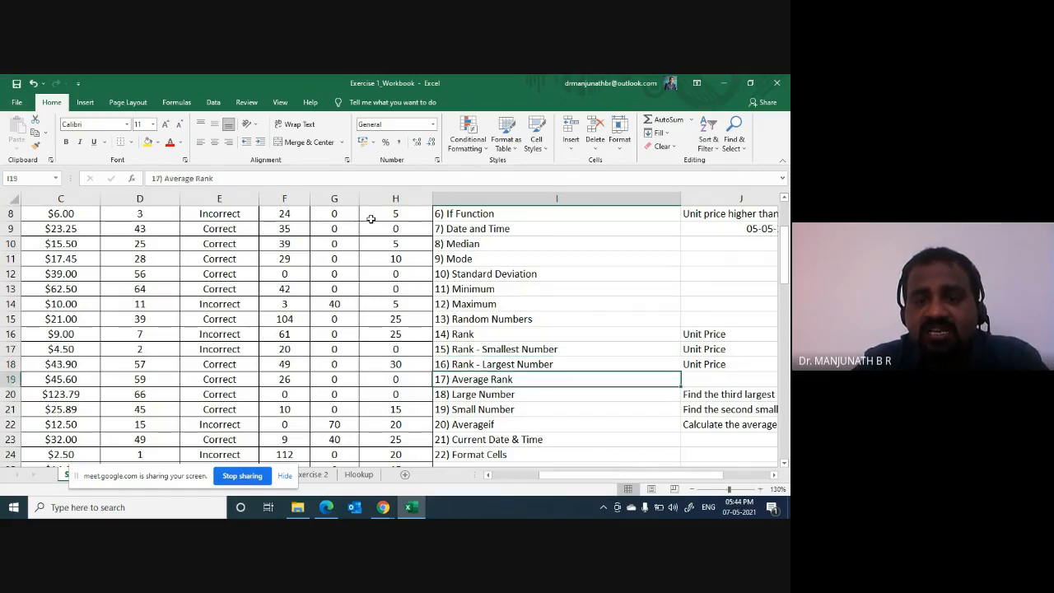
scroll(371, 219, down, 1)
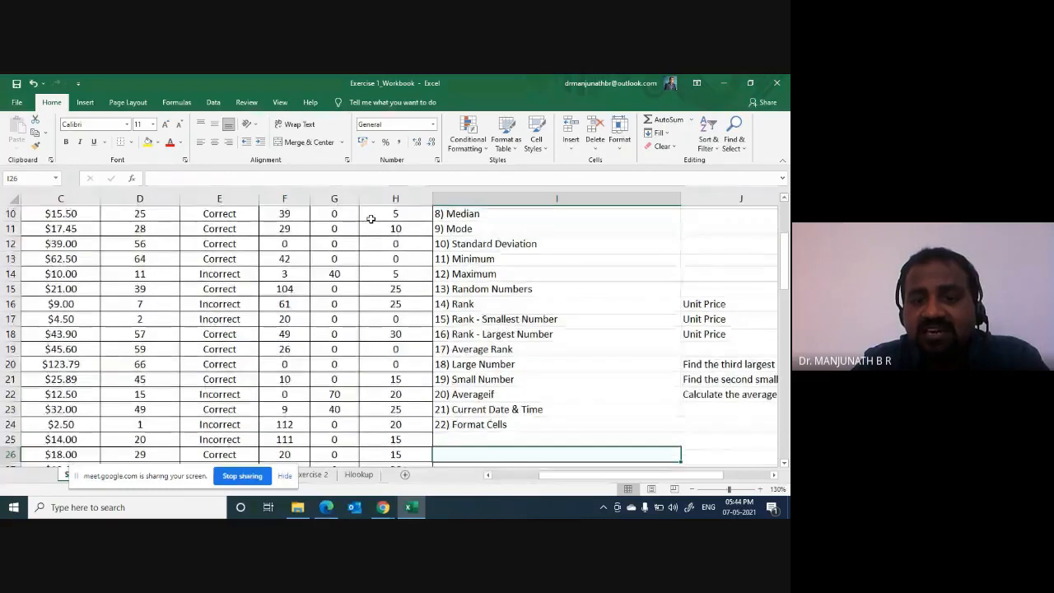
key(Up)
key(Up)
key(Up)
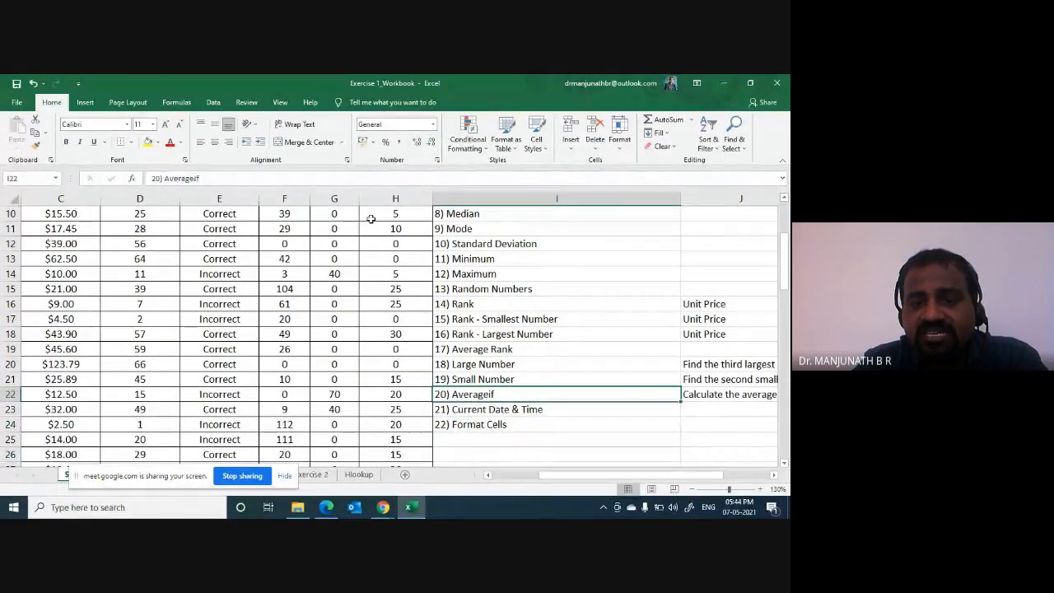
key(Down)
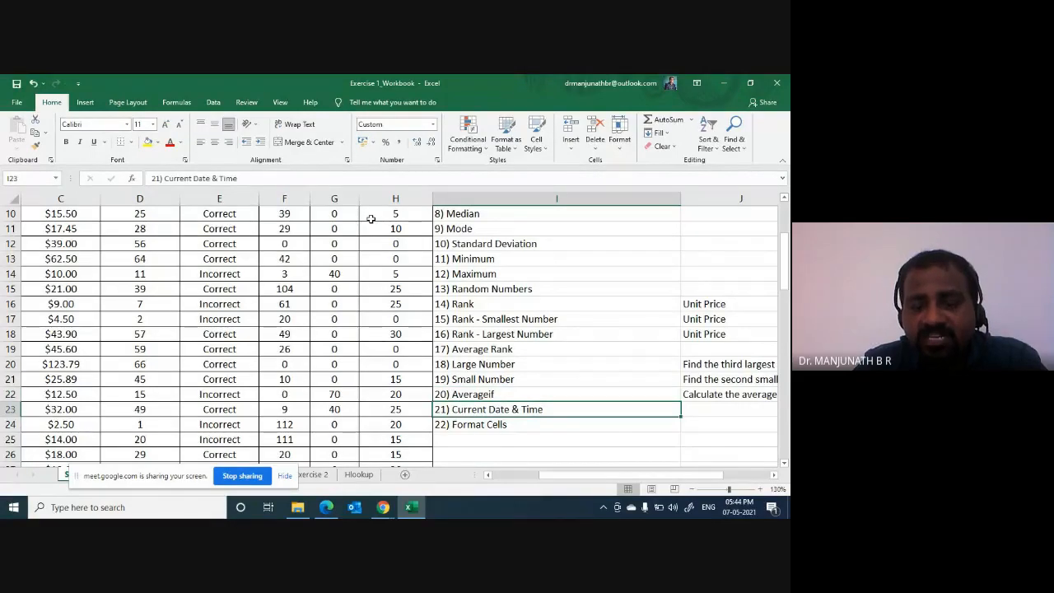
key(Down)
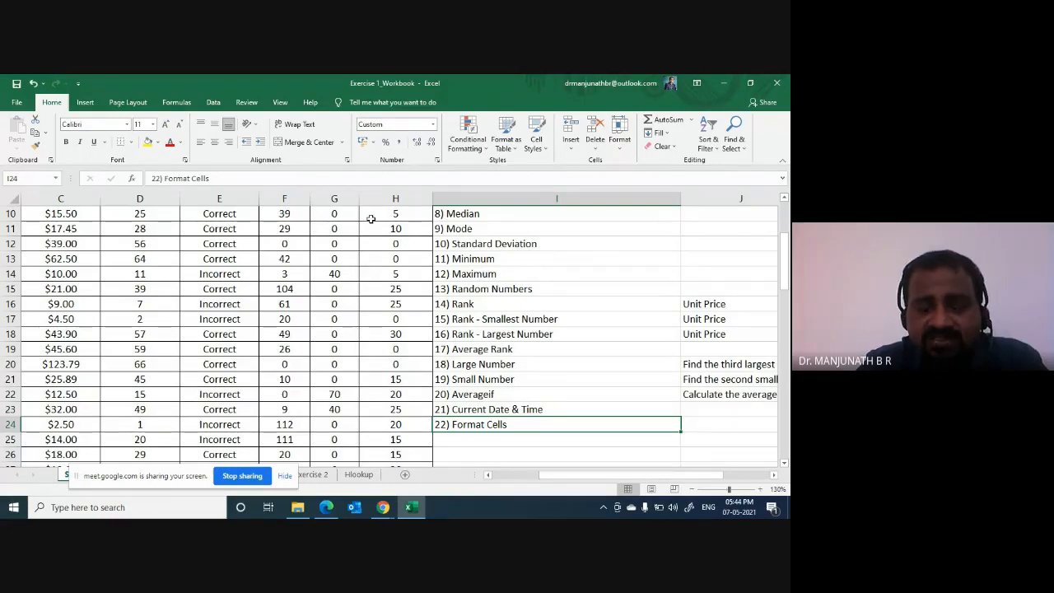
key(Up)
key(Up)
key(Up)
key(Up)
key(Up)
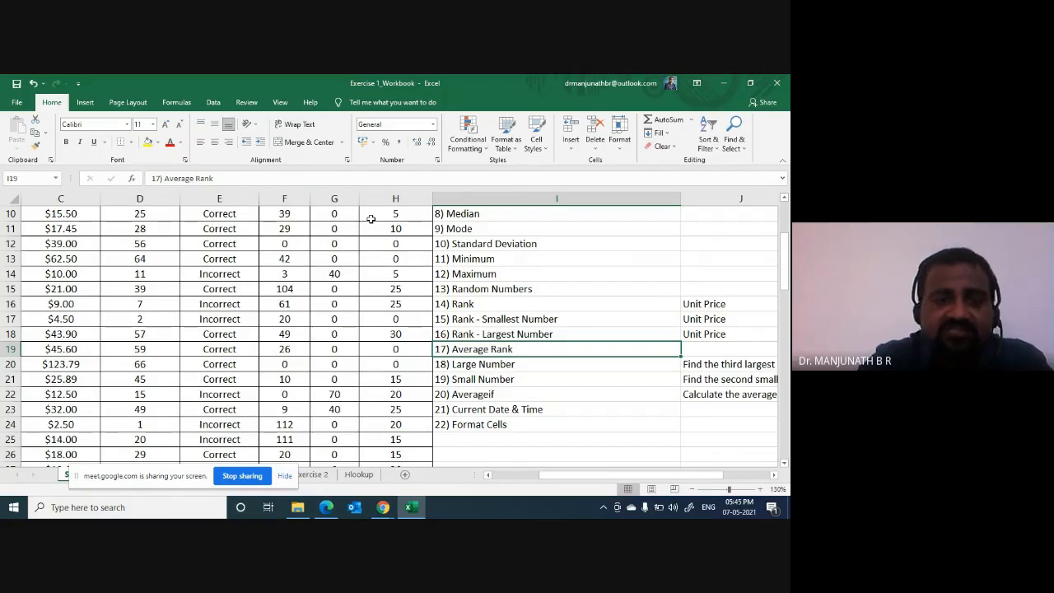
Step: Clear the existing rank formulas from D2:D68 in the Rank column
key(ctrl+Home)
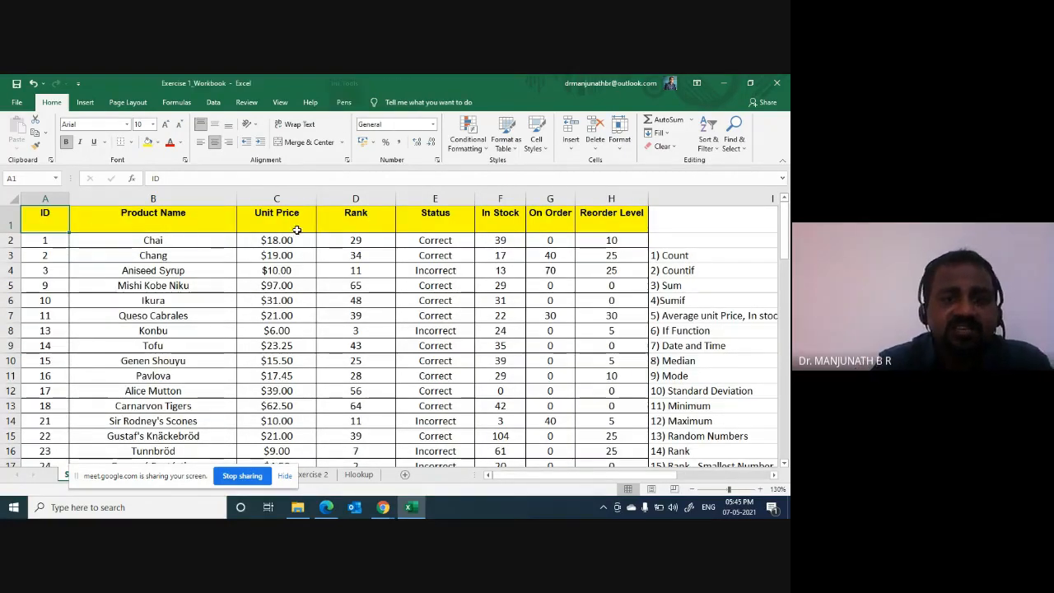
click(355, 219)
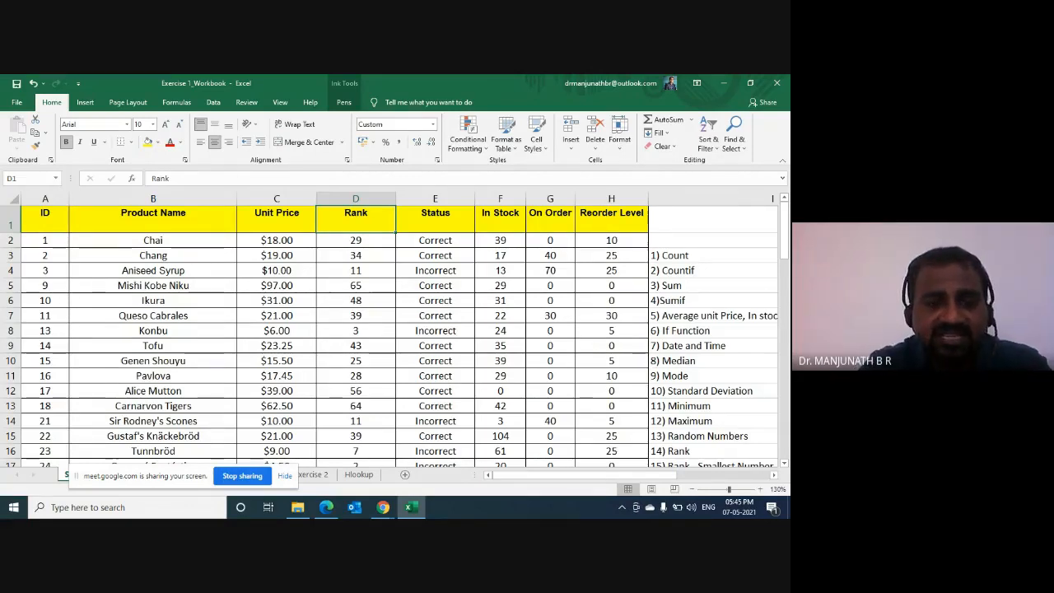
click(377, 241)
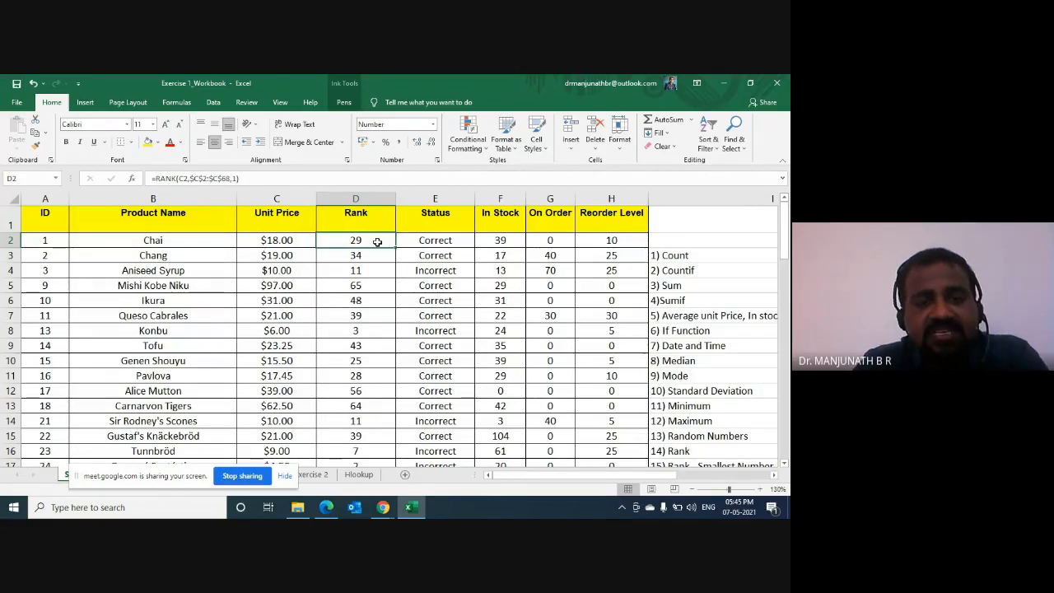
key(ctrl+shift+Down)
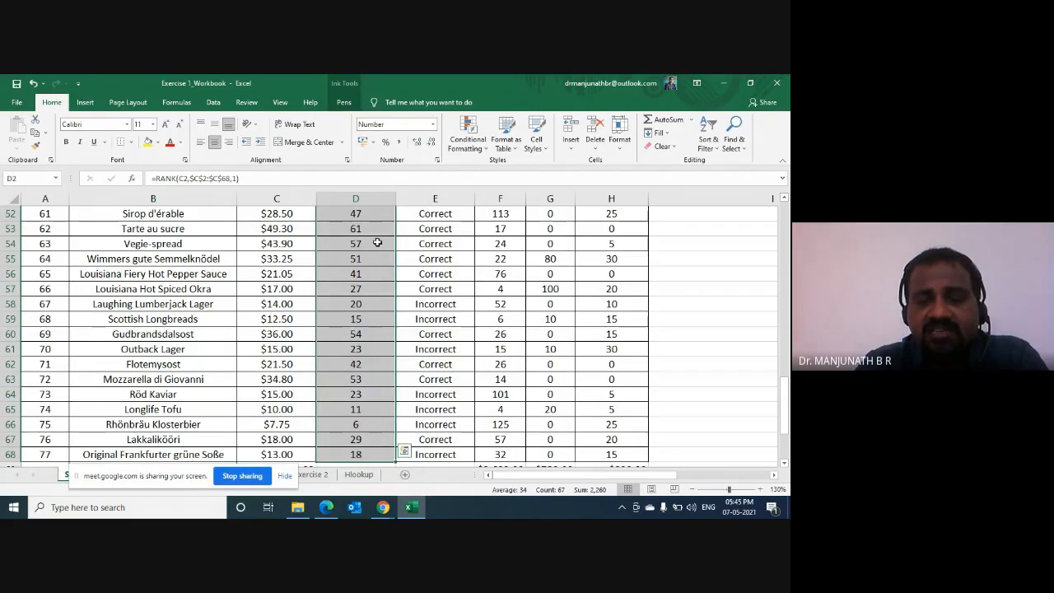
key(Delete)
key(ctrl+Up)
Step: Enter =RANK.AVG(C2,C2:C68) in D2 to calculate the average rank of Chai's unit price
click(377, 241)
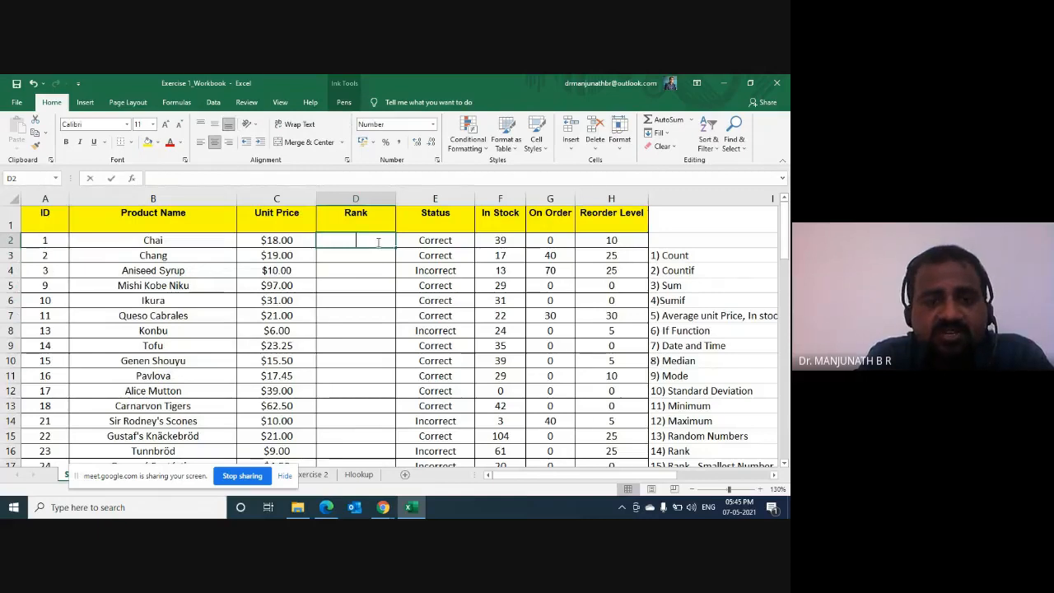
text(=rank)
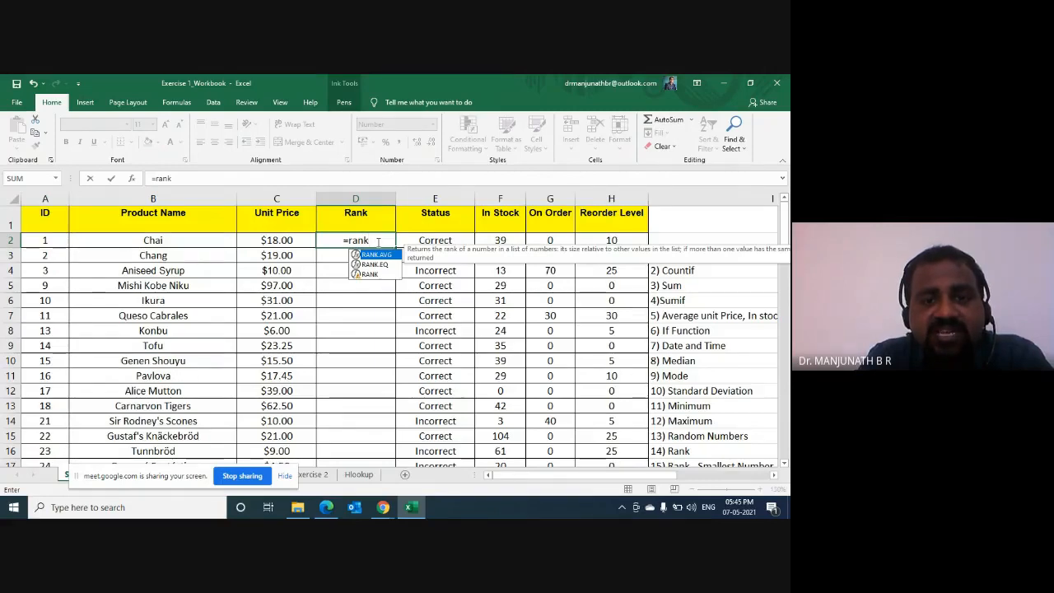
text(.avg)
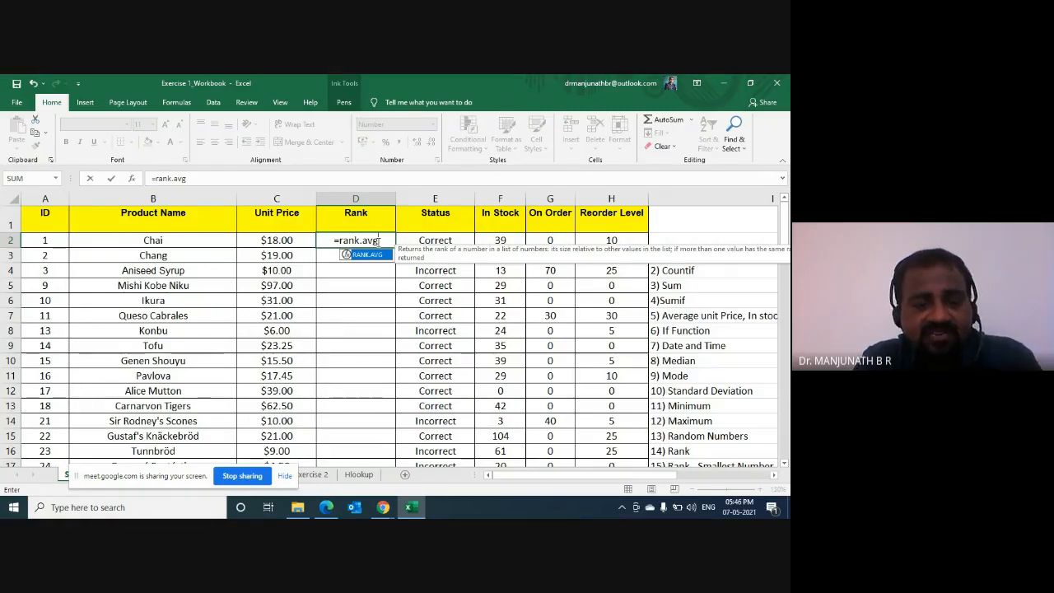
text(()
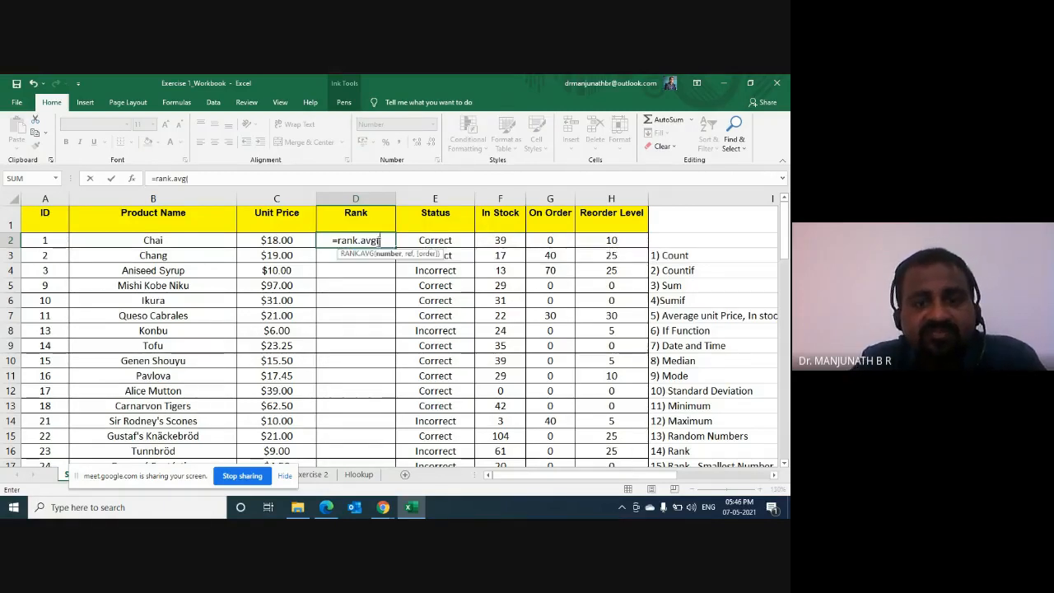
click(277, 240)
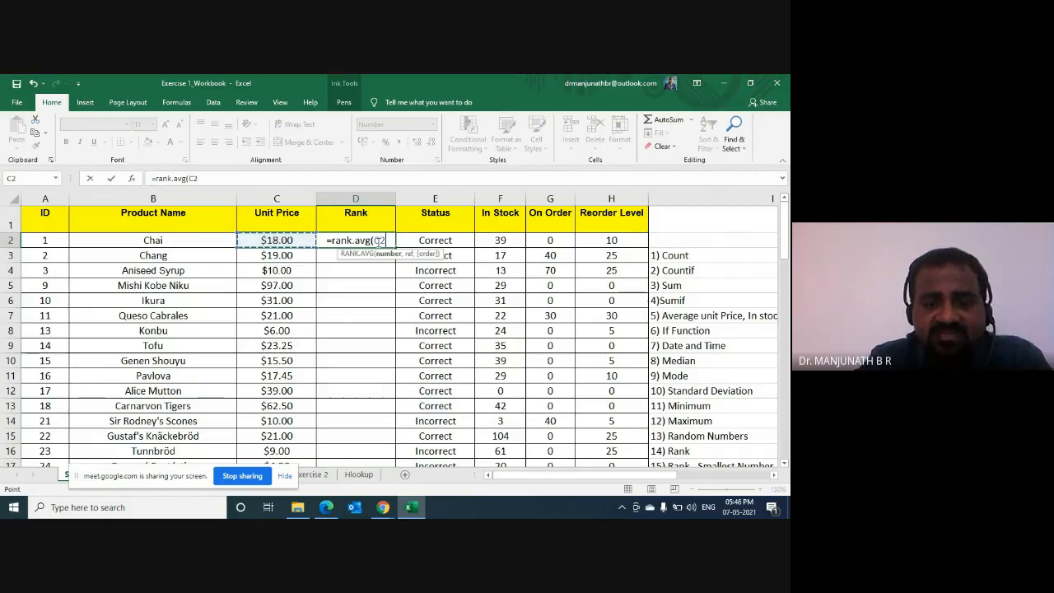
text(,)
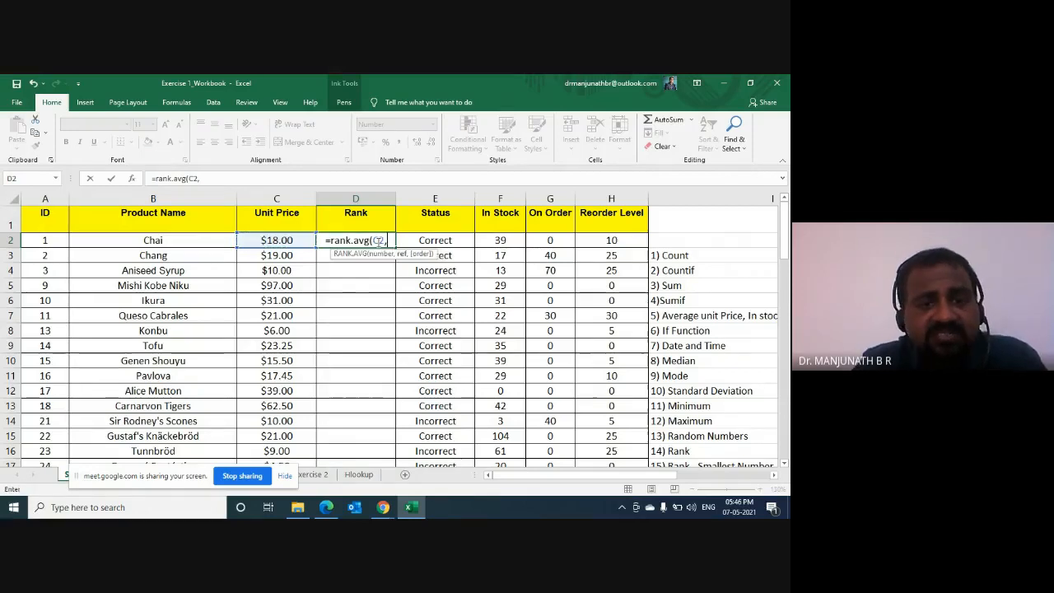
click(277, 240)
key(ctrl+shift+Down)
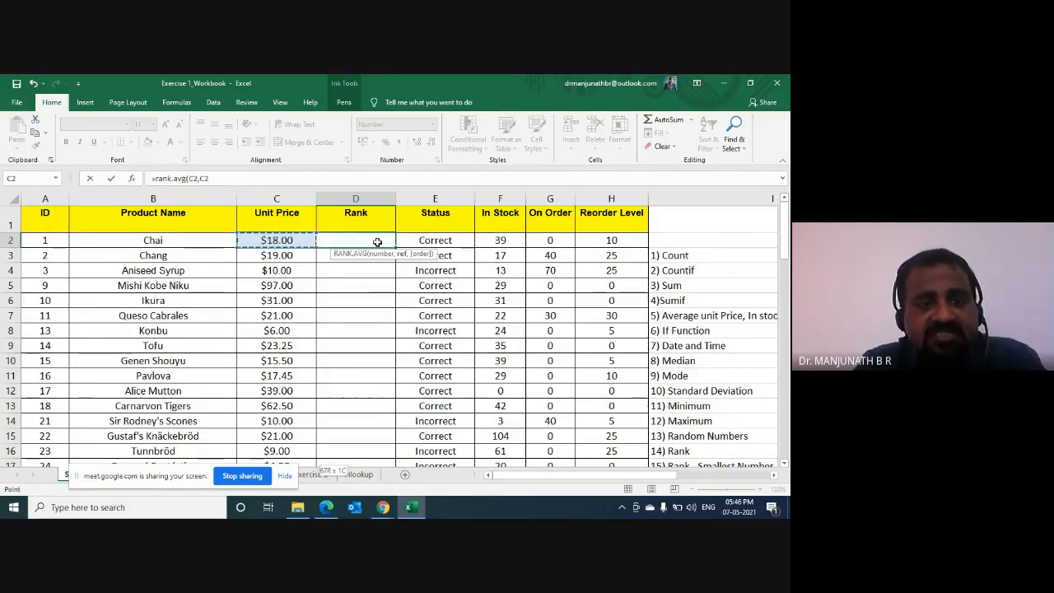
key(shift+Up)
key(shift+Up)
key(shift+Up)
key(shift+Up)
key(shift+Up)
key(shift+Up)
key(shift+Up)
key(shift+Up)
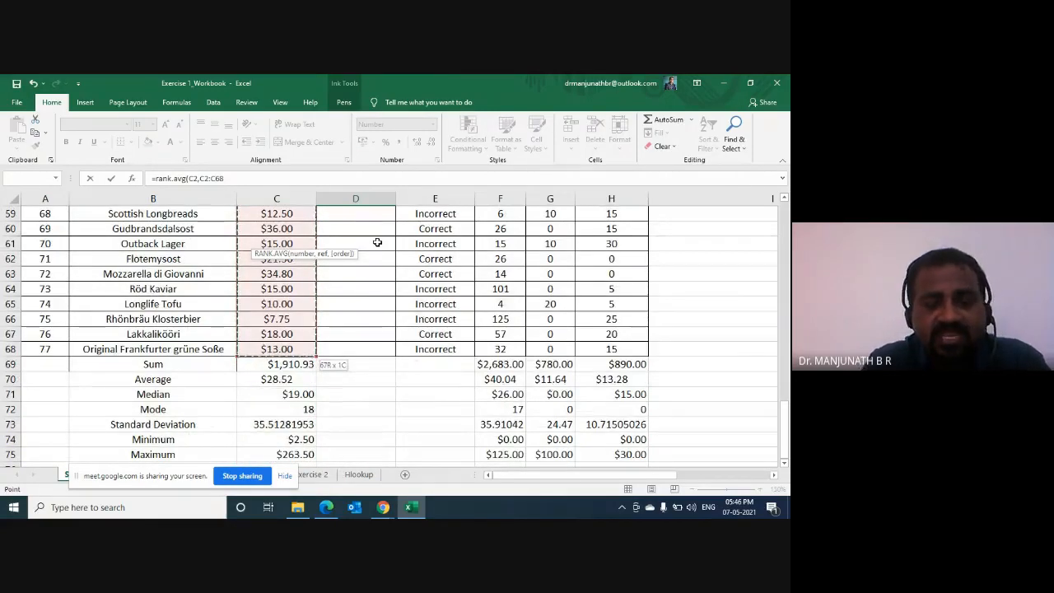
text(,)
key(BackSpace)
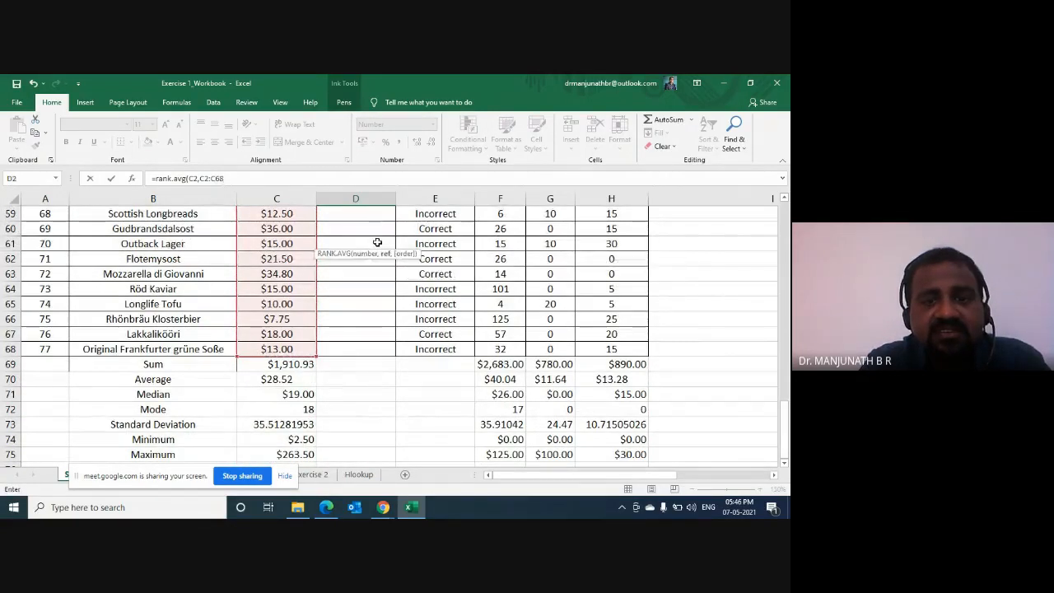
key(ctrl+Return)
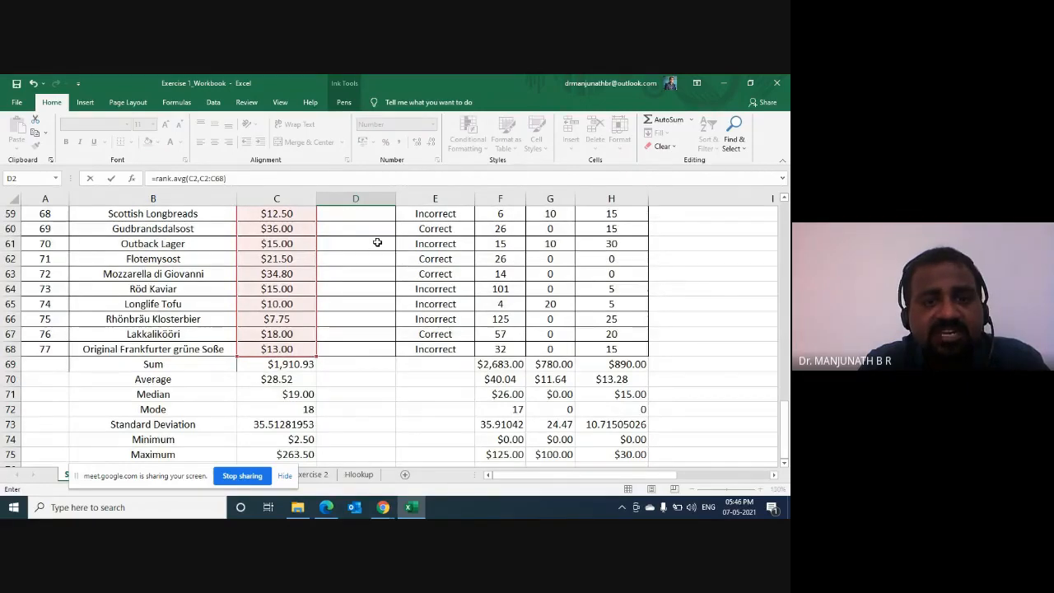
scroll(377, 242, up, 1)
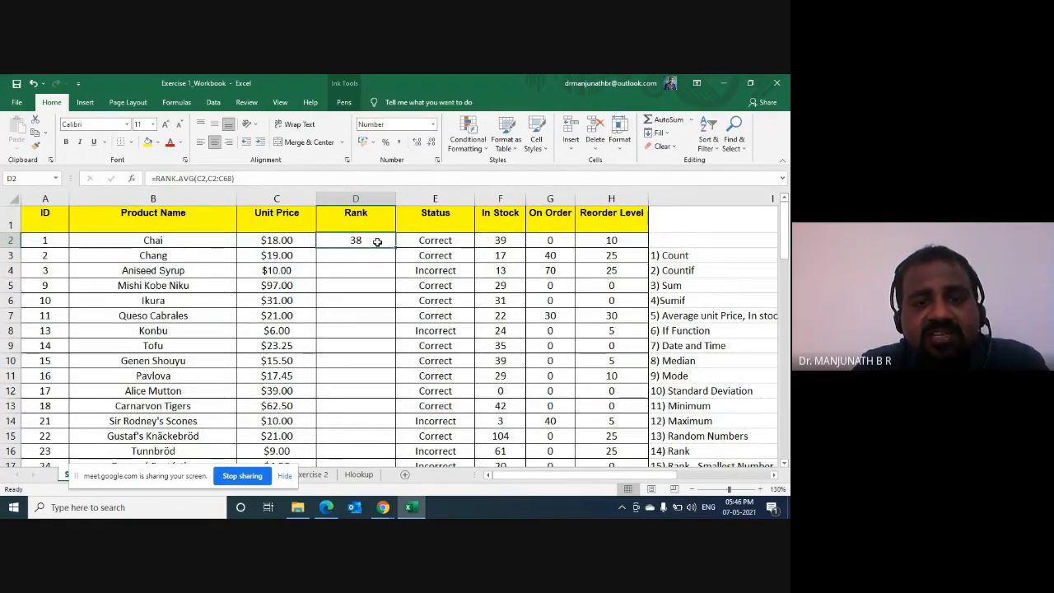
Step: Make the range in D2's RANK.AVG formula absolute as $C$2:$C$68, and fill the formula down the Rank column
double_click(377, 242)
key(Left)
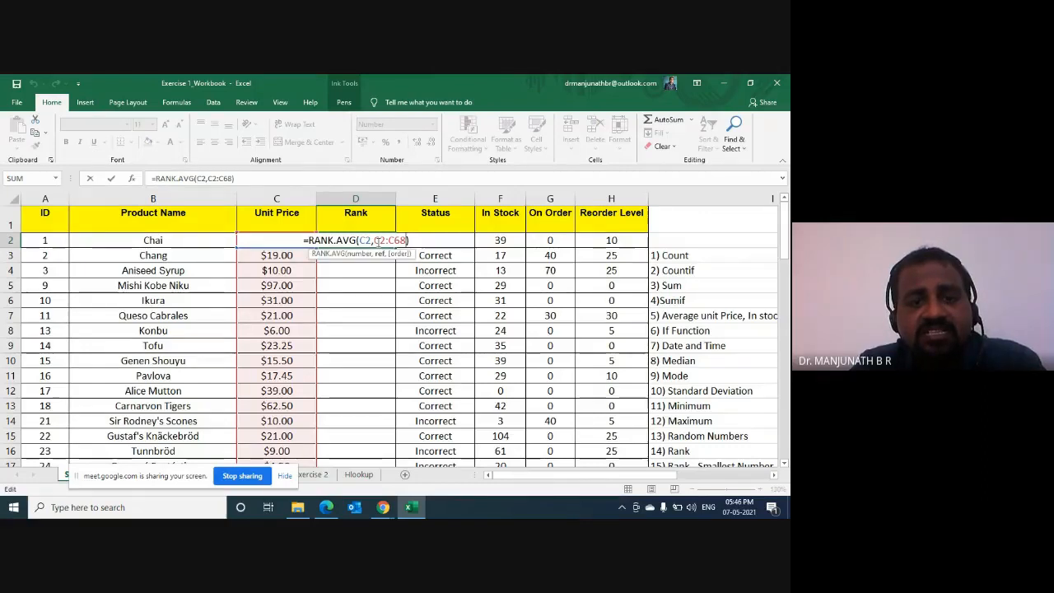
key(shift+Left)
key(shift+Left)
key(shift+Left)
key(shift+Left)
key(shift+Left)
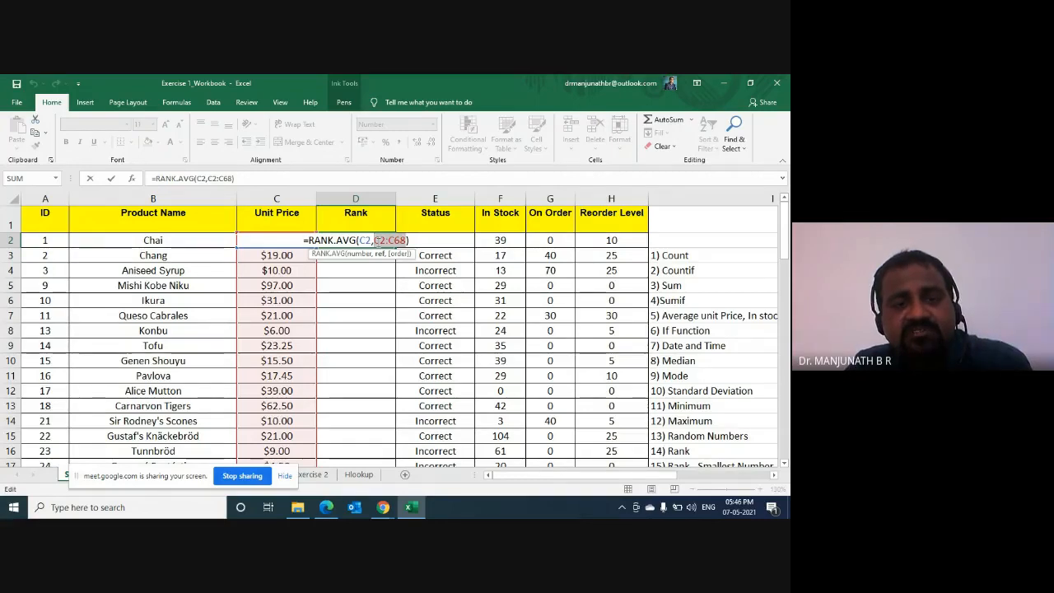
key(F4)
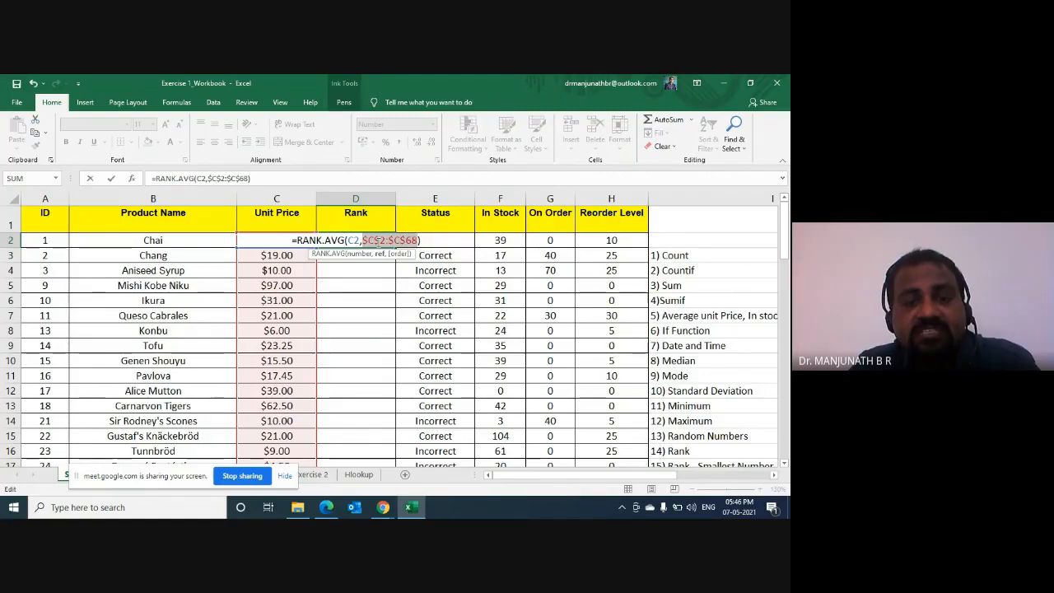
click(377, 242)
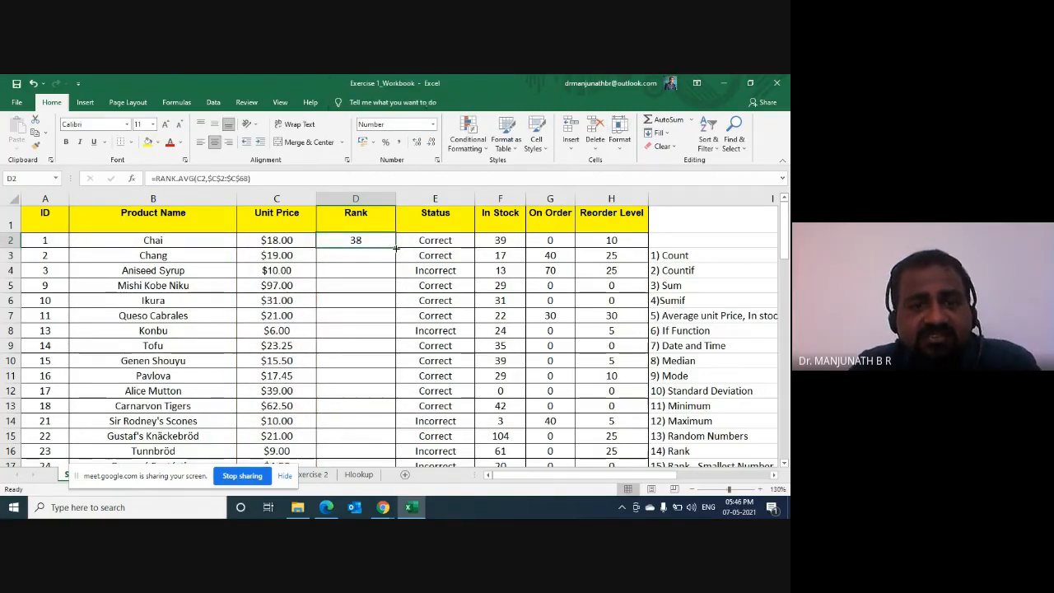
double_click(396, 247)
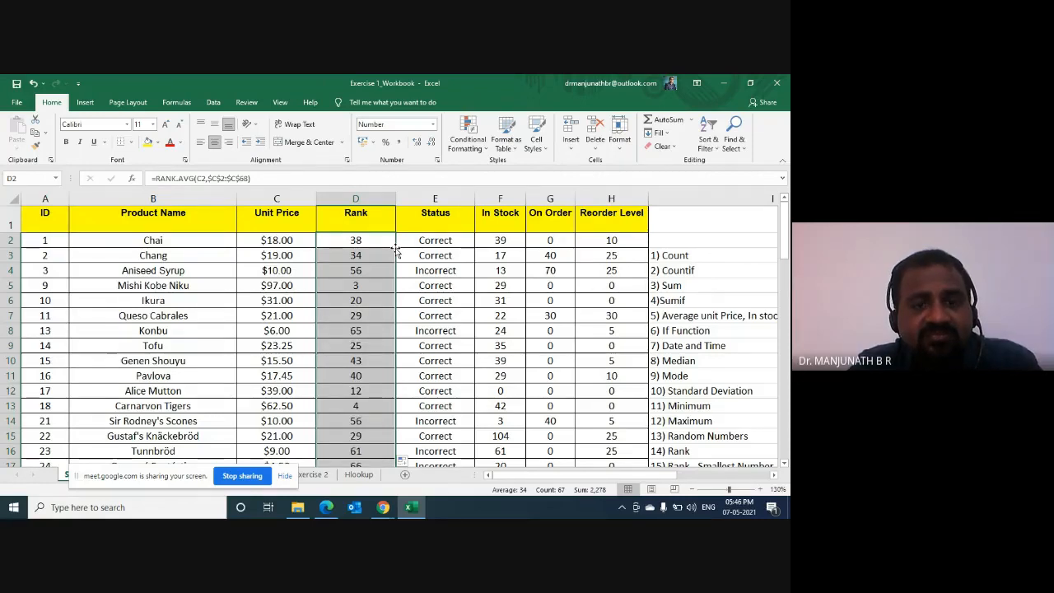
Step: Examine the average ranks against the unit prices down to row 33, and return to D2
key(Down)
key(Down)
key(Down)
key(Down)
key(Down)
key(Down)
key(Down)
key(Down)
key(Down)
key(Down)
key(Down)
key(Down)
key(Down)
key(Down)
key(Down)
key(Down)
key(Down)
key(Down)
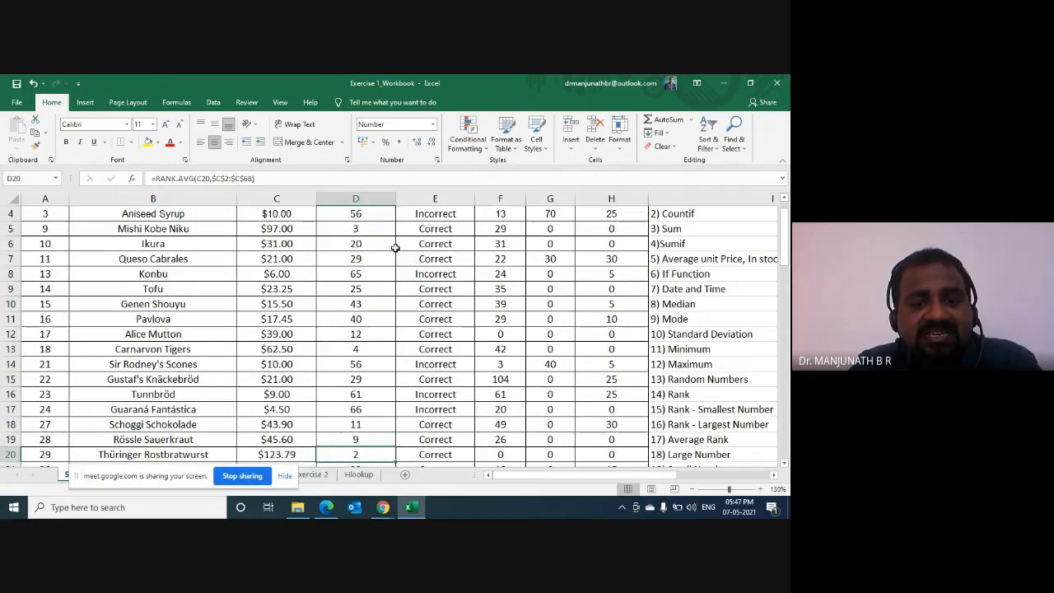
key(Down)
key(Down)
key(Down)
key(Down)
key(Down)
key(Down)
key(Down)
key(Down)
key(Down)
key(Down)
key(Down)
key(Down)
key(Down)
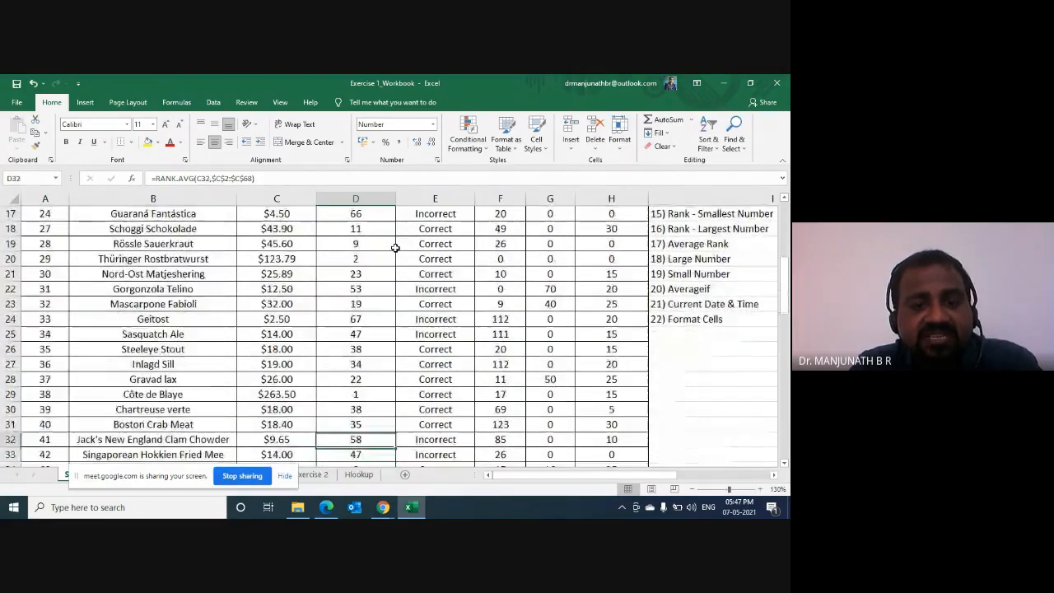
key(Up)
key(Up)
key(Up)
key(Up)
key(Up)
key(Up)
key(Up)
key(Up)
key(Up)
key(Up)
key(Up)
key(Up)
key(Up)
key(Up)
key(Up)
key(Up)
key(Up)
key(Up)
key(Up)
key(Up)
key(Up)
key(Up)
key(Up)
key(Up)
key(Up)
key(Up)
key(Up)
key(Up)
key(Up)
key(Up)
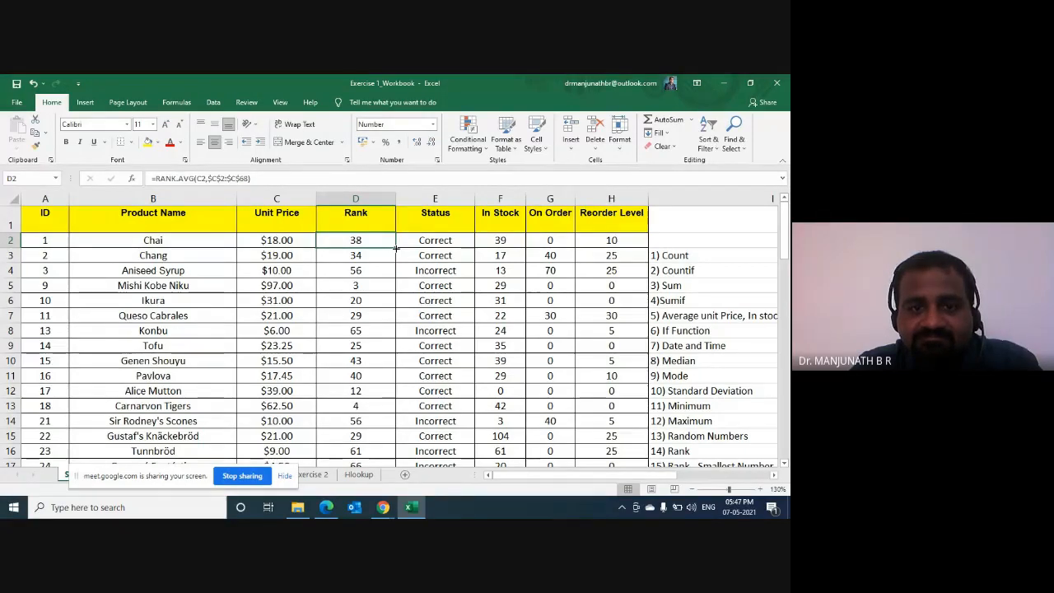
Step: Review the exercise list in column I from 1, Count, down to 15, Rank - Smallest Number
key(Right)
key(Right)
key(Right)
key(Right)
key(Right)
key(Right)
key(Left)
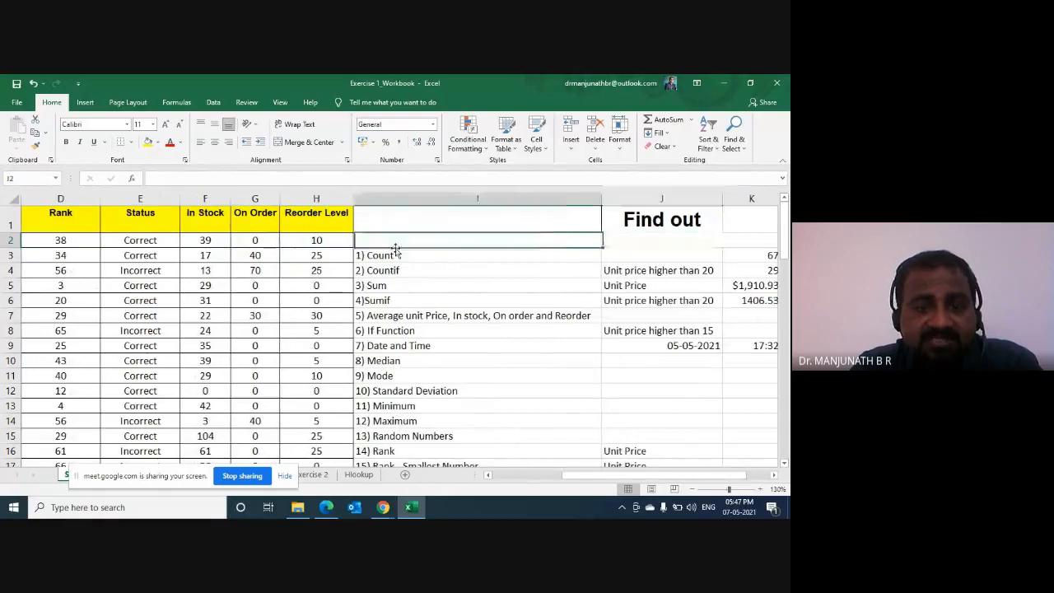
key(Down)
key(Down)
key(Down)
key(Down)
key(Down)
key(Down)
key(Down)
key(Down)
key(Down)
key(Down)
key(Down)
key(Down)
key(Down)
key(Down)
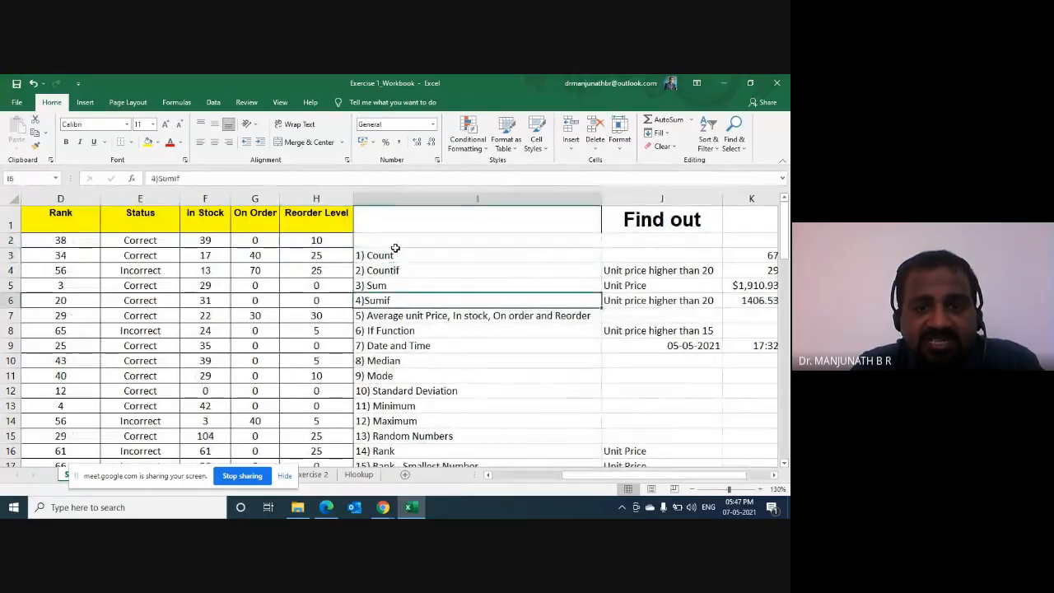
key(Down)
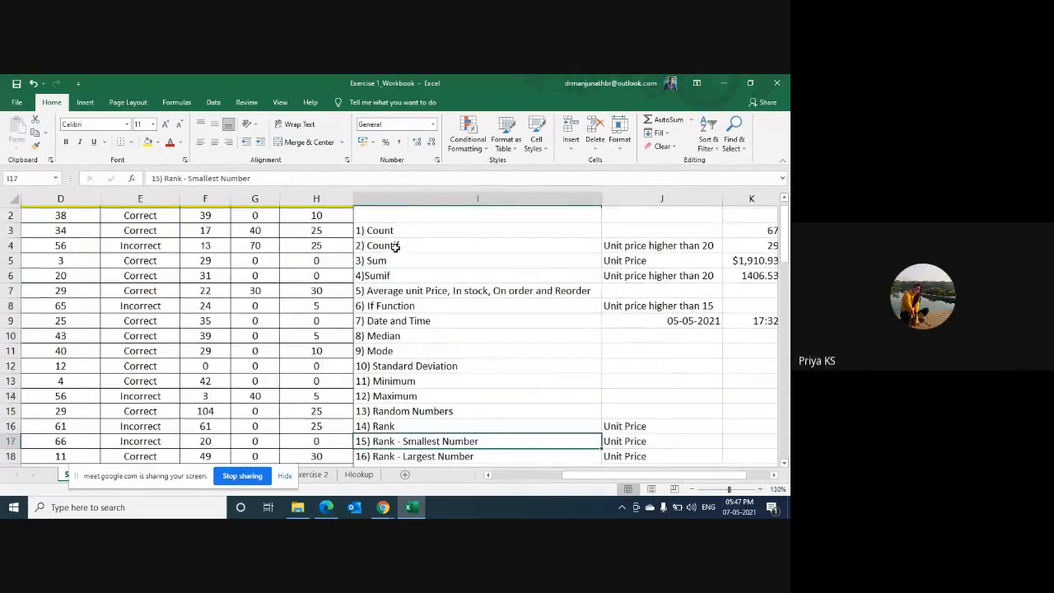
key(Left)
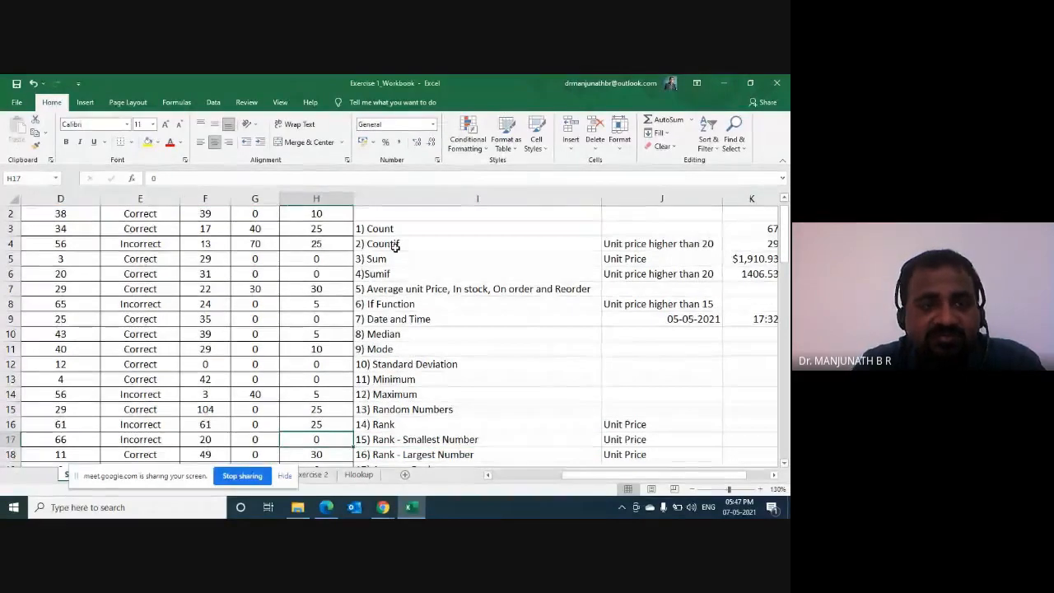
Step: Go to the Unit Price header, create a new blank workbook, and switch back to Exercise 1_Workbook
key(ctrl+Home)
key(Right)
key(Right)
key(Right)
key(Left)
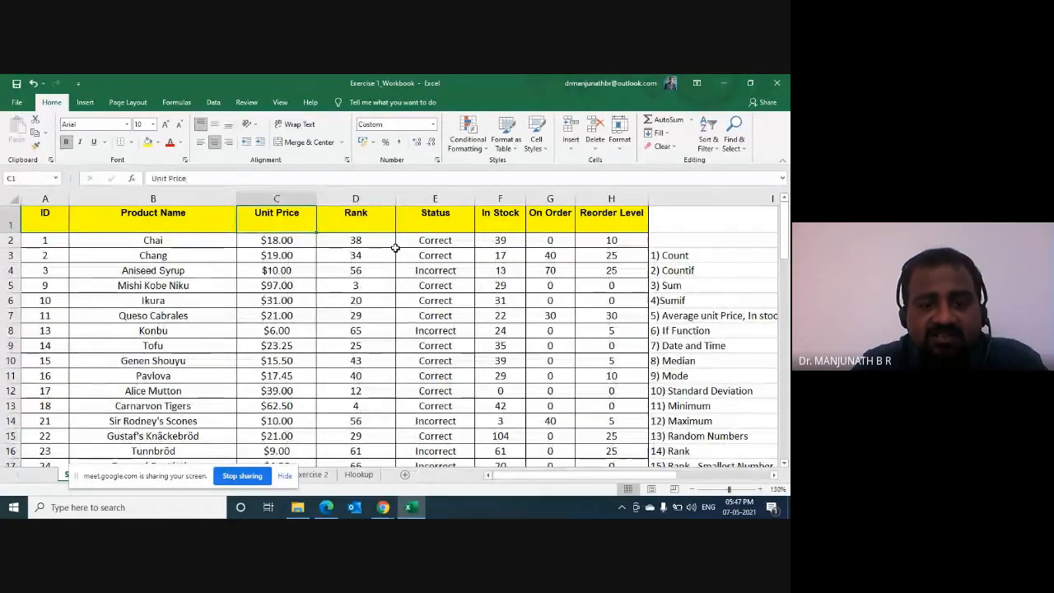
text(n)
key(Escape)
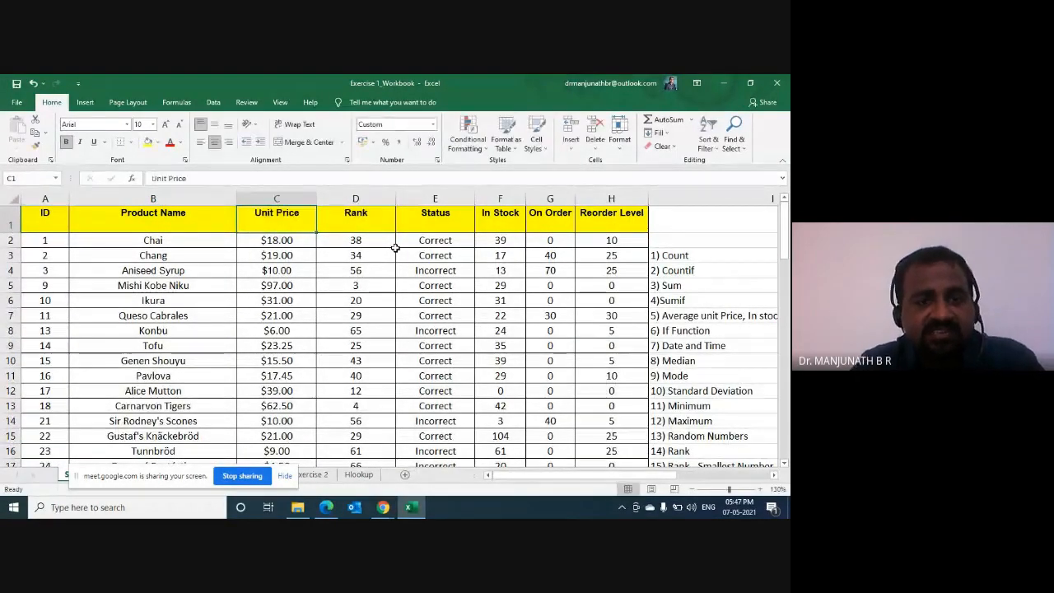
key(ctrl+n)
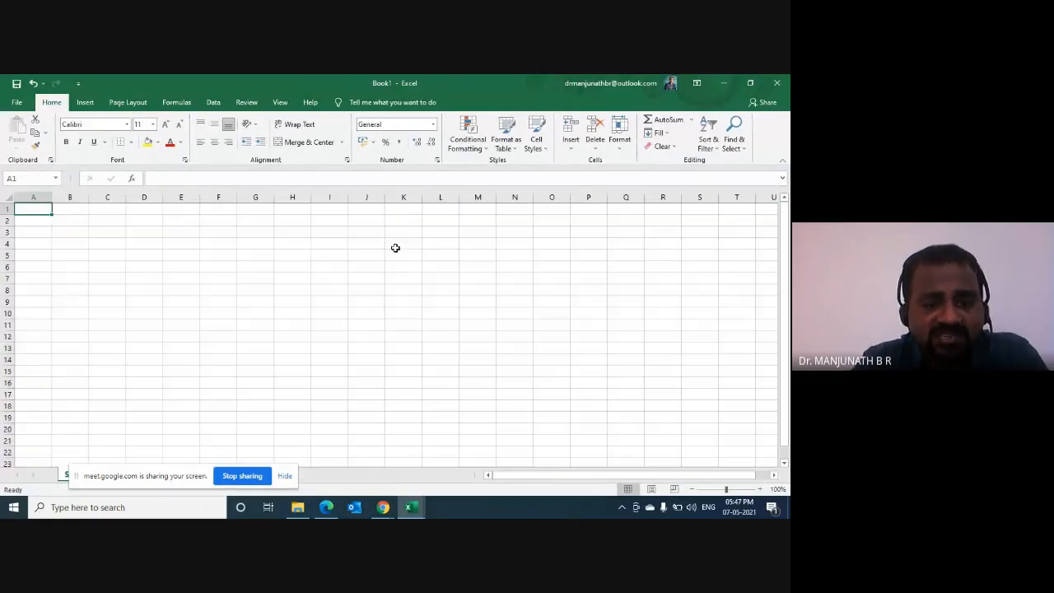
key(ctrl+w)
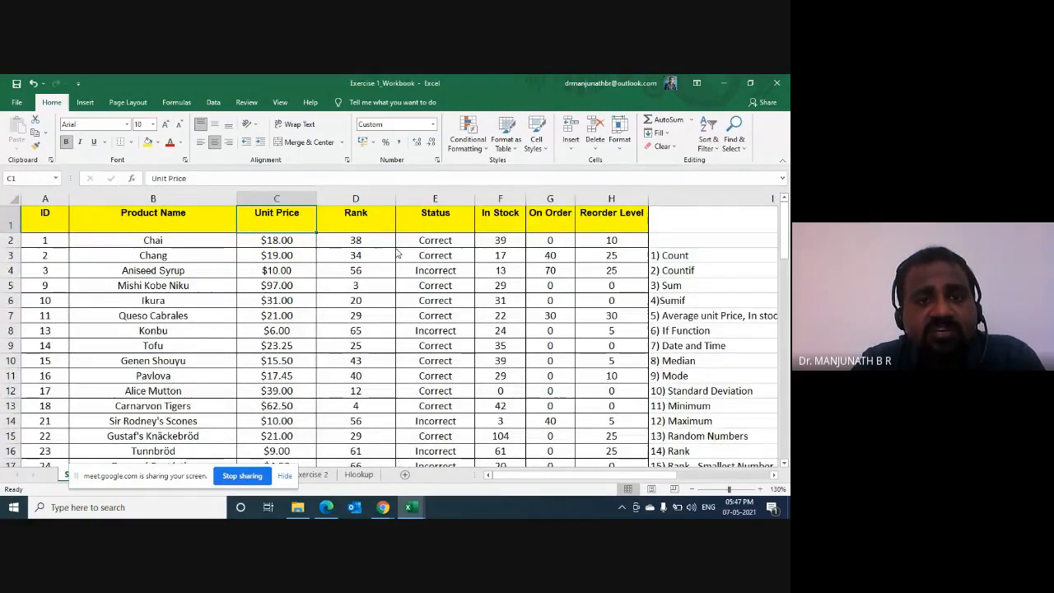
Step: Cycle through the open windows, switch to MS EXCEL for BAF.pdf in Microsoft Edge, and return to Exercise 1_Workbook
key(alt+Tab)
key(alt+Tab)
key(alt+Tab)
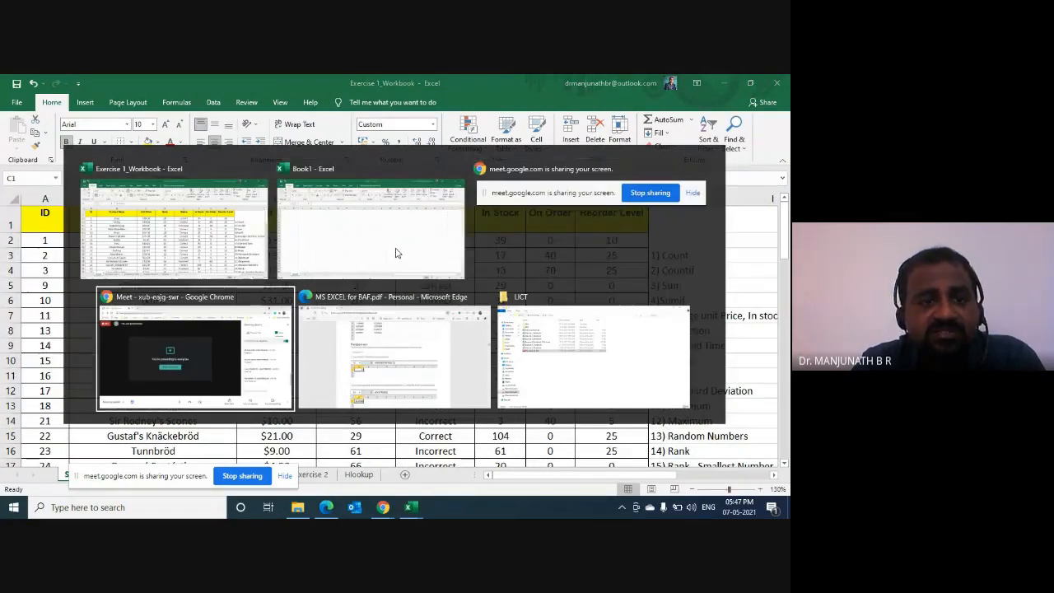
key(alt+Tab)
key(alt+Tab)
key(alt+Tab)
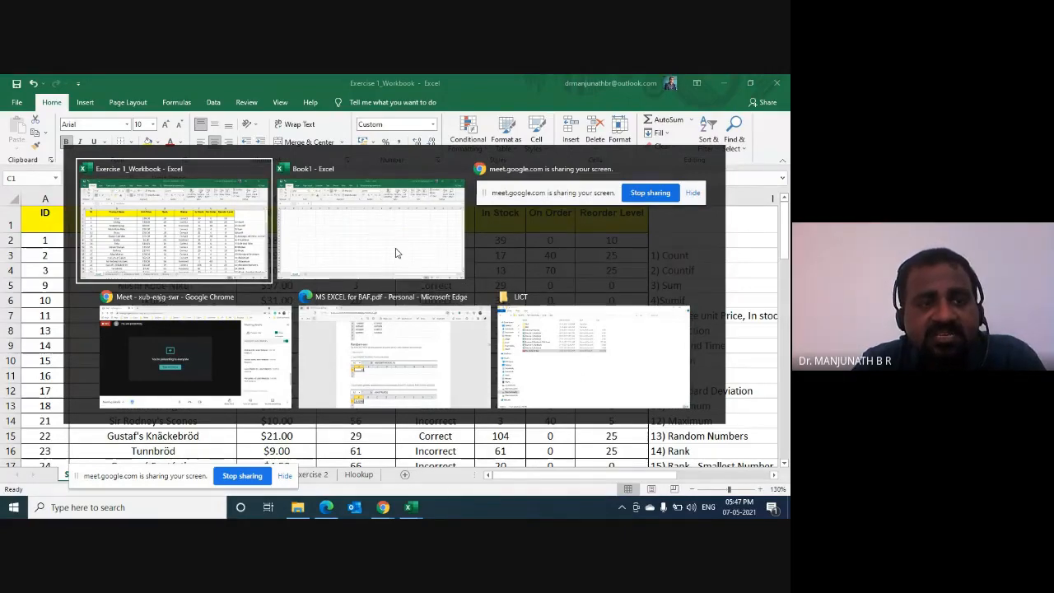
key(alt+Tab)
key(alt+Tab)
key(alt+Tab)
key(alt+Tab)
key(alt+Tab)
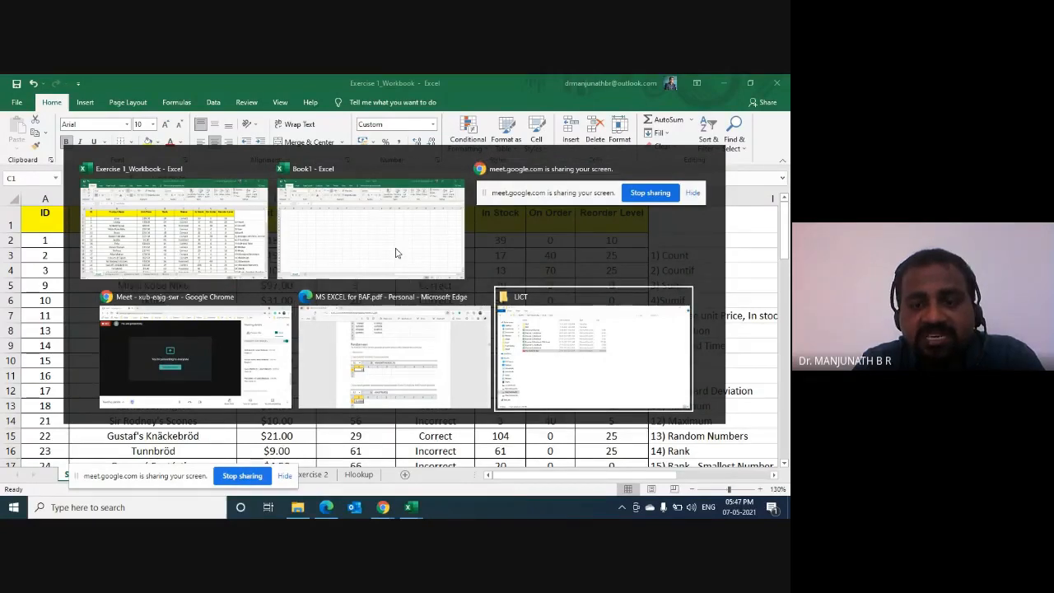
key(alt+Tab)
key(alt+Tab)
key(alt+Tab)
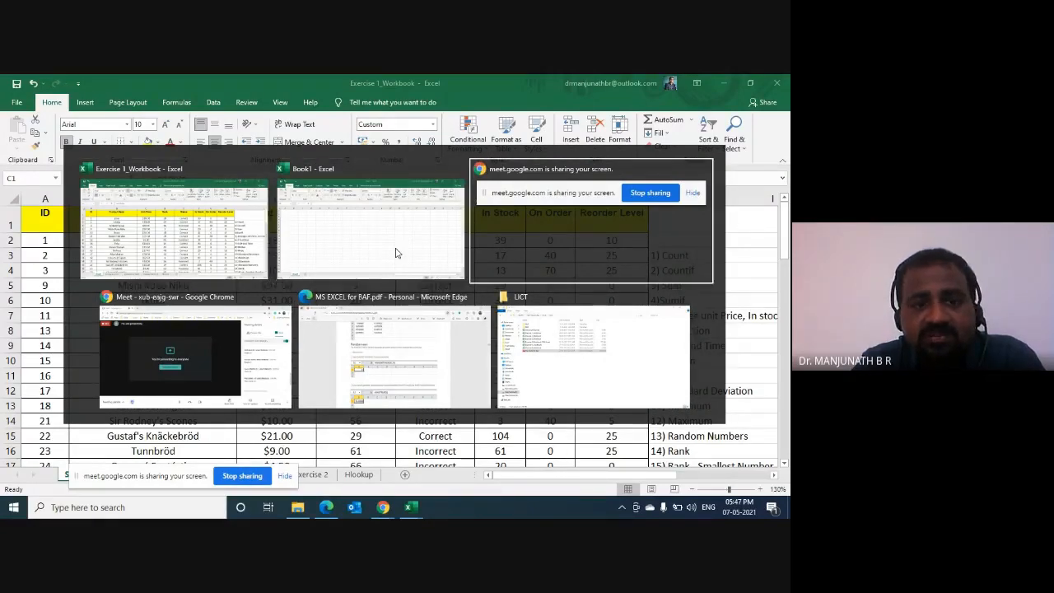
key(alt+Tab)
key(alt+Tab)
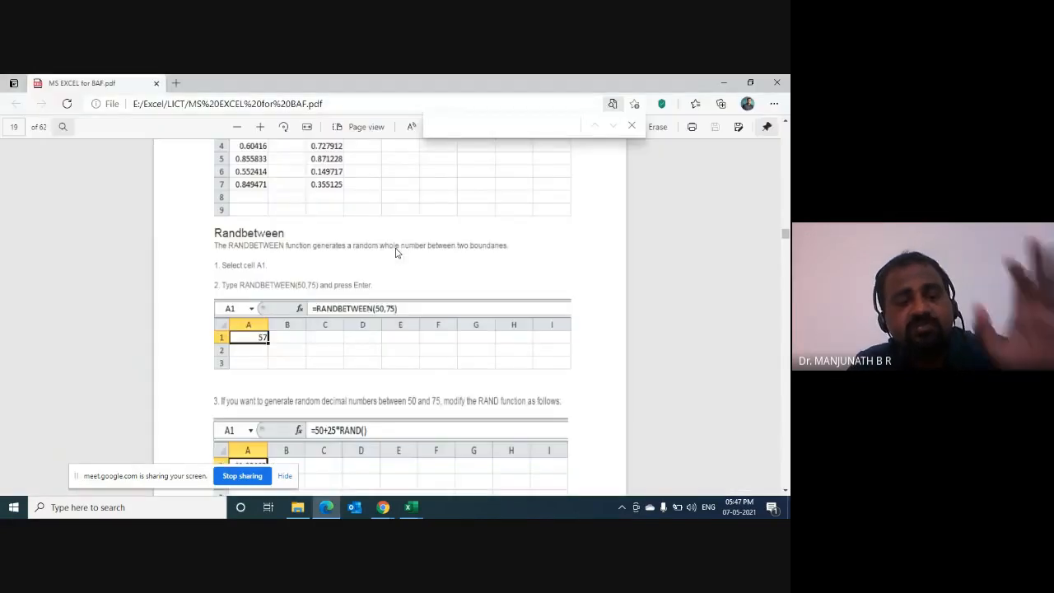
key(alt+Tab)
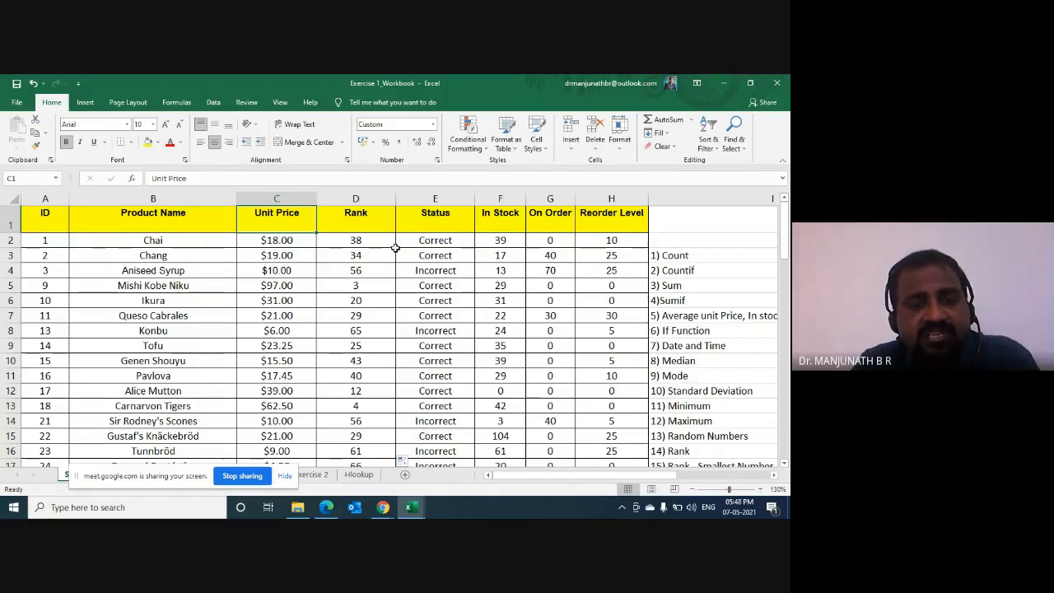
Step: Look through the previews of all open windows, including Book1 and the LICT folder, and stay in Exercise 1_Workbook
key(alt)
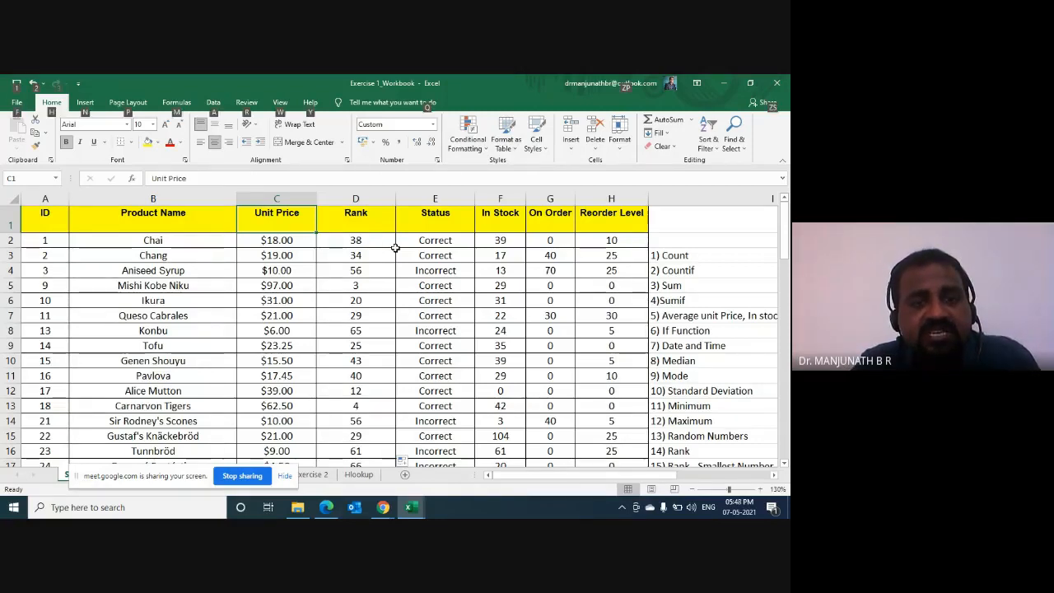
key(alt+Tab)
key(alt+Tab)
key(alt+Tab)
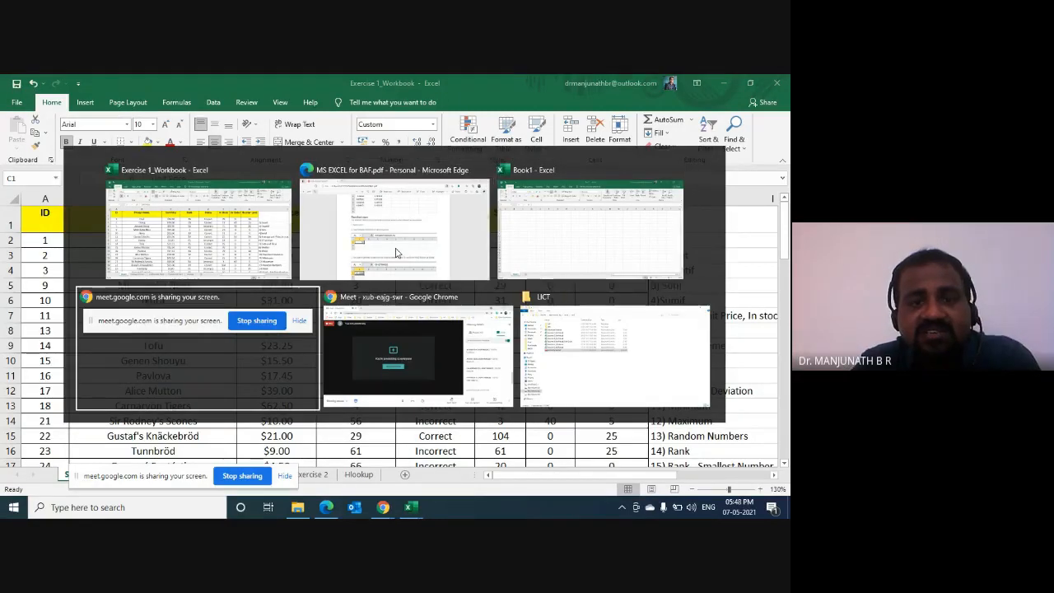
key(alt+Tab)
key(alt+Tab)
key(alt+Tab)
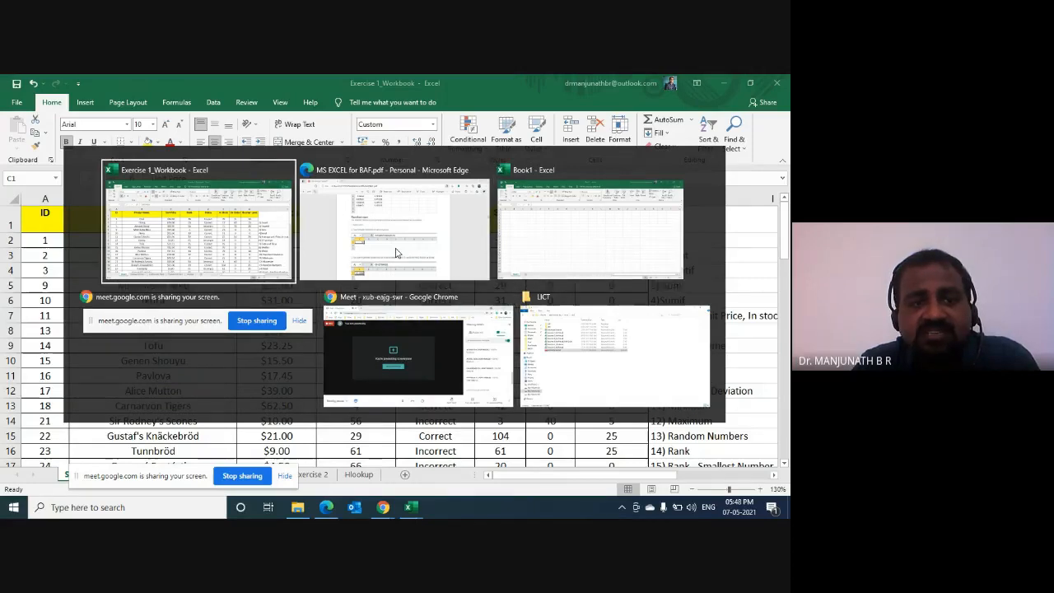
key(alt+Tab)
key(alt+Tab)
key(alt+Tab)
key(alt+Tab)
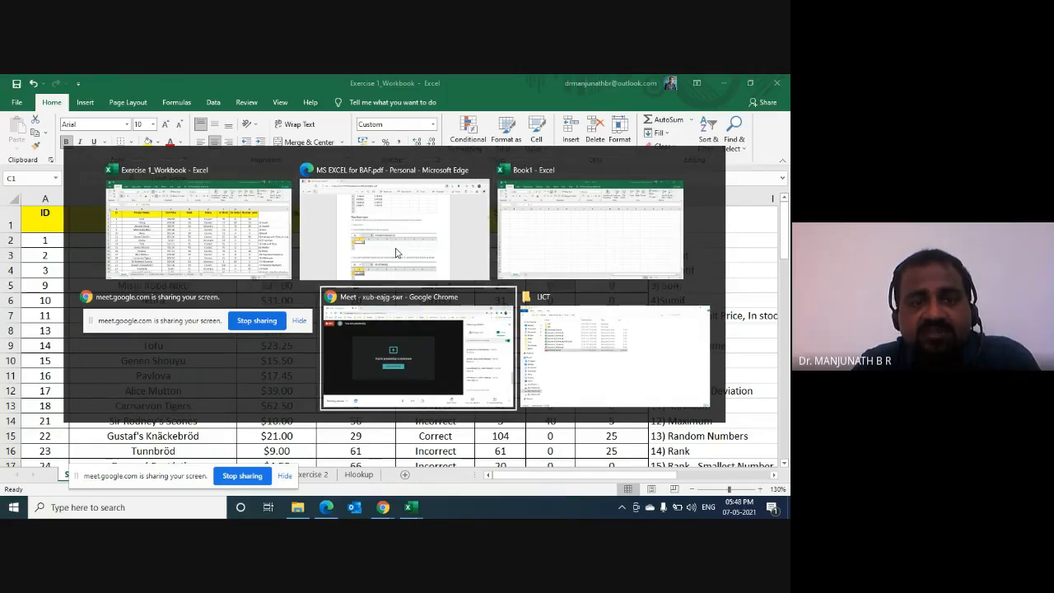
key(alt+Tab)
key(alt+Tab)
key(alt+Tab)
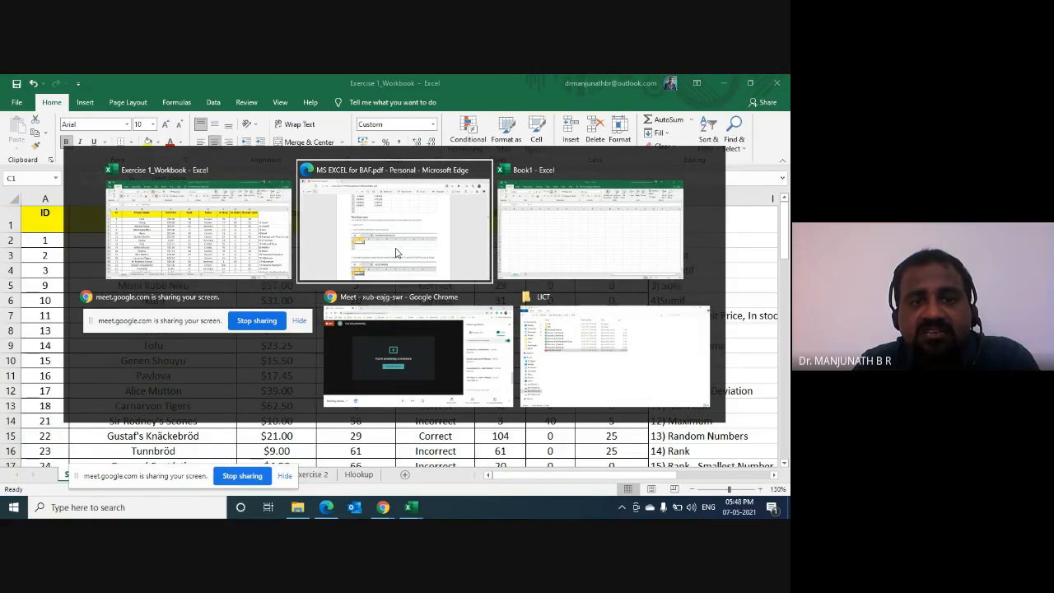
key(alt+Tab)
key(alt+Tab)
key(alt+Tab)
key(alt+Tab)
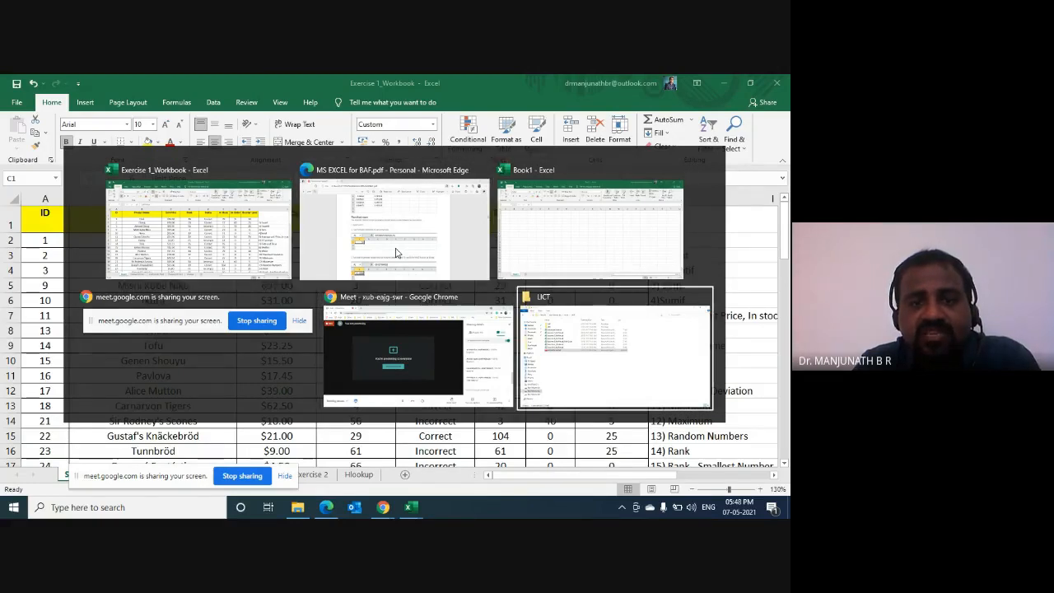
key(alt+Tab)
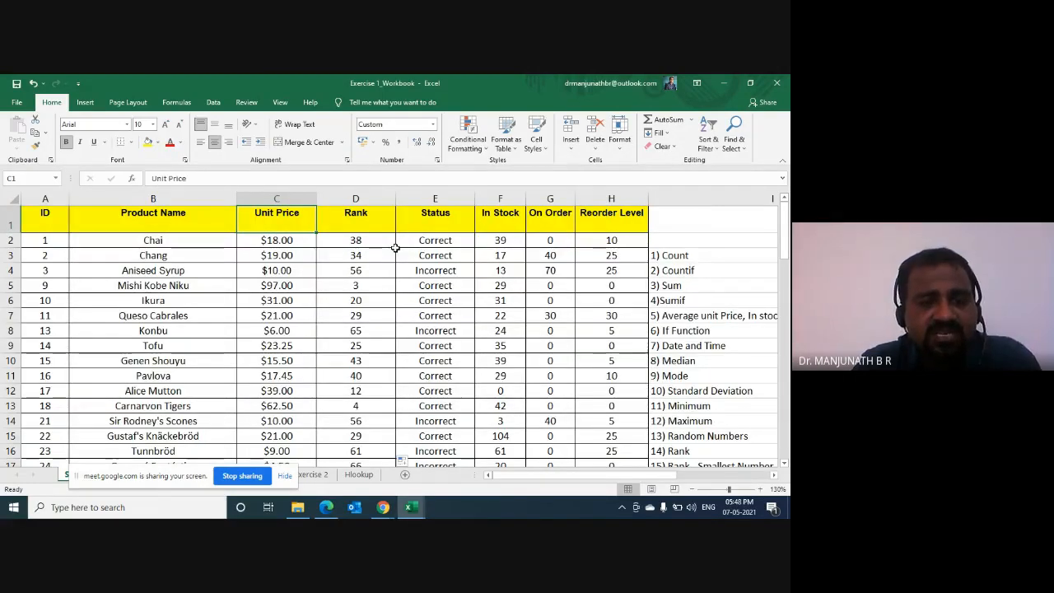
Step: Copy the Unit Price and Rank columns with their headers, C1:D68, leaving out the summary rows below
key(shift+Right)
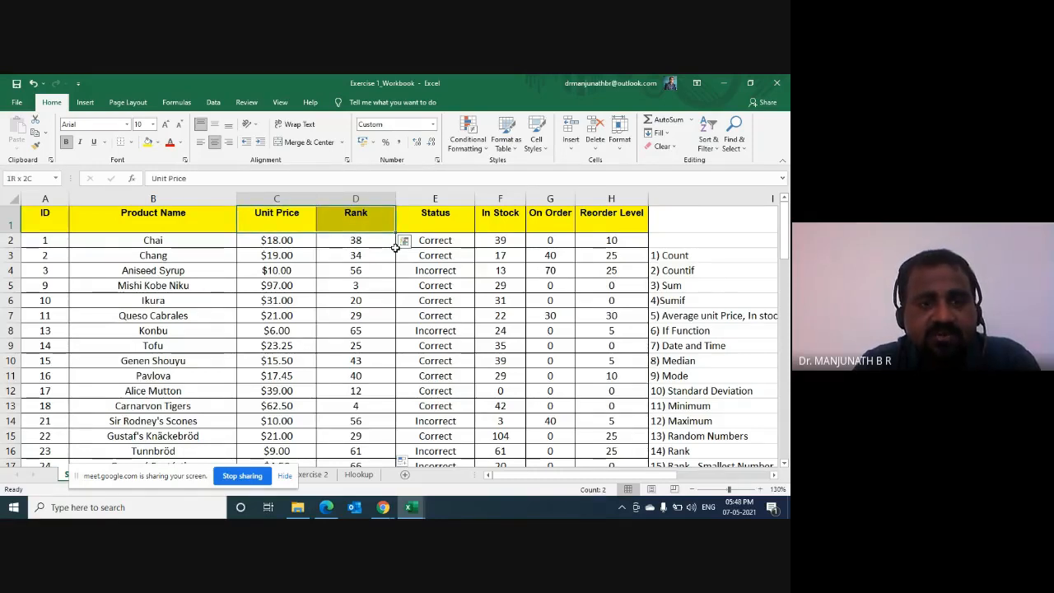
key(ctrl+shift+Down)
key(shift+Up)
key(shift+Up)
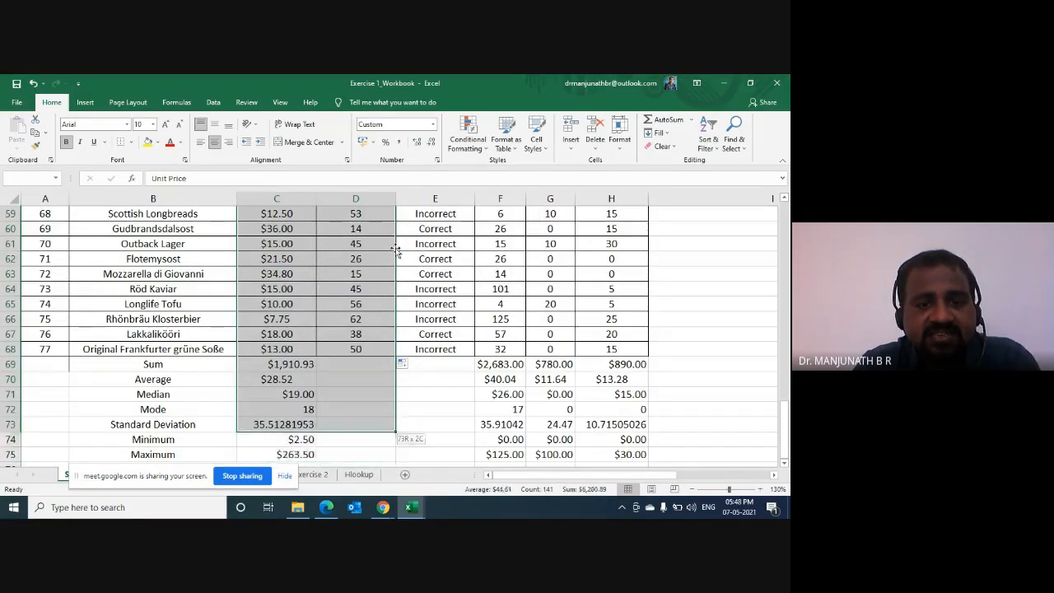
key(shift+Up)
key(shift+Up)
key(shift+Up)
key(shift+Up)
key(shift+Up)
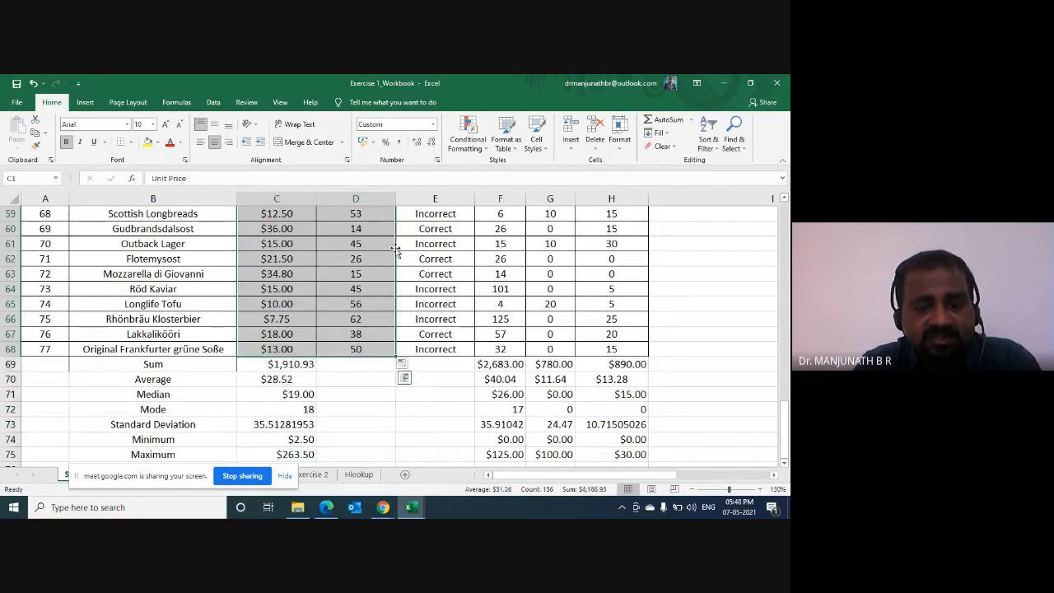
key(ctrl+c)
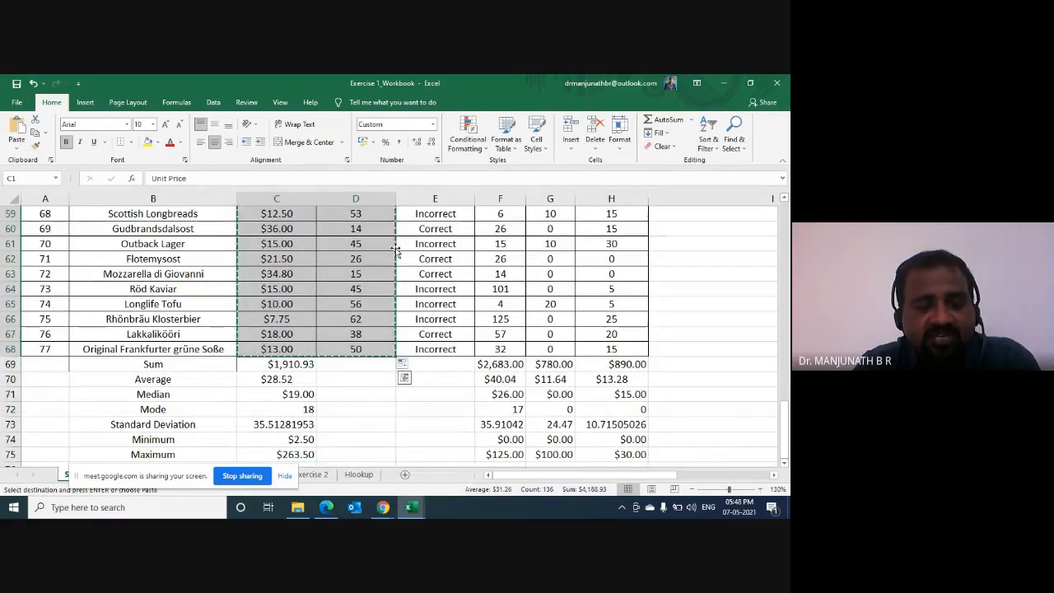
Step: Switch to Book1 and paste the copied prices and ranks as values only, starting at A1
key(alt+Tab)
key(alt+Tab)
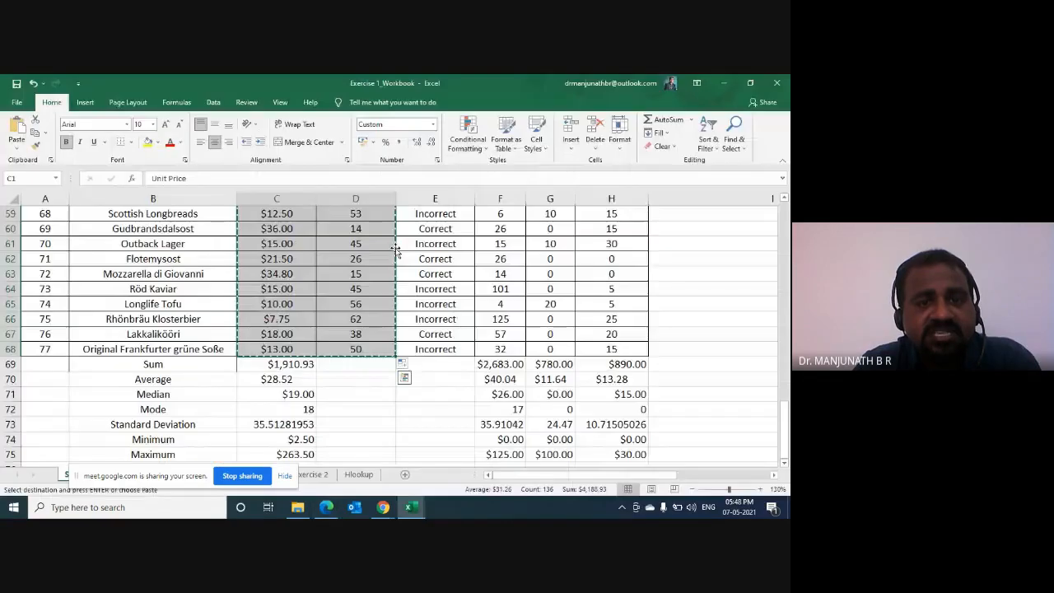
key(alt+Tab)
key(alt+Tab)
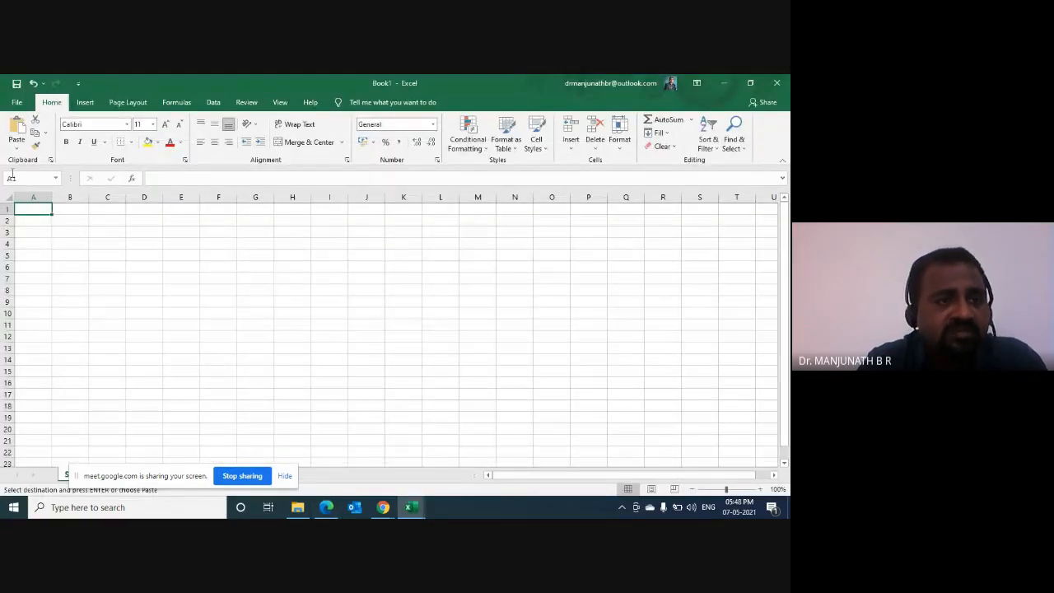
click(16, 146)
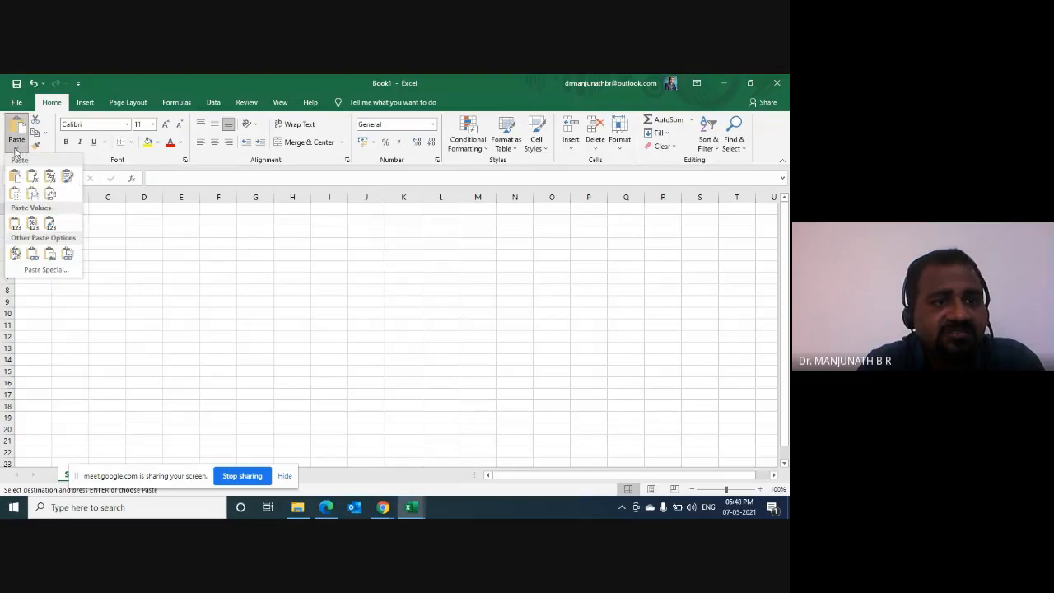
click(16, 224)
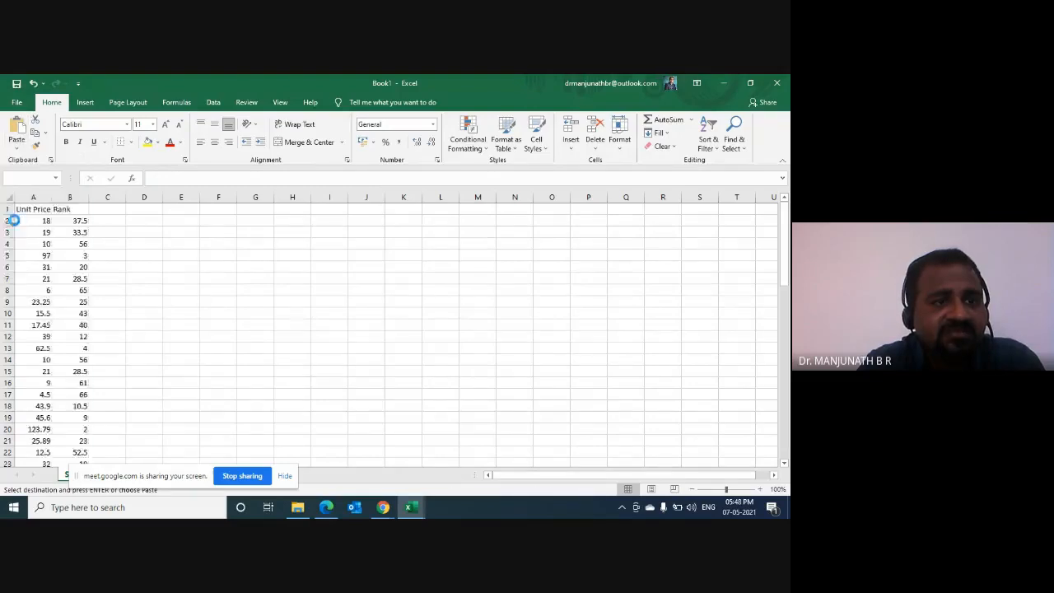
click(139, 256)
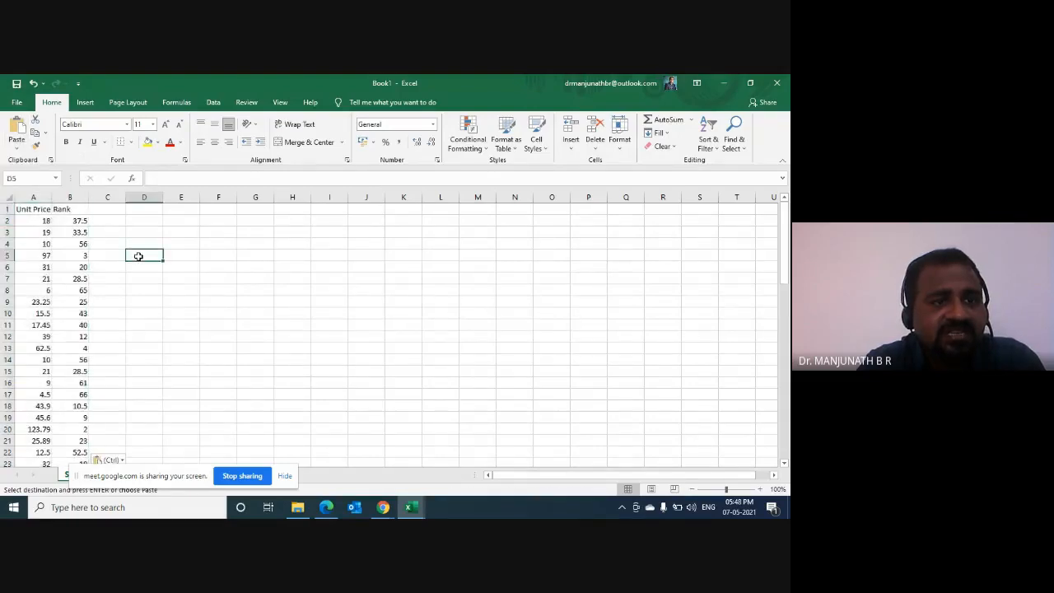
Step: Fit column A's width to its contents and rename the header in B1 as Avg Rank
double_click(54, 198)
click(72, 209)
text(Avg)
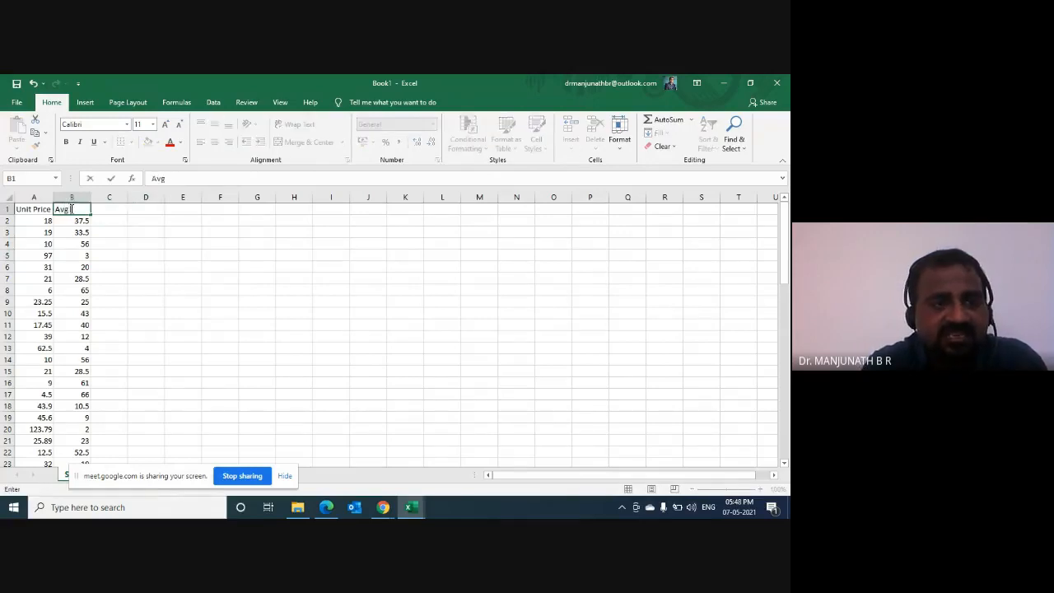
key(Return)
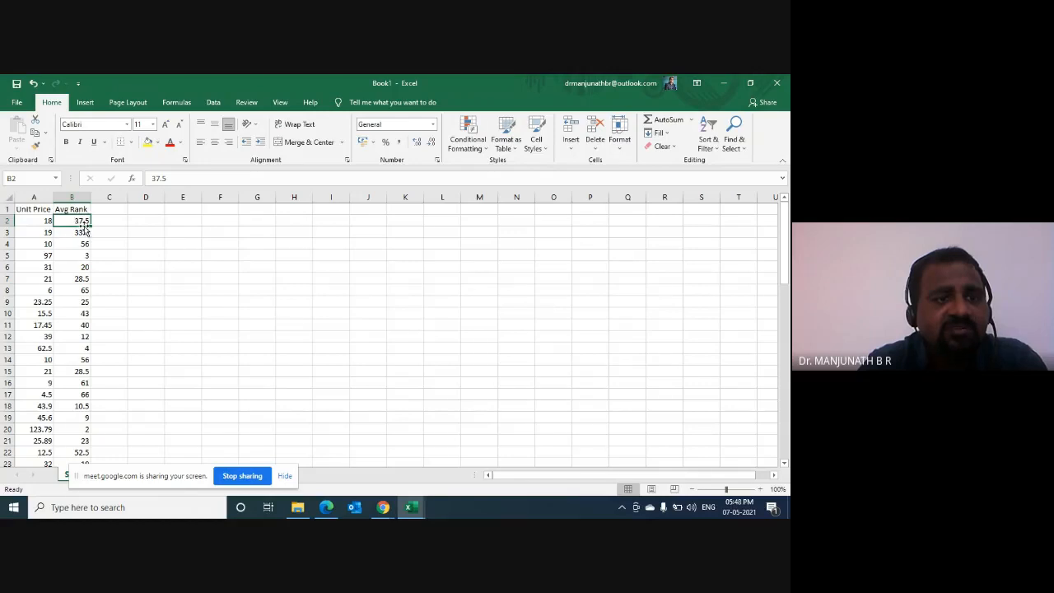
Step: Display the ranks in B2:B68 without decimal places, and go back to B2
key(ctrl+shift+Down)
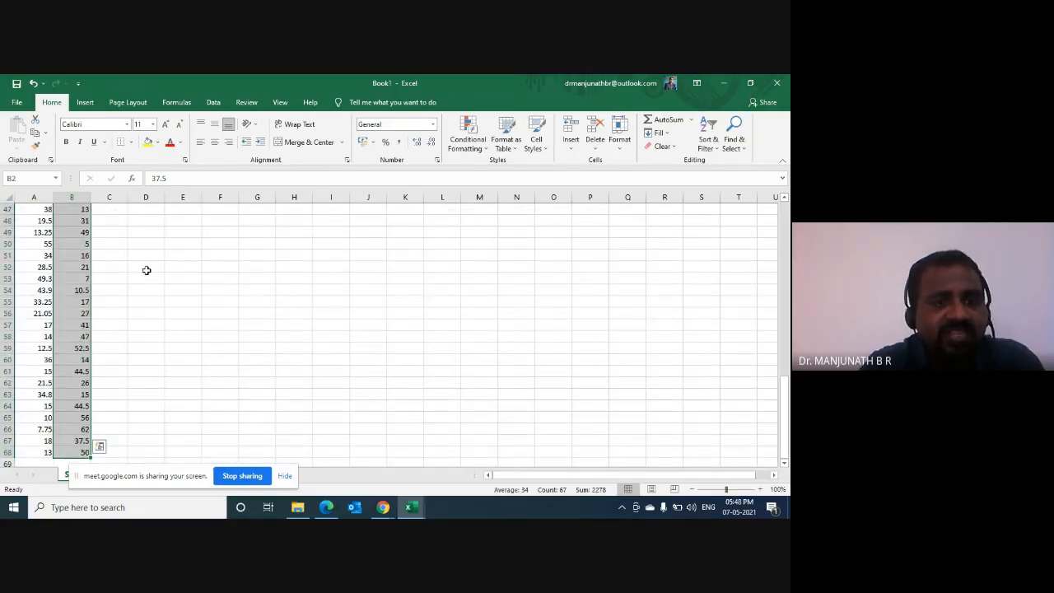
click(432, 143)
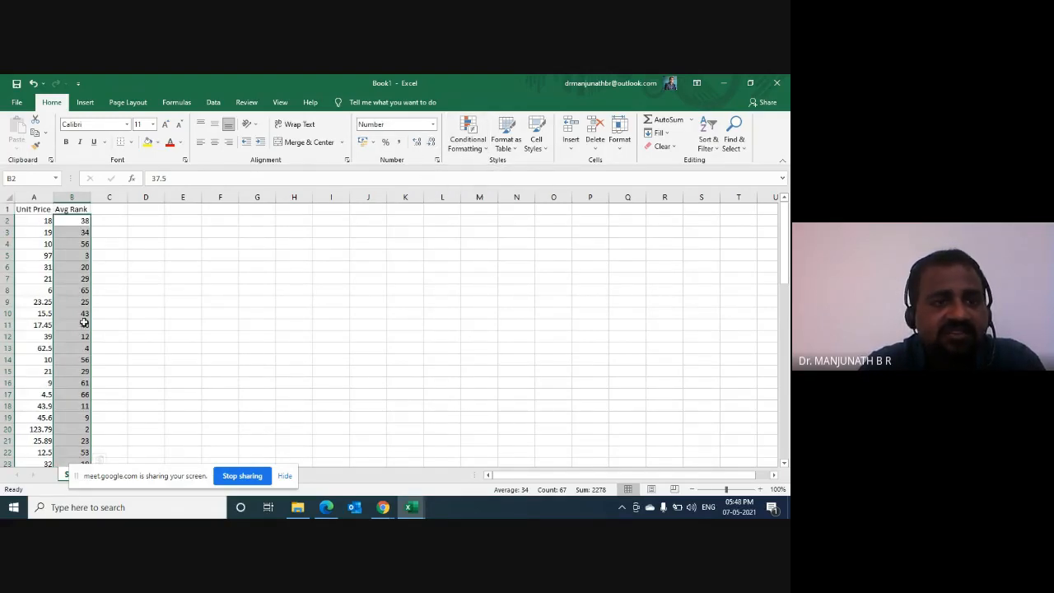
click(80, 222)
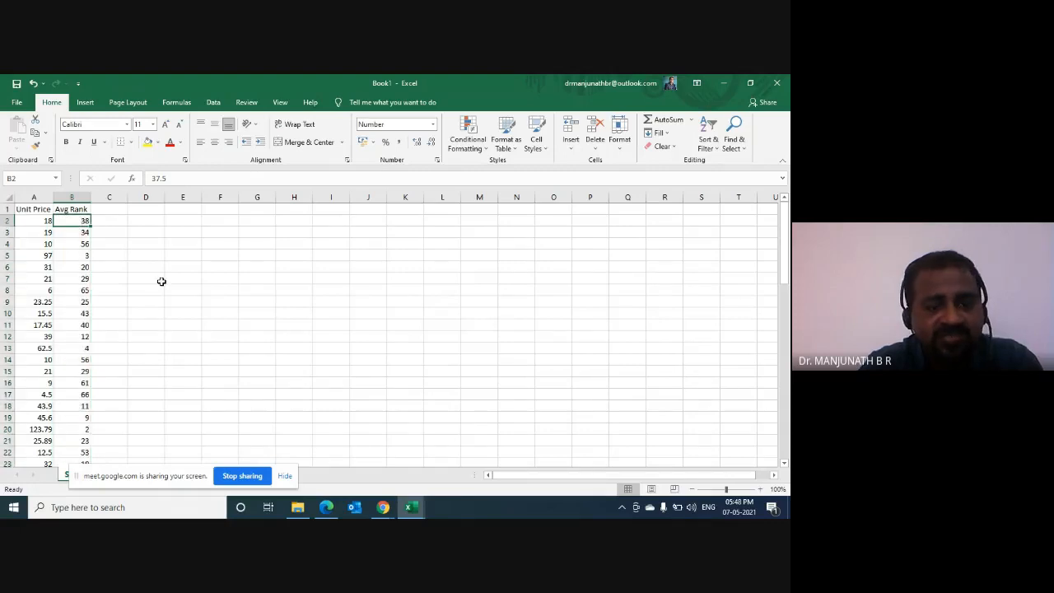
Step: Sort the Avg Rank values in B2:B68 from smallest to largest, expanding the selection to include the unit prices
key(ctrl+shift+Down)
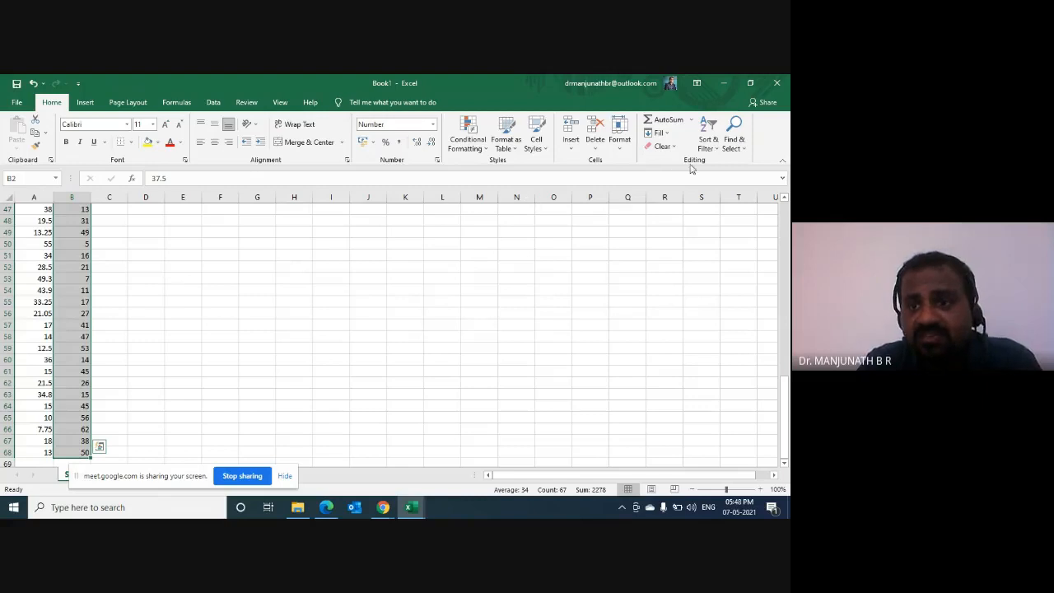
click(709, 142)
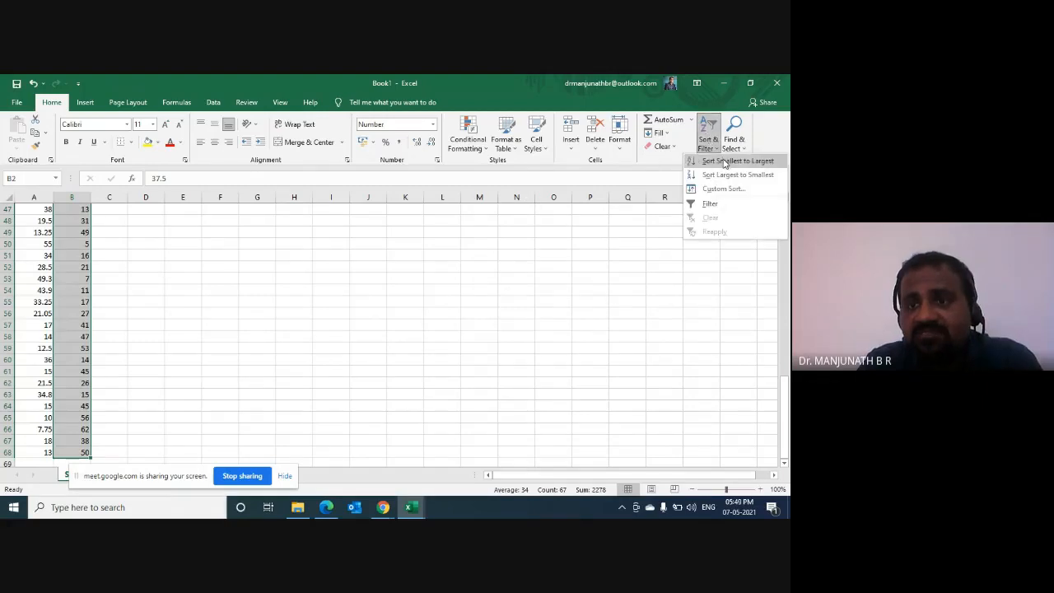
click(725, 162)
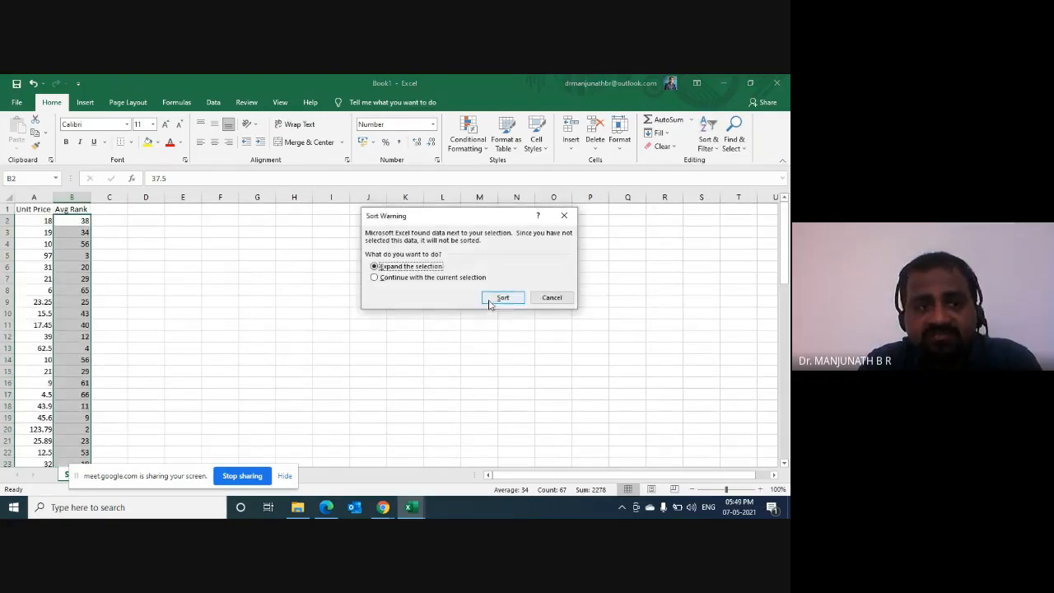
click(489, 300)
click(214, 285)
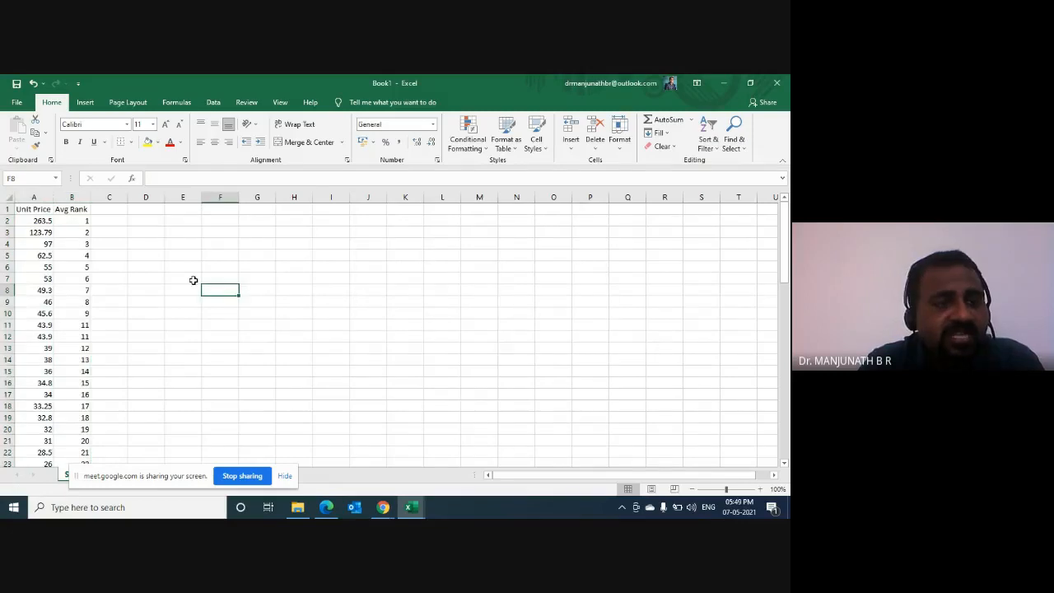
Step: Examine the sorted average ranks from B2 down to the end of the list, and go to C1
click(68, 222)
key(Down)
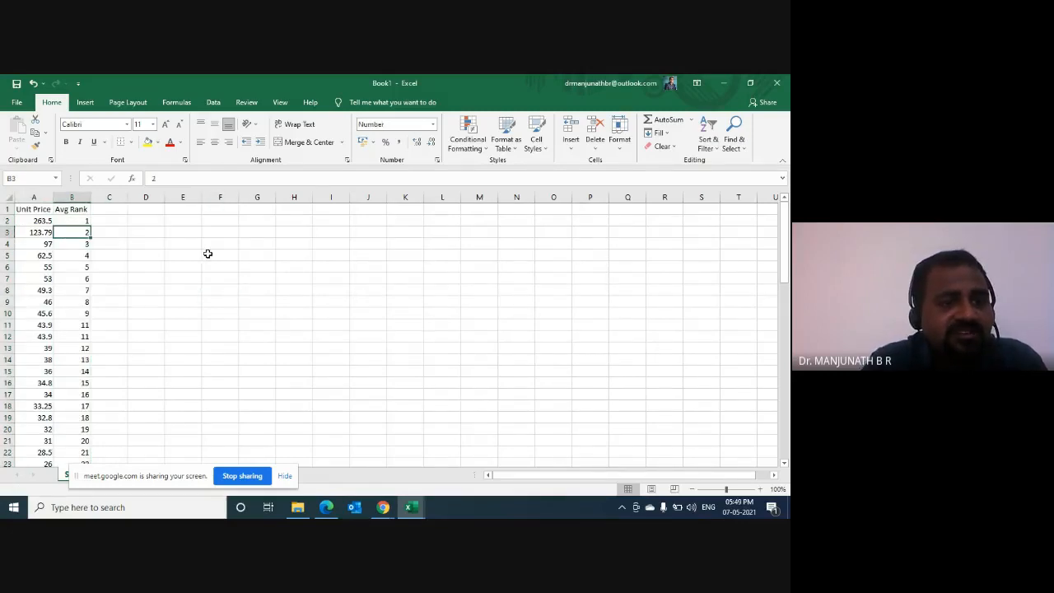
key(Down)
key(Down)
key(Down)
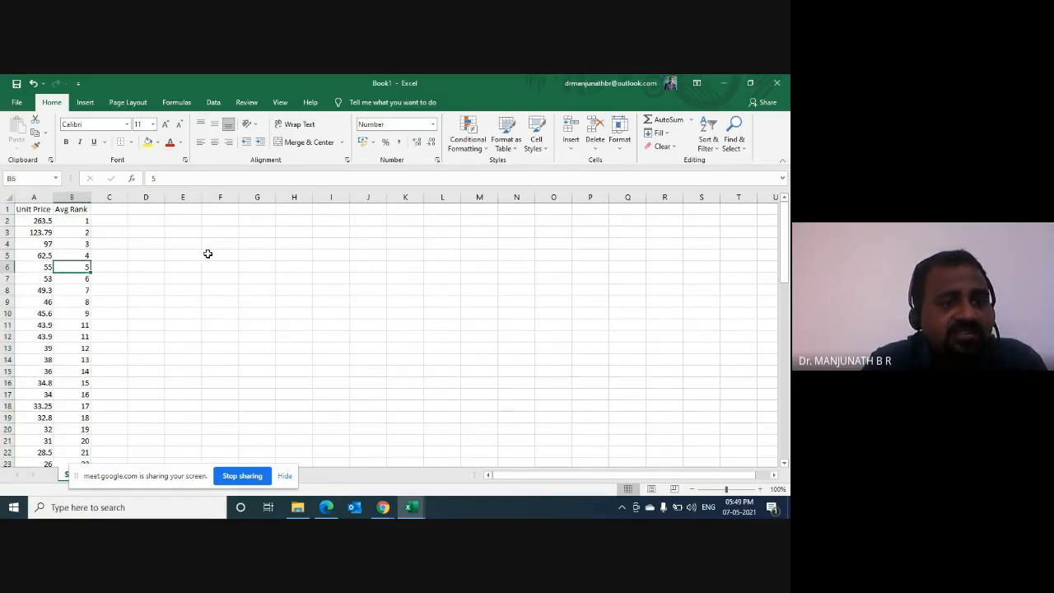
key(ctrl+Down)
key(ctrl+Up)
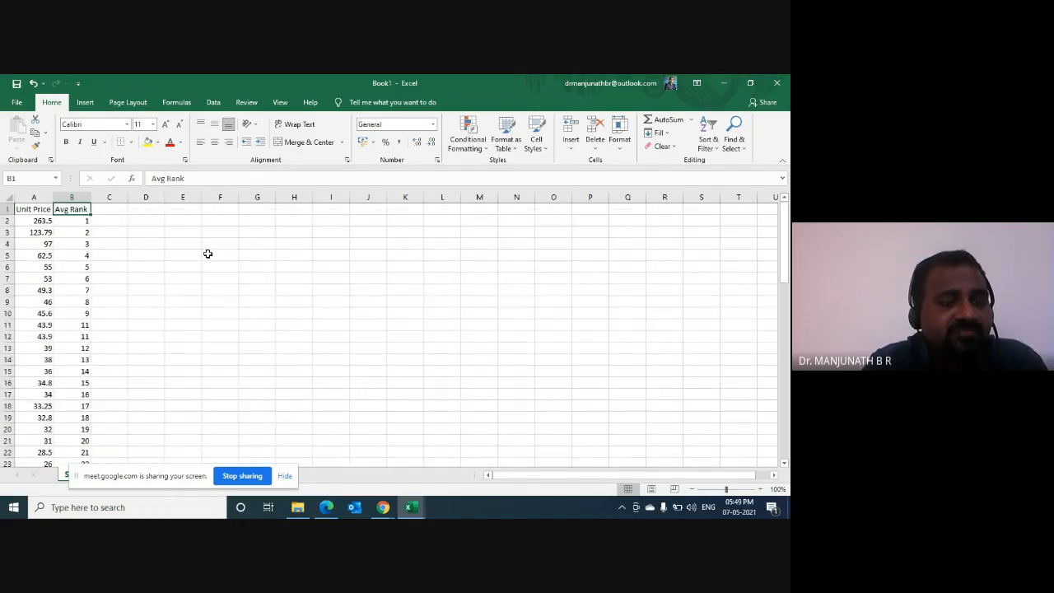
key(Right)
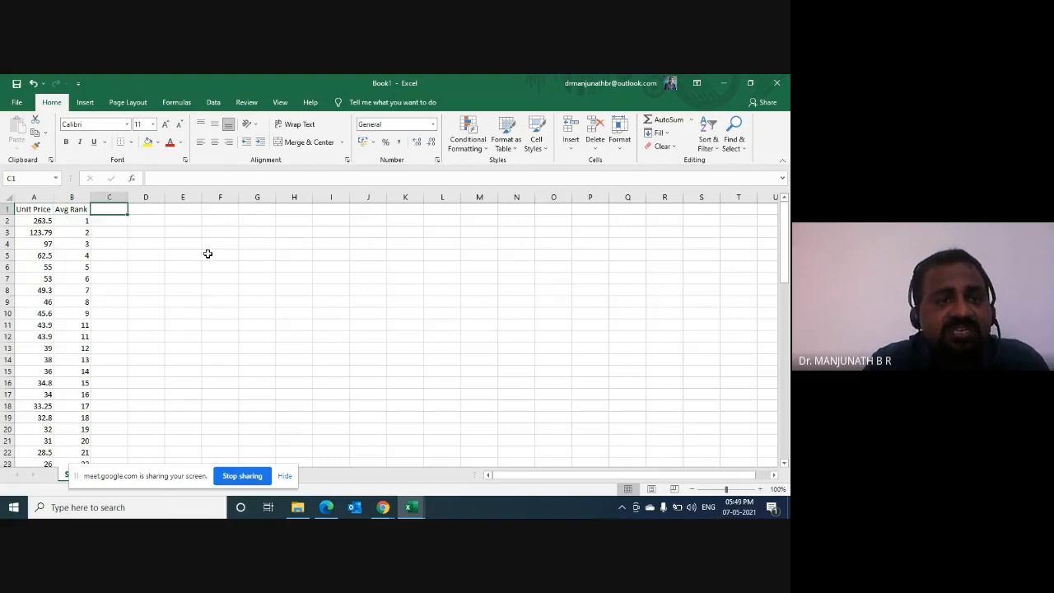
Step: Rank the first unit price in C2 with RANK, using A2 as the number and A2:A68 as the reference range
key(Down)
text(=rank)
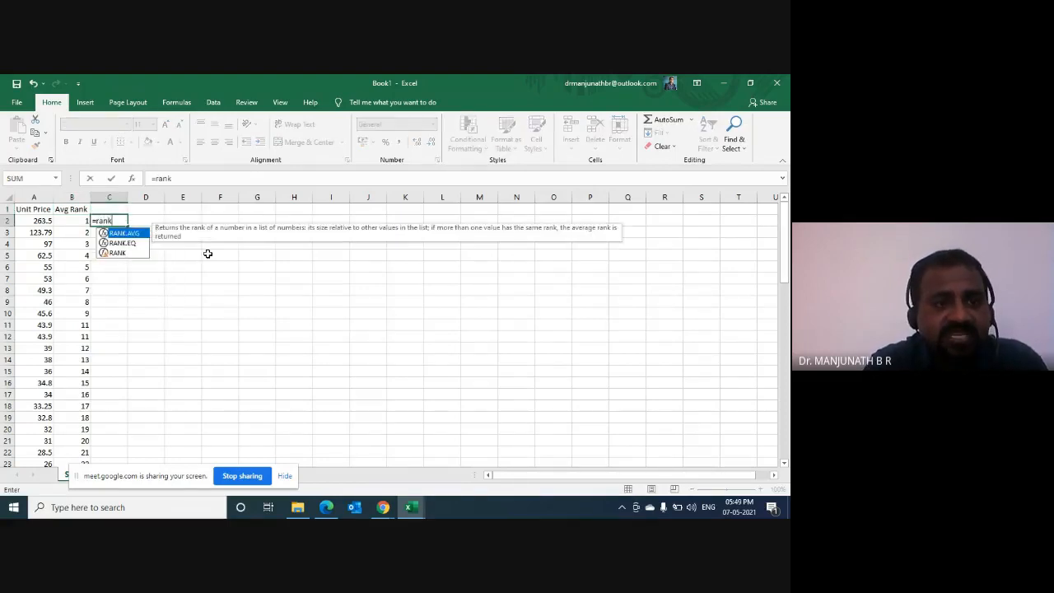
text(()
key(Left)
key(Left)
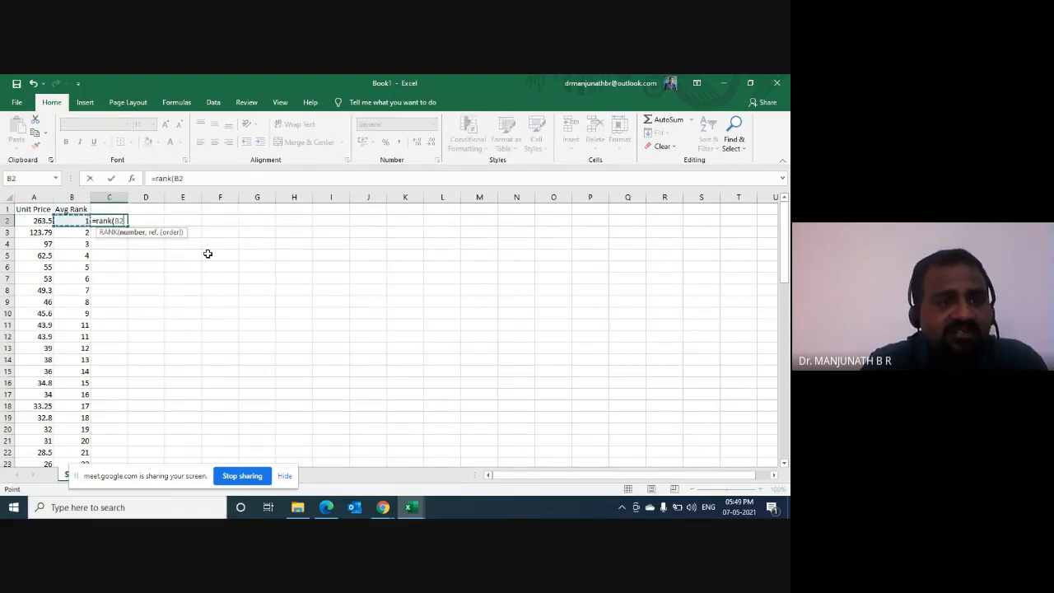
text(,)
key(Left)
key(Left)
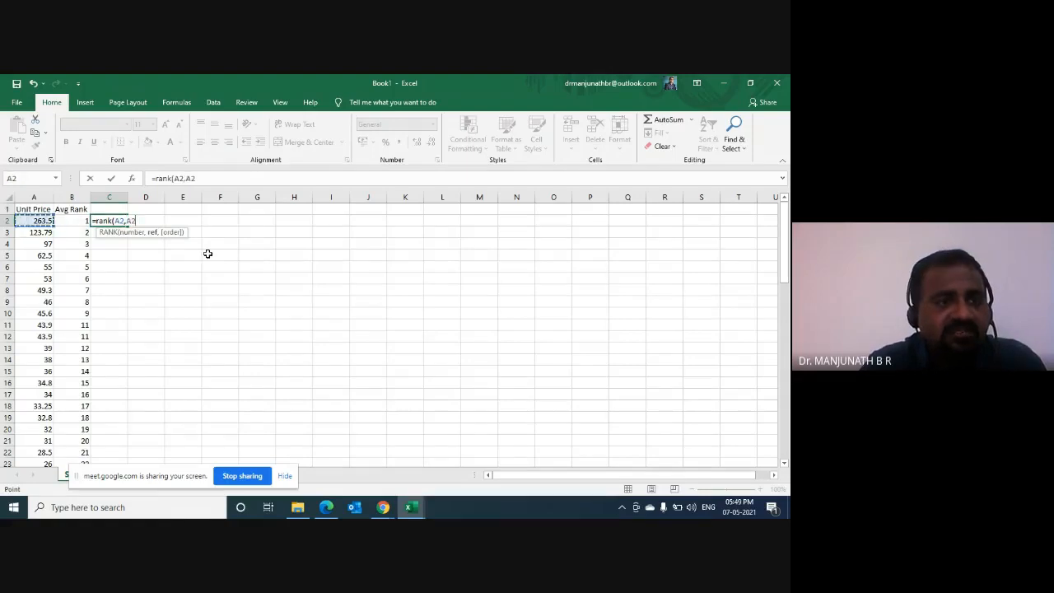
key(ctrl+shift+Down)
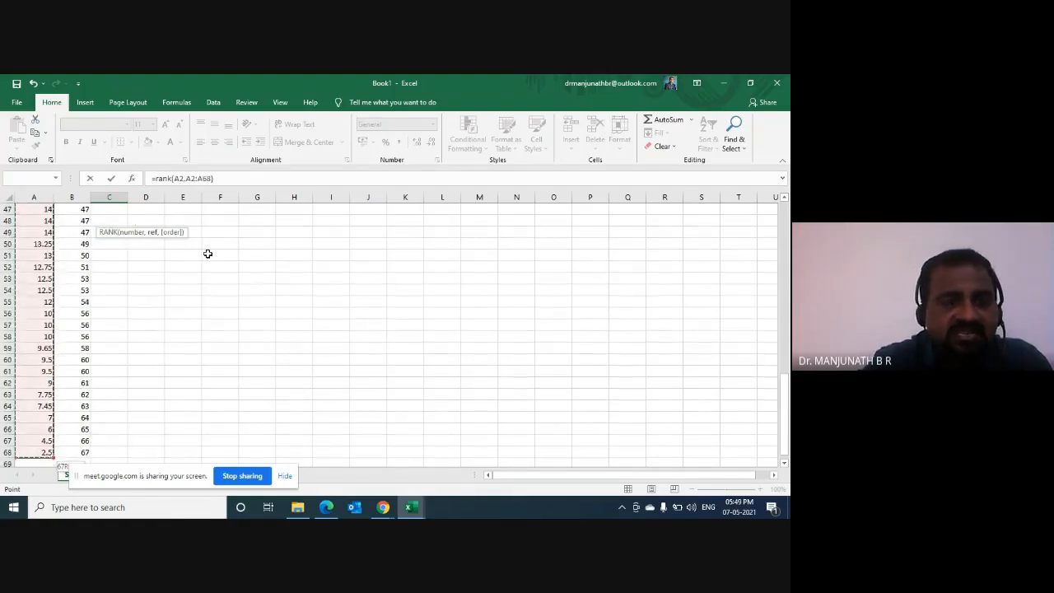
text())
key(Return)
key(Up)
key(F2)
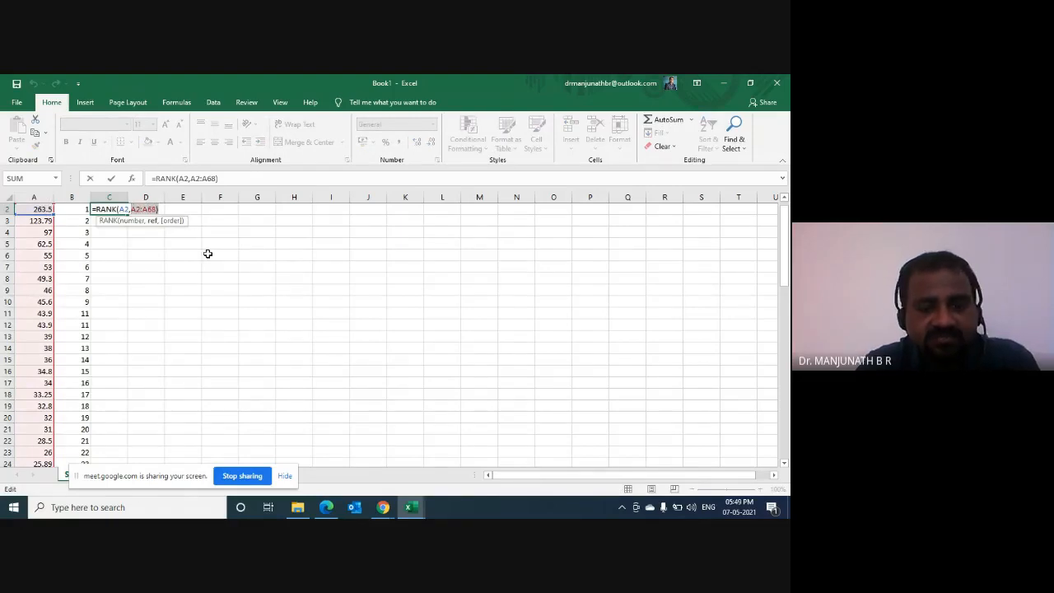
text(4)
key(Return)
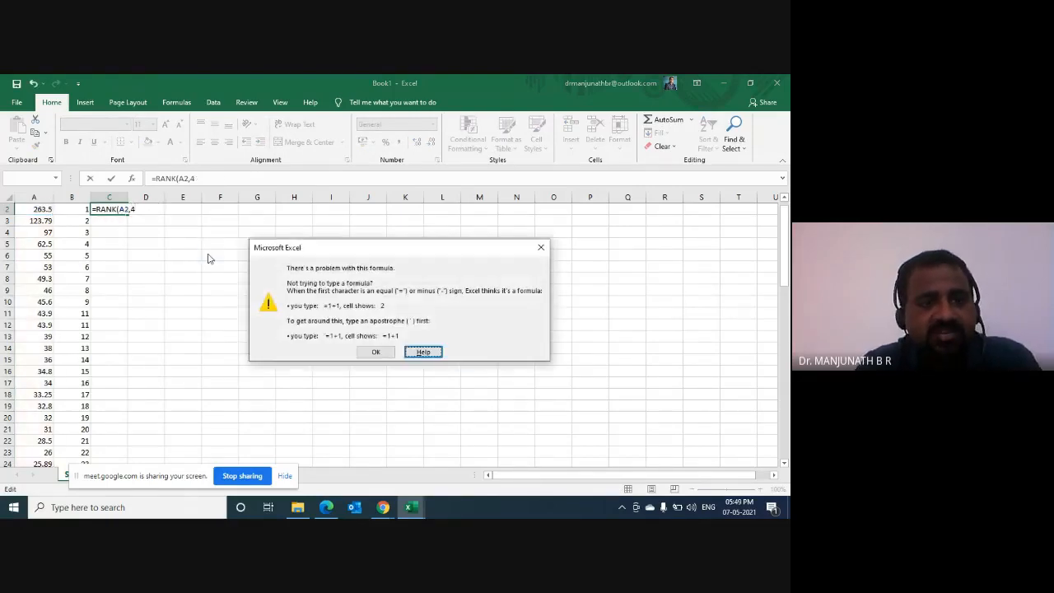
key(Escape)
key(Escape)
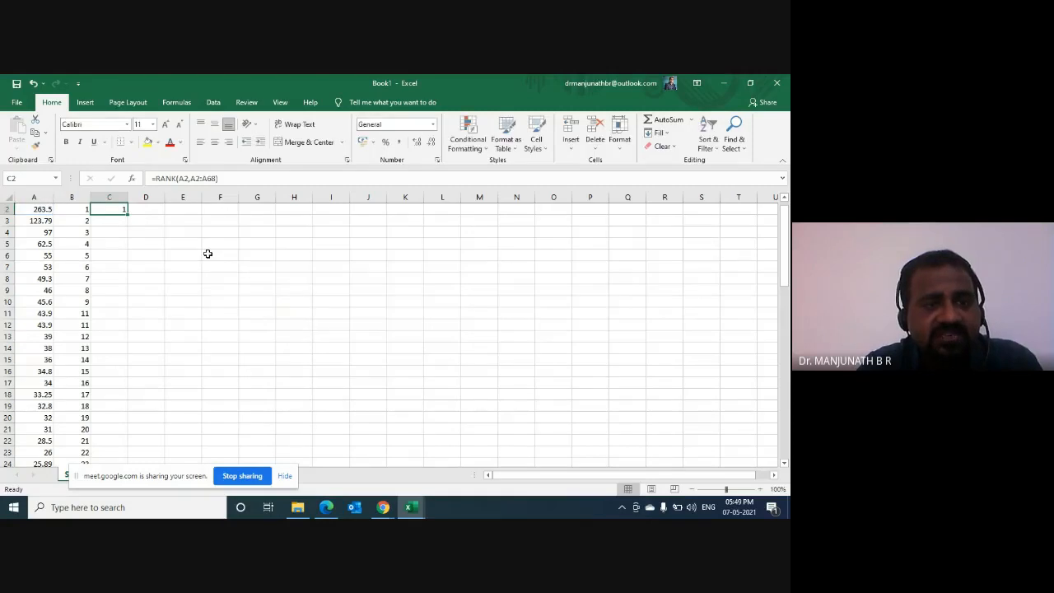
Step: Make the reference range in C2's RANK formula absolute, as $A$2:$A$68
key(Right)
scroll(207, 253, up, 1)
key(Left)
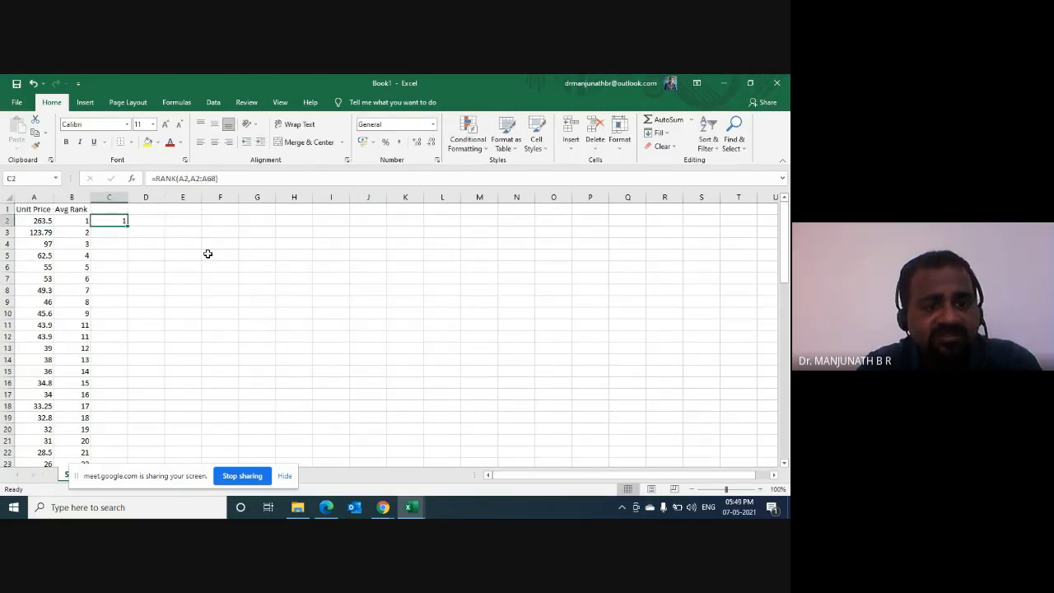
key(F2)
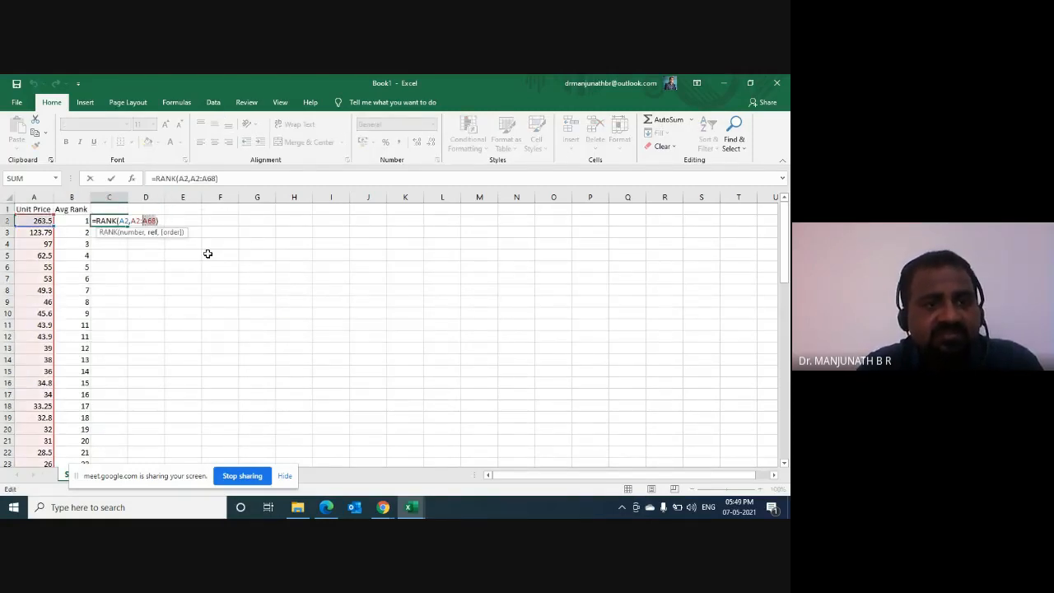
key(F4)
key(Return)
key(Up)
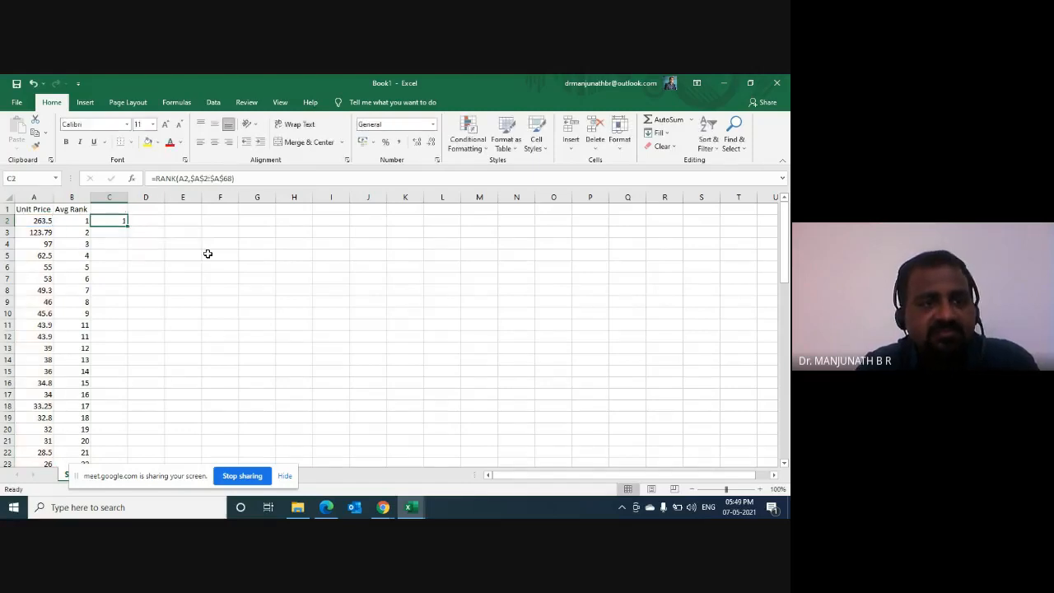
Step: Fill the RANK formula from C2 down to C68 and return to C2
key(Left)
key(ctrl+Down)
key(Right)
key(ctrl+shift+Up)
key(ctrl+d)
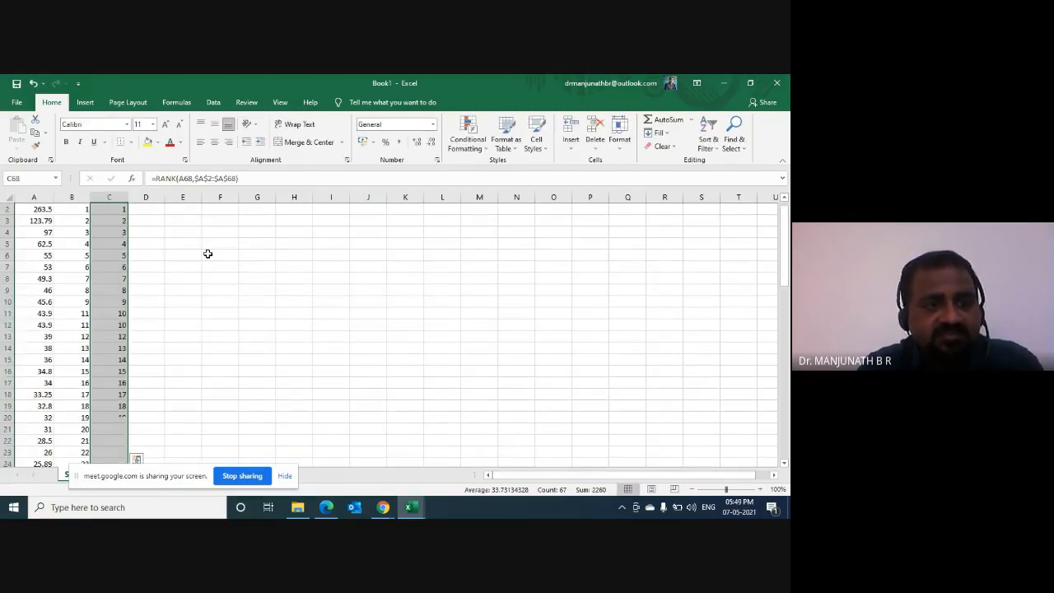
key(ctrl+Up)
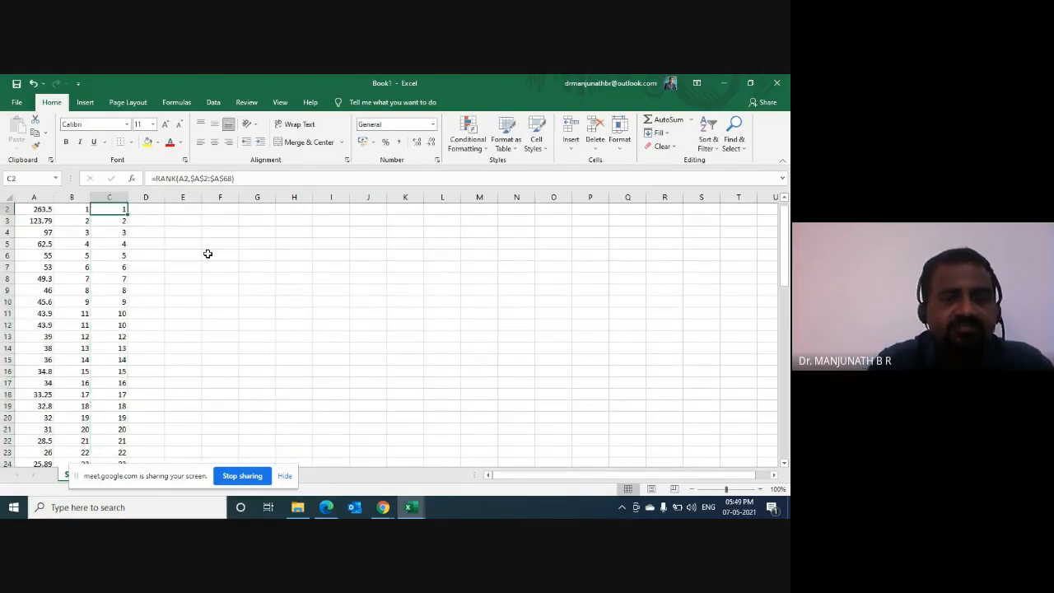
Step: Enter Rank as the header in C1, and go to B2
key(Up)
key(Left)
key(Down)
key(Right)
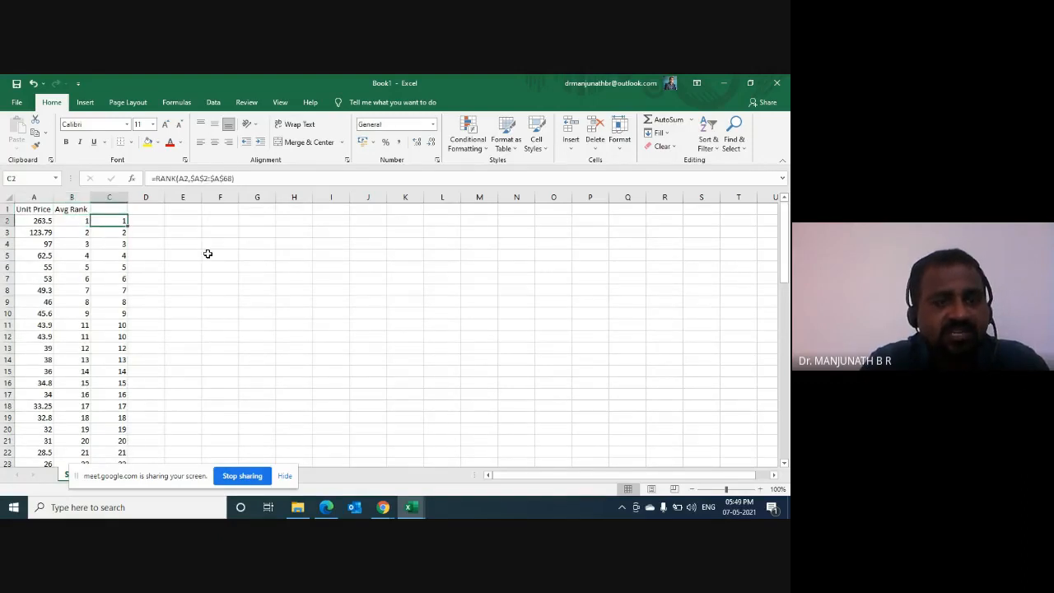
key(Up)
text(Rank)
key(Return)
key(Left)
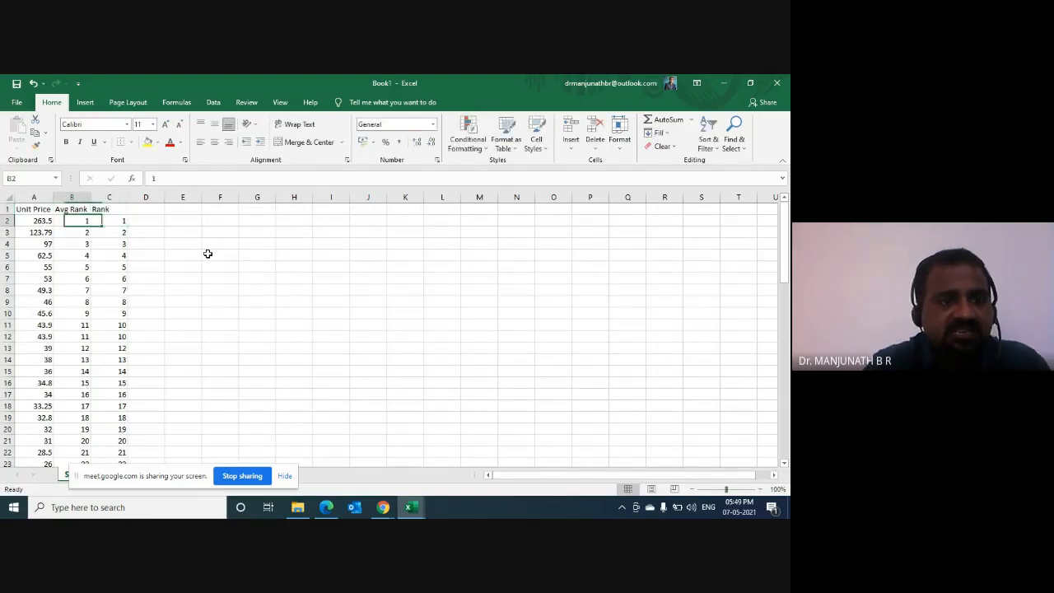
Step: Display both rank columns, B2:C68, with two decimal places and deselect the range
key(shift+Right)
key(ctrl+shift+Down)
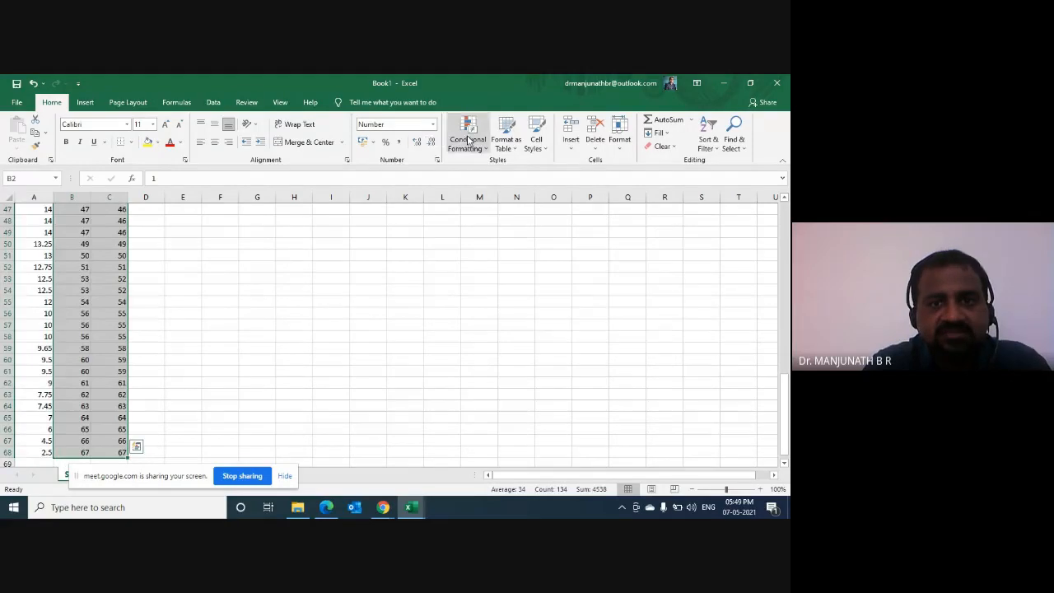
click(418, 142)
click(417, 142)
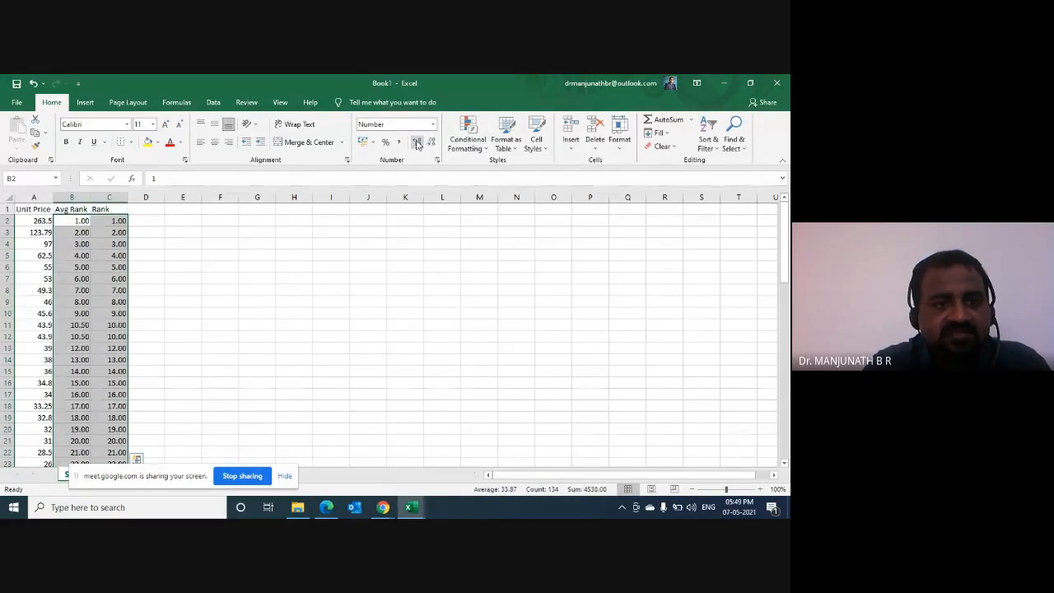
click(188, 314)
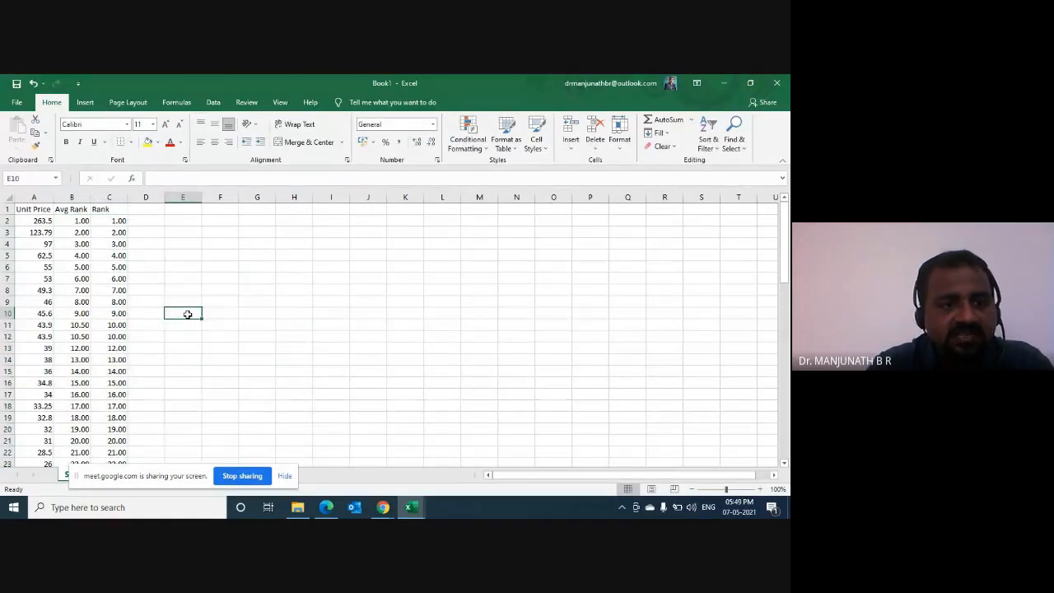
key(Left)
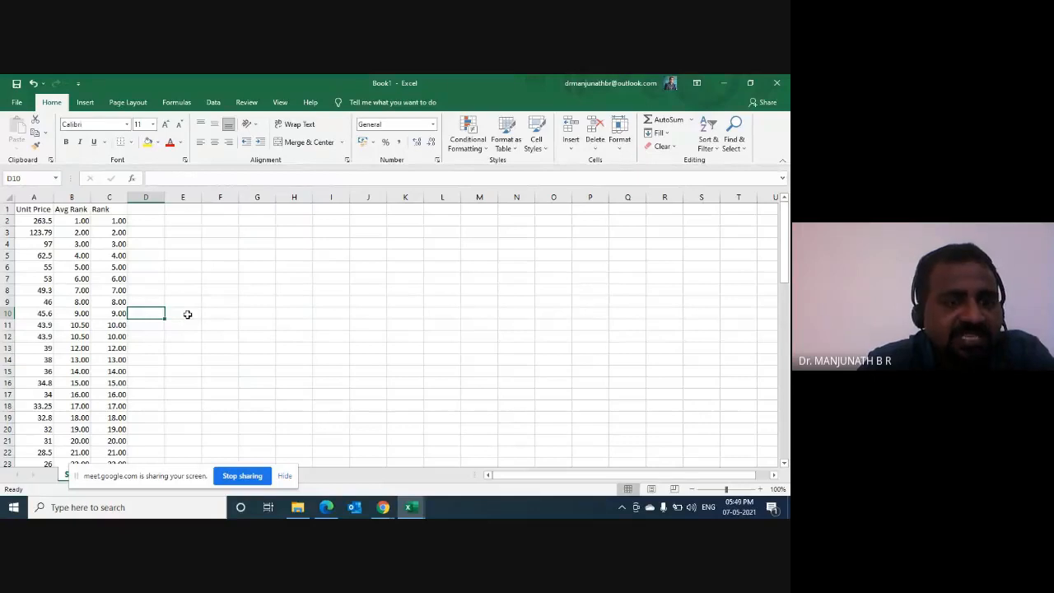
key(Down)
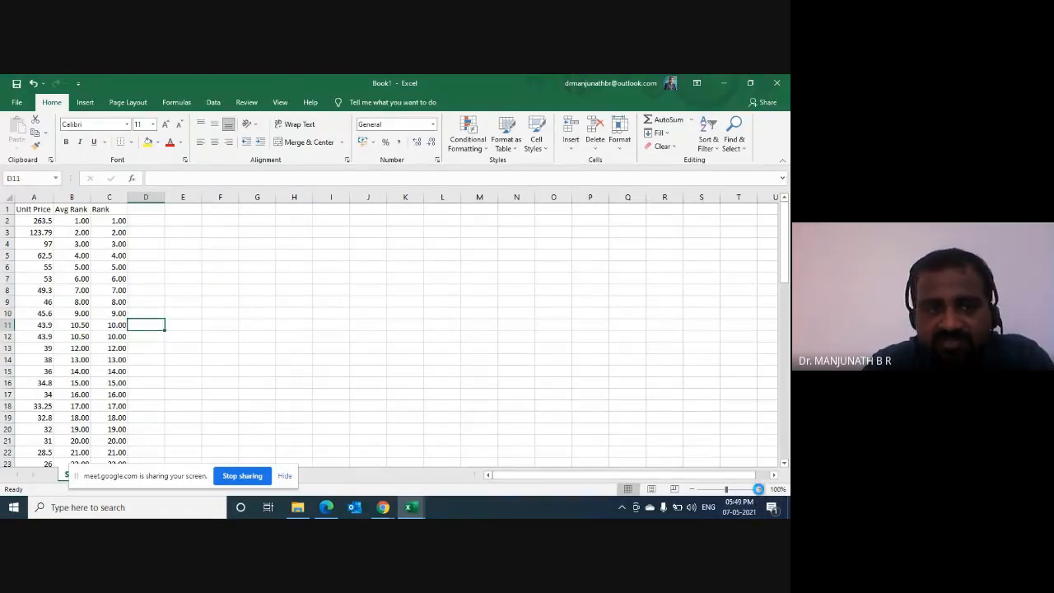
Step: Enlarge the sheet to 150% and go to the Rank header in C1
click(760, 490)
click(760, 489)
click(760, 490)
click(760, 491)
click(760, 490)
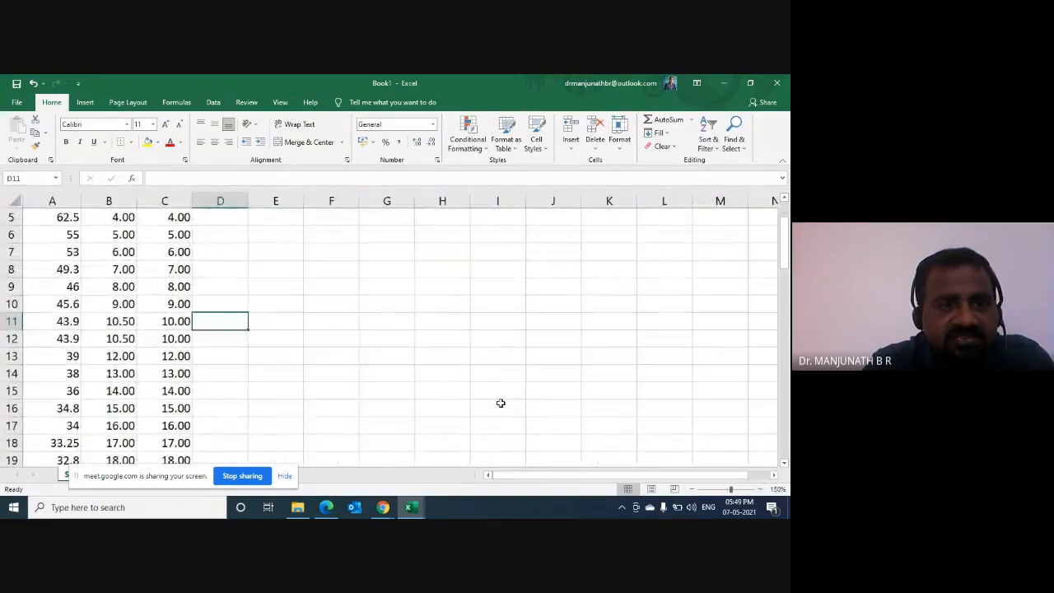
key(ctrl+Home)
key(Right)
key(Right)
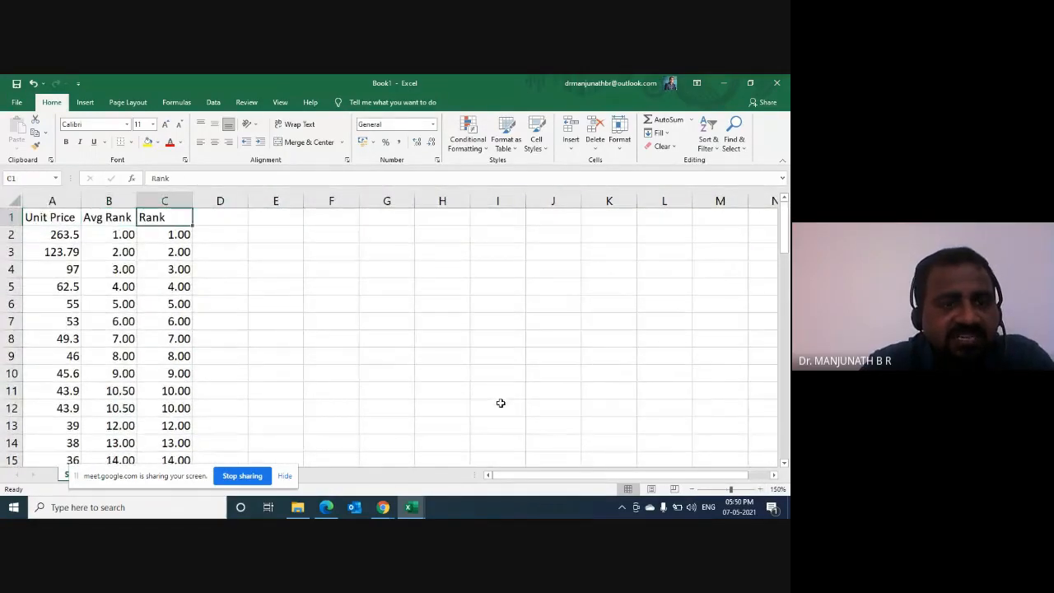
Step: Highlight the tied rows for unit price 43.9, A11:C12, with a yellow fill and deselect them
key(Down)
key(Down)
key(Down)
key(Down)
key(Down)
key(Down)
key(Down)
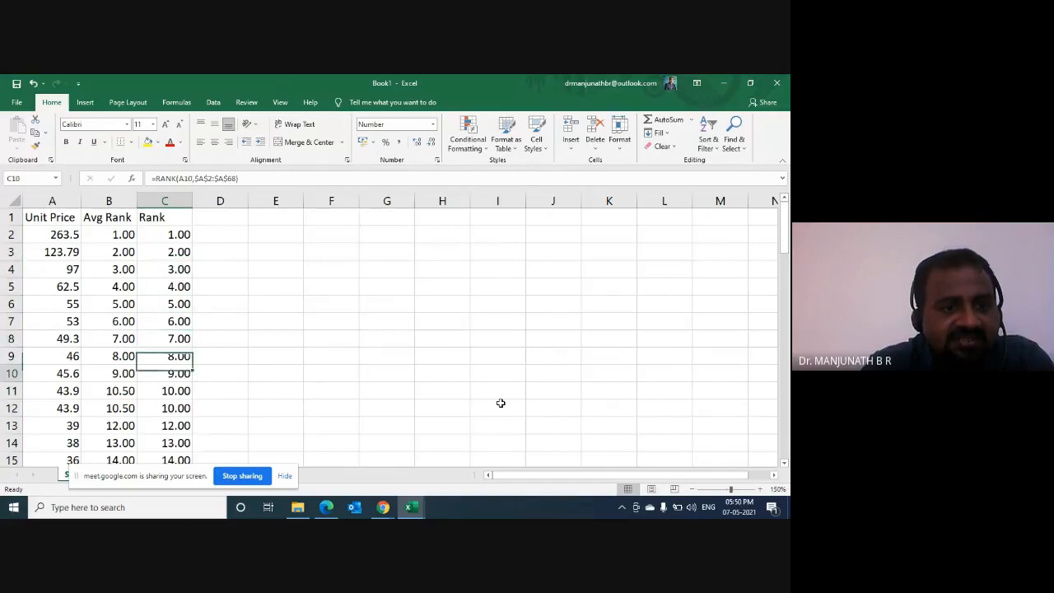
key(Left)
key(shift+Down)
key(Left)
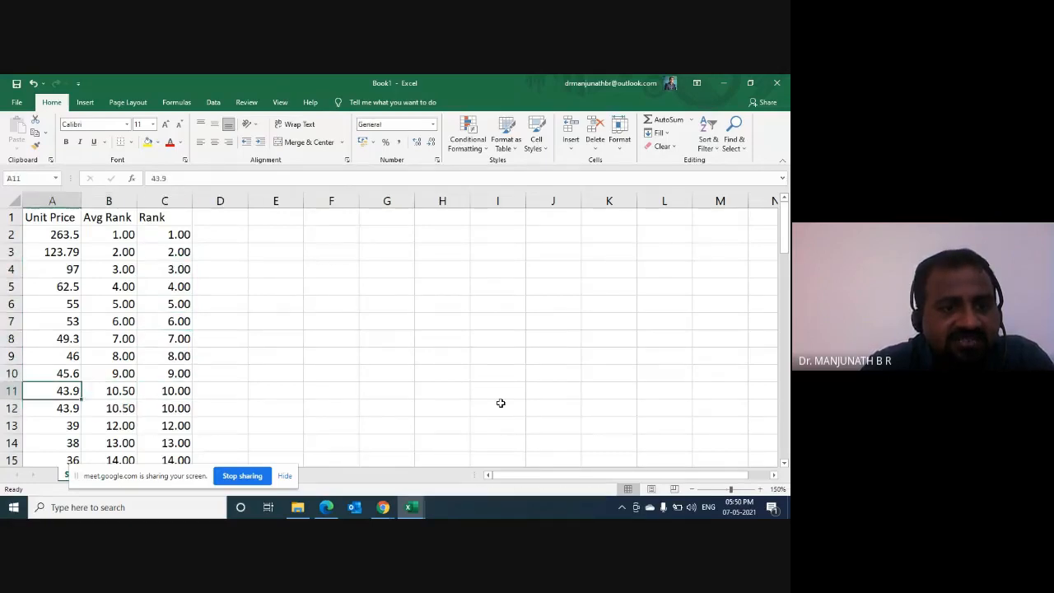
key(shift+Right)
key(shift+Right)
key(shift+Down)
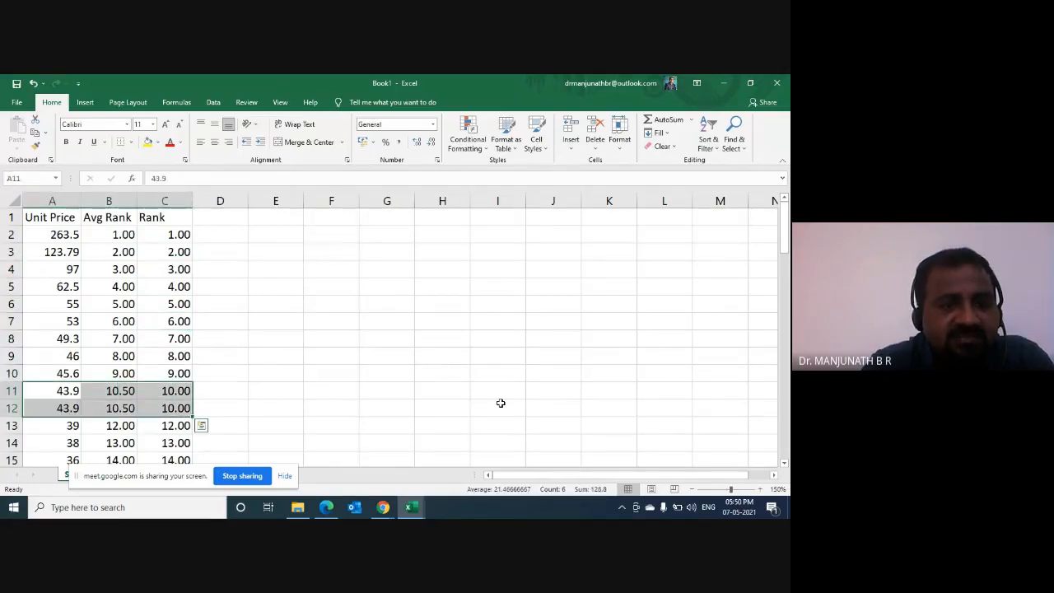
click(147, 142)
click(424, 369)
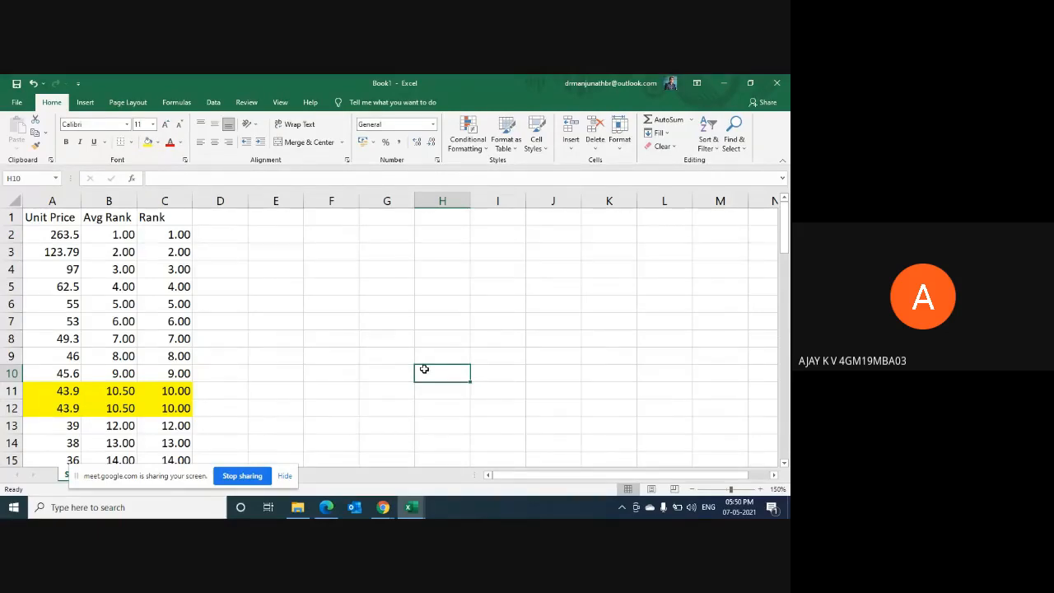
Step: Look down the list to row 35 for more tied unit prices where Avg Rank and Rank differ
key(Down)
key(Down)
key(Down)
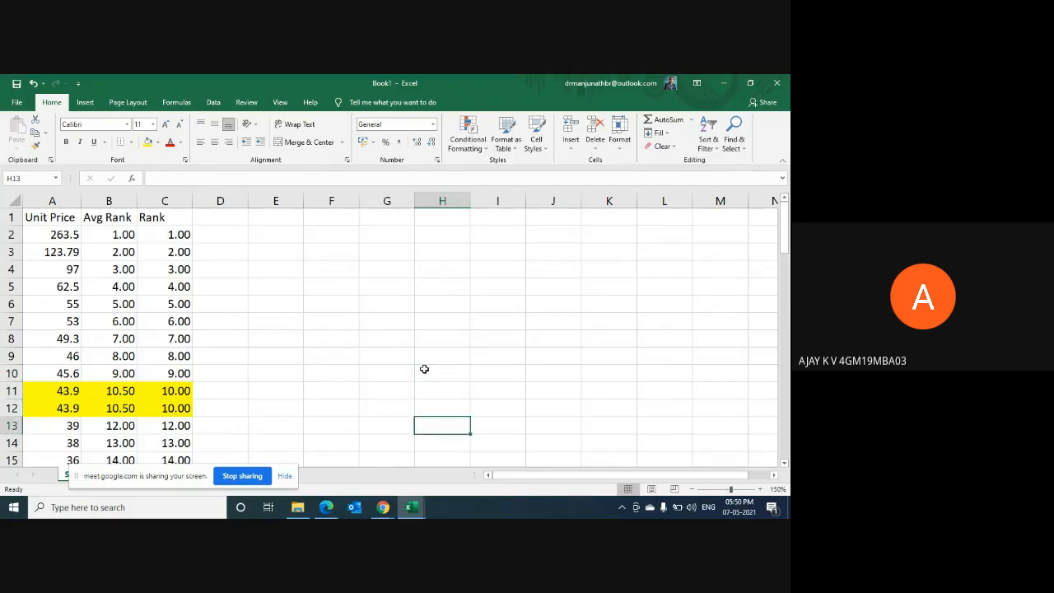
key(Down)
key(Down)
key(Down)
key(Down)
key(Down)
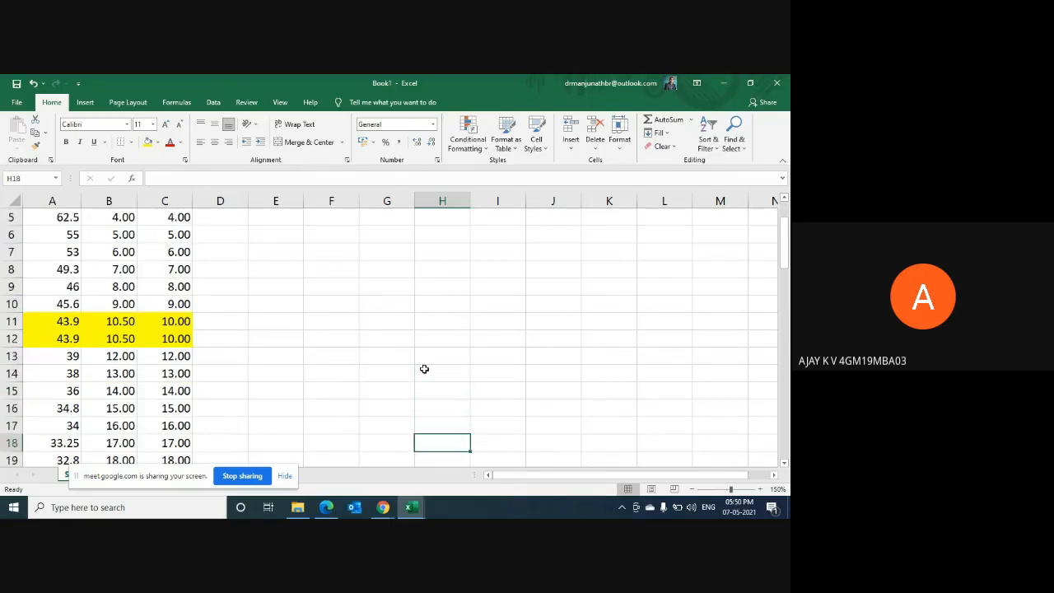
key(Down)
key(Down)
key(Down)
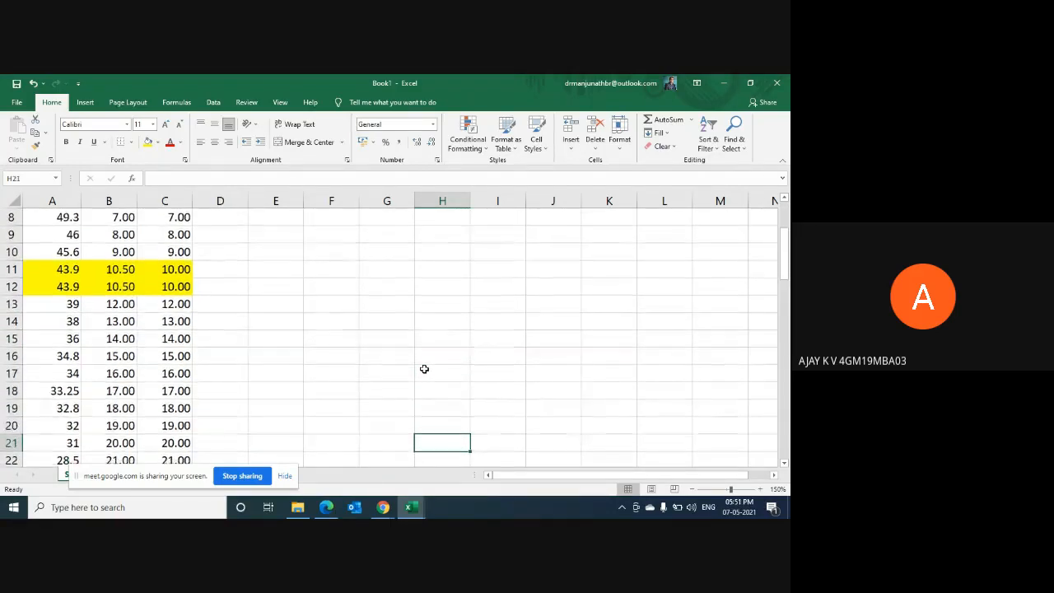
key(Down)
key(Down)
key(Down)
key(Down)
key(Down)
key(Down)
key(Down)
key(Down)
key(Down)
key(Down)
key(Down)
key(Down)
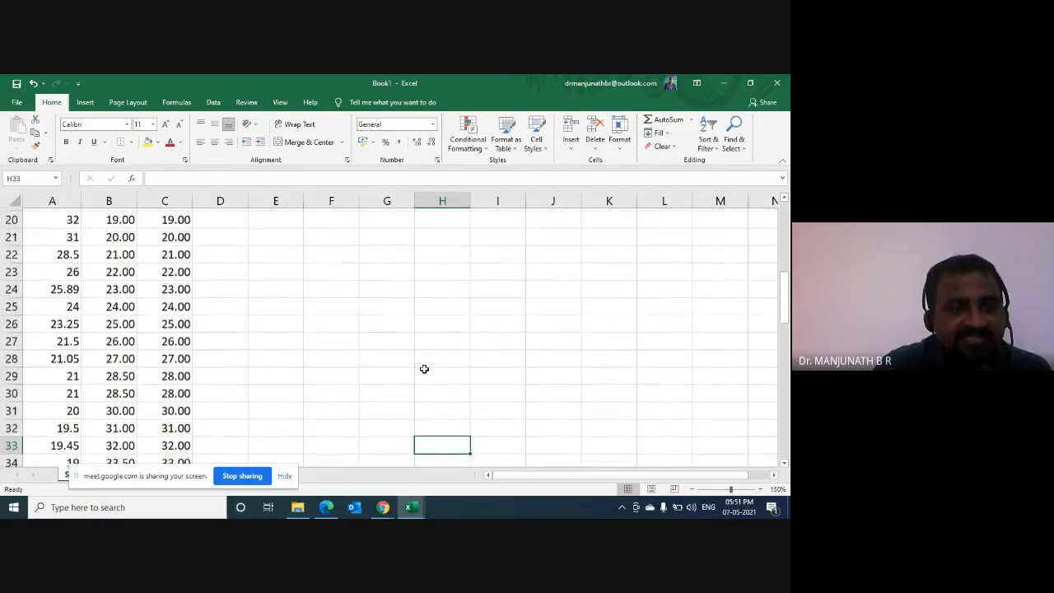
key(Down)
key(Down)
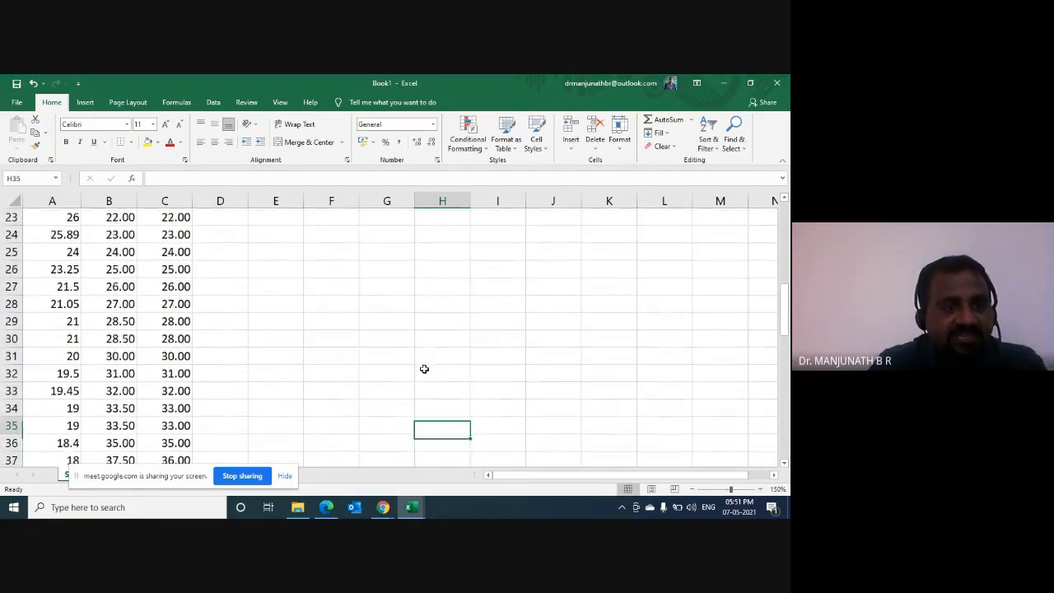
Step: Highlight the tied rows for unit price 21, A29:C30, with a yellow fill
key(Left)
key(Left)
key(Left)
key(Left)
key(Left)
key(Left)
key(Up)
key(Up)
key(Up)
key(Up)
key(Up)
key(Up)
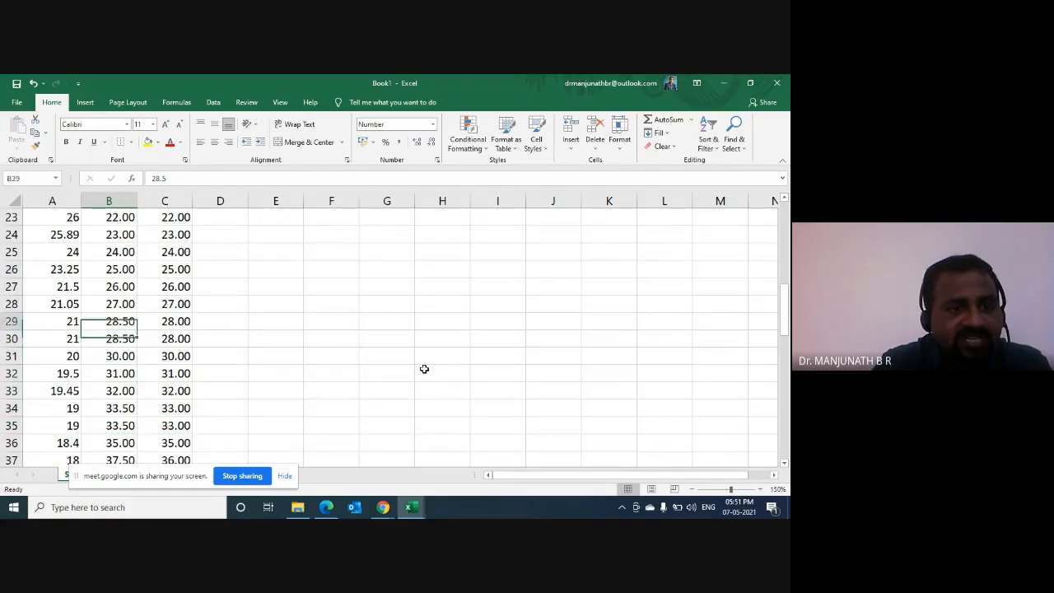
key(Left)
key(shift+Right)
key(shift+Right)
key(shift+Down)
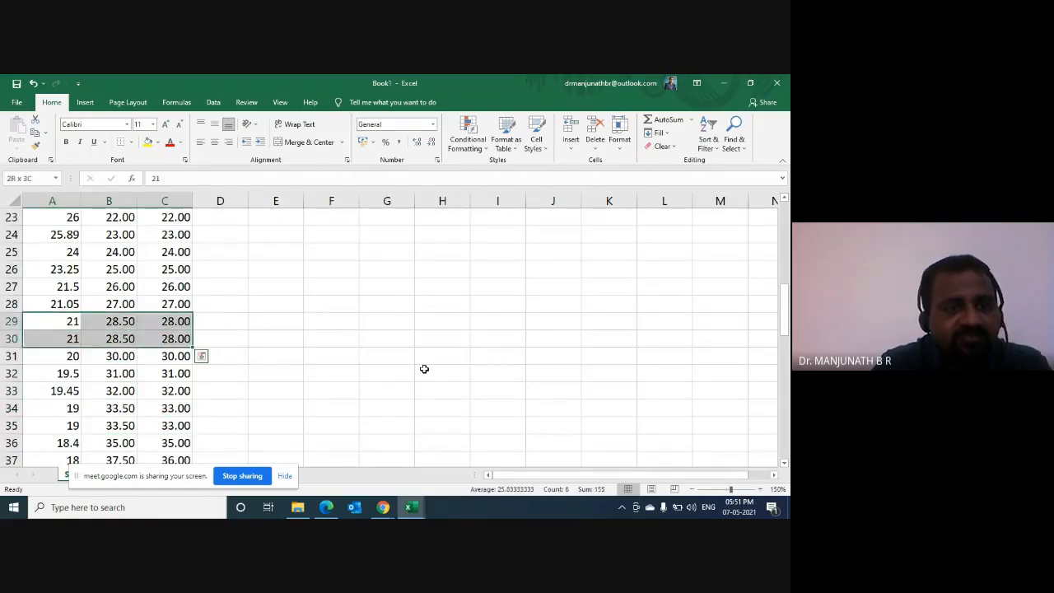
click(147, 142)
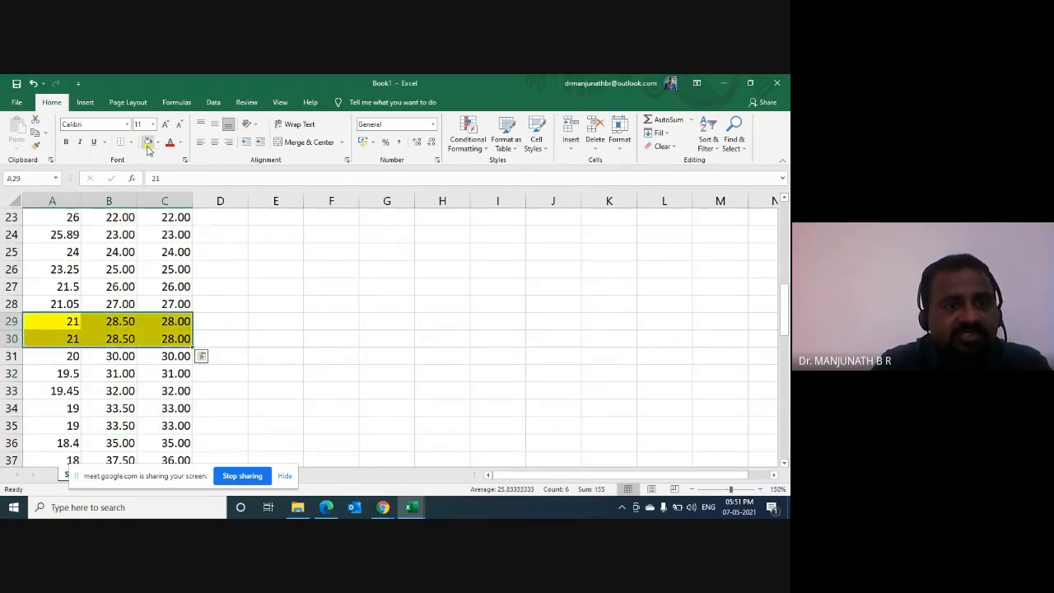
Step: Highlight the tied rows for unit price 19, A34:C35, with a yellow fill
key(Down)
key(Down)
key(Down)
key(Down)
key(Down)
key(Down)
key(Down)
key(Up)
key(Up)
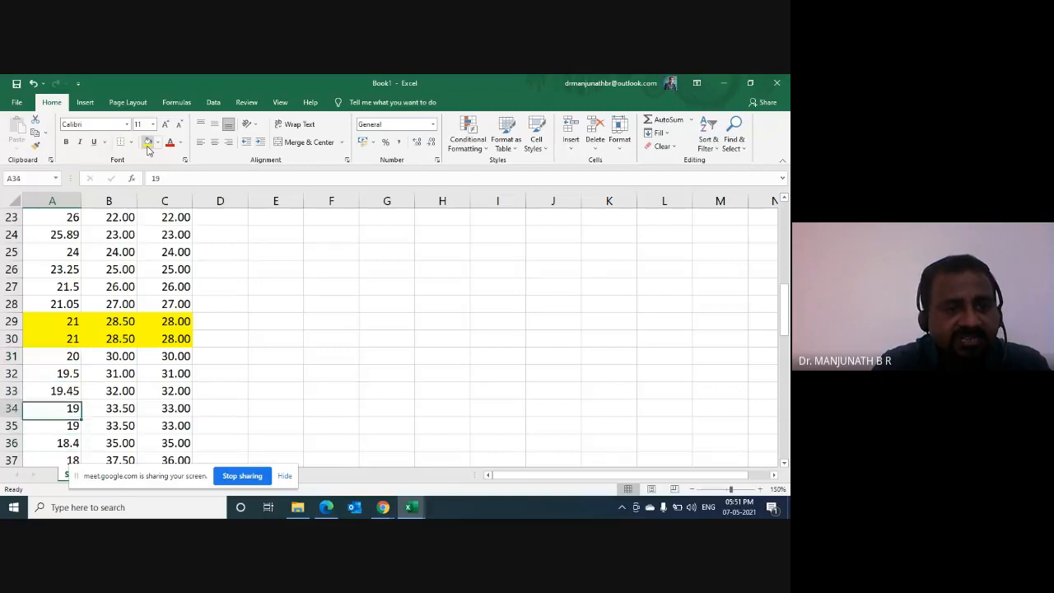
key(shift+Down)
key(shift+Right)
key(shift+Right)
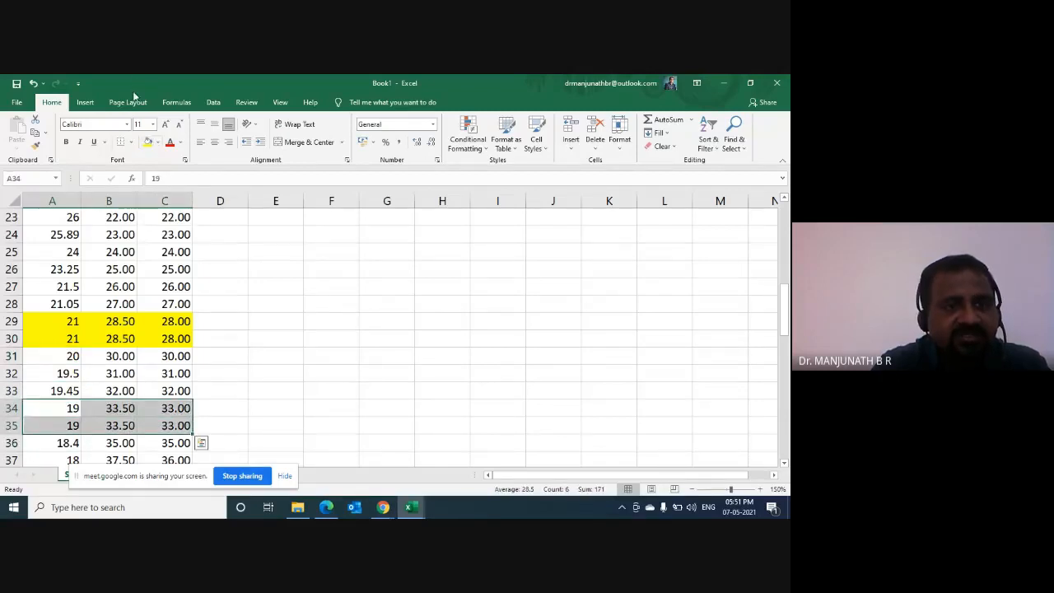
click(147, 143)
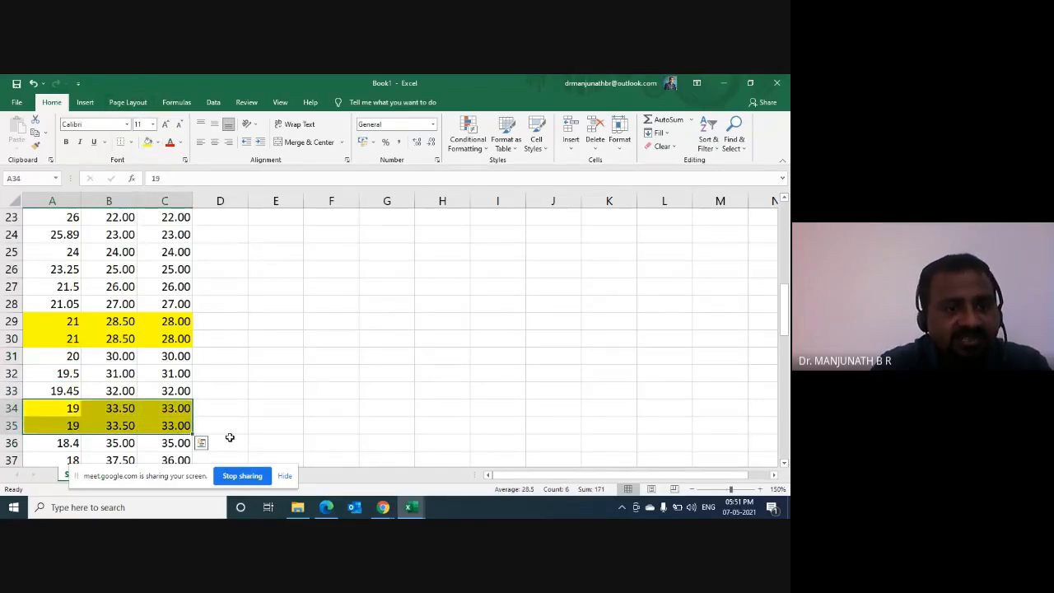
Step: Highlight the four tied rows for unit price 18, A37:C40, with a yellow fill and deselect them
key(Right)
key(Right)
key(Down)
key(Down)
key(Down)
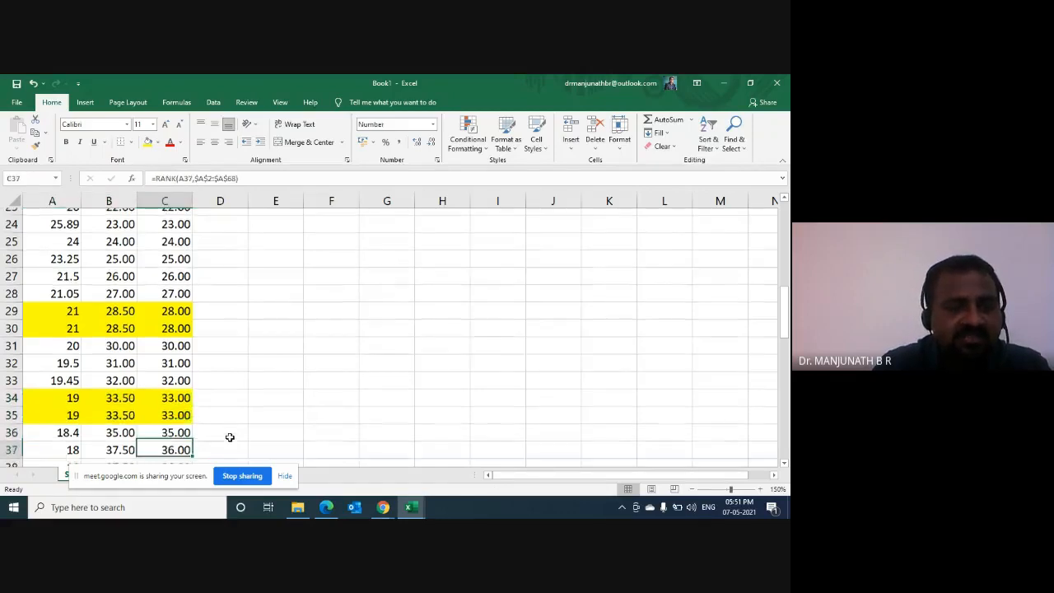
key(Down)
key(Down)
key(Down)
key(Down)
key(Down)
key(Down)
key(Up)
key(Up)
key(Up)
key(Left)
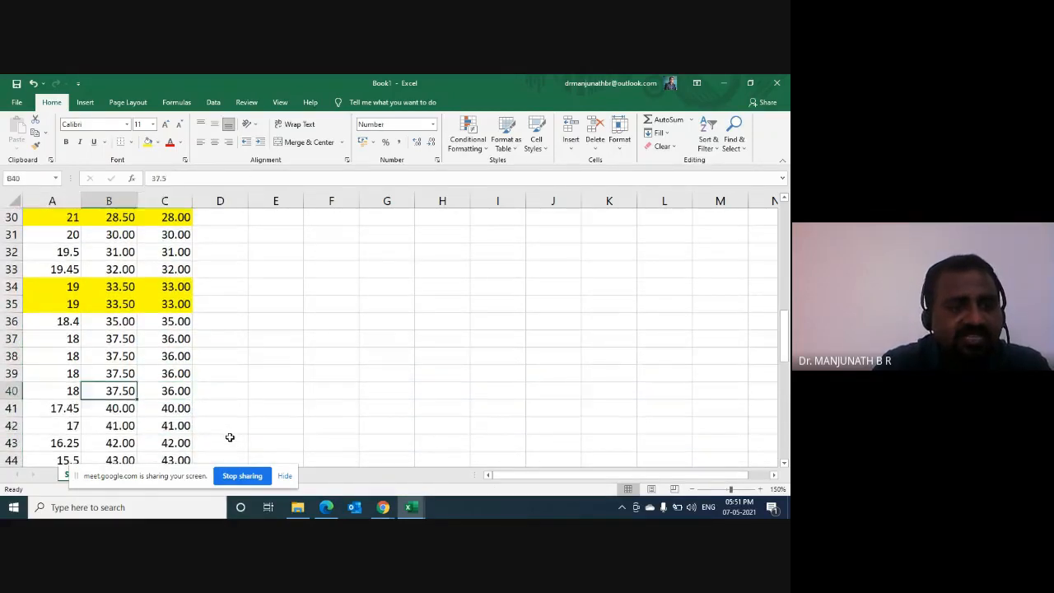
key(Left)
key(Up)
key(Up)
key(Up)
key(shift+Right)
key(shift+Right)
key(shift+Down)
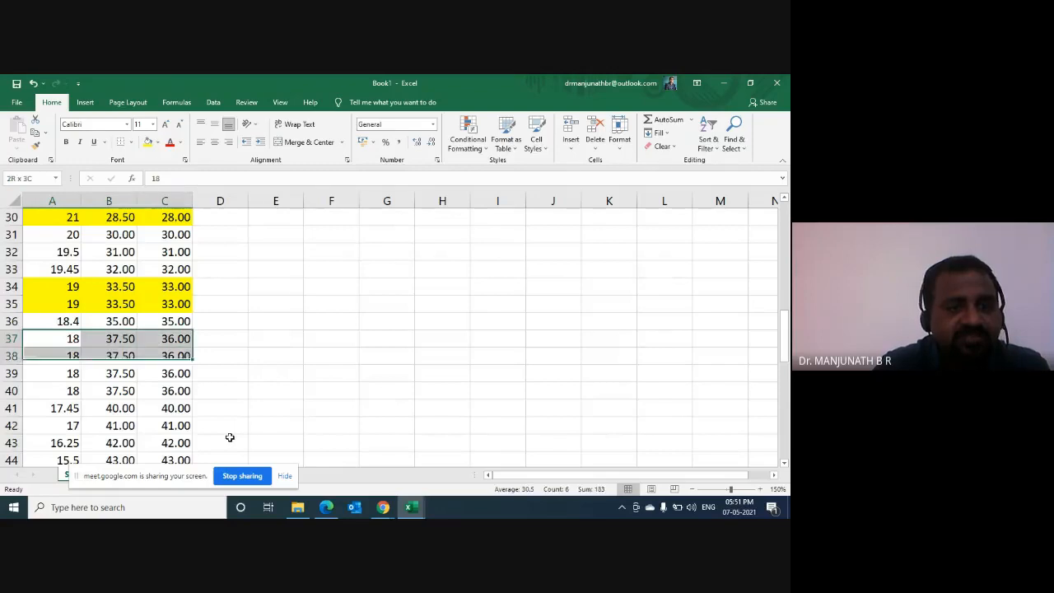
key(shift+Down)
key(shift+Down)
key(shift+Down)
key(shift+Up)
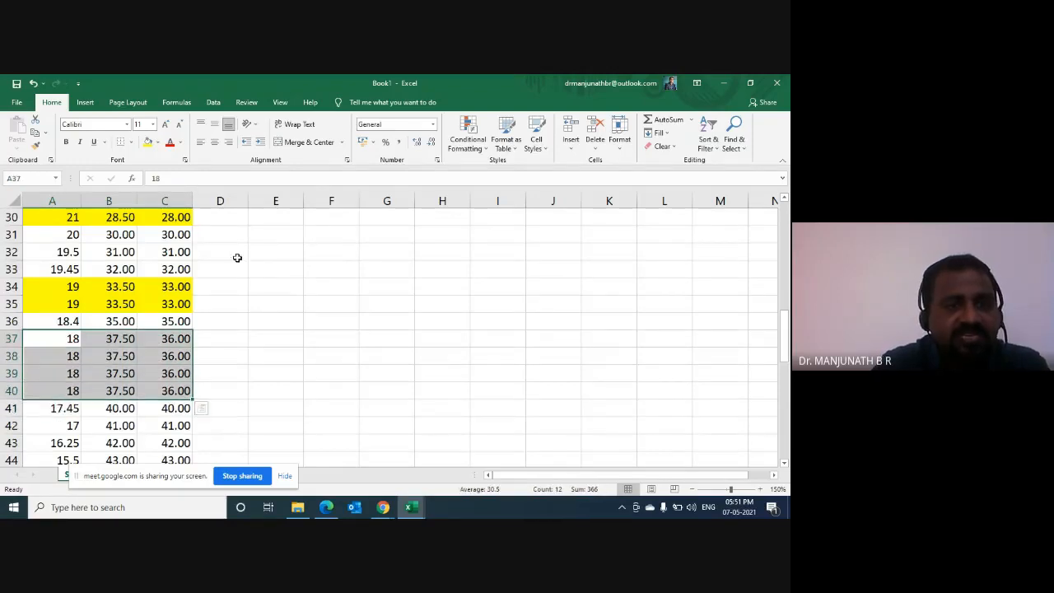
click(148, 142)
click(198, 385)
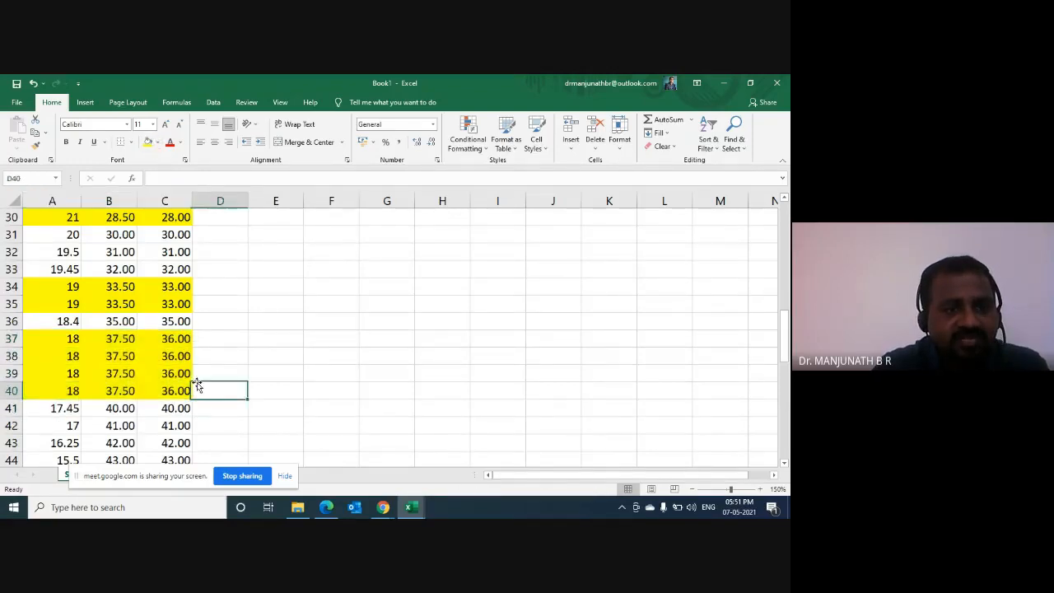
Step: Check the list down to row 46 for further ties and compare Rank with Avg Rank in row 37
key(Down)
key(Down)
key(Down)
key(Down)
key(Down)
key(Down)
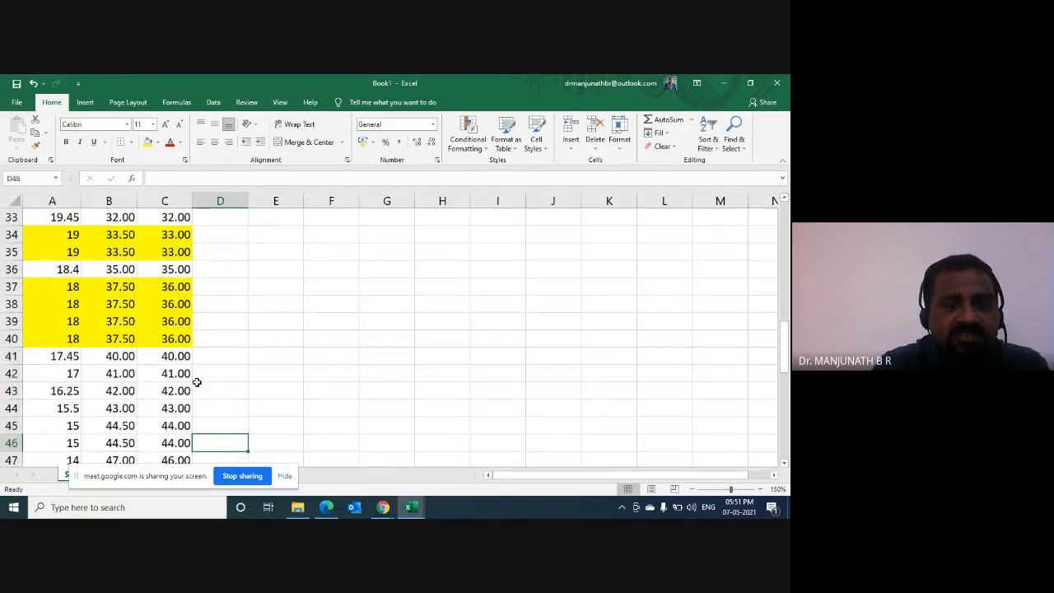
click(170, 288)
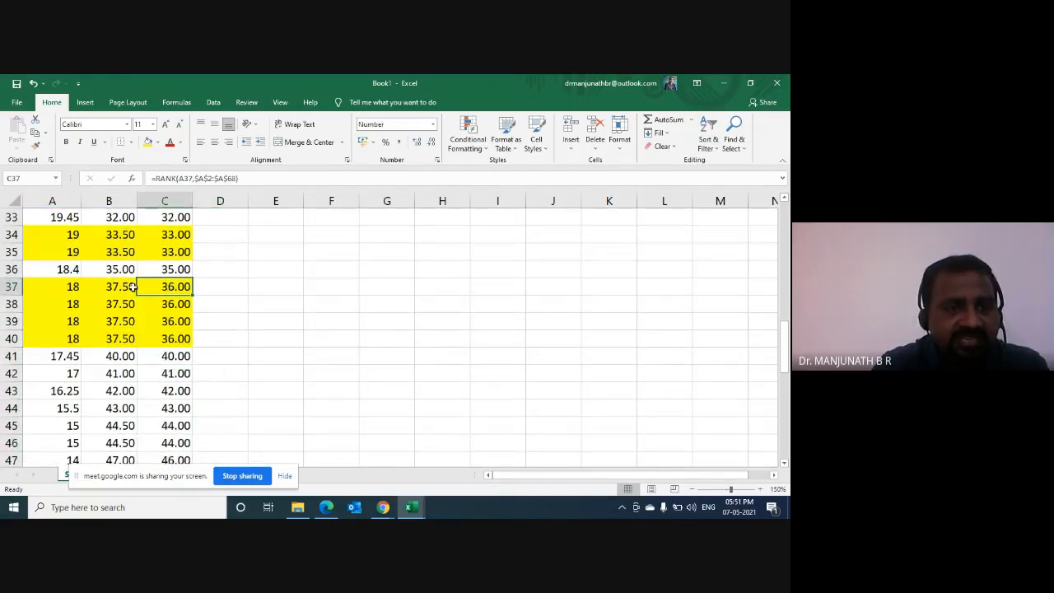
click(125, 286)
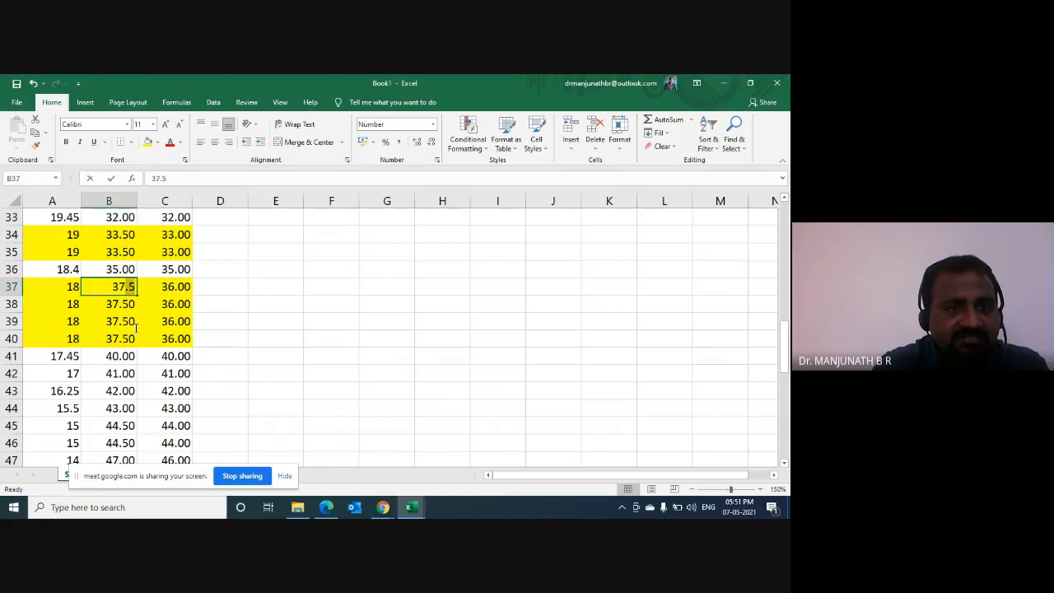
click(287, 386)
Step: Return to cell A1 and close the Book1 workbook without saving it
key(ctrl+Home)
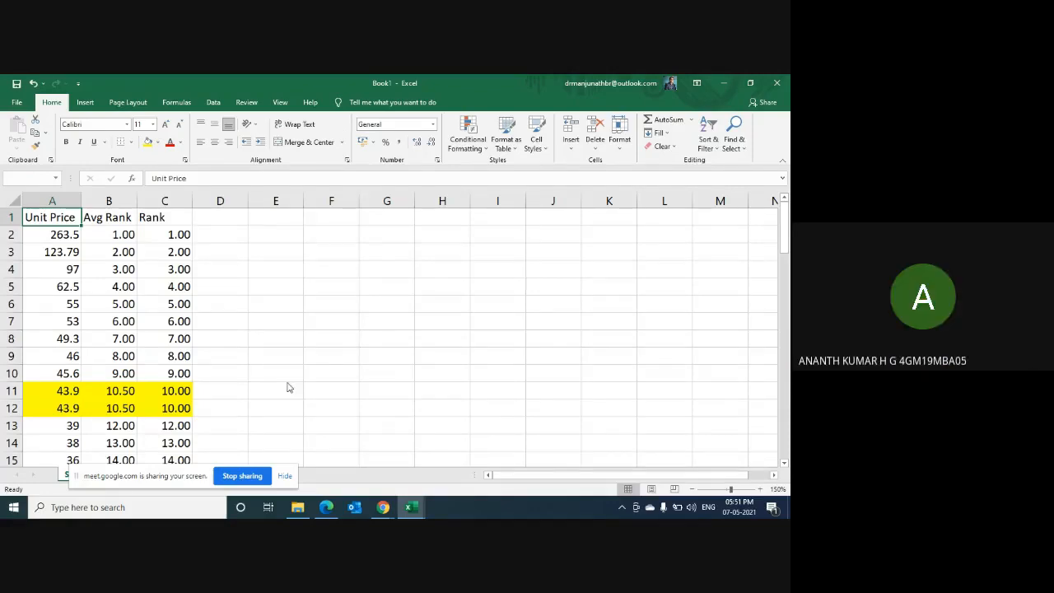
key(alt+F4)
key(Right)
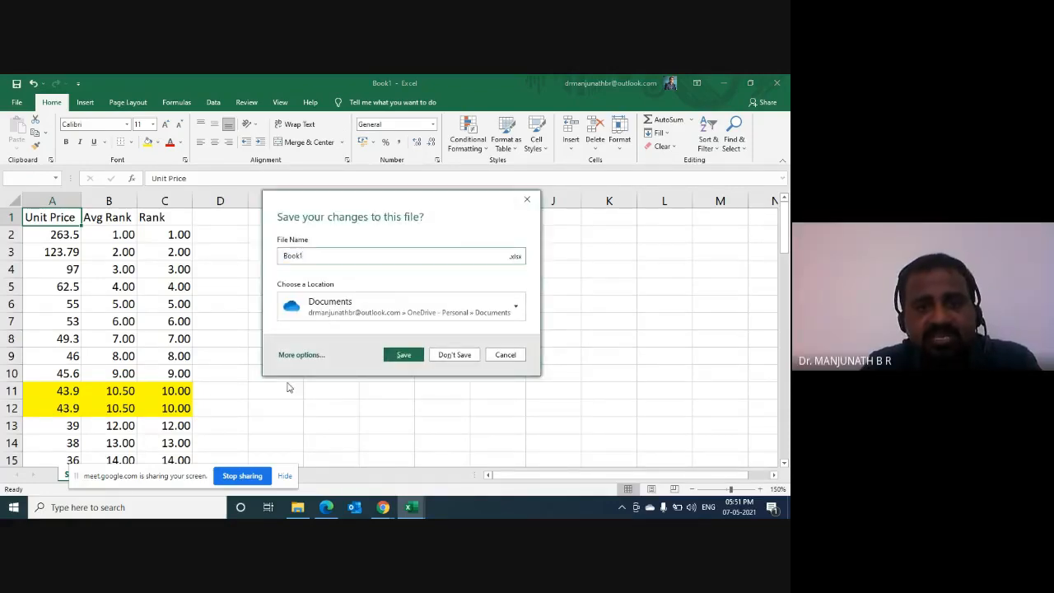
key(Tab)
key(Tab)
key(Tab)
key(Tab)
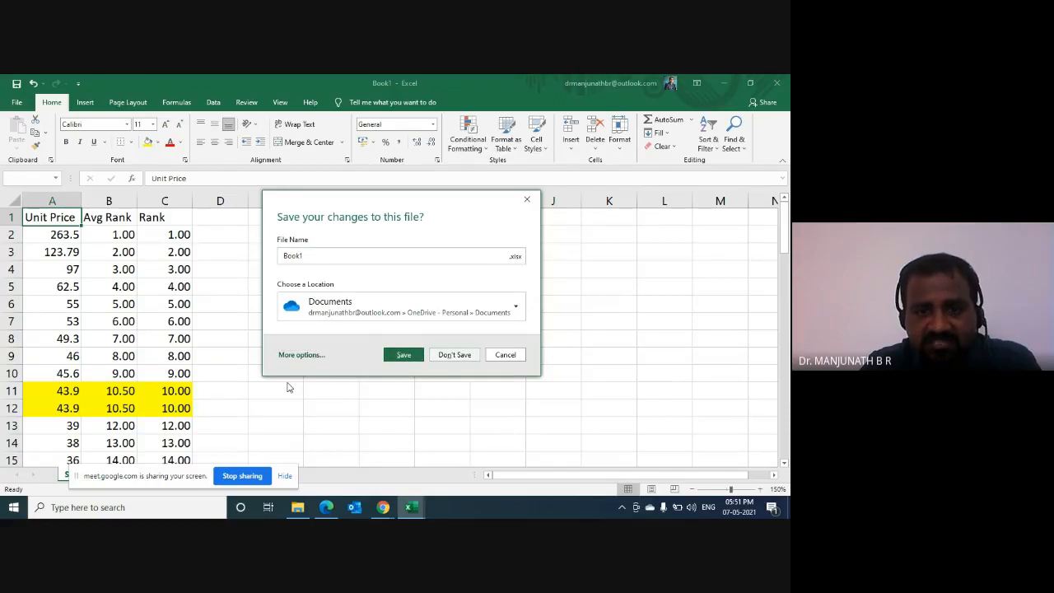
key(Return)
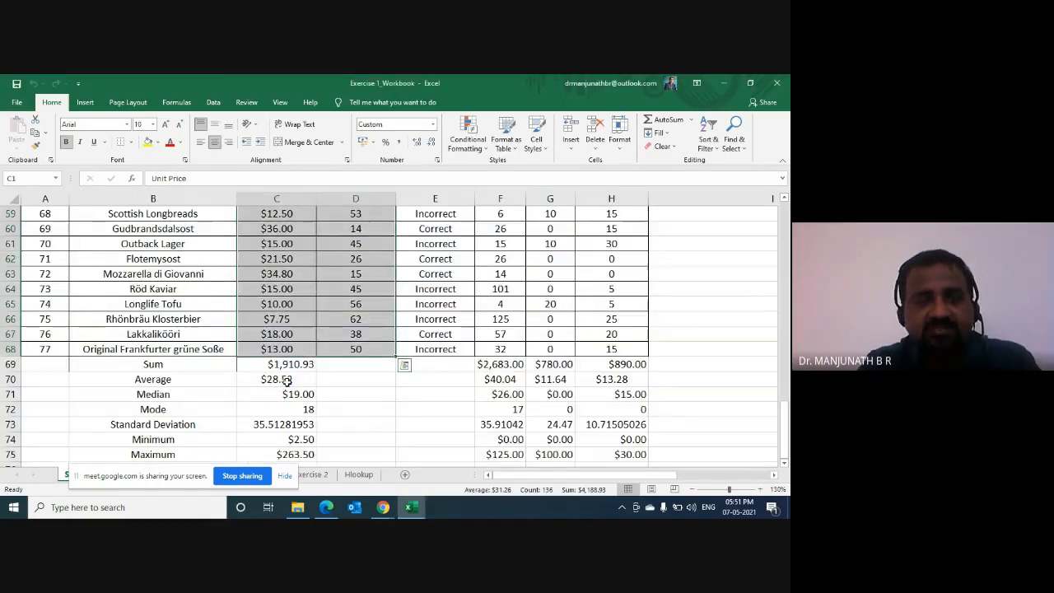
Step: Review the numbered exercise list in column I of Exercise 1_Workbook through 22) Format Cells, returning to 17) Average Rank
key(ctrl+Home)
key(Right)
key(Right)
key(Right)
key(Right)
key(Right)
key(Right)
key(Right)
key(Right)
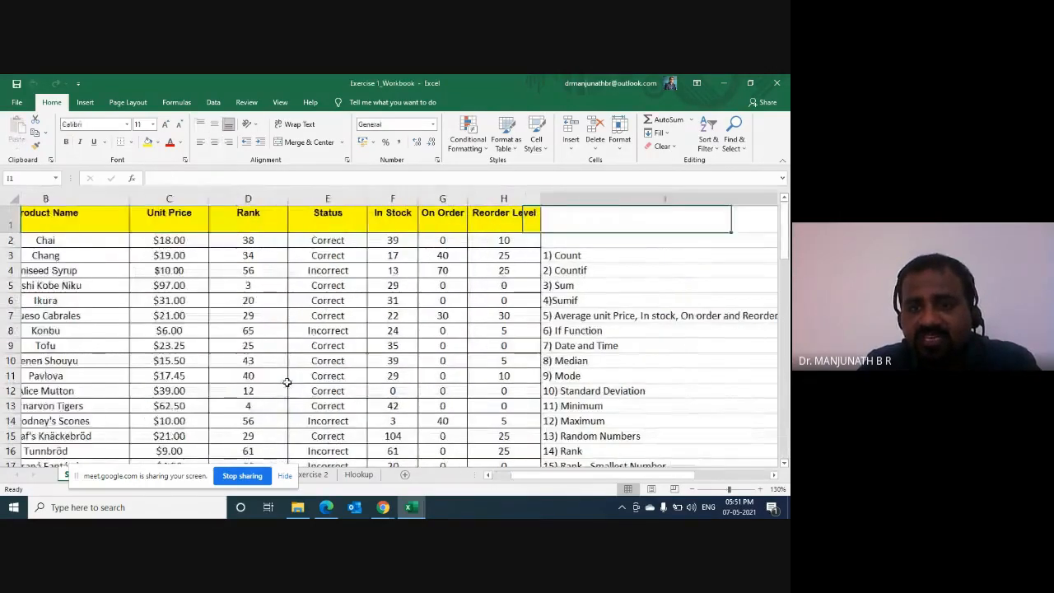
key(Right)
key(Right)
key(Left)
key(Left)
key(Down)
key(Down)
key(Down)
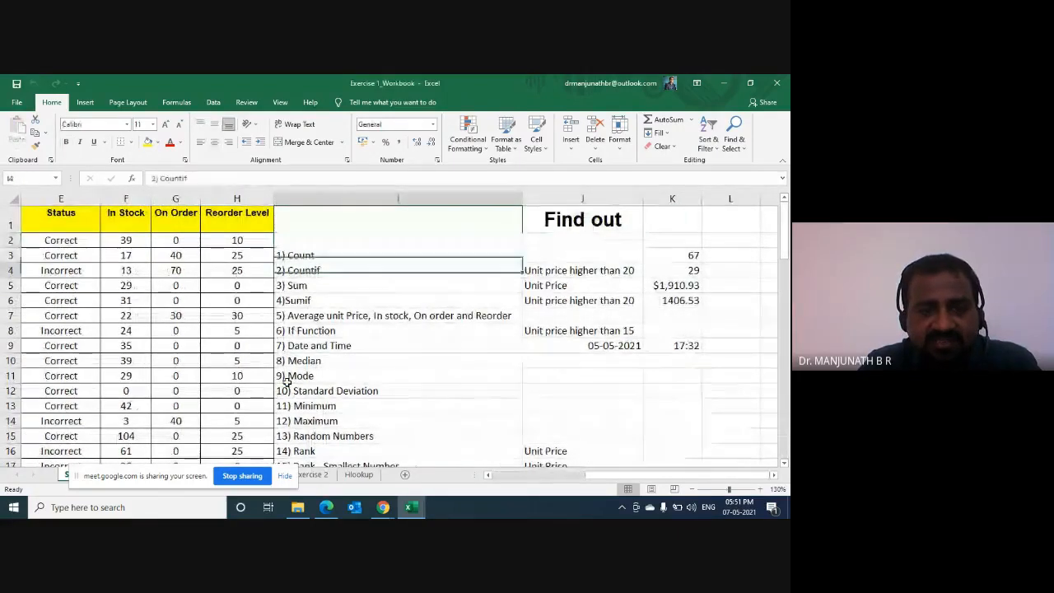
key(Down)
key(Down)
key(Down)
key(Down)
key(Down)
key(Down)
key(Down)
key(Down)
key(Down)
key(Down)
key(Down)
key(Down)
key(Down)
key(Down)
key(Down)
key(Down)
key(Down)
key(Down)
key(Down)
key(Down)
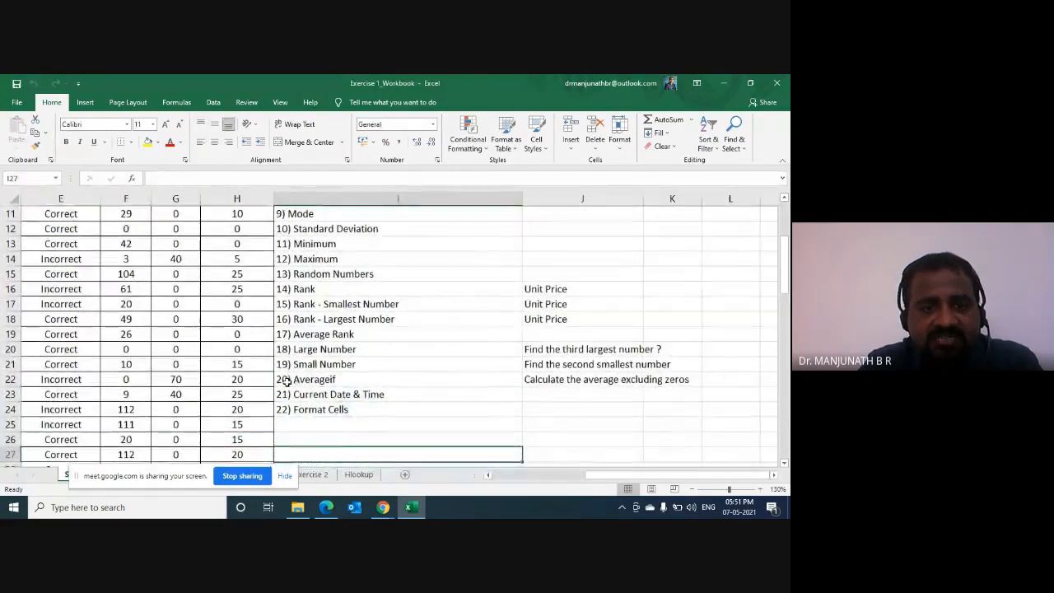
key(Up)
key(Up)
key(Up)
key(Up)
key(Up)
key(Up)
key(Up)
key(Up)
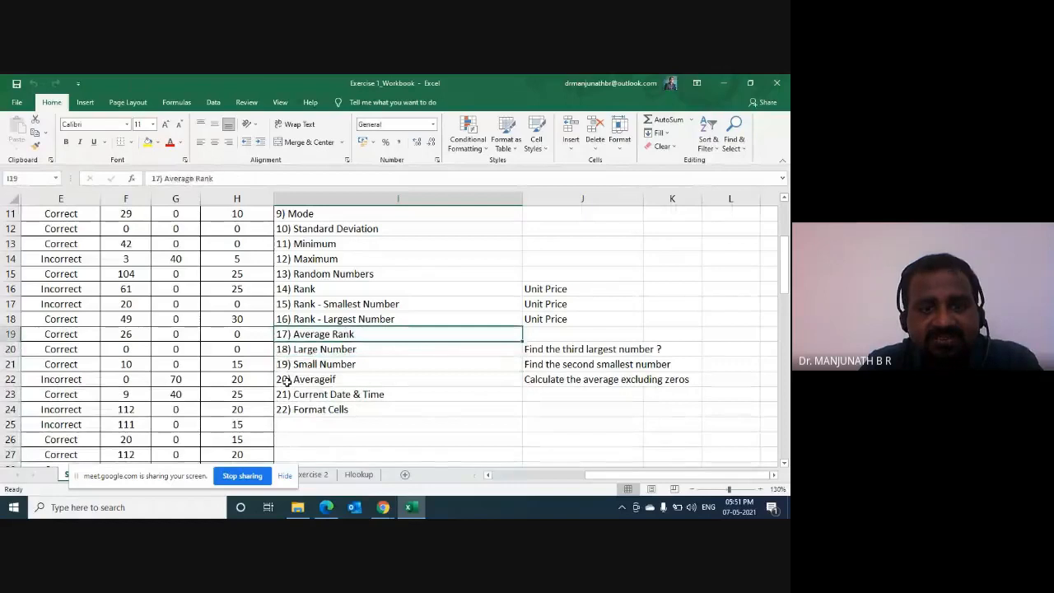
Step: Read the questions in column J for exercises 18) Large Number and 19) Small Number
key(Down)
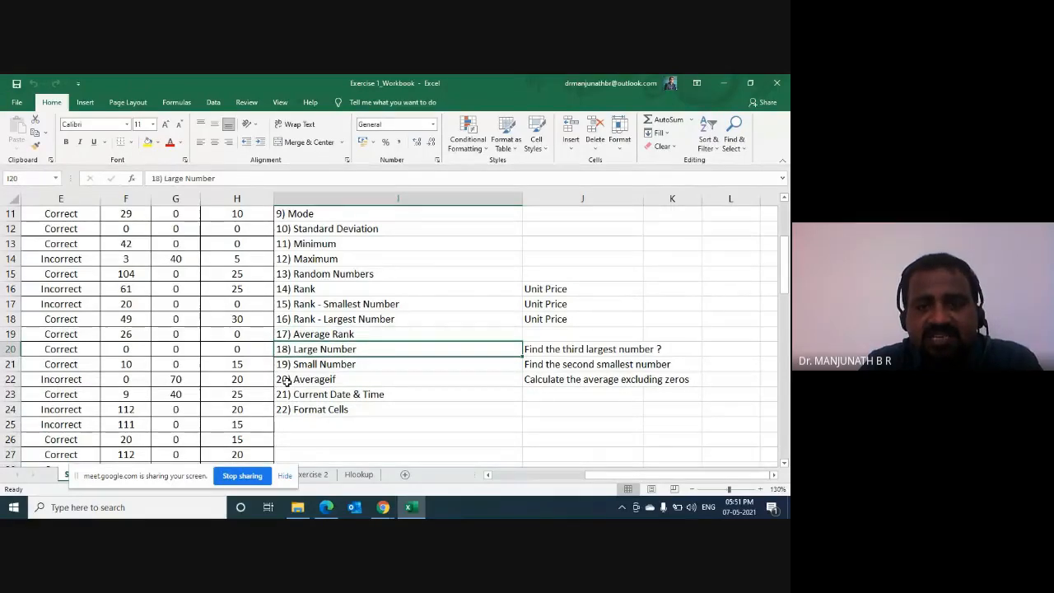
key(Right)
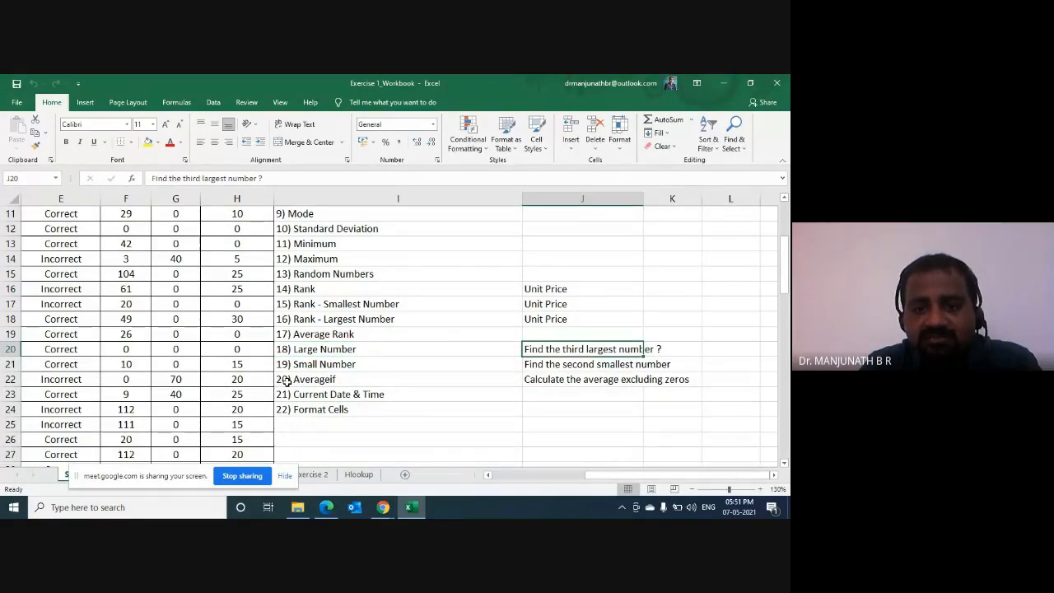
key(Left)
key(Down)
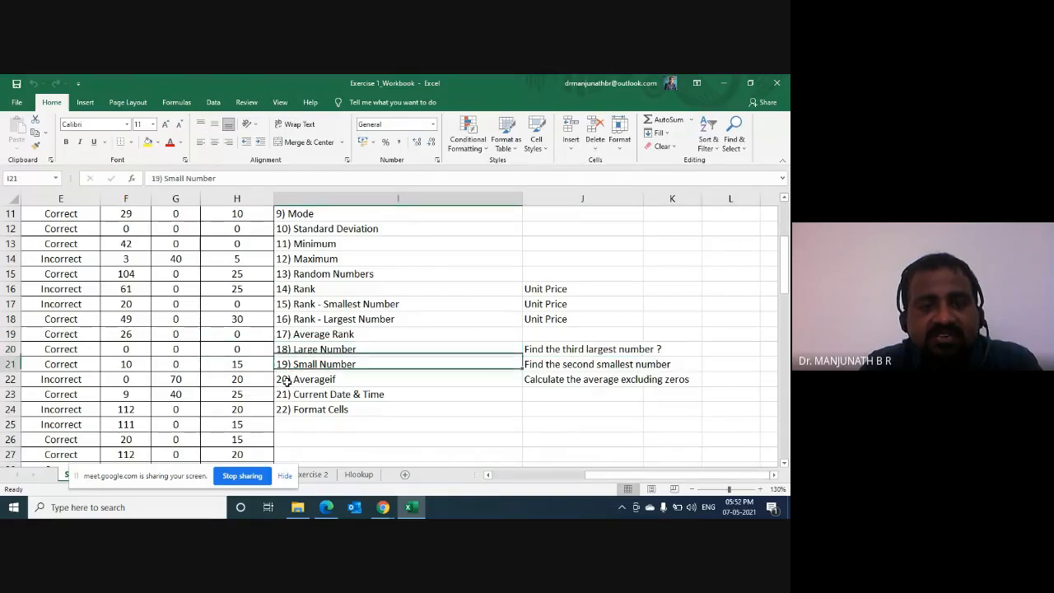
key(Right)
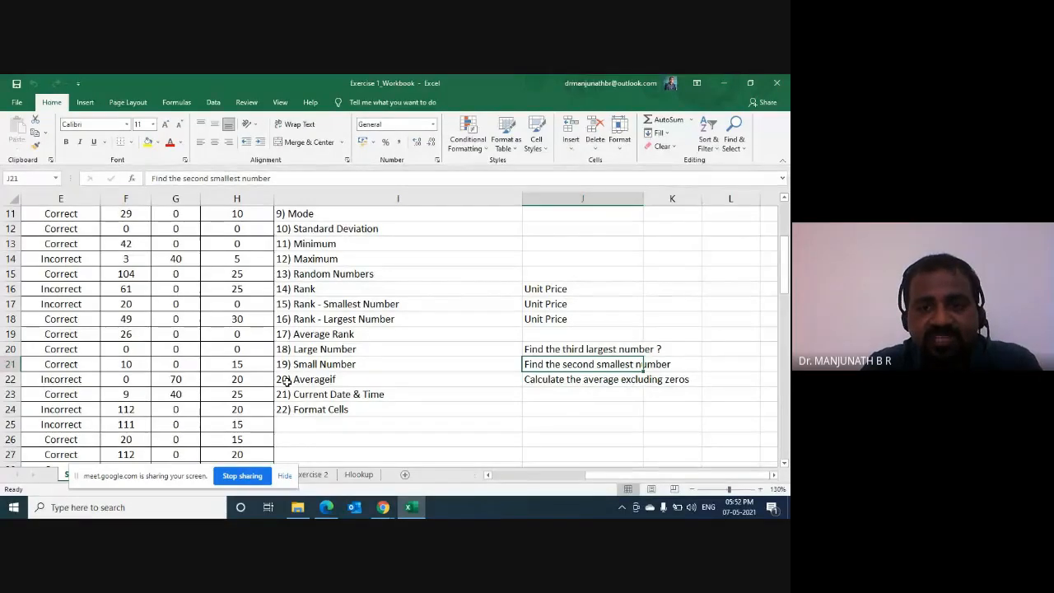
key(Up)
Step: Begin a LARGE formula in L20, beside the third-largest-number question, with the unit prices C2:C68 as its array
key(Right)
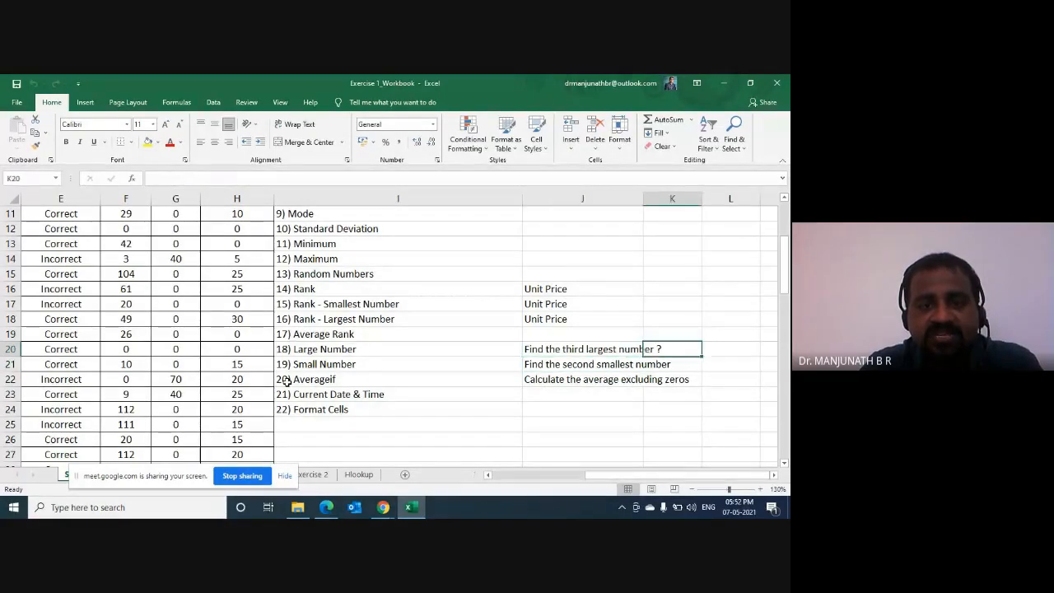
key(Right)
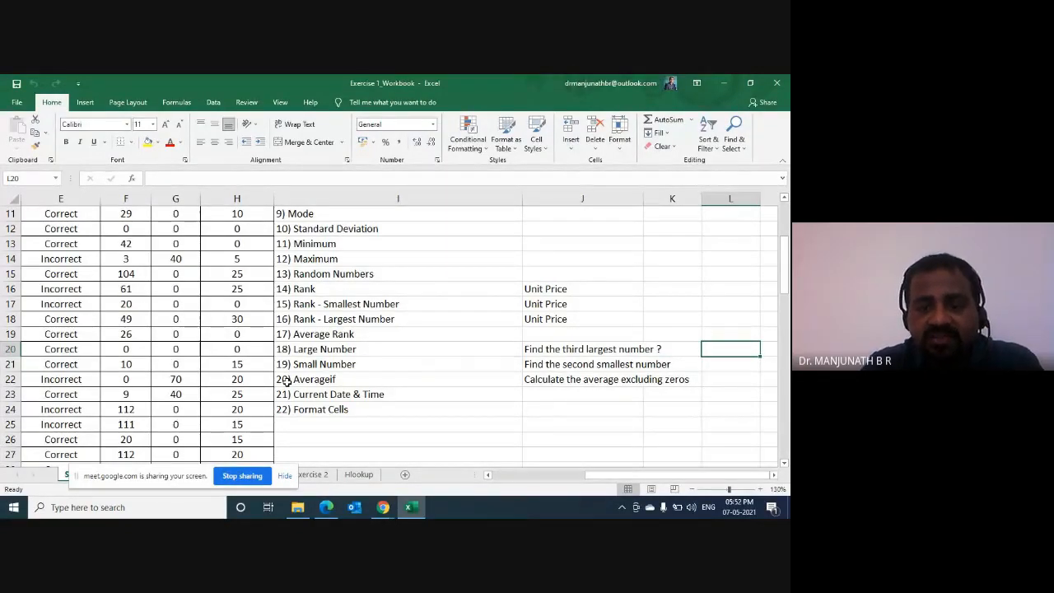
text(=large)
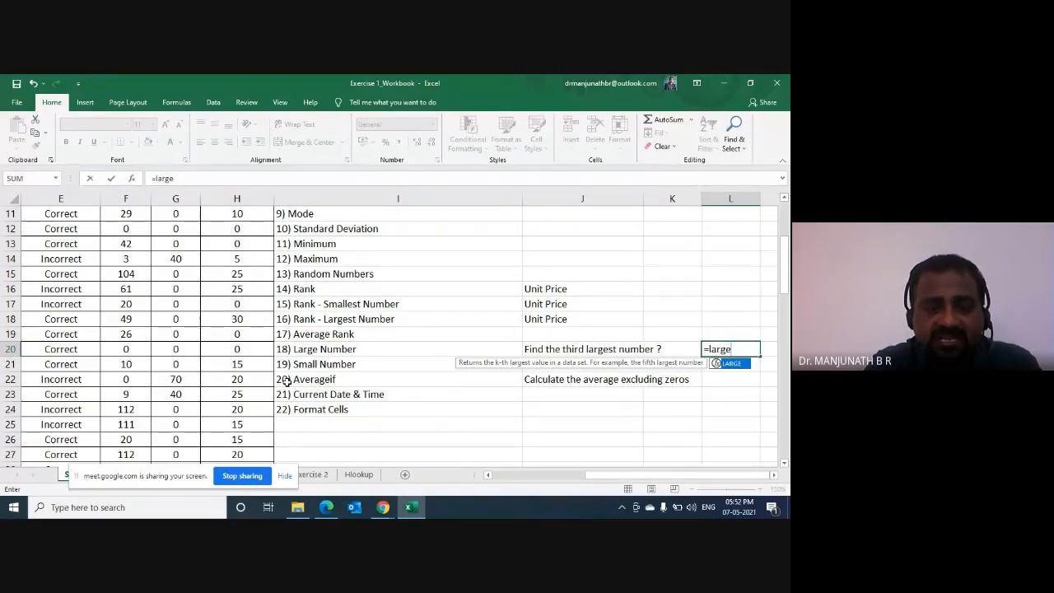
text(()
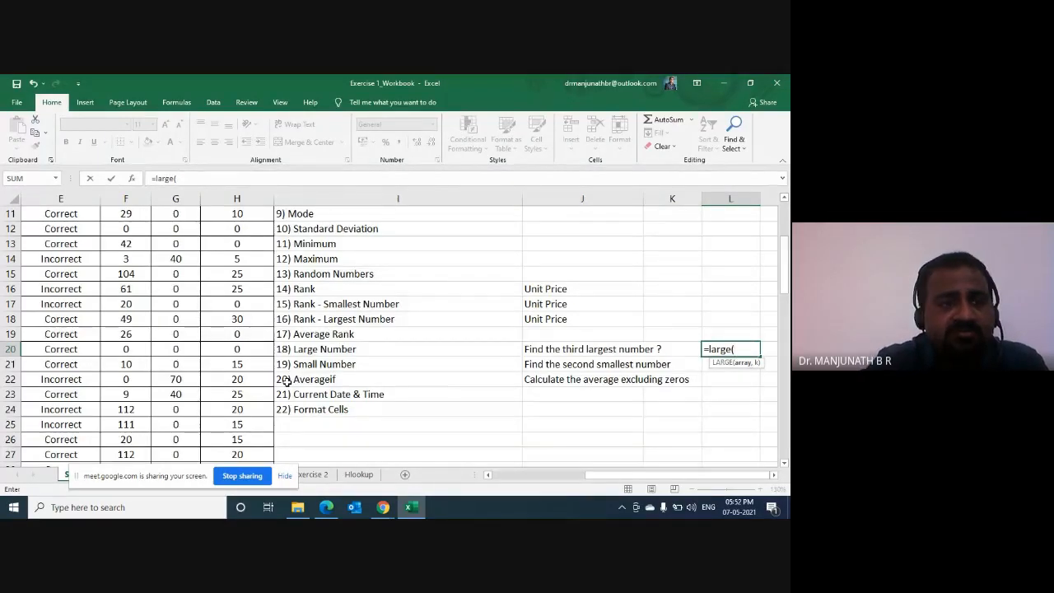
key(ctrl+Home)
key(Right)
key(Right)
key(Down)
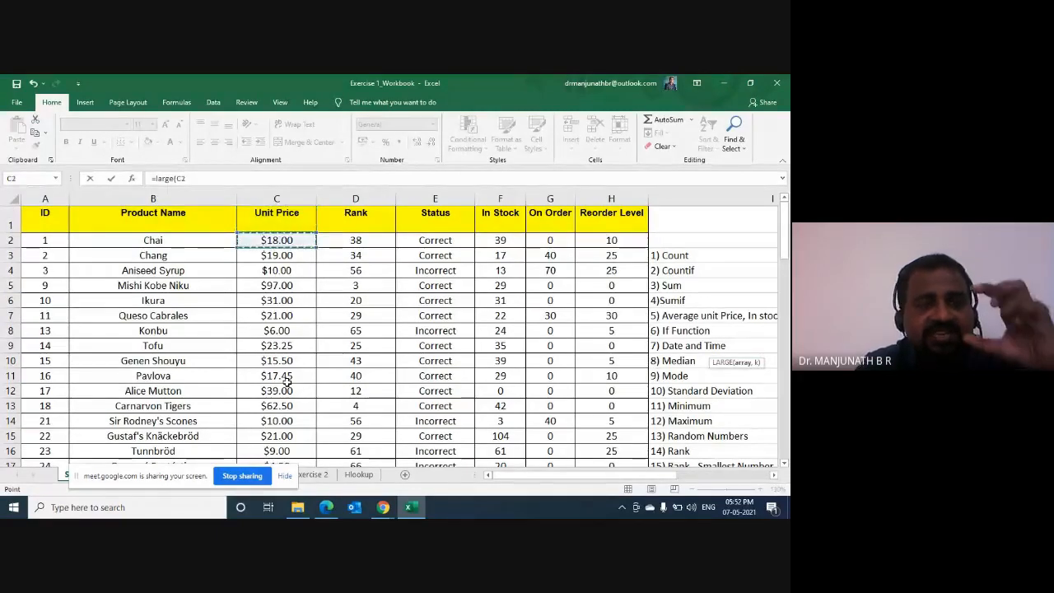
key(shift+Down)
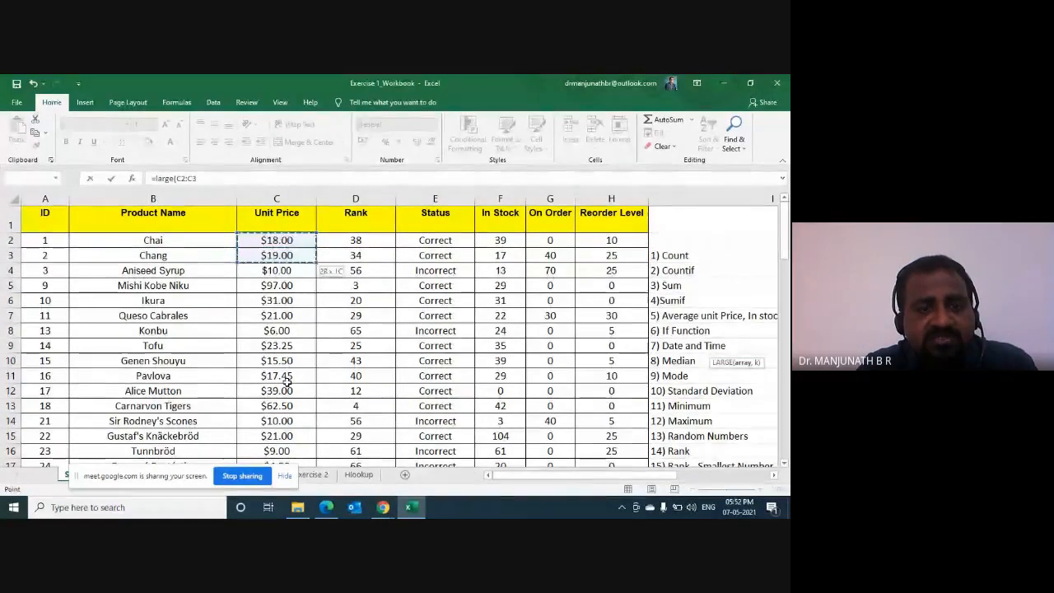
key(shift+Down)
key(shift+Down)
key(shift+Down)
key(shift+Down)
key(shift+Down)
key(shift+Down)
key(shift+Down)
key(shift+Down)
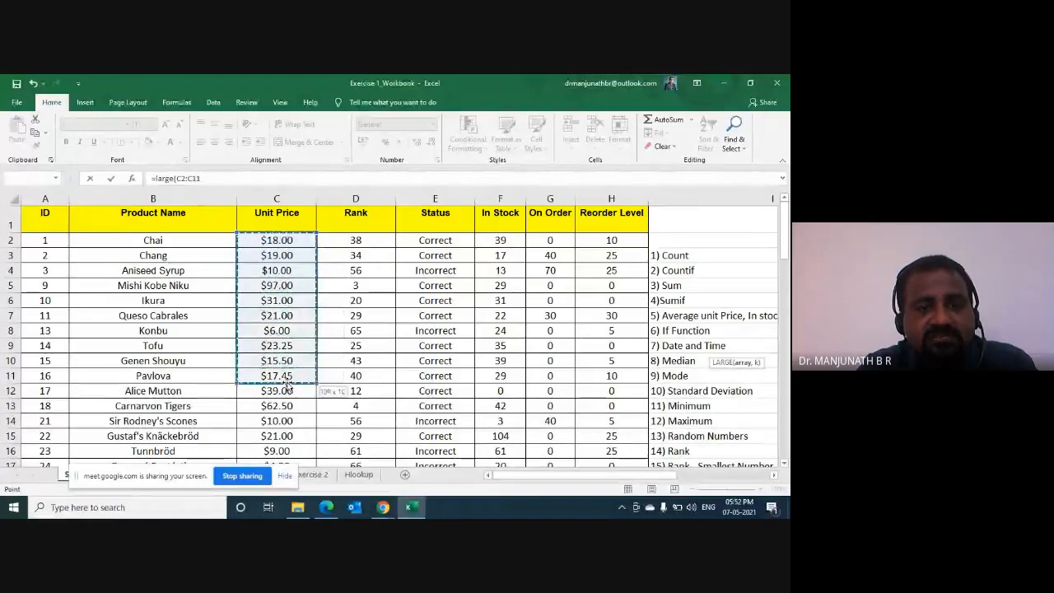
key(shift+Down)
key(shift+Down)
key(shift+Down)
key(shift+Down)
key(shift+Down)
key(shift+Down)
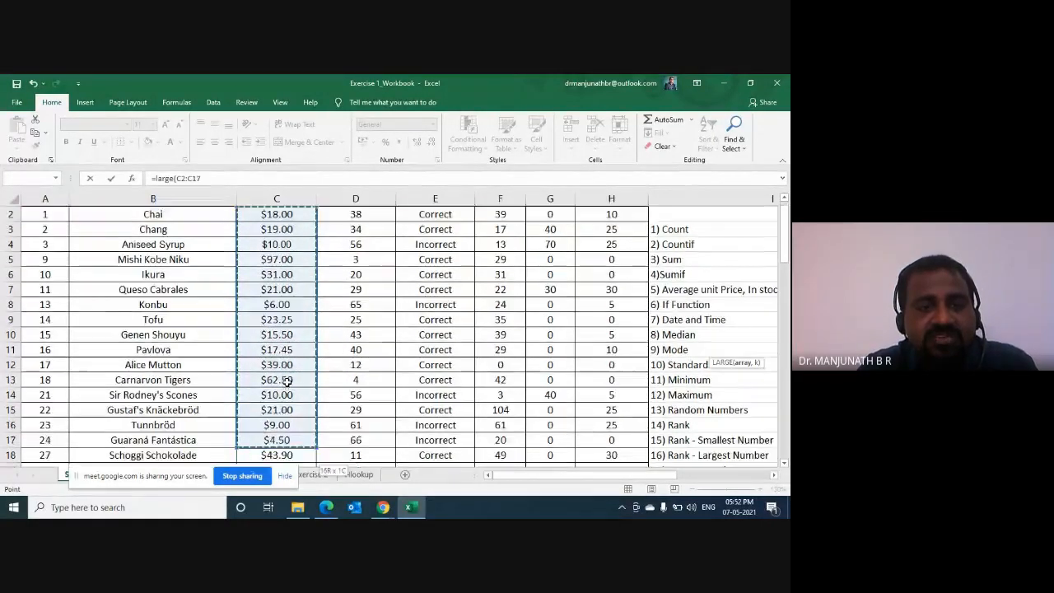
key(shift+Down)
key(shift+Down)
key(shift+Down)
key(shift+Down)
key(shift+Down)
key(shift+Down)
key(shift+Down)
key(shift+Down)
key(shift+Down)
key(shift+Down)
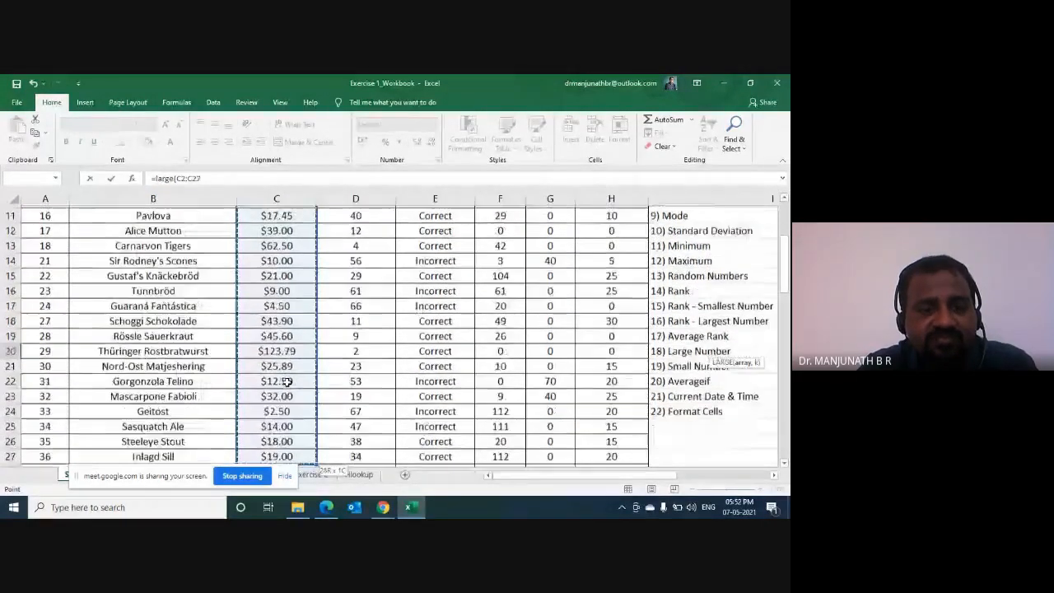
key(shift+Down)
key(shift+Down)
key(shift+Down)
key(shift+Down)
key(shift+Down)
key(shift+Down)
key(shift+Down)
key(shift+Down)
key(shift+Down)
key(shift+Down)
key(shift+Down)
key(shift+Down)
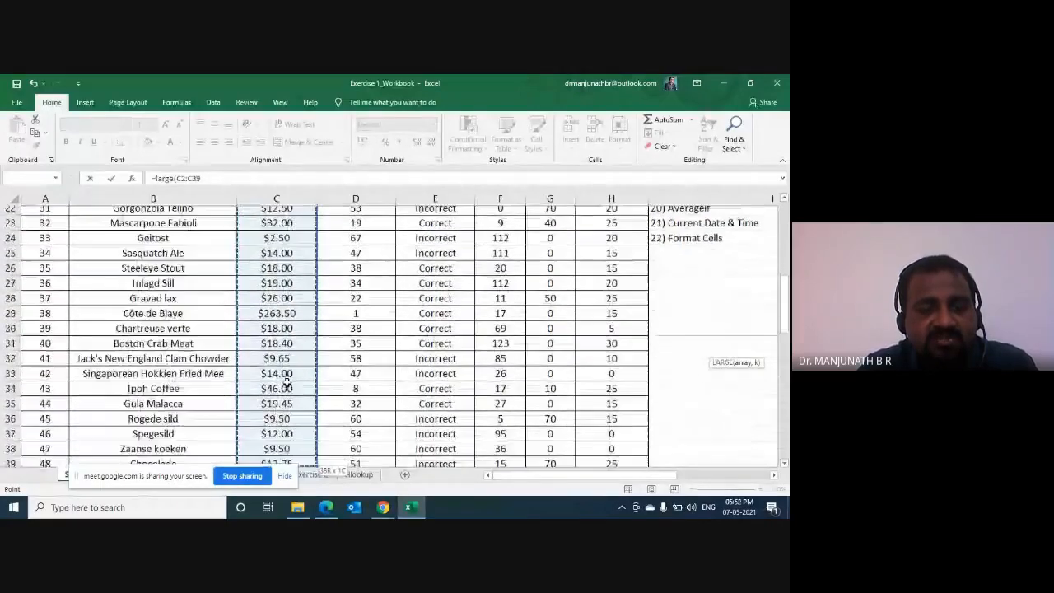
key(shift+Down)
key(shift+Down)
key(shift+Down)
key(shift+Down)
key(shift+Down)
key(shift+Down)
key(shift+Down)
key(shift+Down)
key(shift+Down)
key(shift+Down)
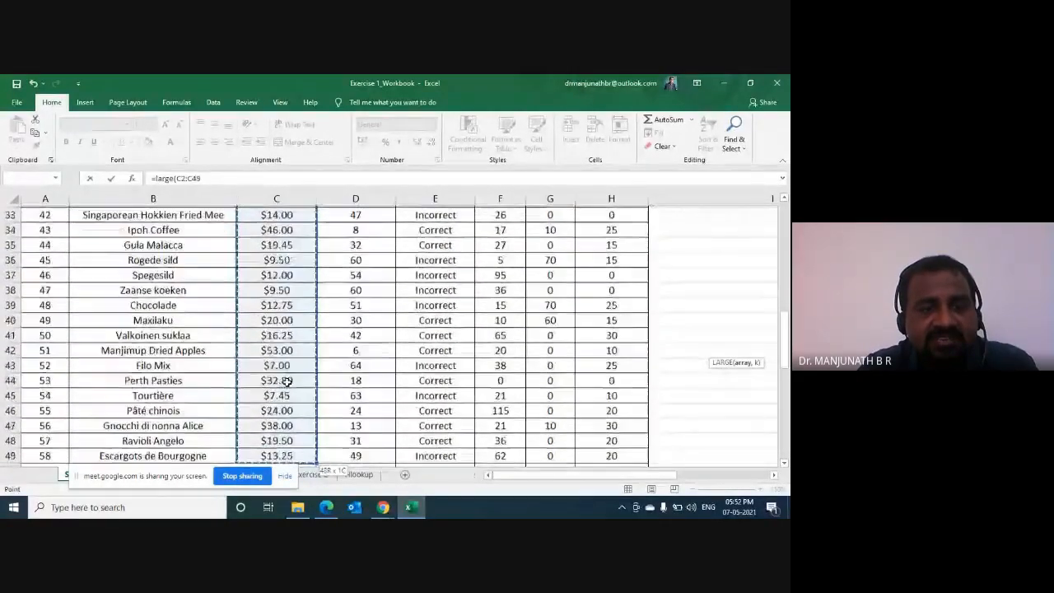
key(shift+Down)
key(shift+Down)
key(shift+Down)
key(shift+Down)
key(shift+Down)
key(shift+Down)
key(shift+Down)
key(shift+Down)
key(shift+Down)
key(shift+Down)
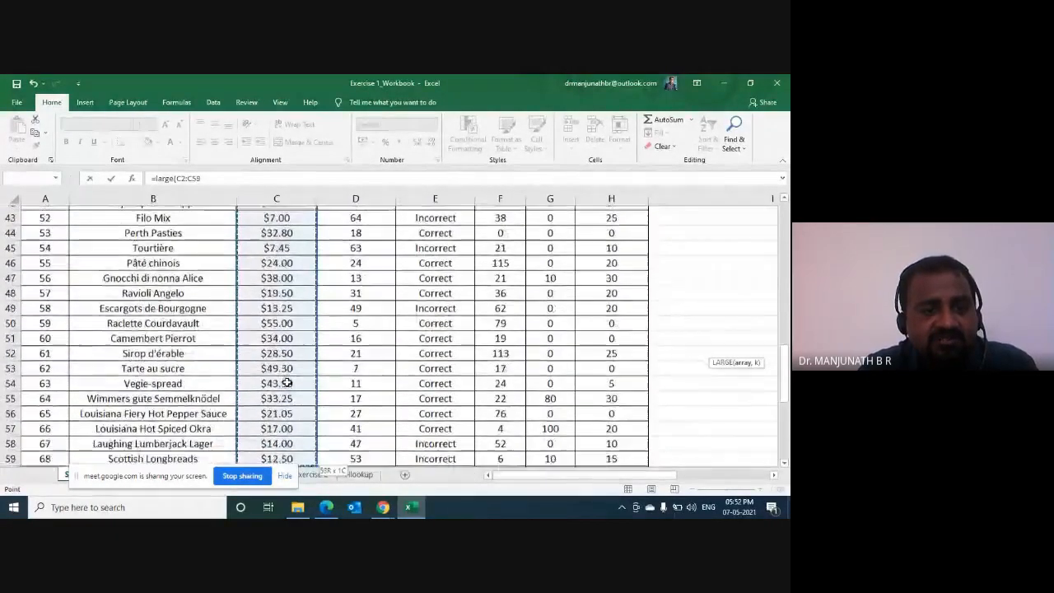
key(shift+Down)
key(shift+Down)
key(shift+Down)
key(shift+Down)
key(shift+Down)
key(shift+Down)
key(shift+Down)
key(shift+Down)
key(shift+Down)
key(shift+Down)
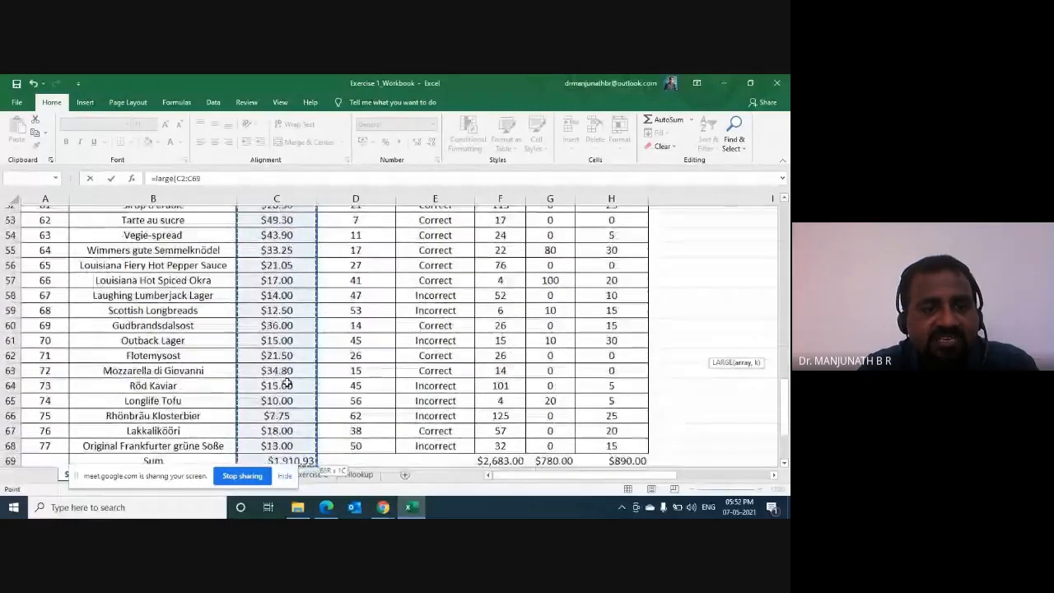
key(shift+Down)
key(shift+Down)
key(shift+Up)
key(shift+Up)
key(shift+Up)
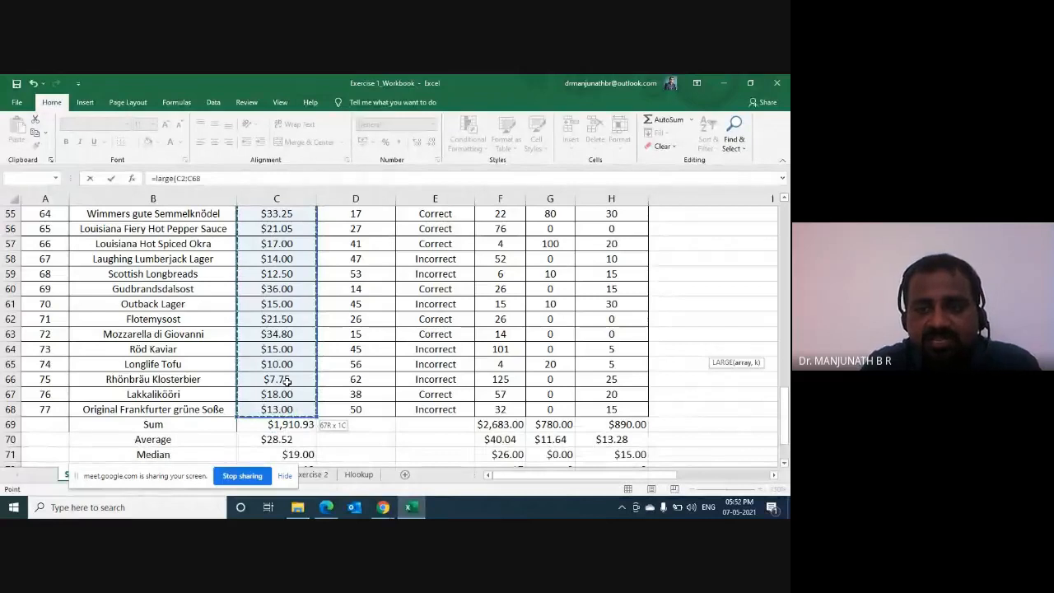
Step: Complete the LARGE formula in L20 with 3 as the k value and enter it
text(,3)
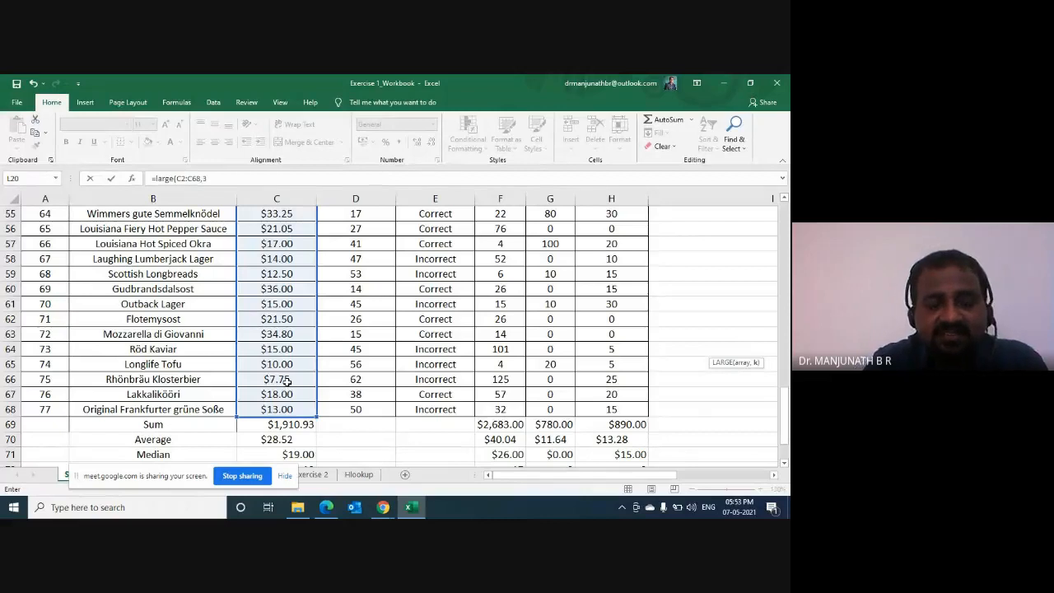
text())
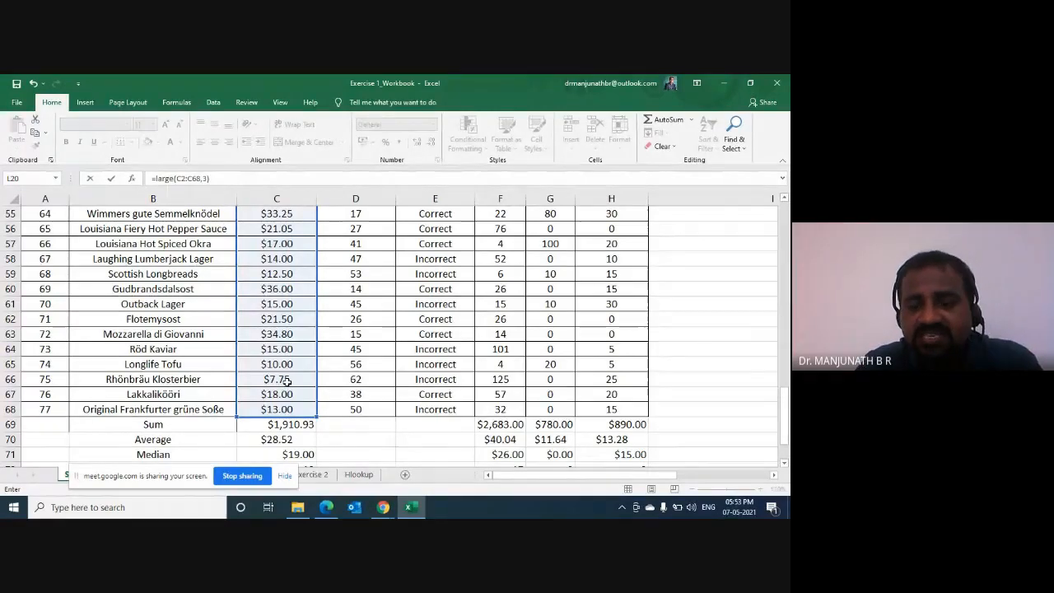
key(ctrl+Return)
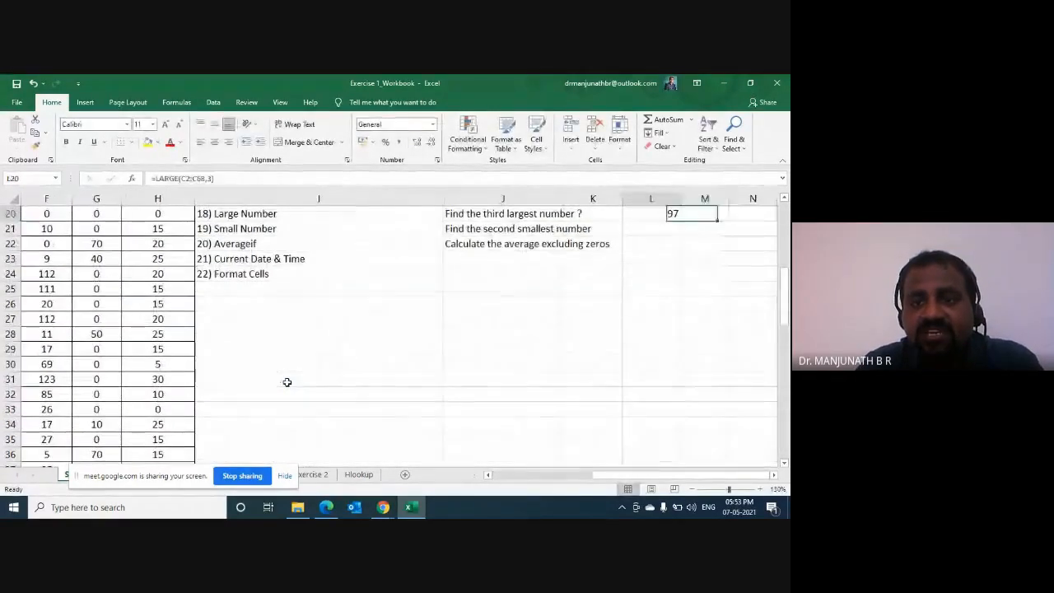
scroll(286, 383, up, 1)
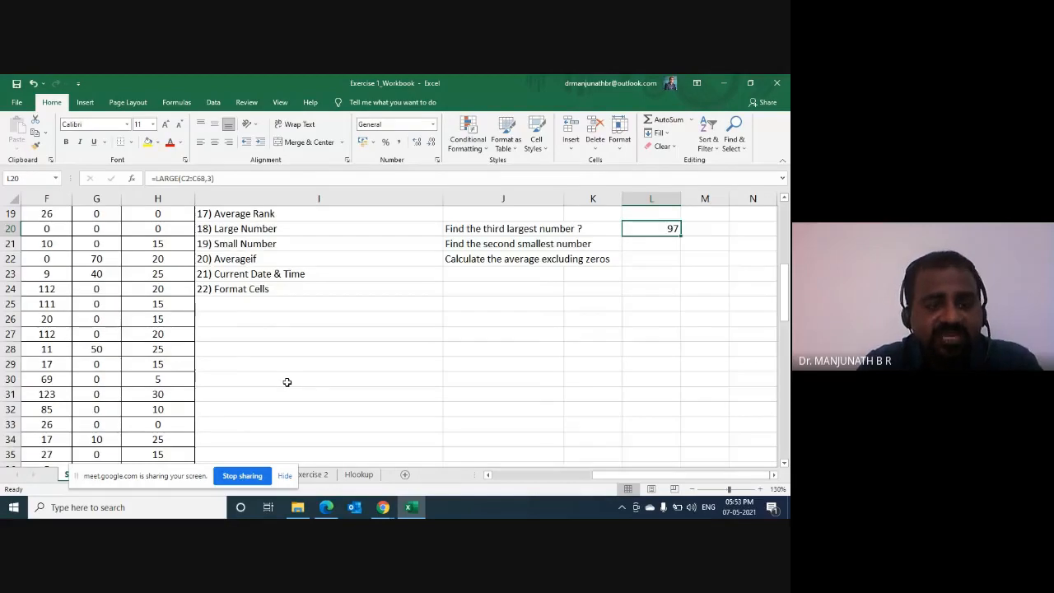
Step: Turn on filtering for the product table's header row, starting from cell A1
key(ctrl+Home)
key(alt+d)
key(f)
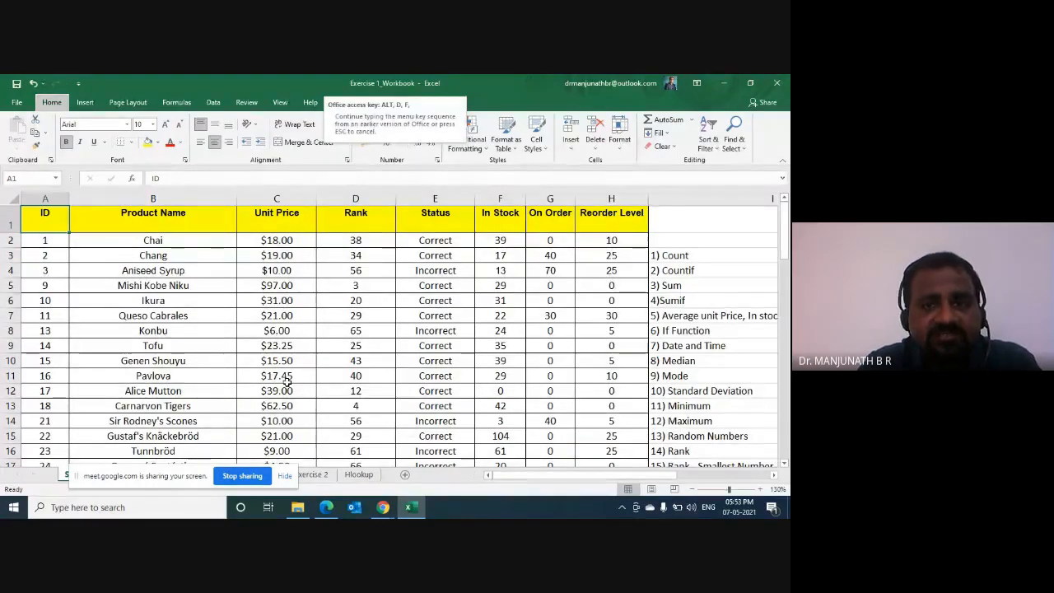
key(f)
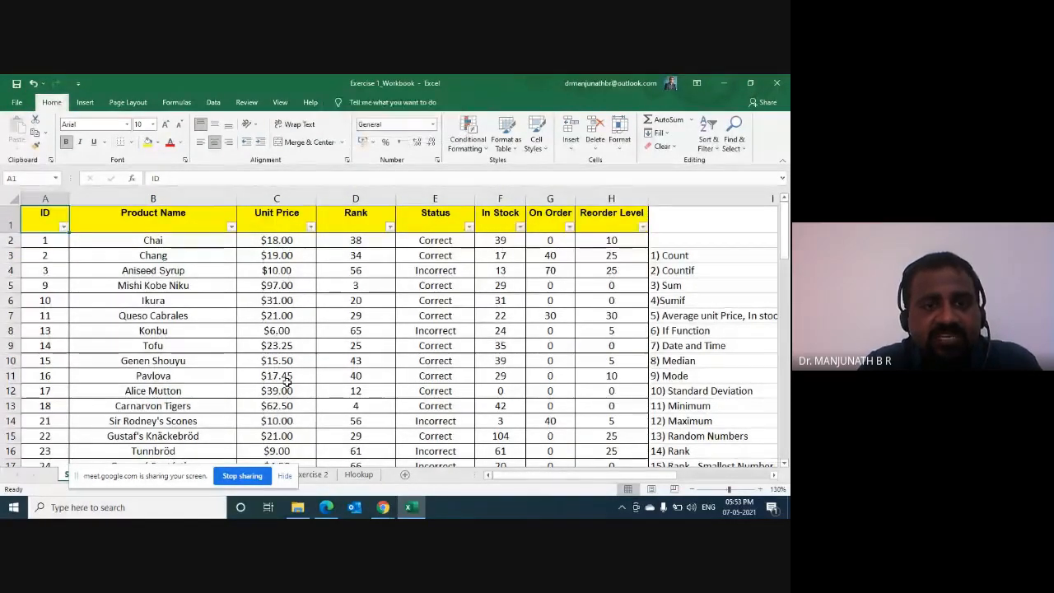
Step: Check the highest values in the Unit Price filter list, excluding the sum, down to the third largest price, and close the list without filtering
key(Right)
key(Right)
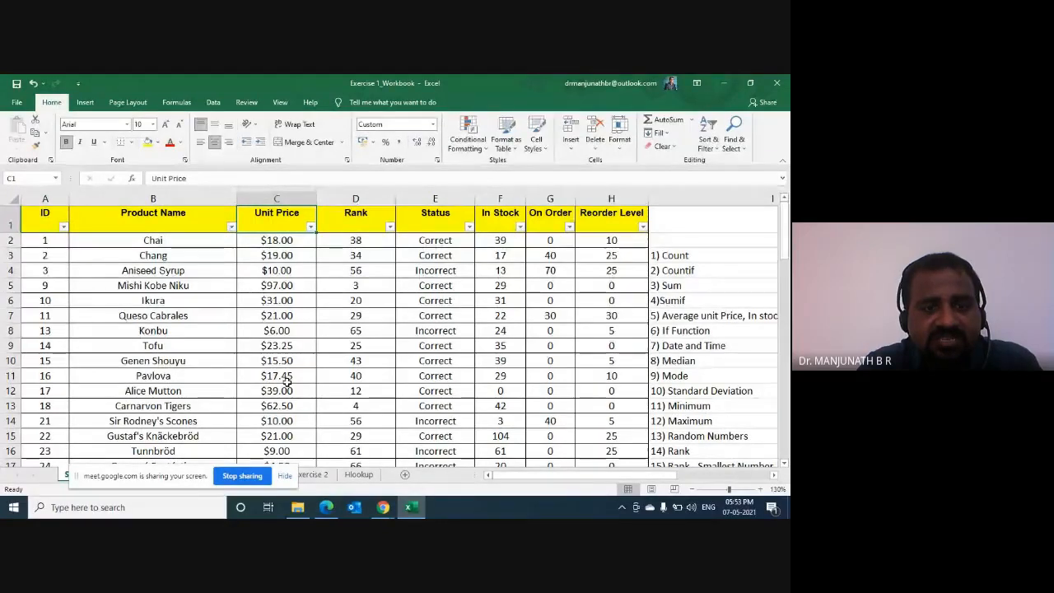
key(alt+Down)
key(Down)
key(Down)
key(Down)
key(Down)
key(Down)
key(Down)
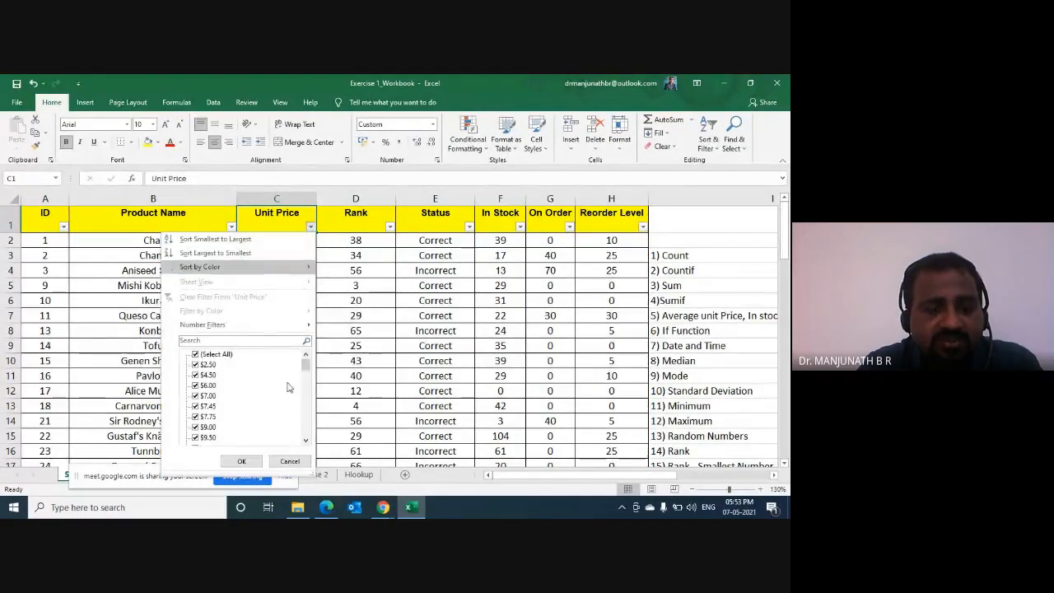
key(End)
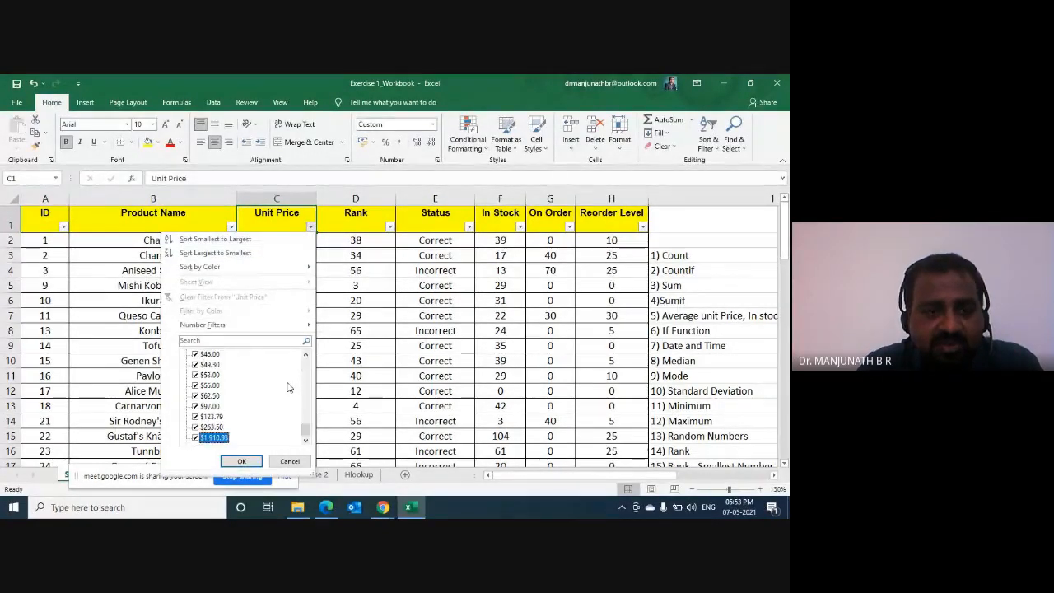
key(Up)
key(Up)
key(Up)
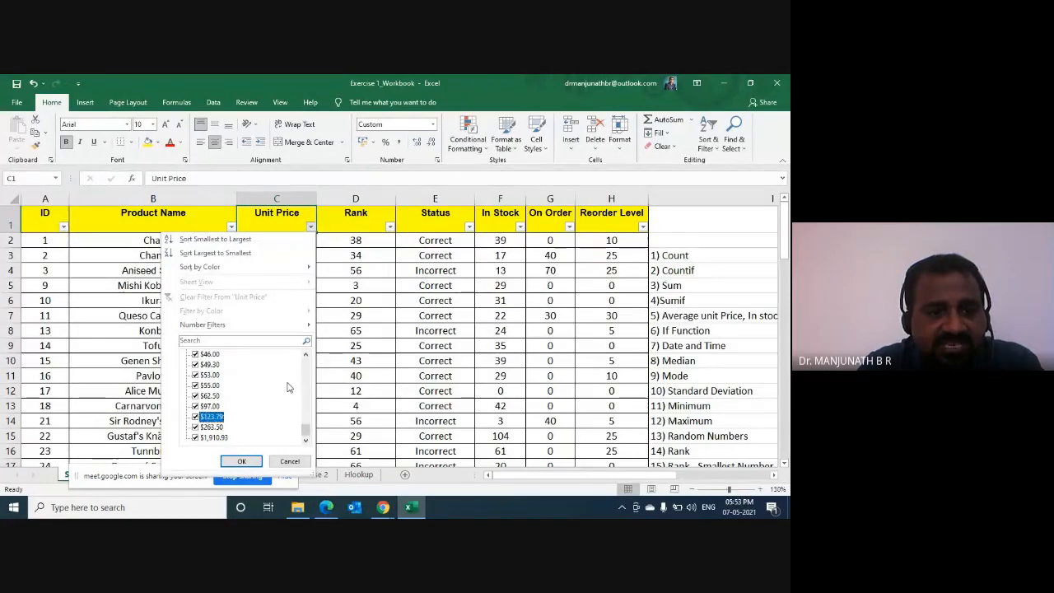
key(Down)
key(Down)
key(Down)
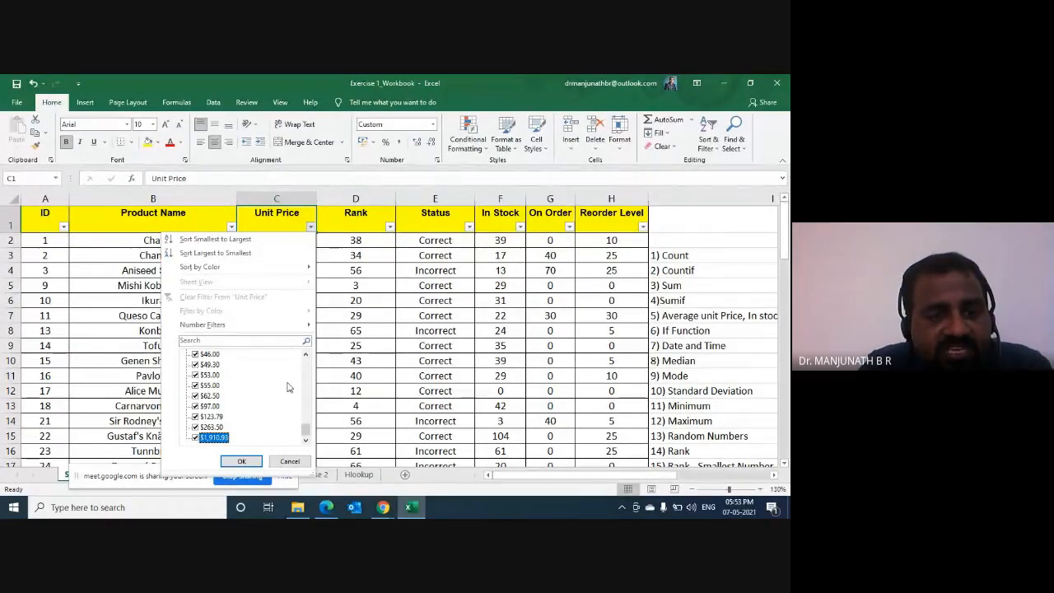
key(Up)
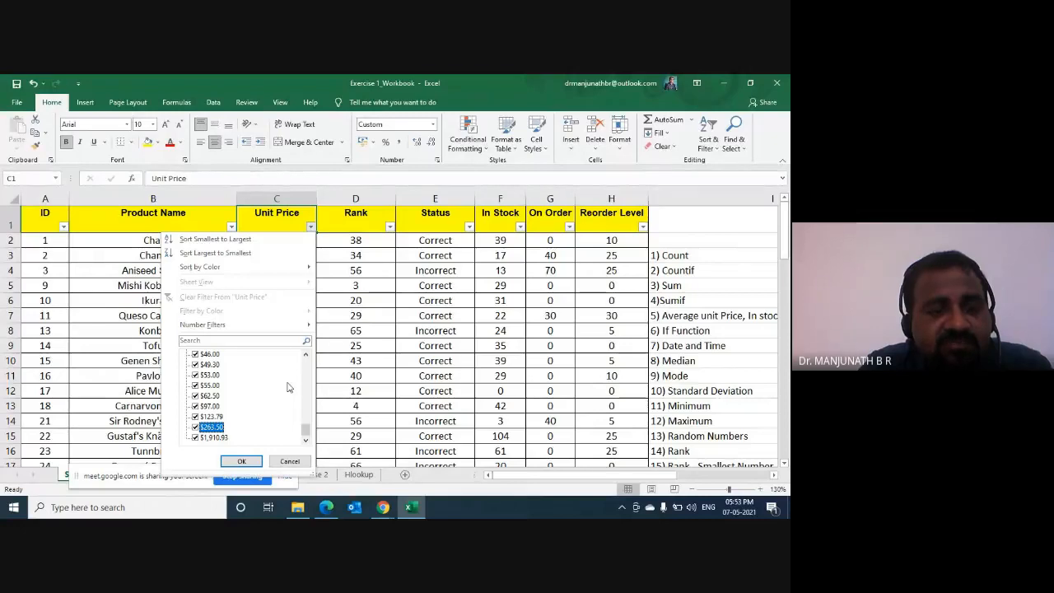
key(Up)
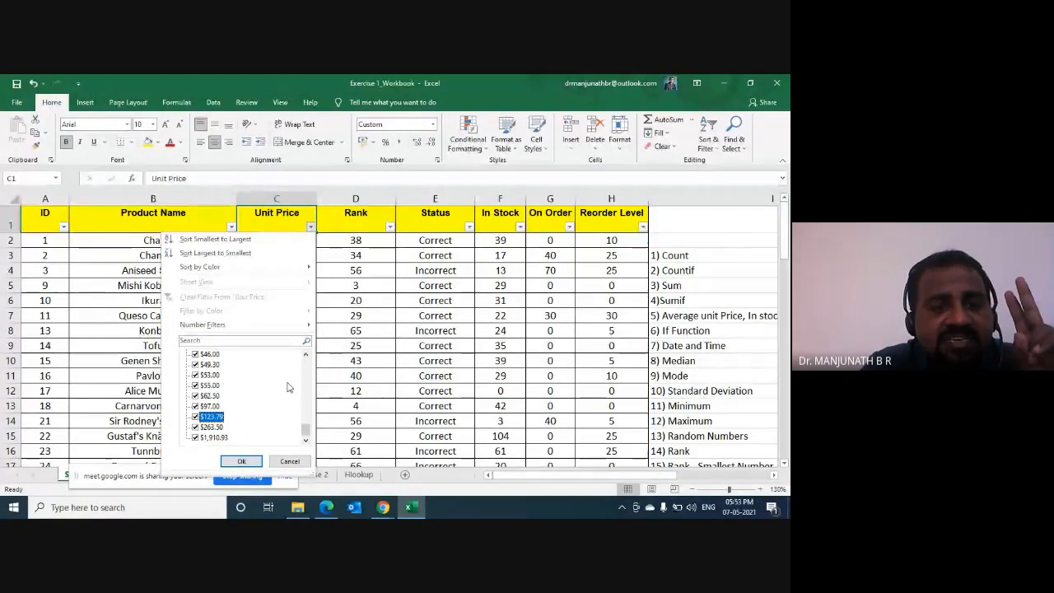
key(Up)
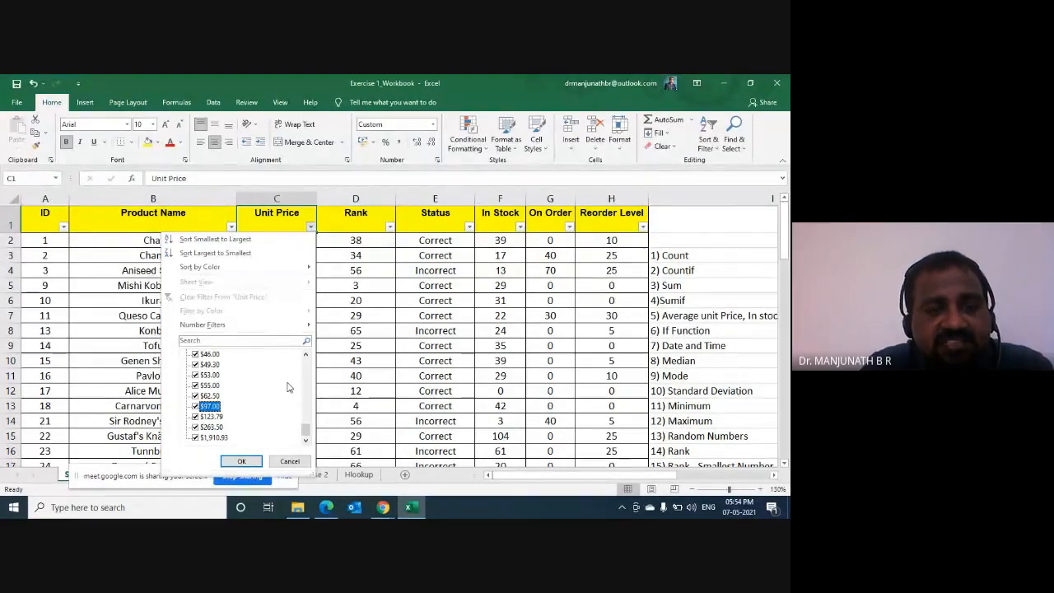
key(Escape)
Step: Begin a SMALL formula in L21, beside the second-smallest-number question
key(Right)
key(Right)
key(Right)
key(Right)
key(Right)
key(Right)
key(Right)
key(Right)
key(Right)
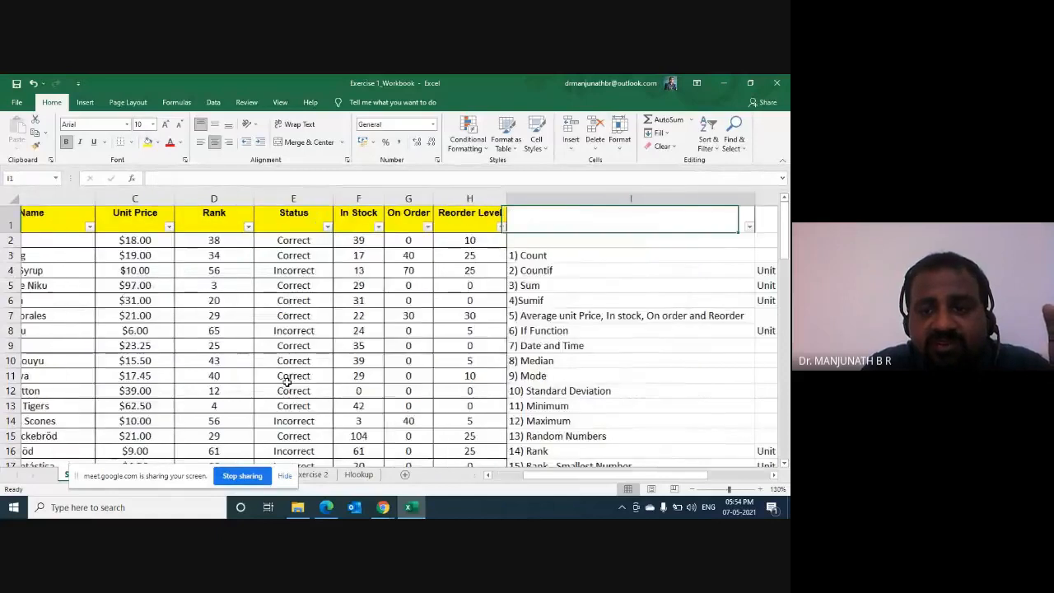
key(Down)
key(Down)
key(Down)
key(Down)
key(Down)
key(Down)
key(Down)
key(Down)
key(Down)
key(Down)
key(Down)
key(Down)
key(Down)
key(Down)
key(Down)
key(Down)
key(Down)
key(Down)
key(Down)
key(Down)
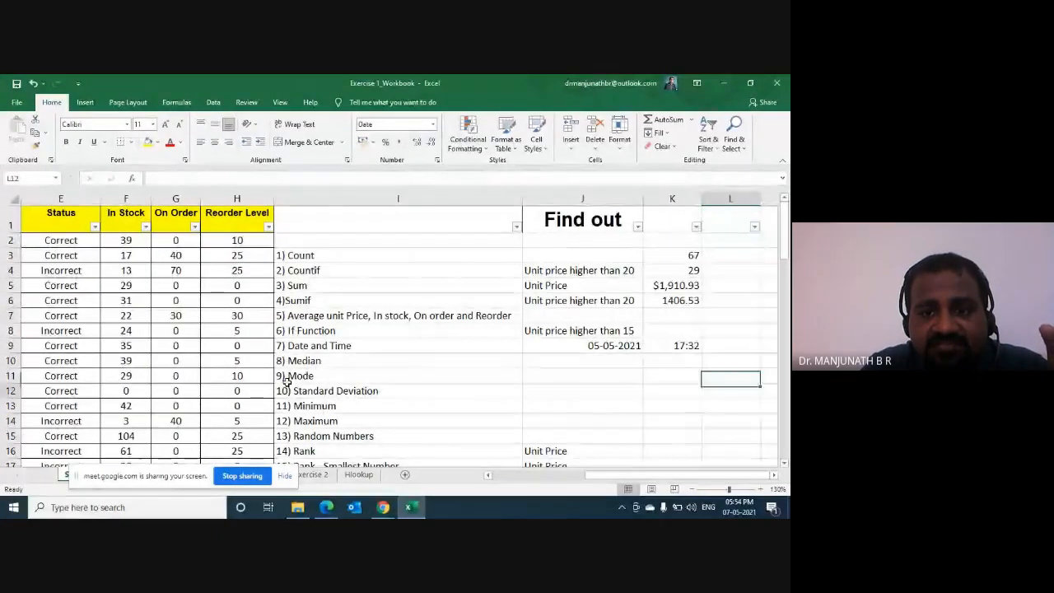
key(Up)
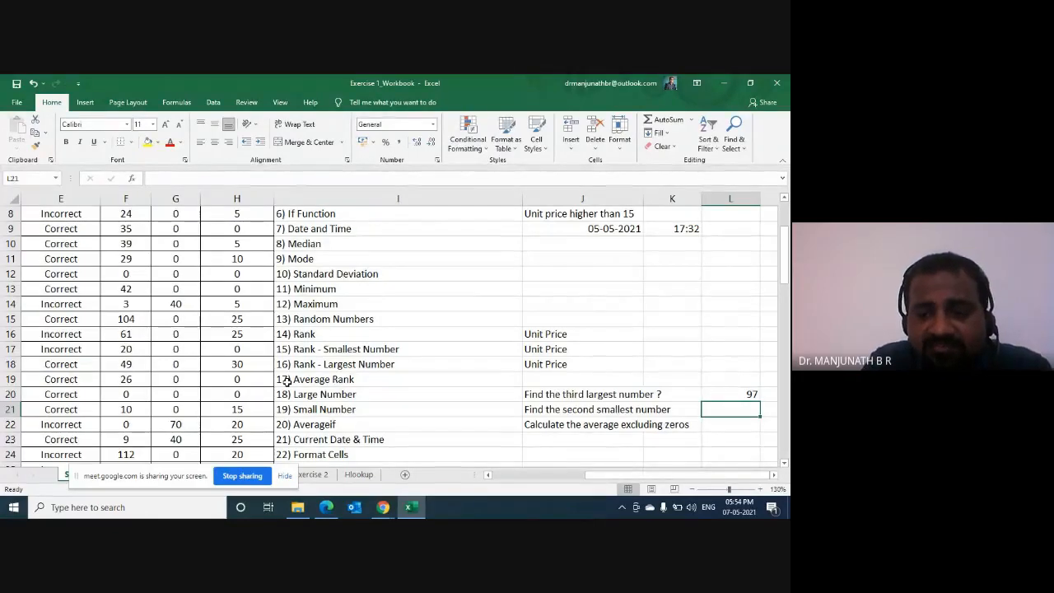
text(=)
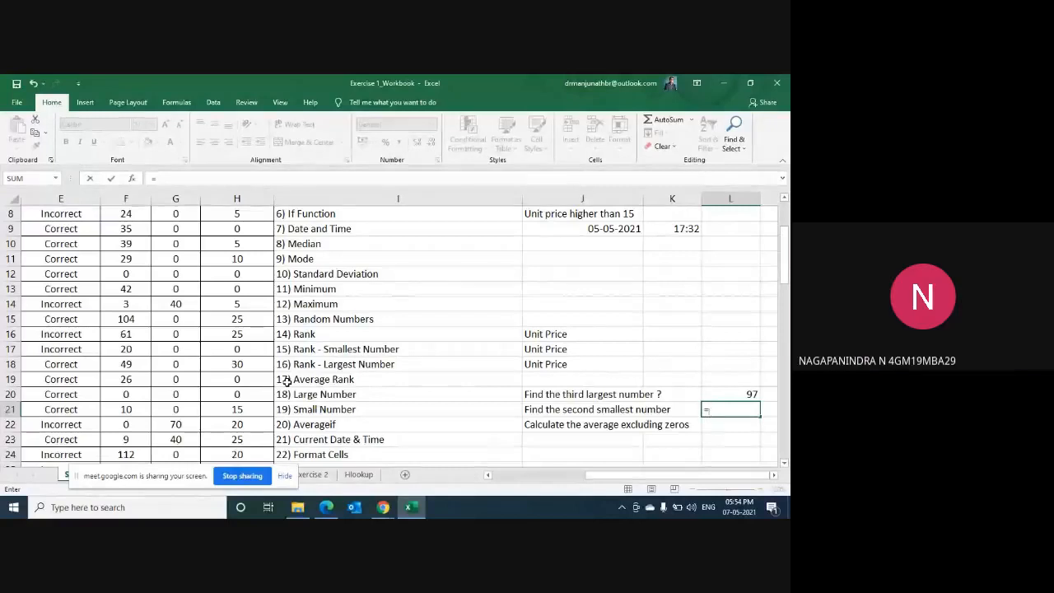
text(small)
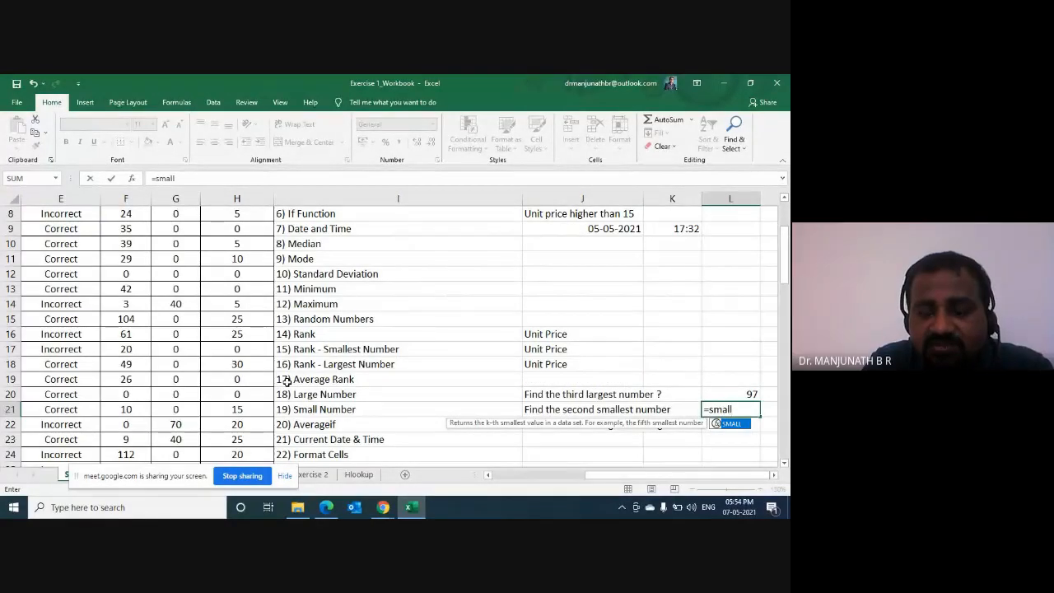
text(()
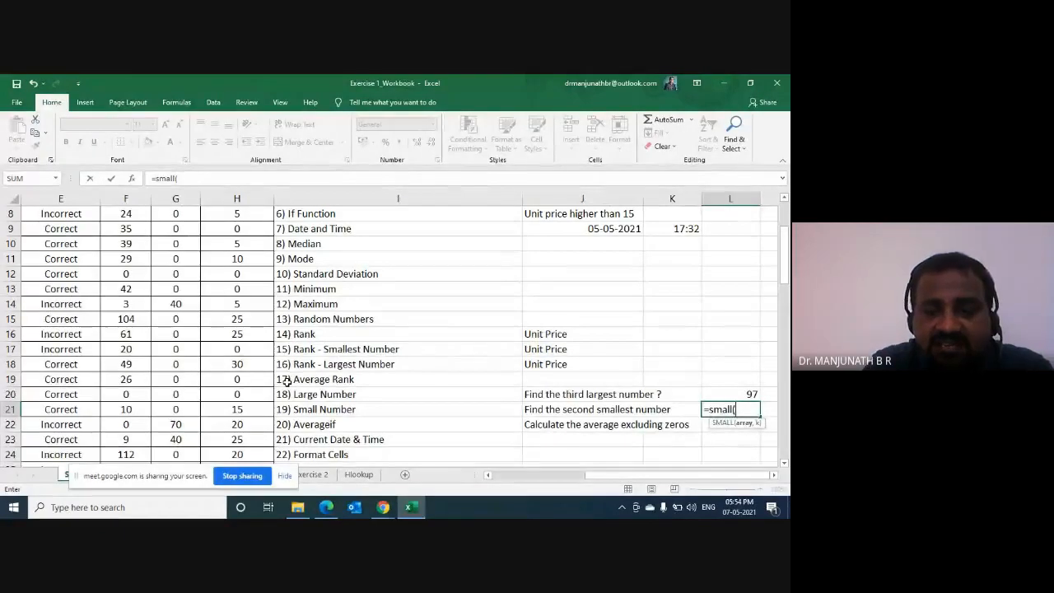
Step: Complete the SMALL formula with the unit prices C2:C68 as its array and 2 as the k value, and enter it
key(ctrl+Home)
key(Right)
key(Right)
key(Down)
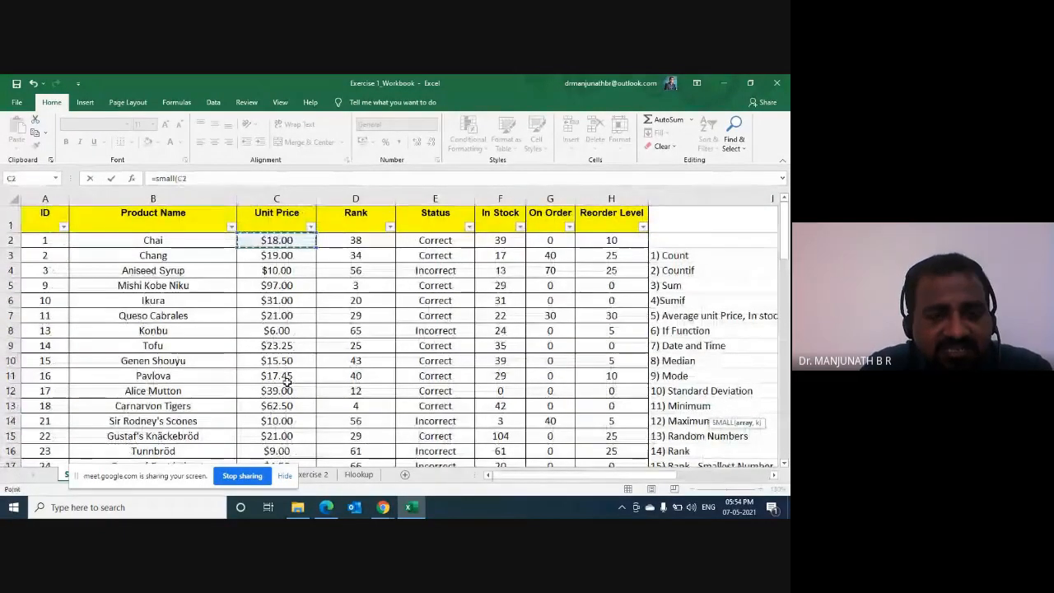
key(ctrl+shift+Down)
key(shift+Up)
key(shift+Up)
key(shift+Up)
key(shift+Up)
key(shift+Up)
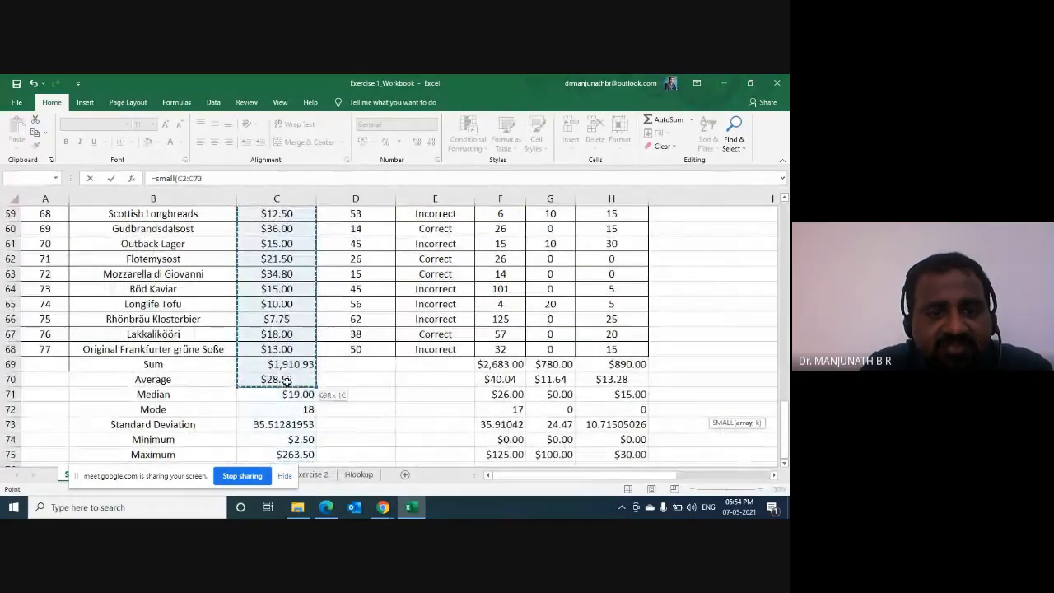
key(shift+Up)
key(shift+Up)
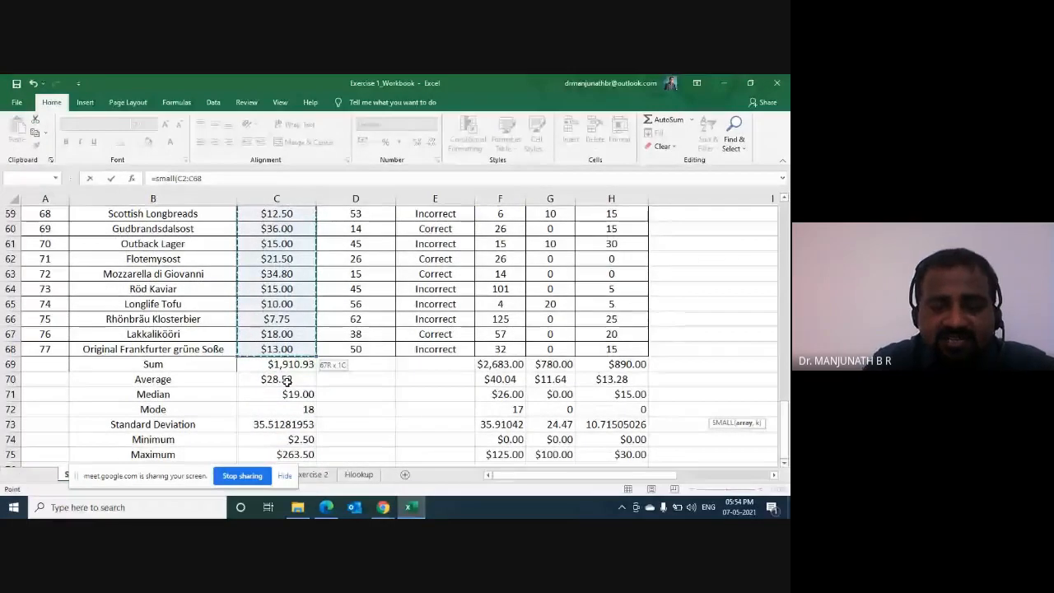
text(,)
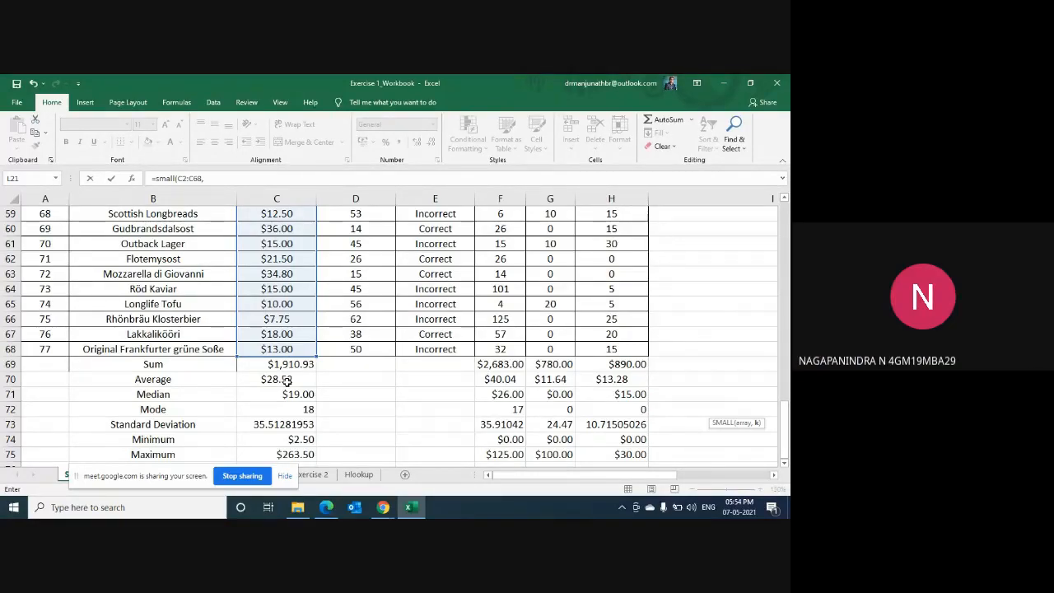
text(2)
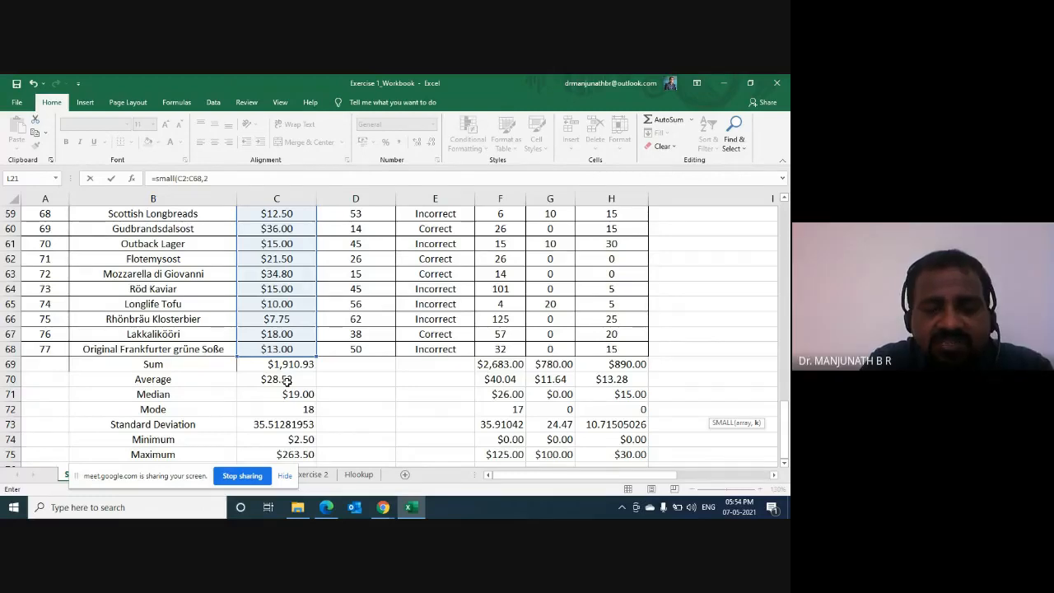
text())
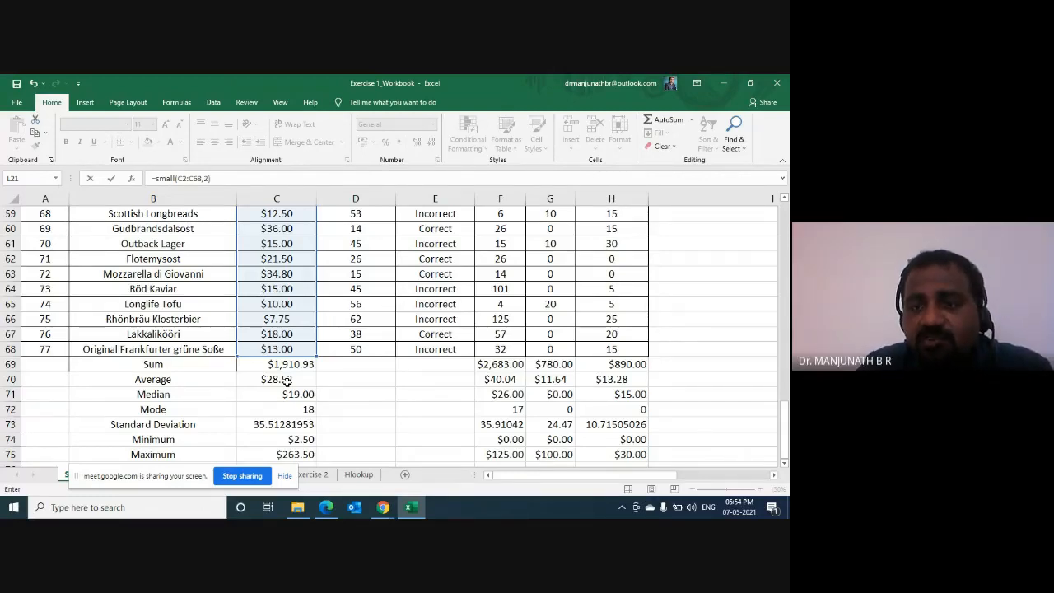
key(Return)
Step: Return to cell L21 and check the SMALL formula and its result beside the second-smallest-number question
key(Up)
key(Up)
key(Up)
key(Up)
key(Up)
key(Up)
key(Up)
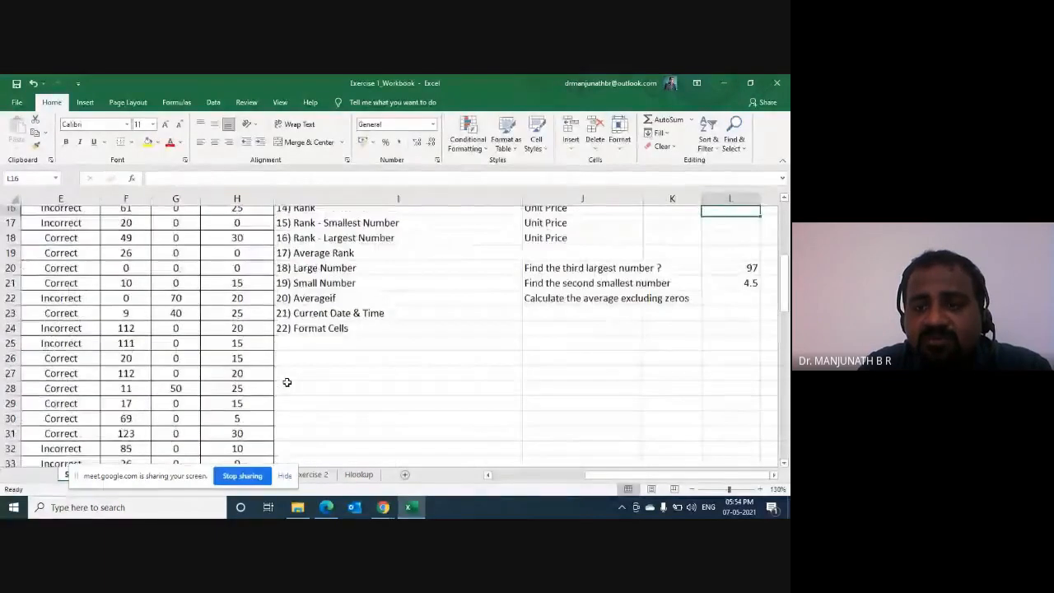
key(Right)
key(Right)
key(Right)
key(Left)
key(Left)
key(Left)
key(Down)
key(Down)
key(Down)
key(Down)
key(Down)
key(Down)
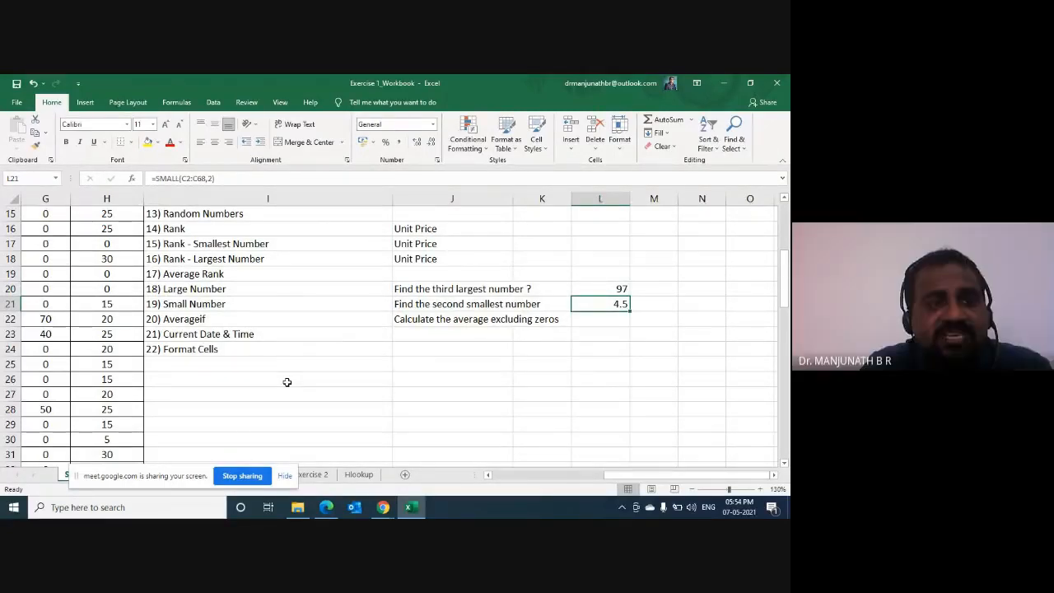
Step: Check the lowest values in the Unit Price filter list up to the second smallest price, and close the list without filtering
key(ctrl+Home)
key(Right)
key(Right)
key(Right)
key(Left)
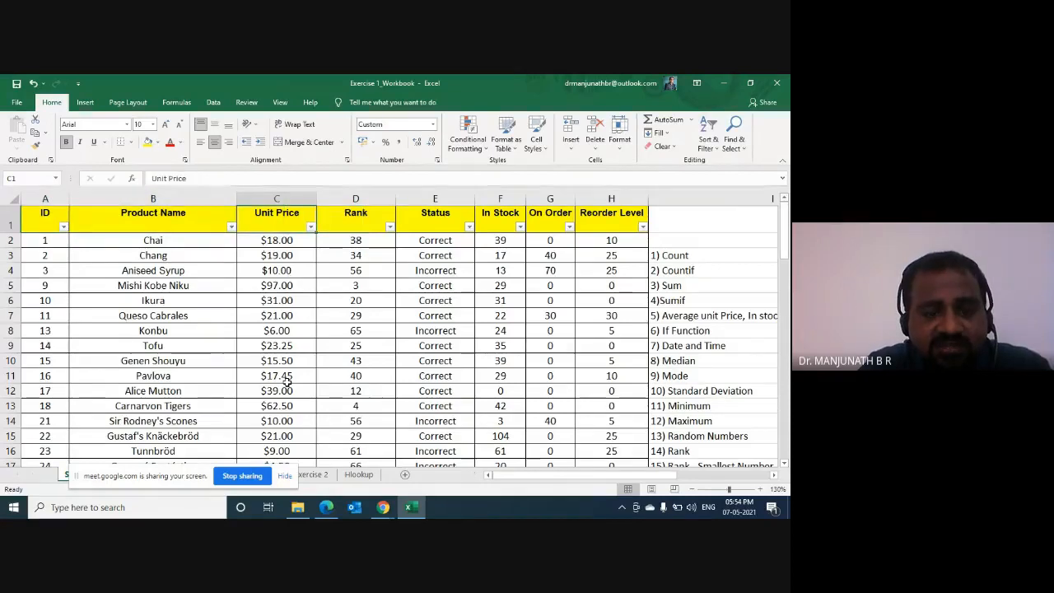
key(alt+Down)
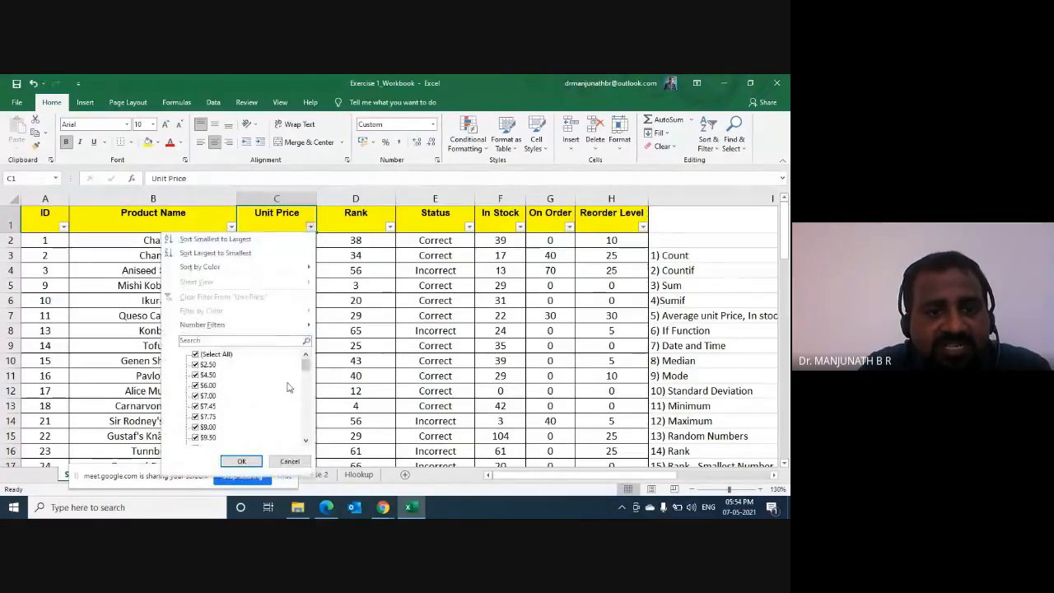
key(Down)
key(Down)
key(Down)
key(Down)
key(Down)
key(Down)
key(Down)
key(Down)
key(Down)
key(Down)
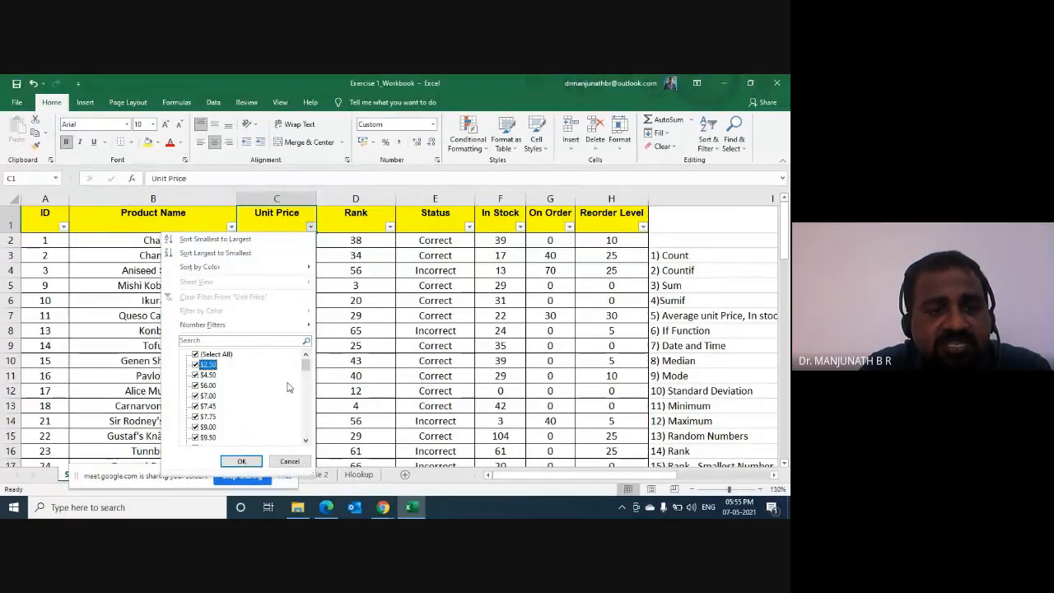
key(Down)
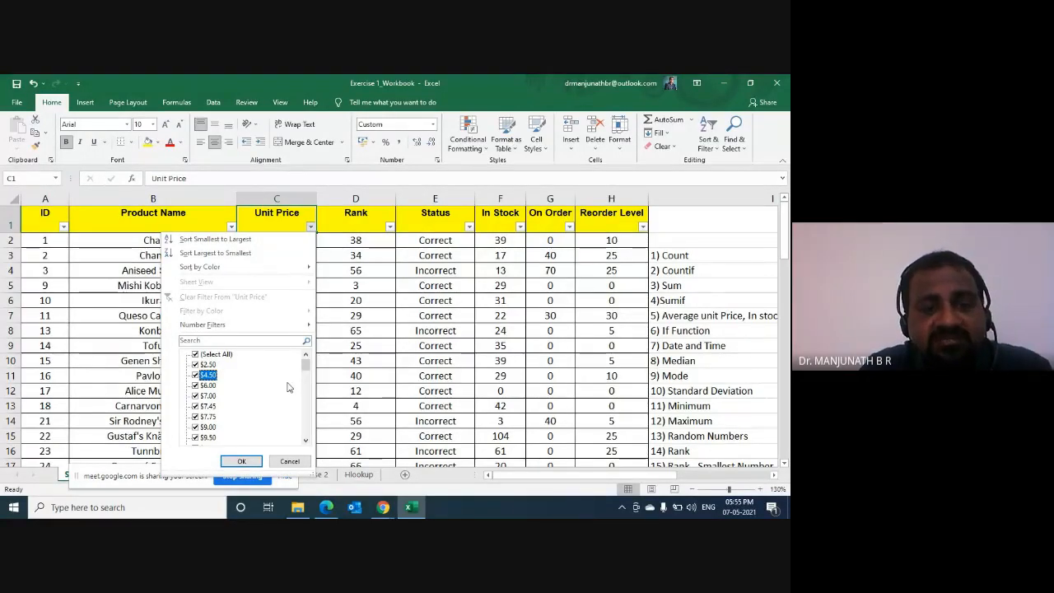
key(Escape)
Step: Enter HW in L22, beside the Averageif exercise on calculating the average excluding zeros
key(Right)
key(Right)
key(Right)
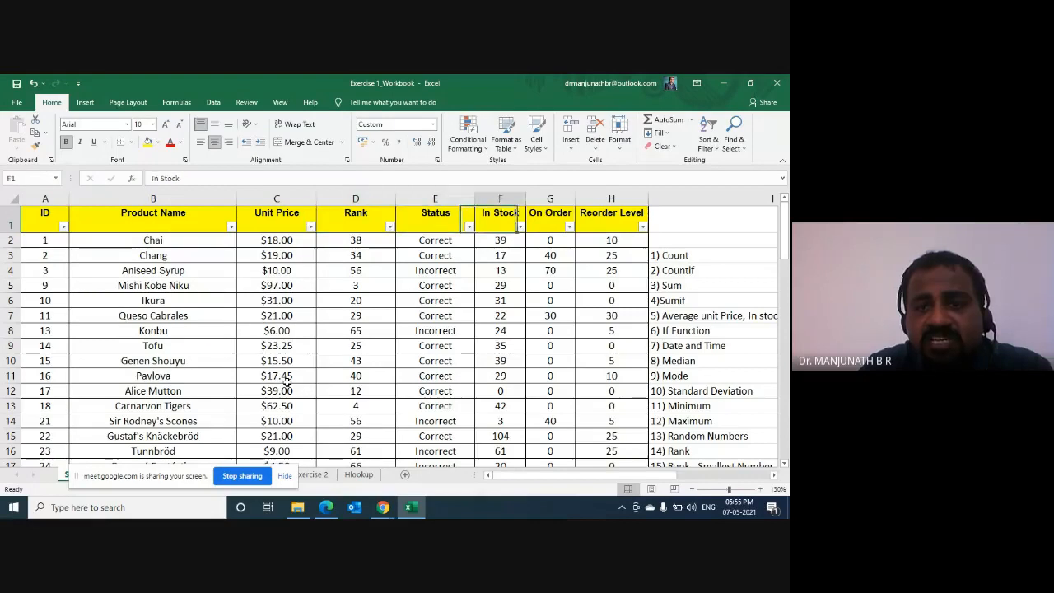
key(Right)
key(Right)
key(Down)
key(Down)
key(Right)
key(Down)
key(Down)
key(Down)
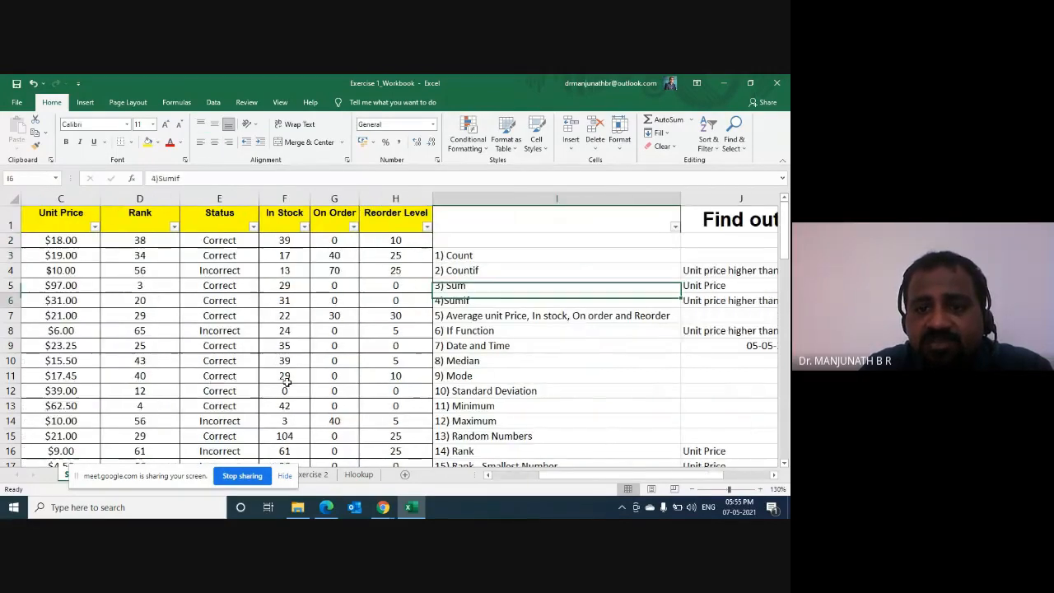
key(Down)
key(Down)
key(Down)
key(Down)
key(Down)
key(Down)
key(Down)
key(Down)
key(Down)
key(Down)
key(Down)
key(Down)
key(Down)
key(Right)
key(Right)
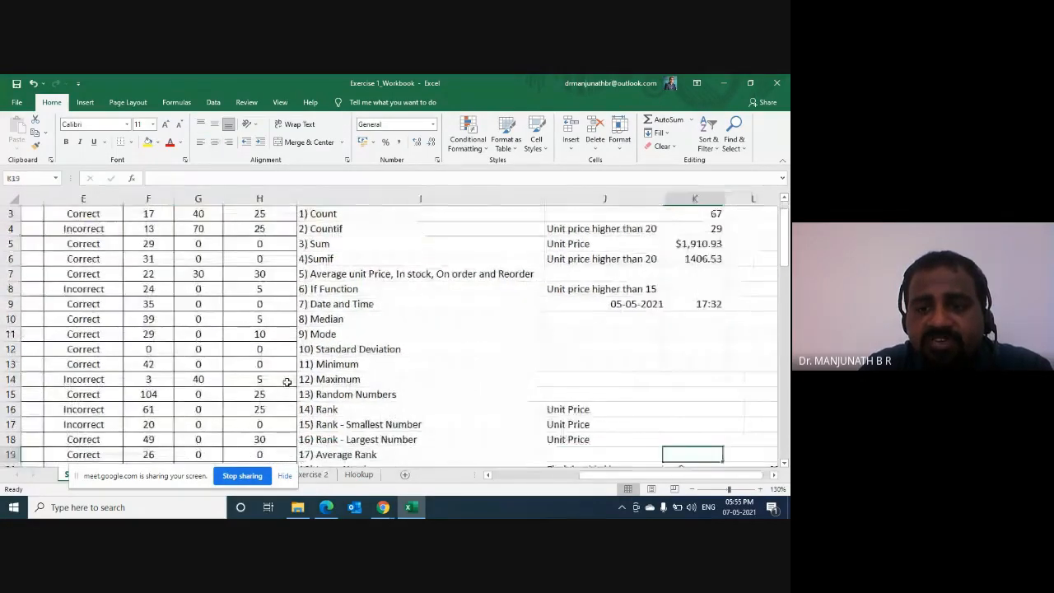
key(Right)
key(Down)
key(Down)
key(Down)
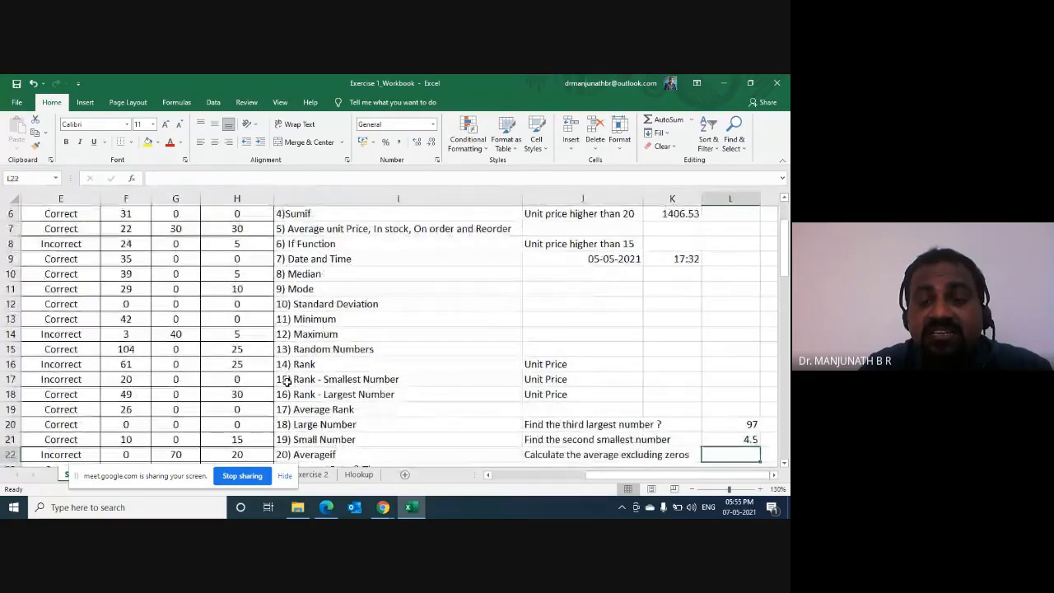
key(Down)
key(Down)
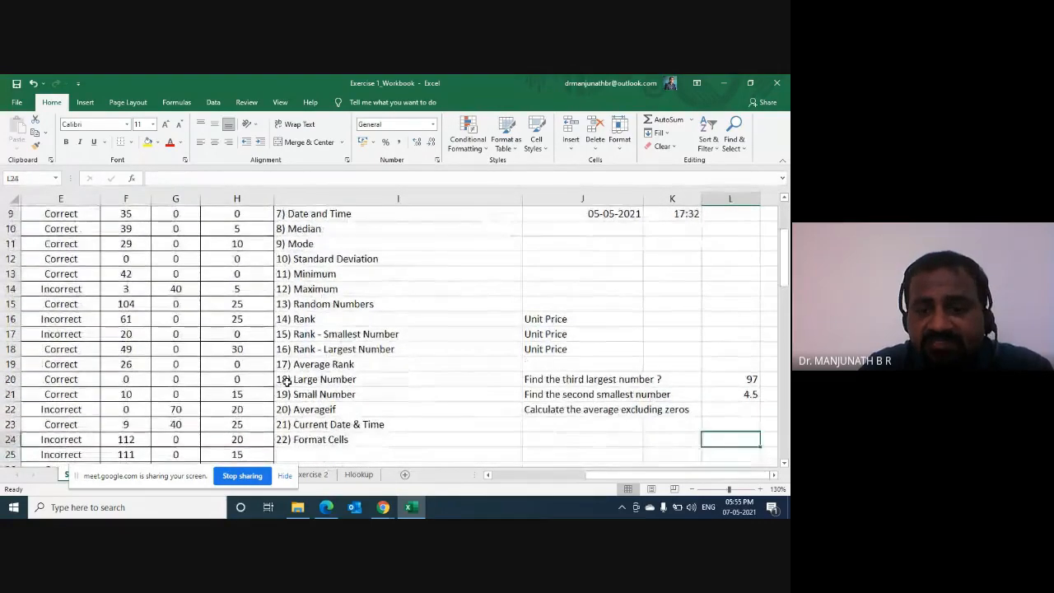
key(Up)
key(Up)
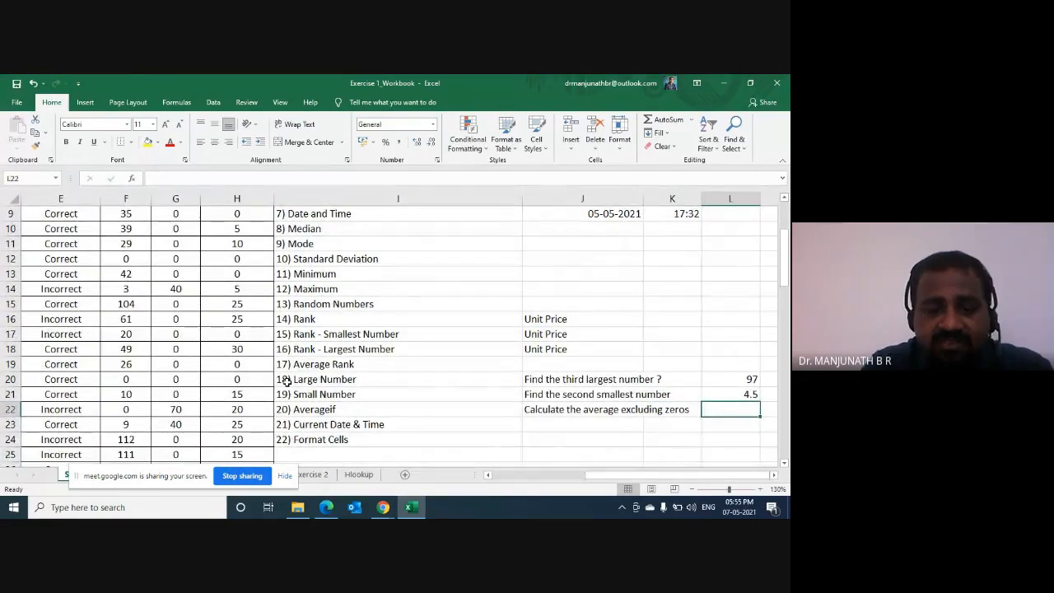
text(Reve)
key(BackSpace)
key(BackSpace)
key(BackSpace)
key(BackSpace)
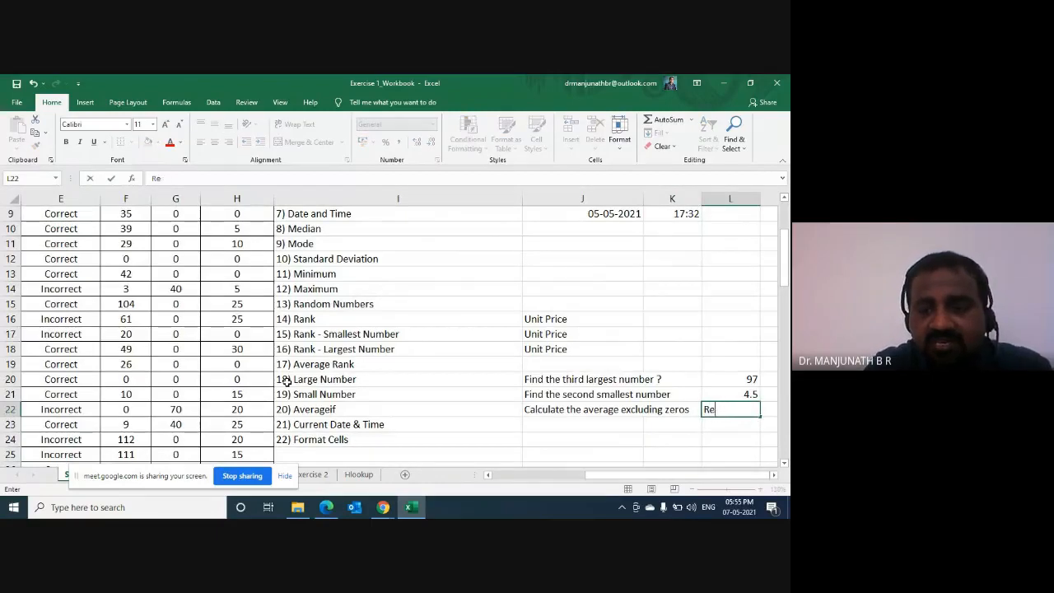
text(HW)
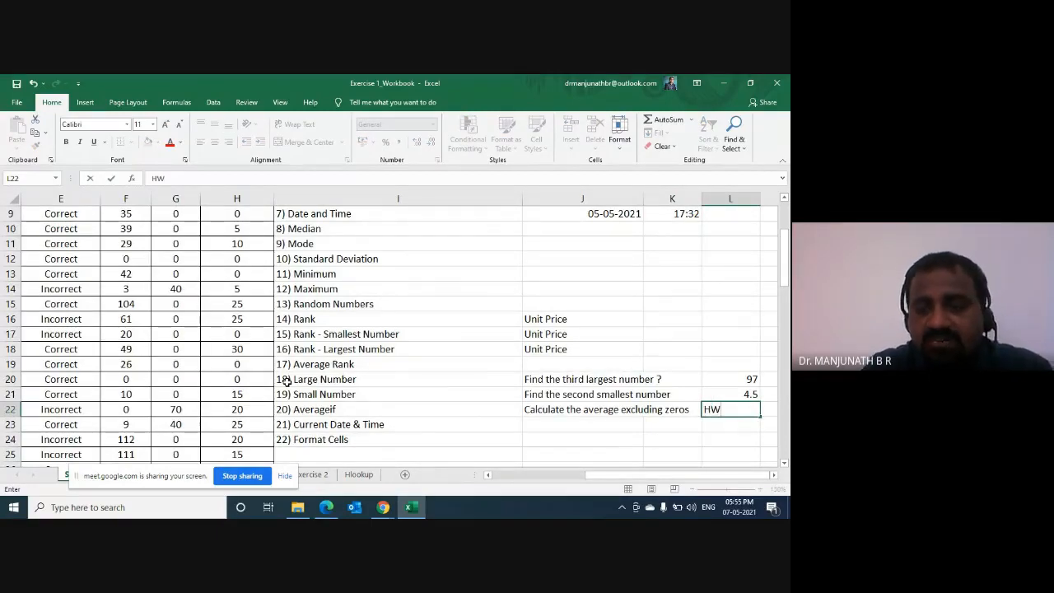
key(Return)
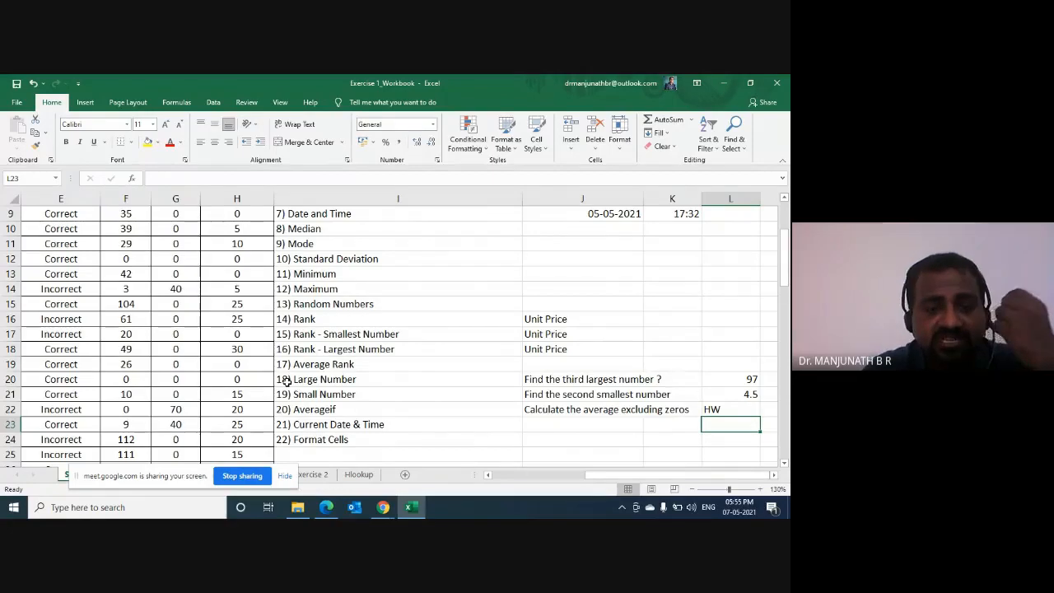
Step: Examine the average-excluding-zeros question in J22 and the product table's In Stock, On Order and Reorder Level columns
key(Up)
key(Left)
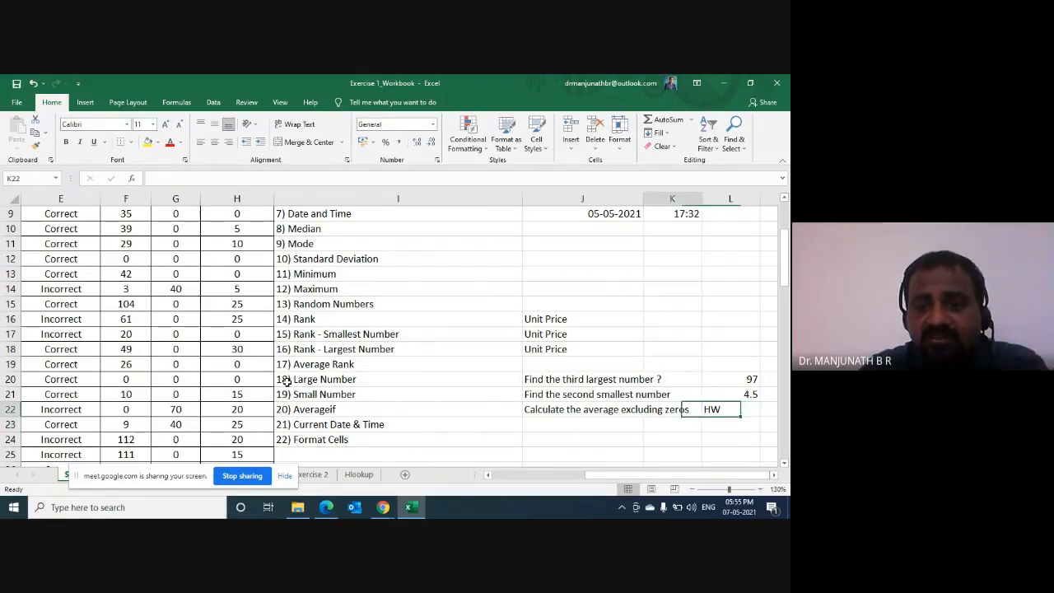
key(Left)
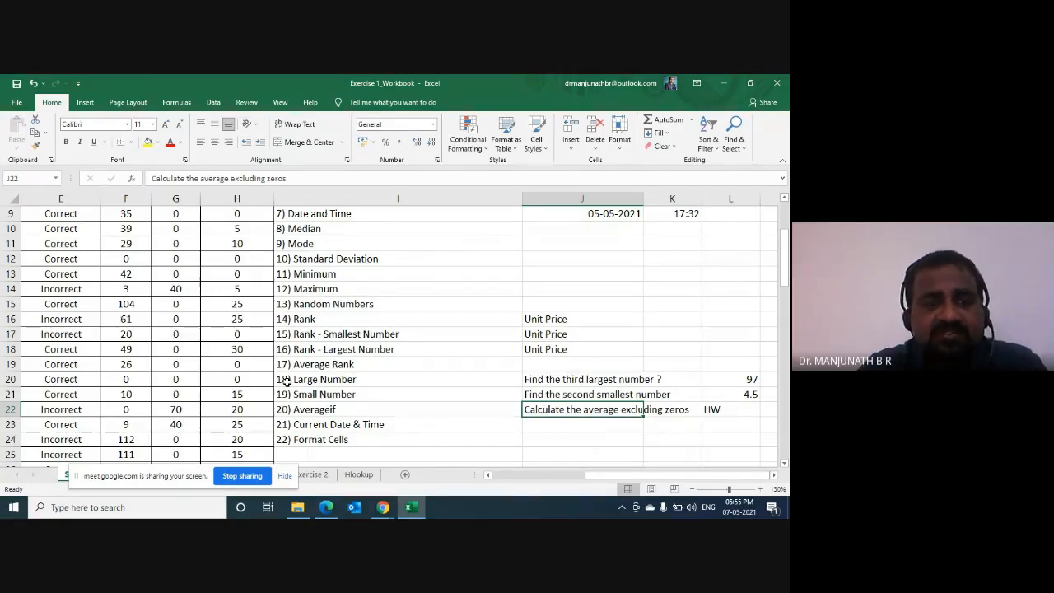
key(ctrl+Home)
key(Right)
key(Right)
key(Right)
key(Right)
key(Right)
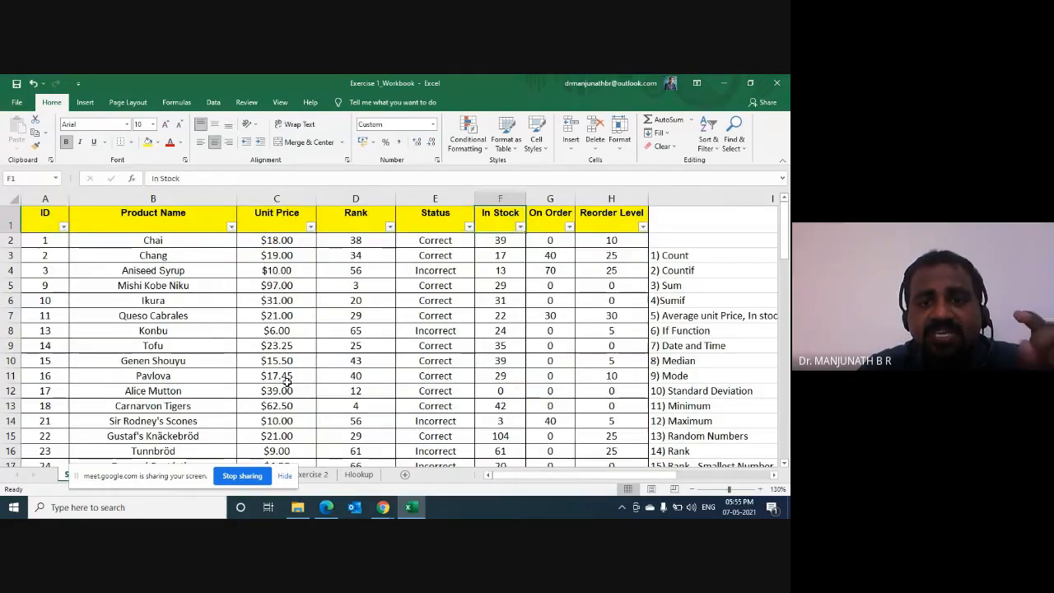
key(Right)
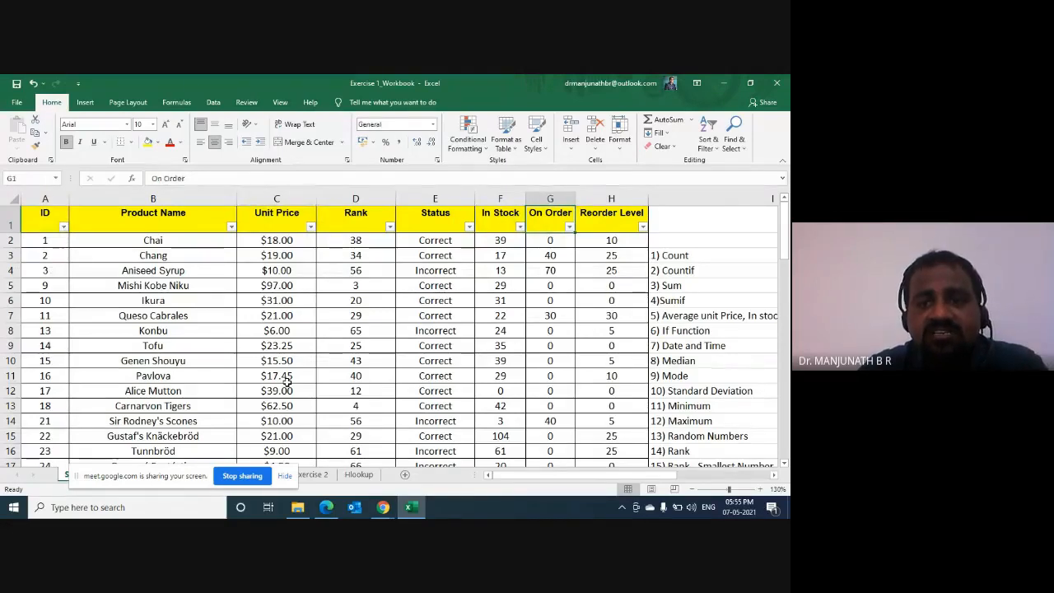
key(Right)
key(Right)
key(Down)
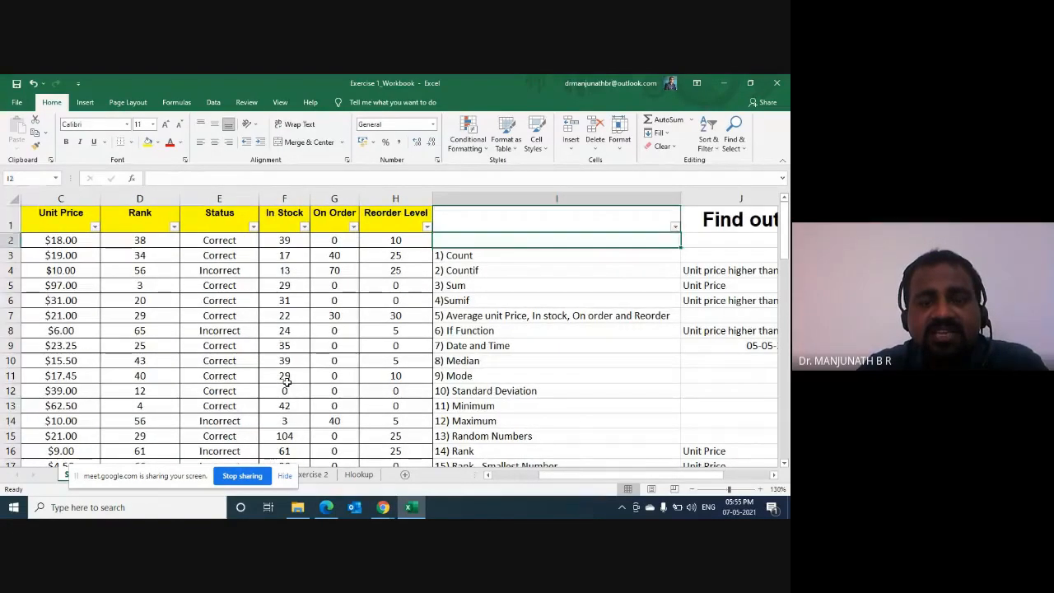
Step: Highlight the HW mark in L22, beside the average-excluding-zeros question, with a yellow fill
key(Down)
key(Down)
key(Down)
key(Down)
key(Down)
key(Down)
key(Down)
key(Down)
key(Down)
key(Down)
key(Down)
key(Down)
key(Down)
key(Down)
key(Down)
key(Down)
key(Down)
key(Down)
key(Down)
key(Down)
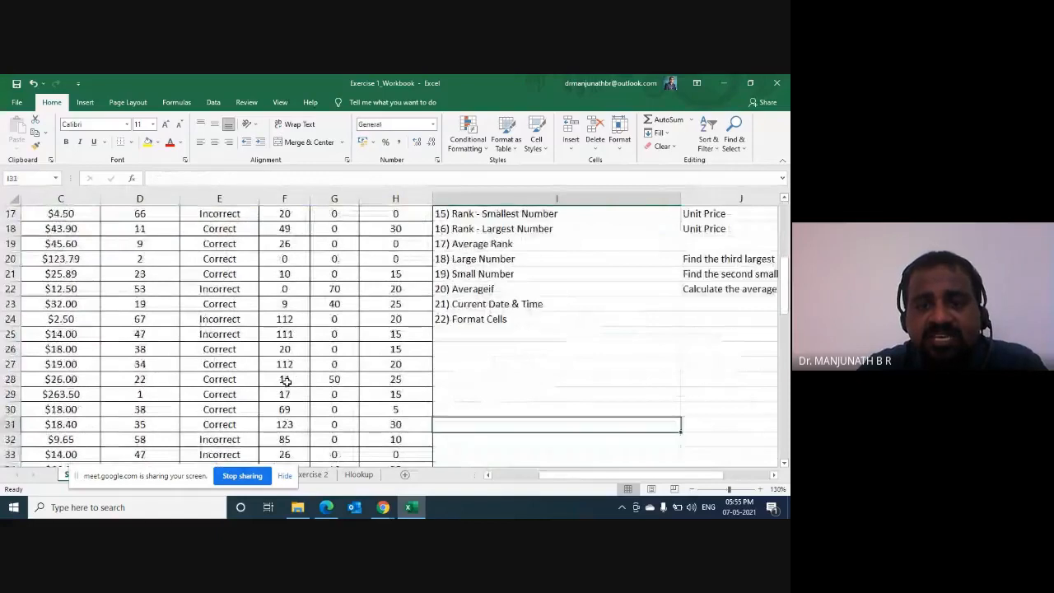
key(Up)
key(Up)
key(Up)
key(Up)
key(Up)
key(Up)
key(Up)
key(Up)
key(Up)
key(Right)
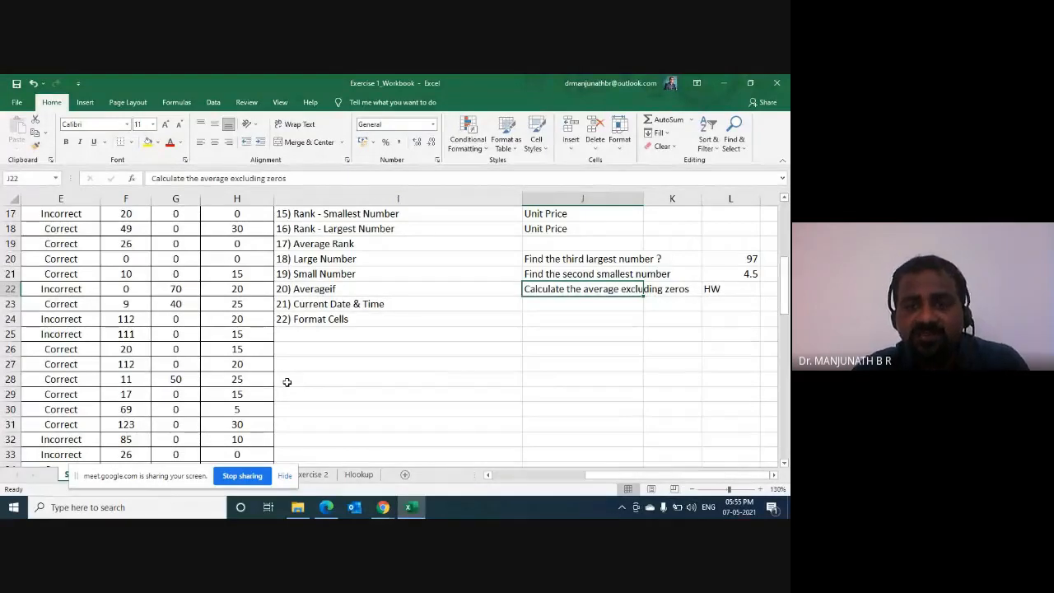
key(Right)
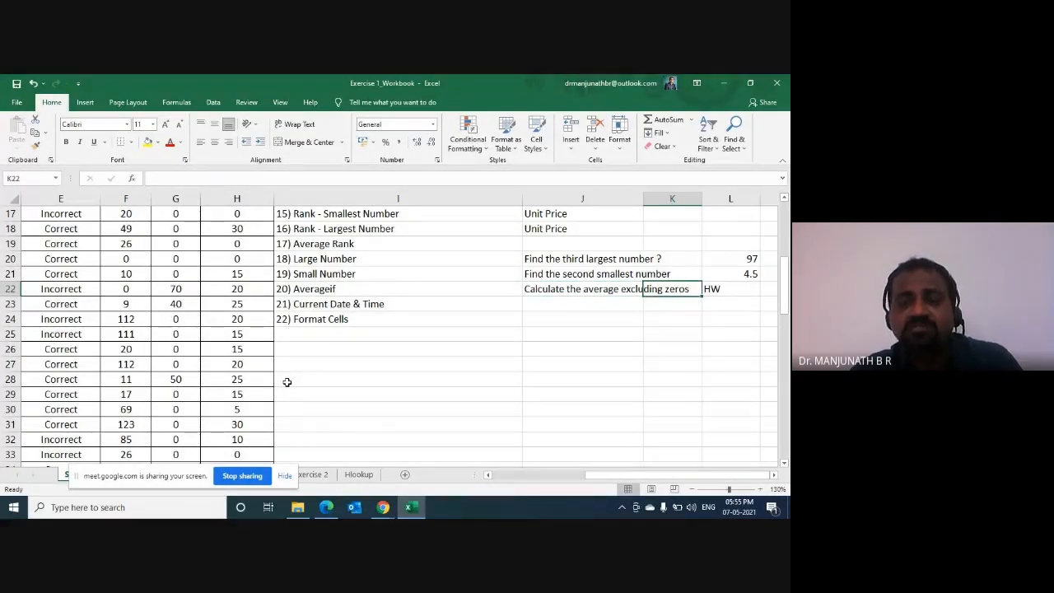
key(Right)
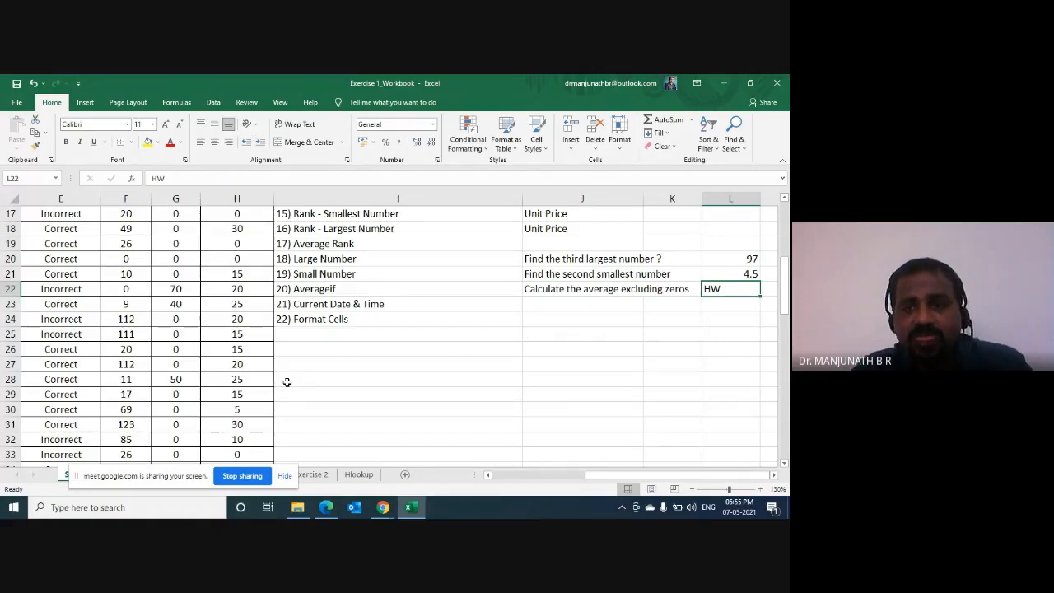
click(147, 141)
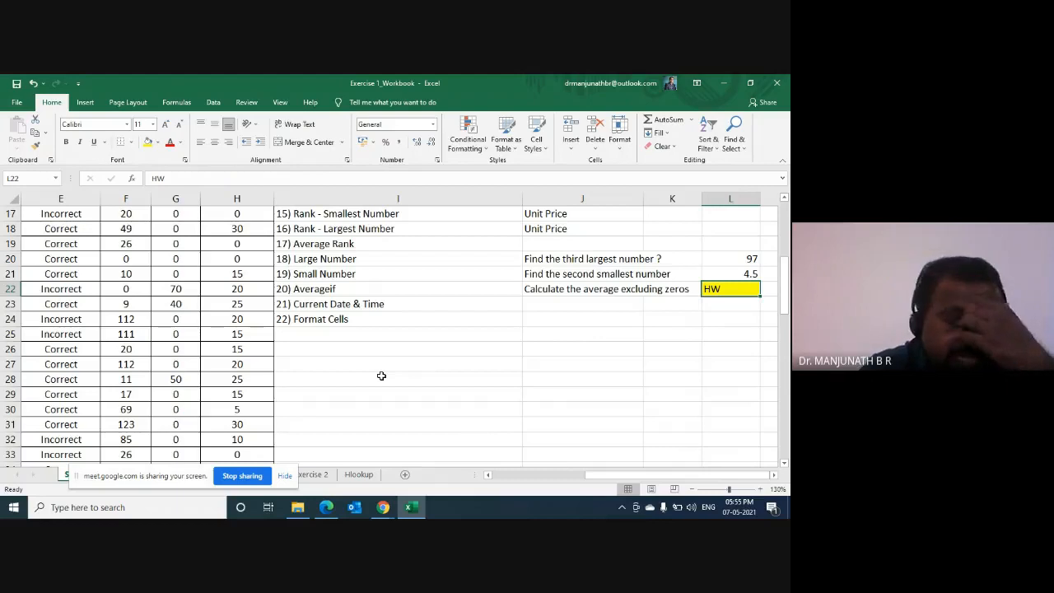
Step: Enter the formula =now() in J23, beside the Current Date & Time exercise
key(Down)
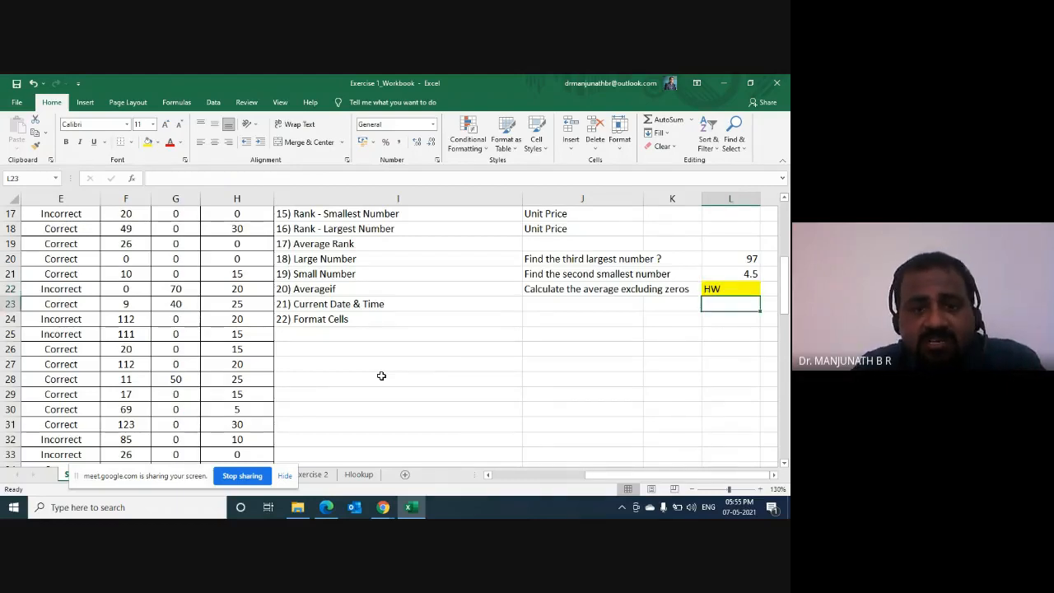
key(Left)
key(Left)
key(Left)
key(Right)
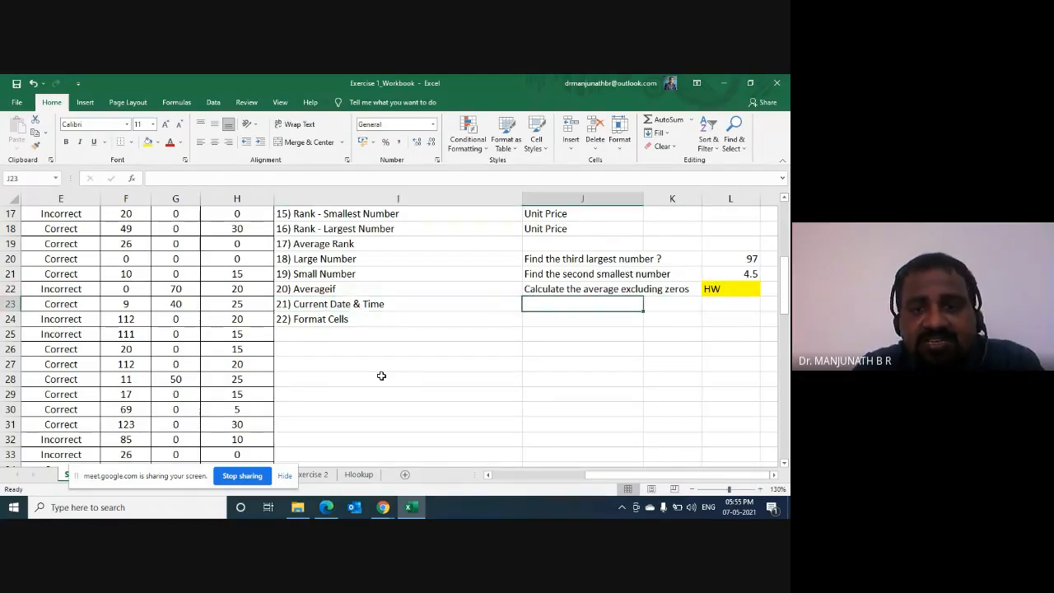
text(=)
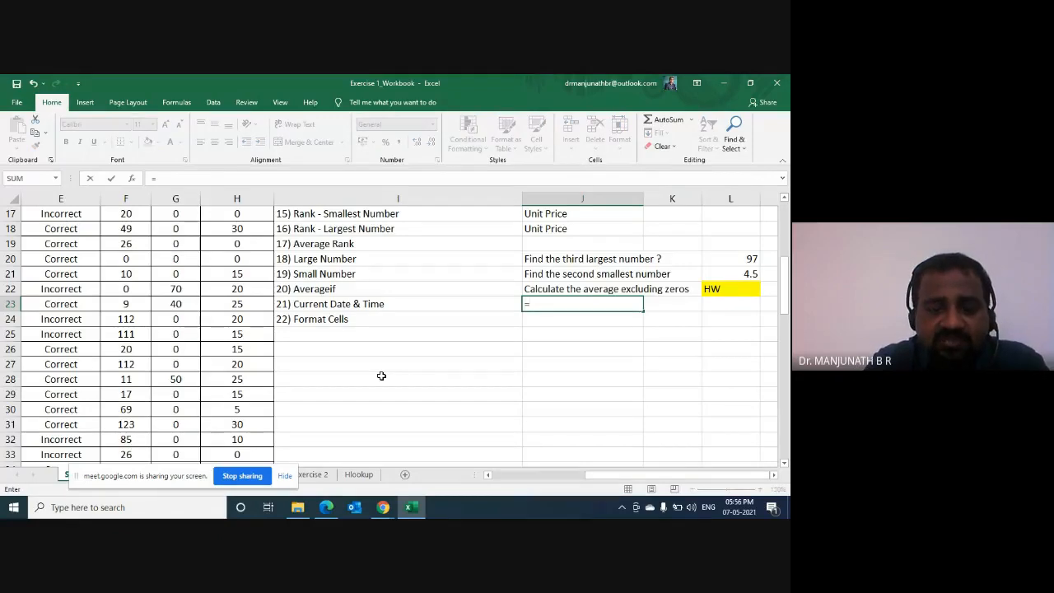
text(now)
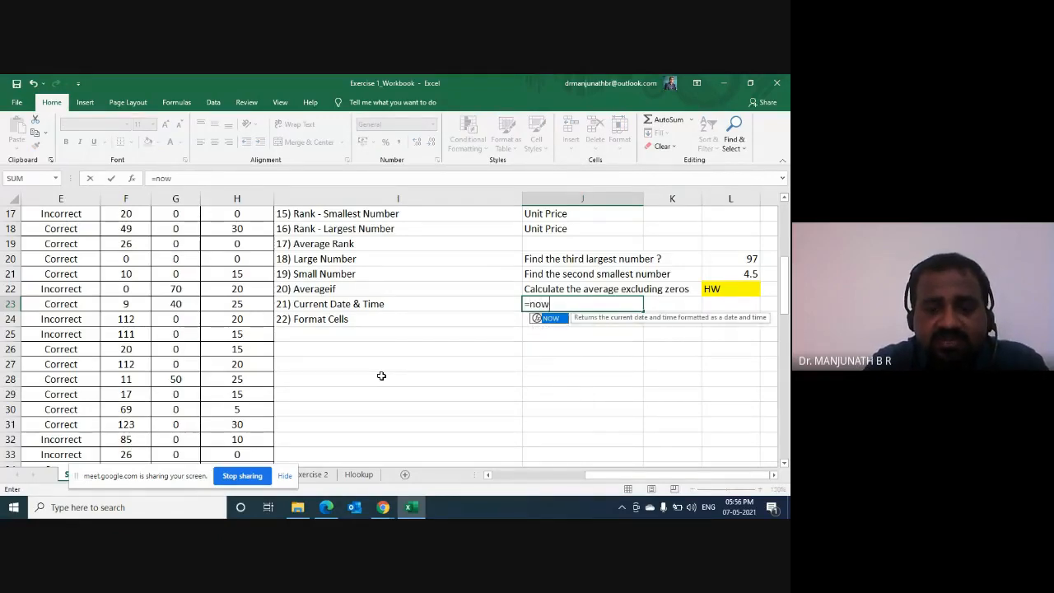
text(())
key(Return)
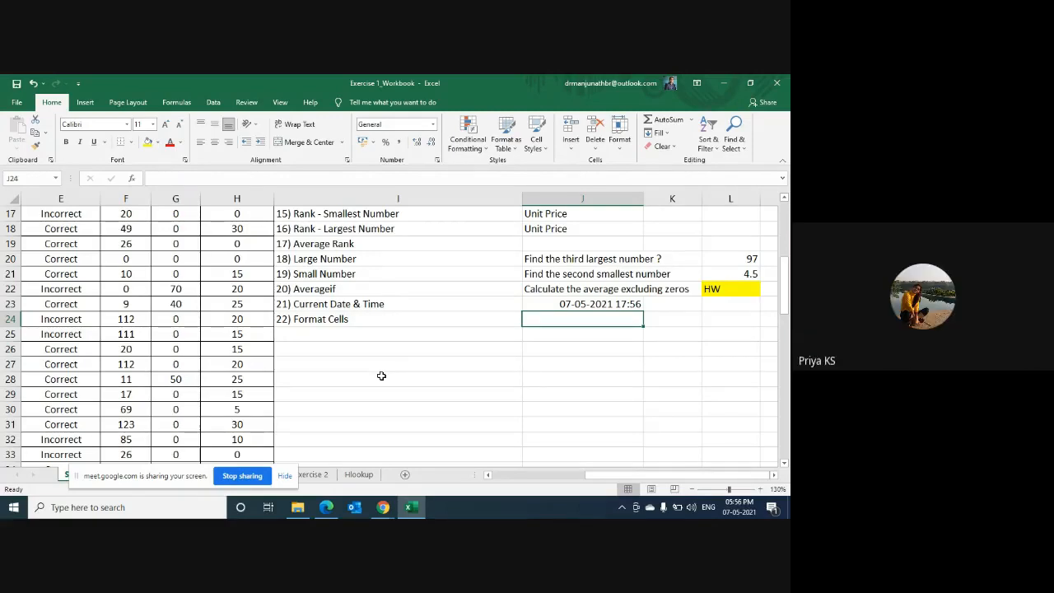
Step: Clear J23 and enter =now() again for the Current Date & Time exercise
key(Up)
key(Delete)
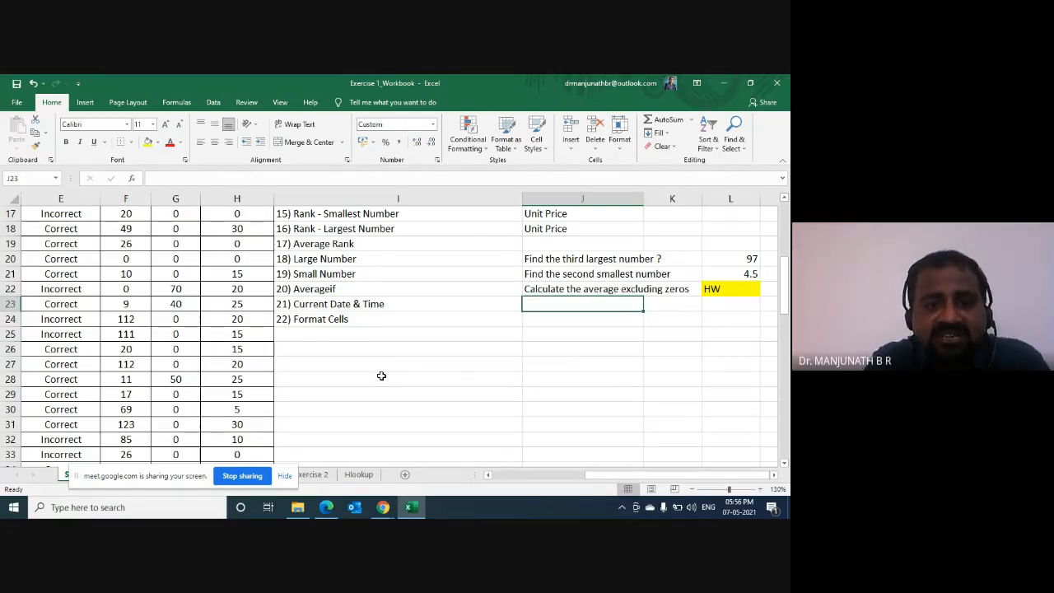
text(=)
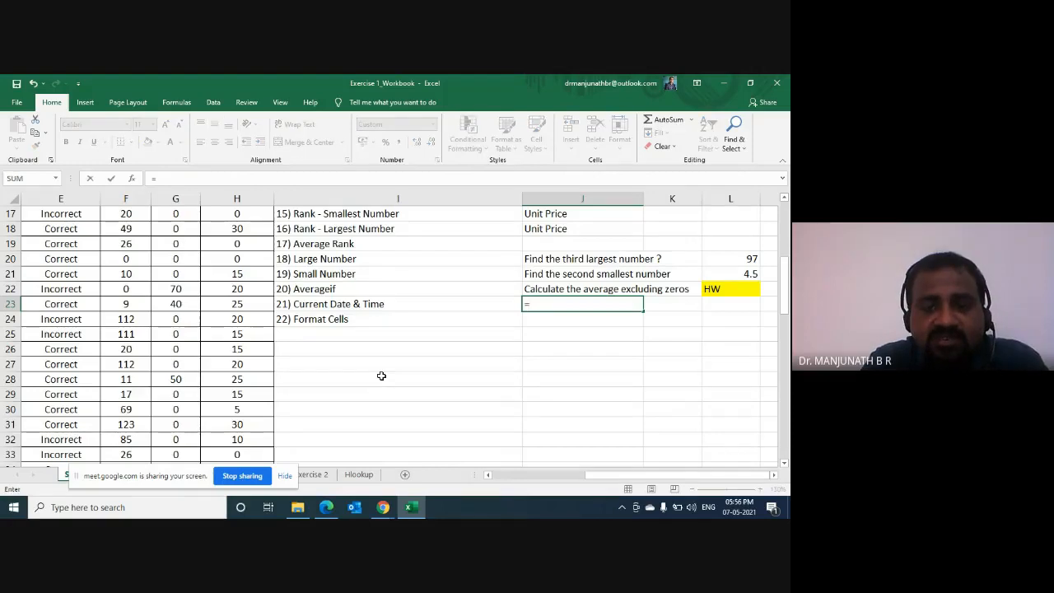
text(now)
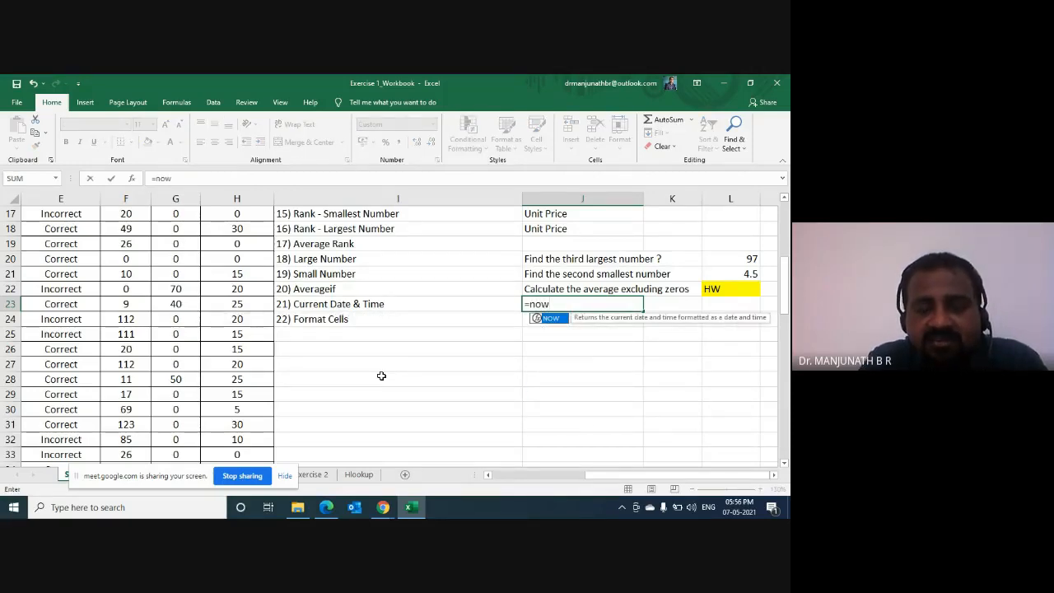
text(()
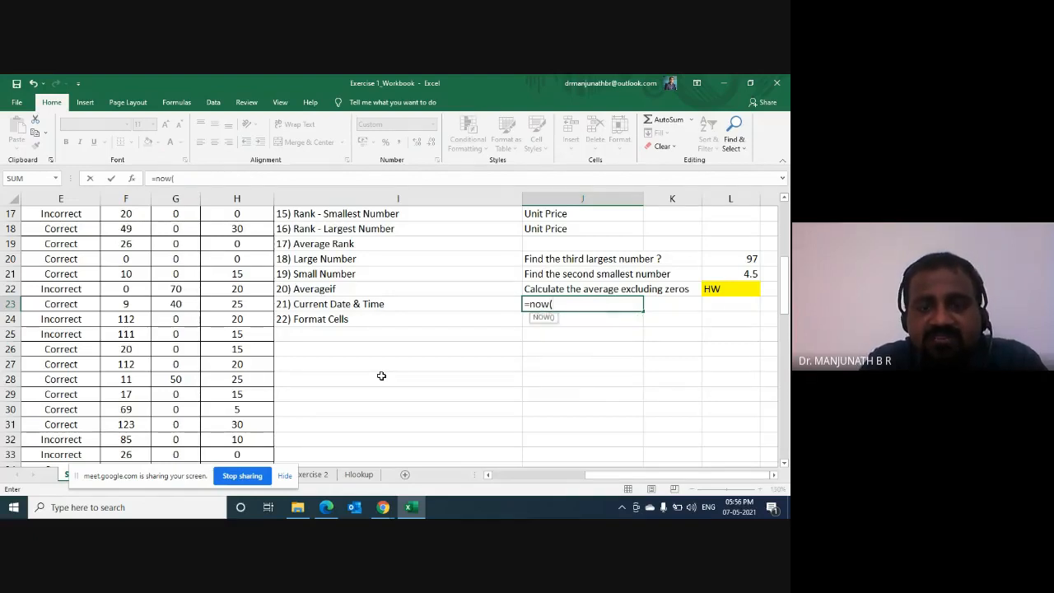
text())
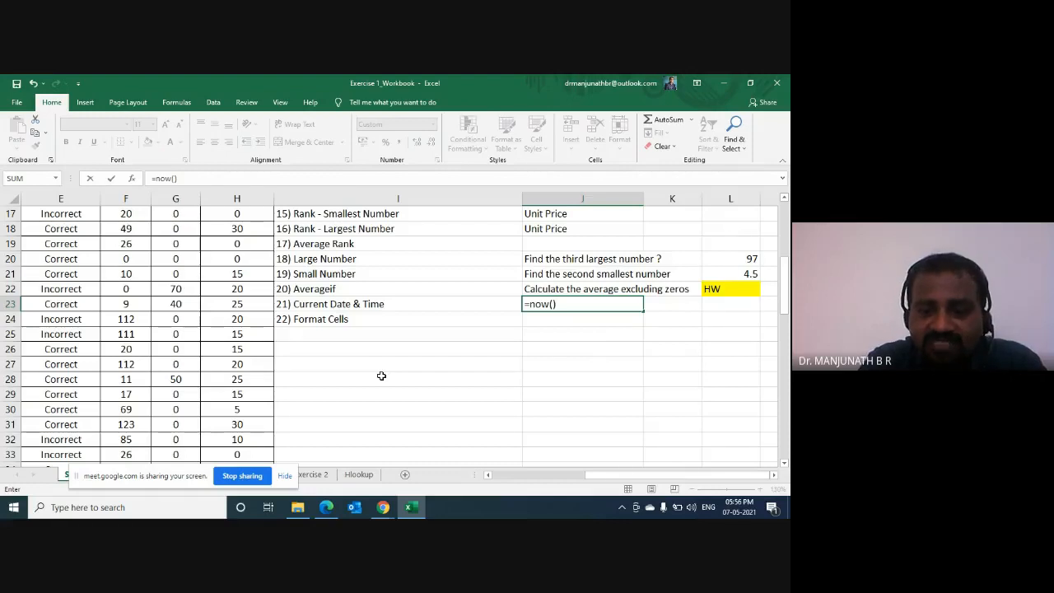
key(Return)
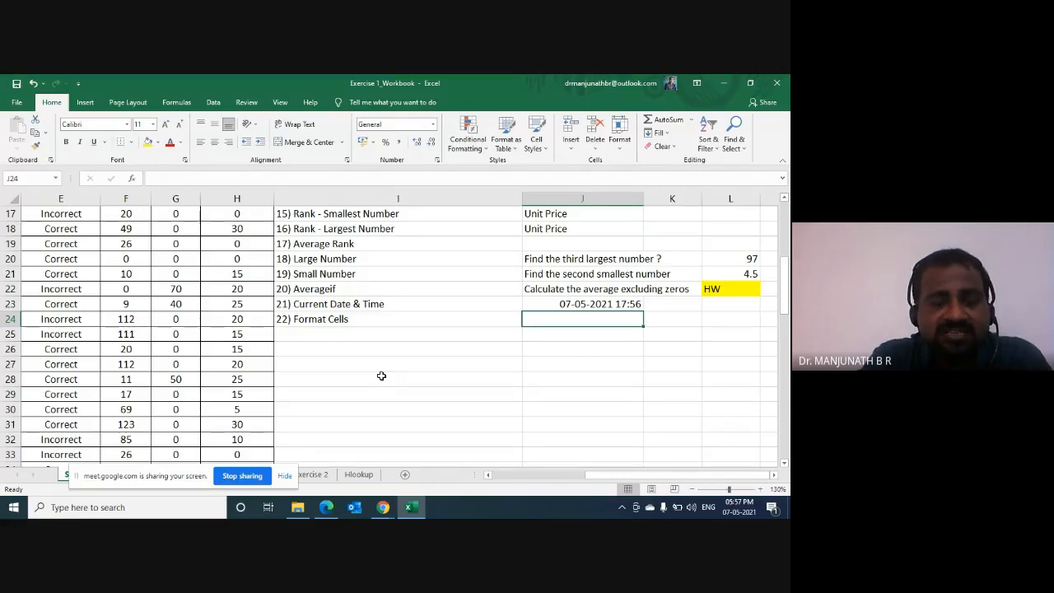
Step: Uncover the sheet names, look through the Vlookup Exercise 1, Conferences Table, Vlookup Exercise 2 and Hlookup sheets, and return to Vlookup Exercise 1
drag(195, 475, 509, 516)
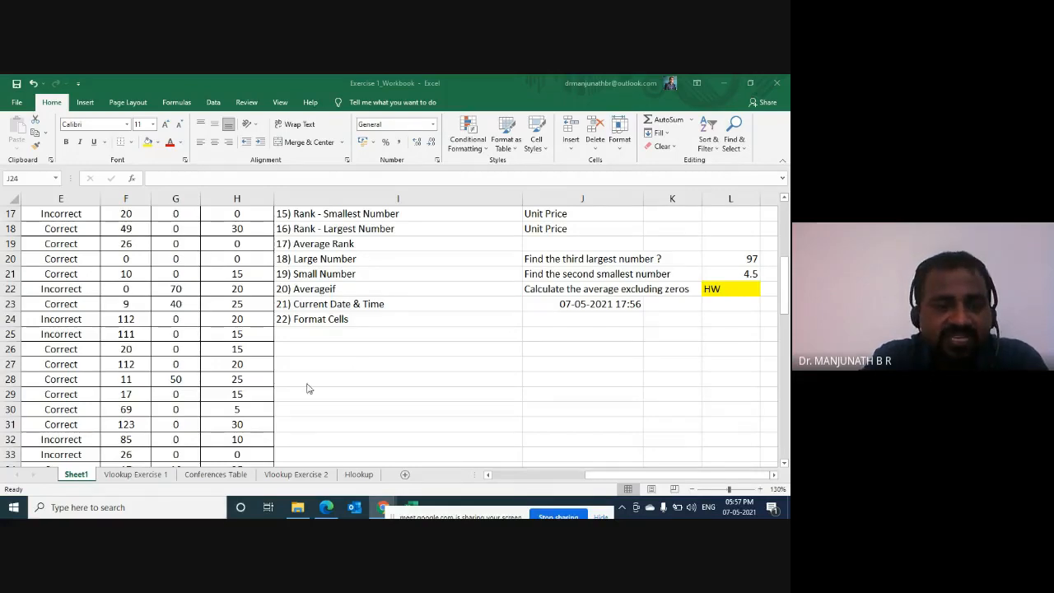
click(119, 479)
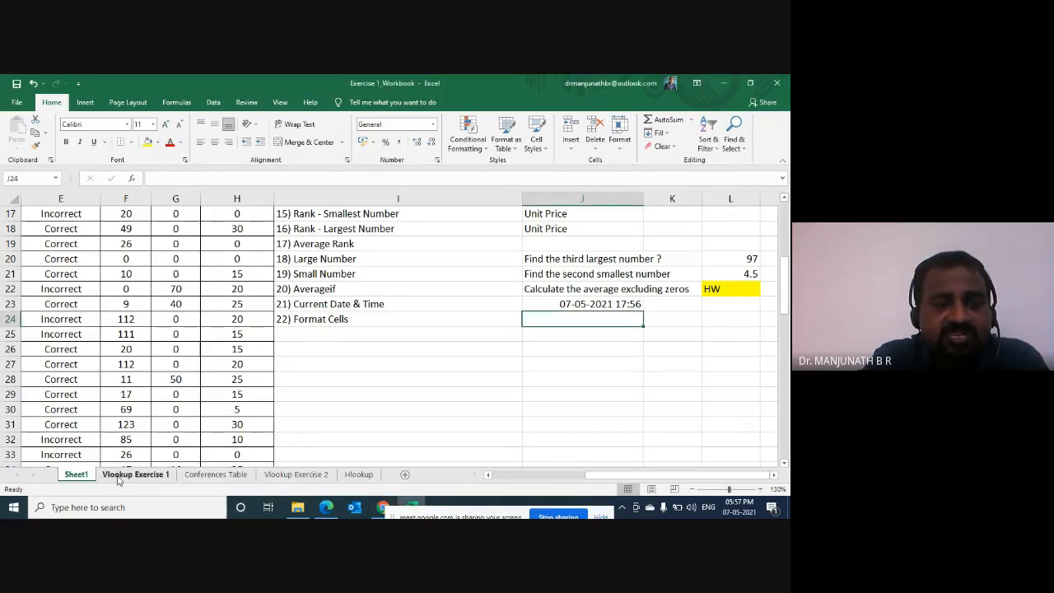
click(135, 474)
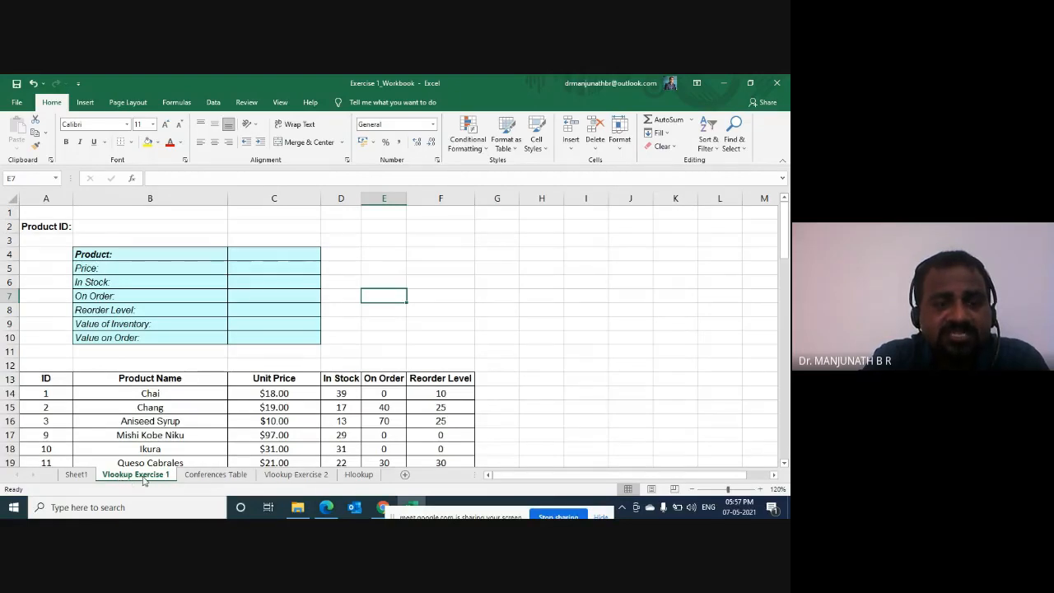
click(216, 475)
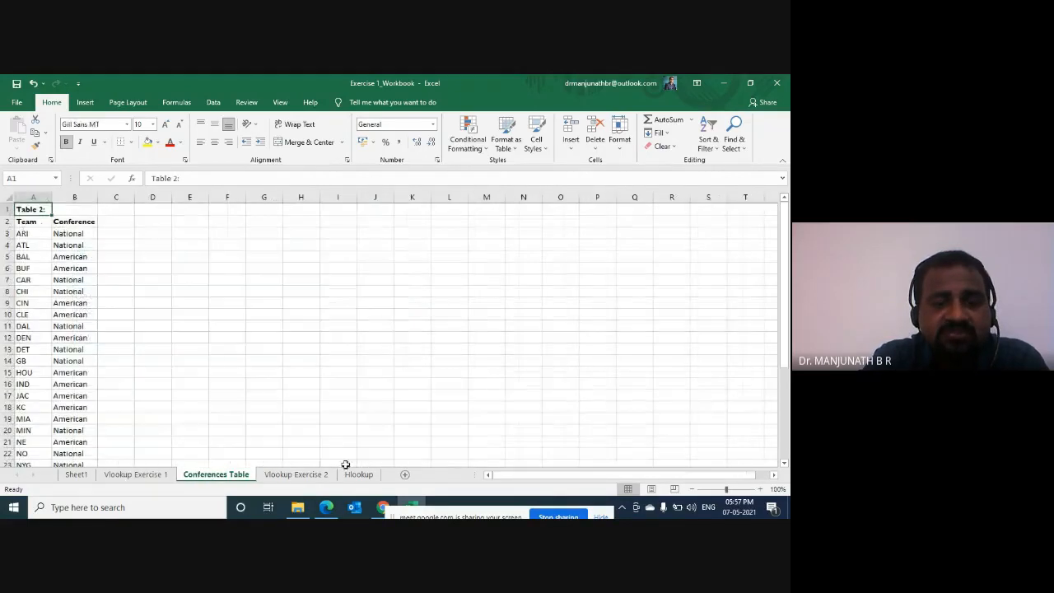
click(295, 474)
click(359, 474)
click(136, 475)
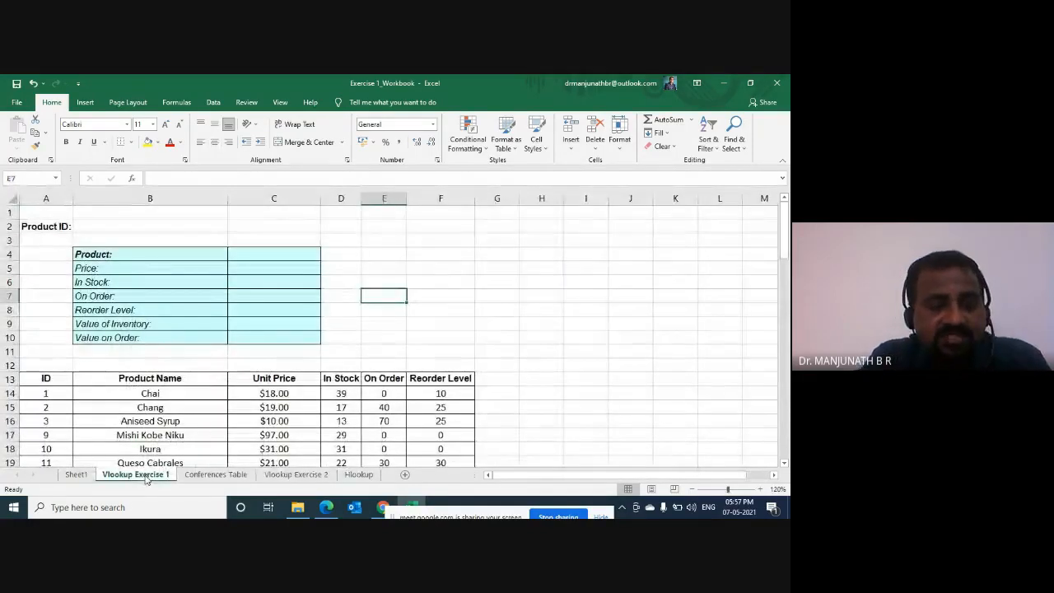
Step: Select the Value on Order cell C10 and move the screen-sharing bar clear of the taskbar
click(261, 337)
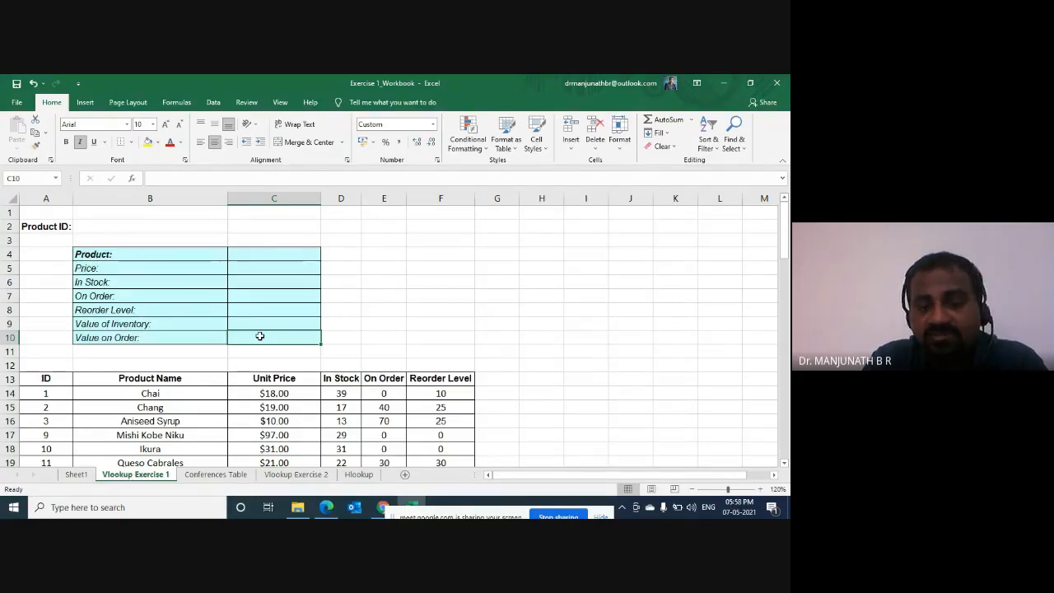
drag(489, 515, 486, 439)
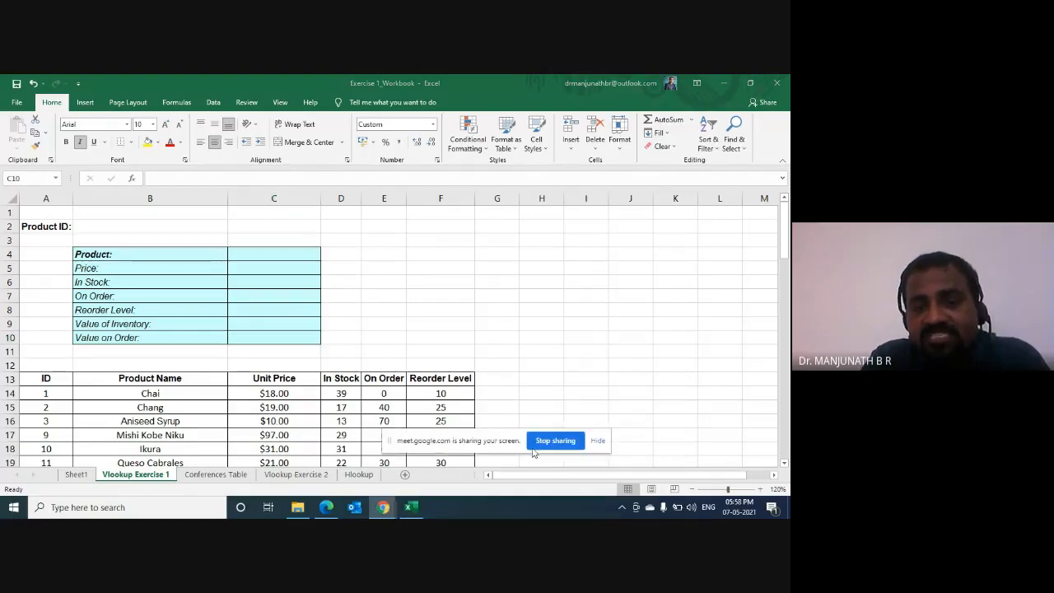